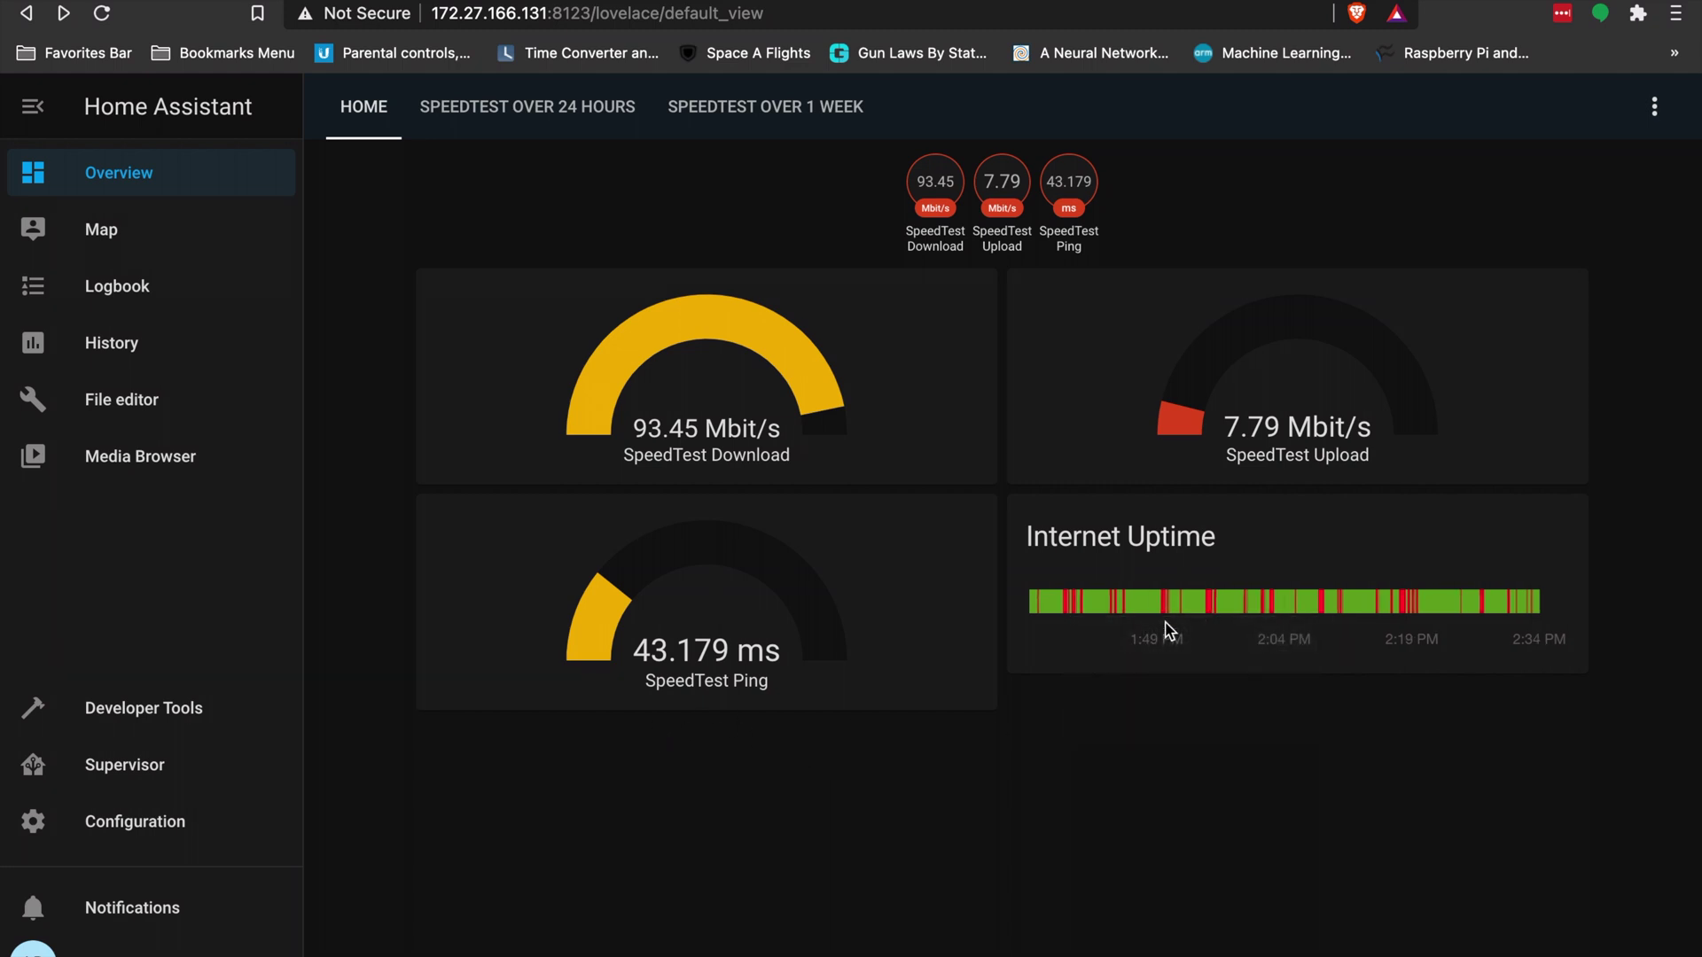
Examine the internet uptime and SpeedTest graphs in the Home, 24-hour and 1-week dashboard views, ending back on the Home view
mouse_move(1037, 610)
mouse_move(1493, 588)
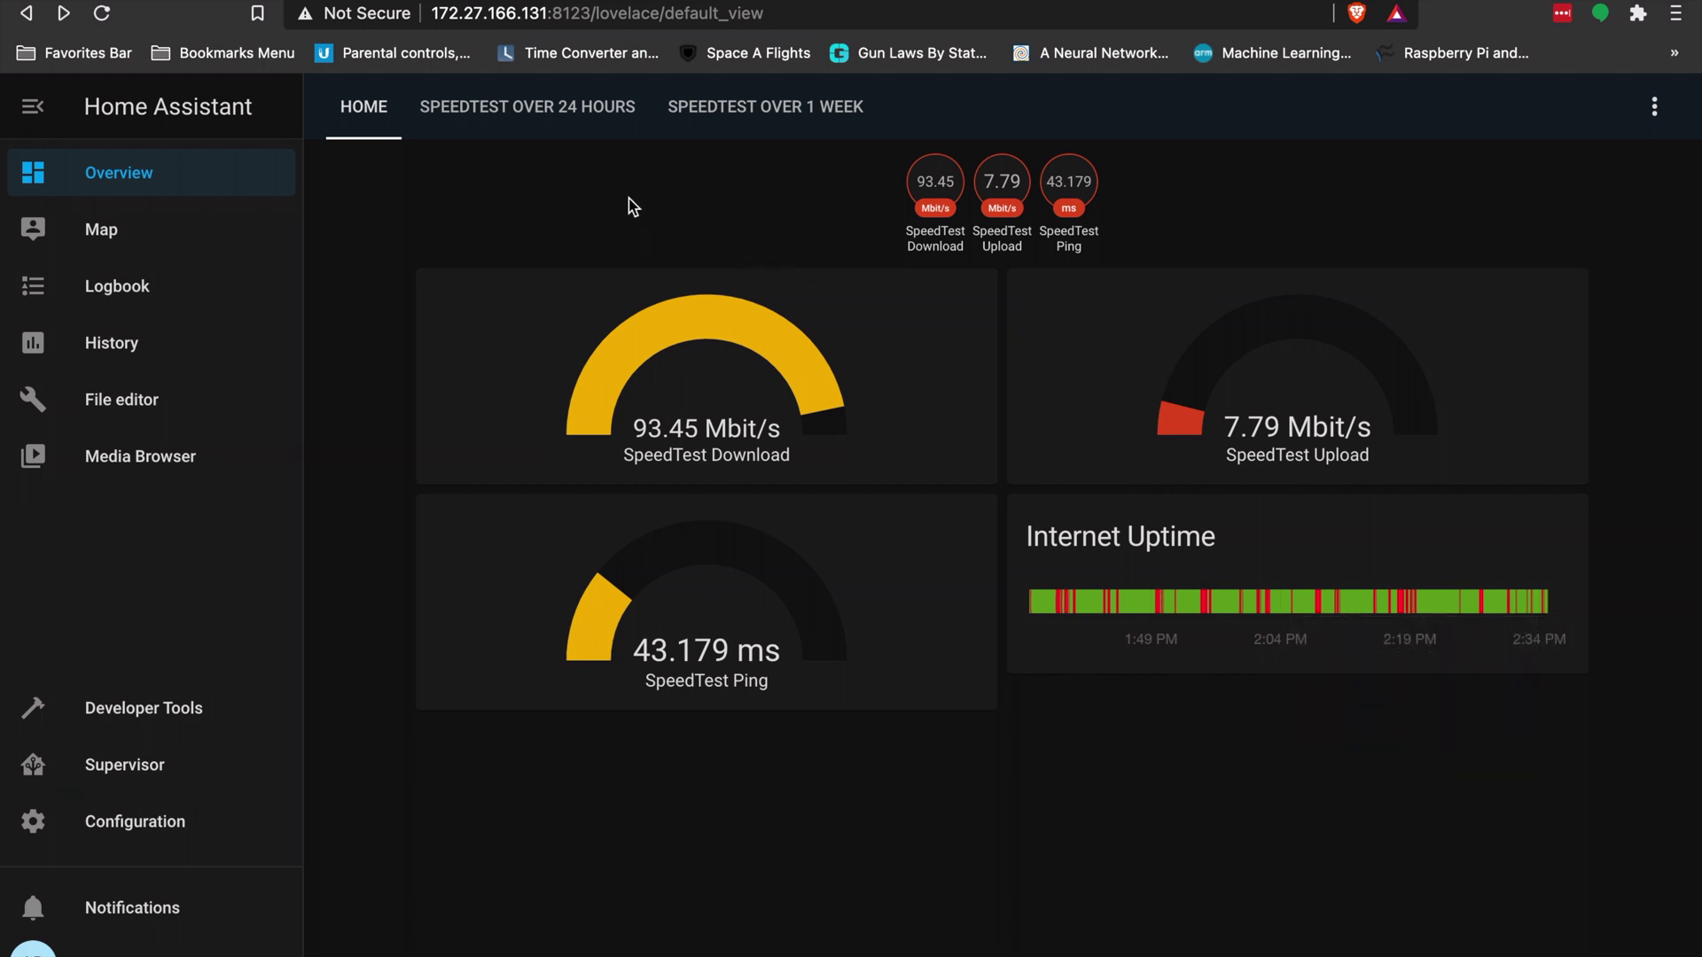
left_click(578, 128)
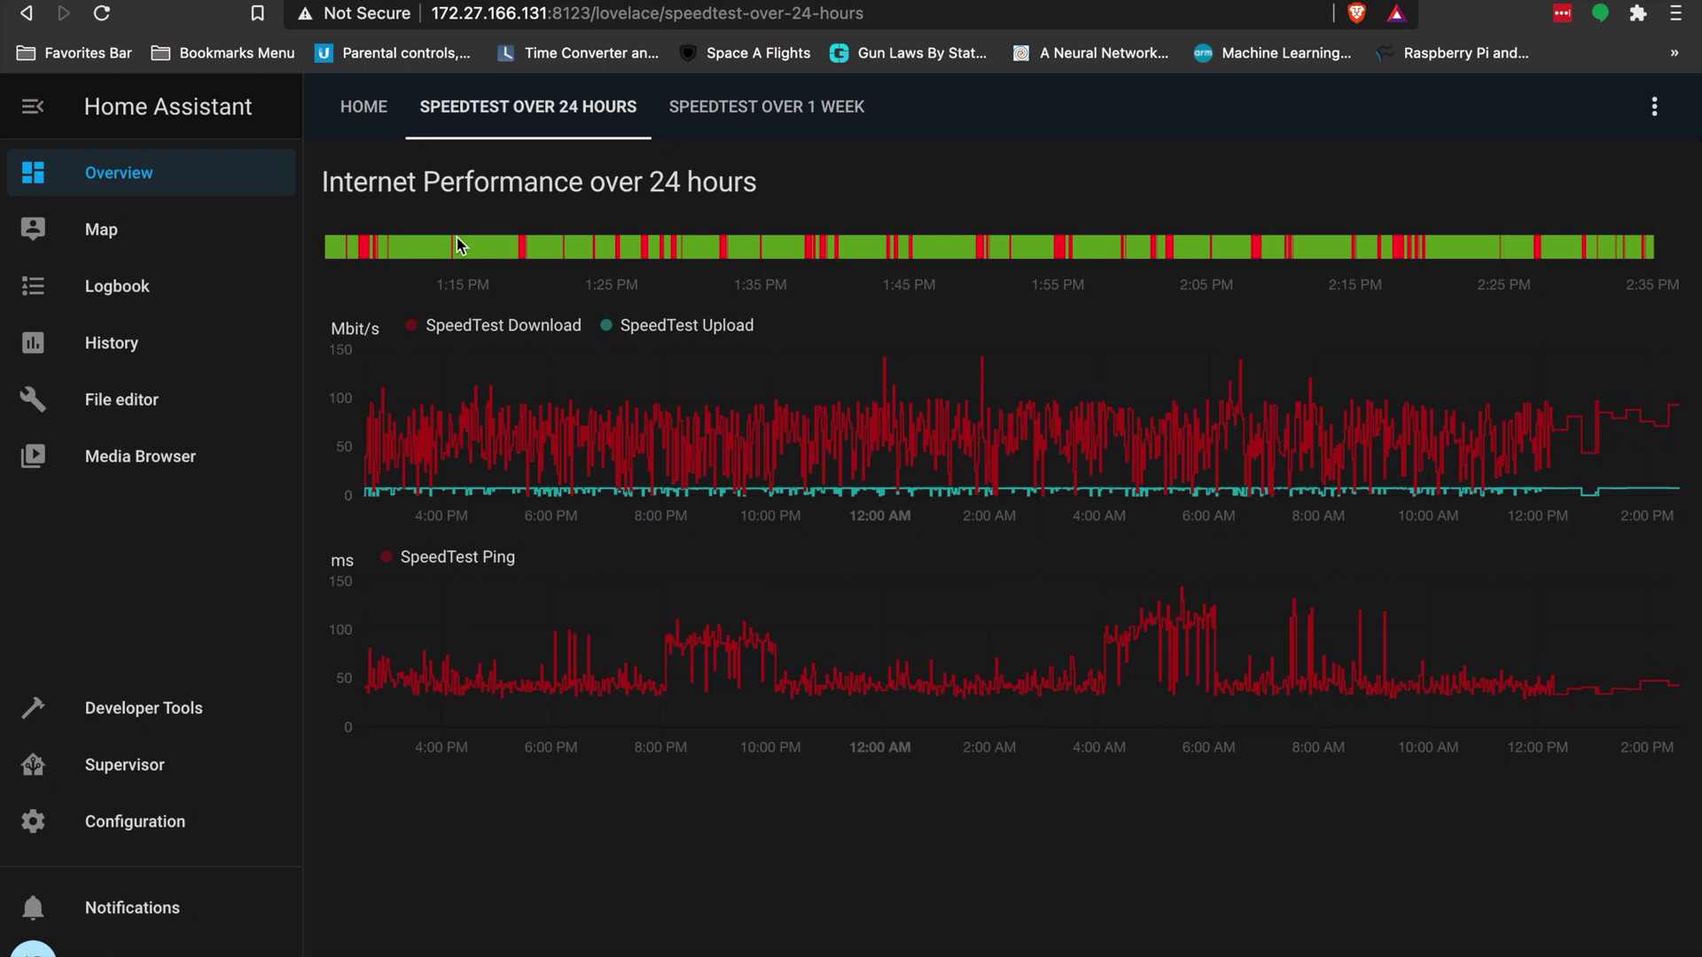
mouse_move(664, 252)
mouse_move(358, 261)
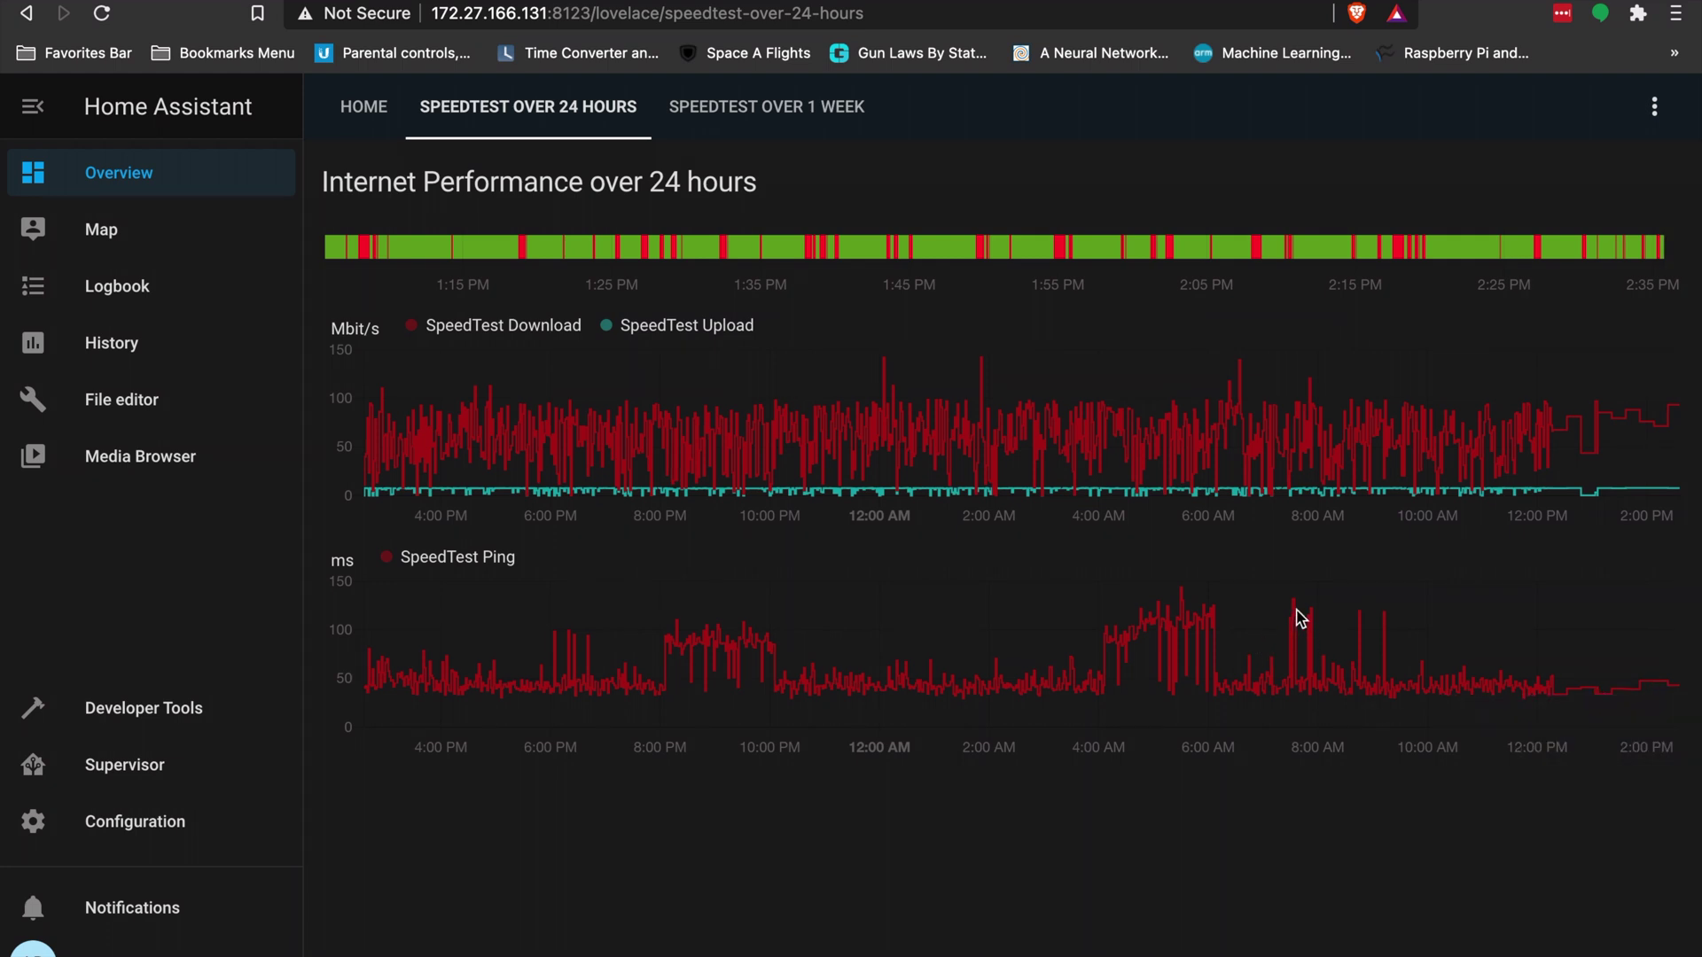
mouse_move(1292, 607)
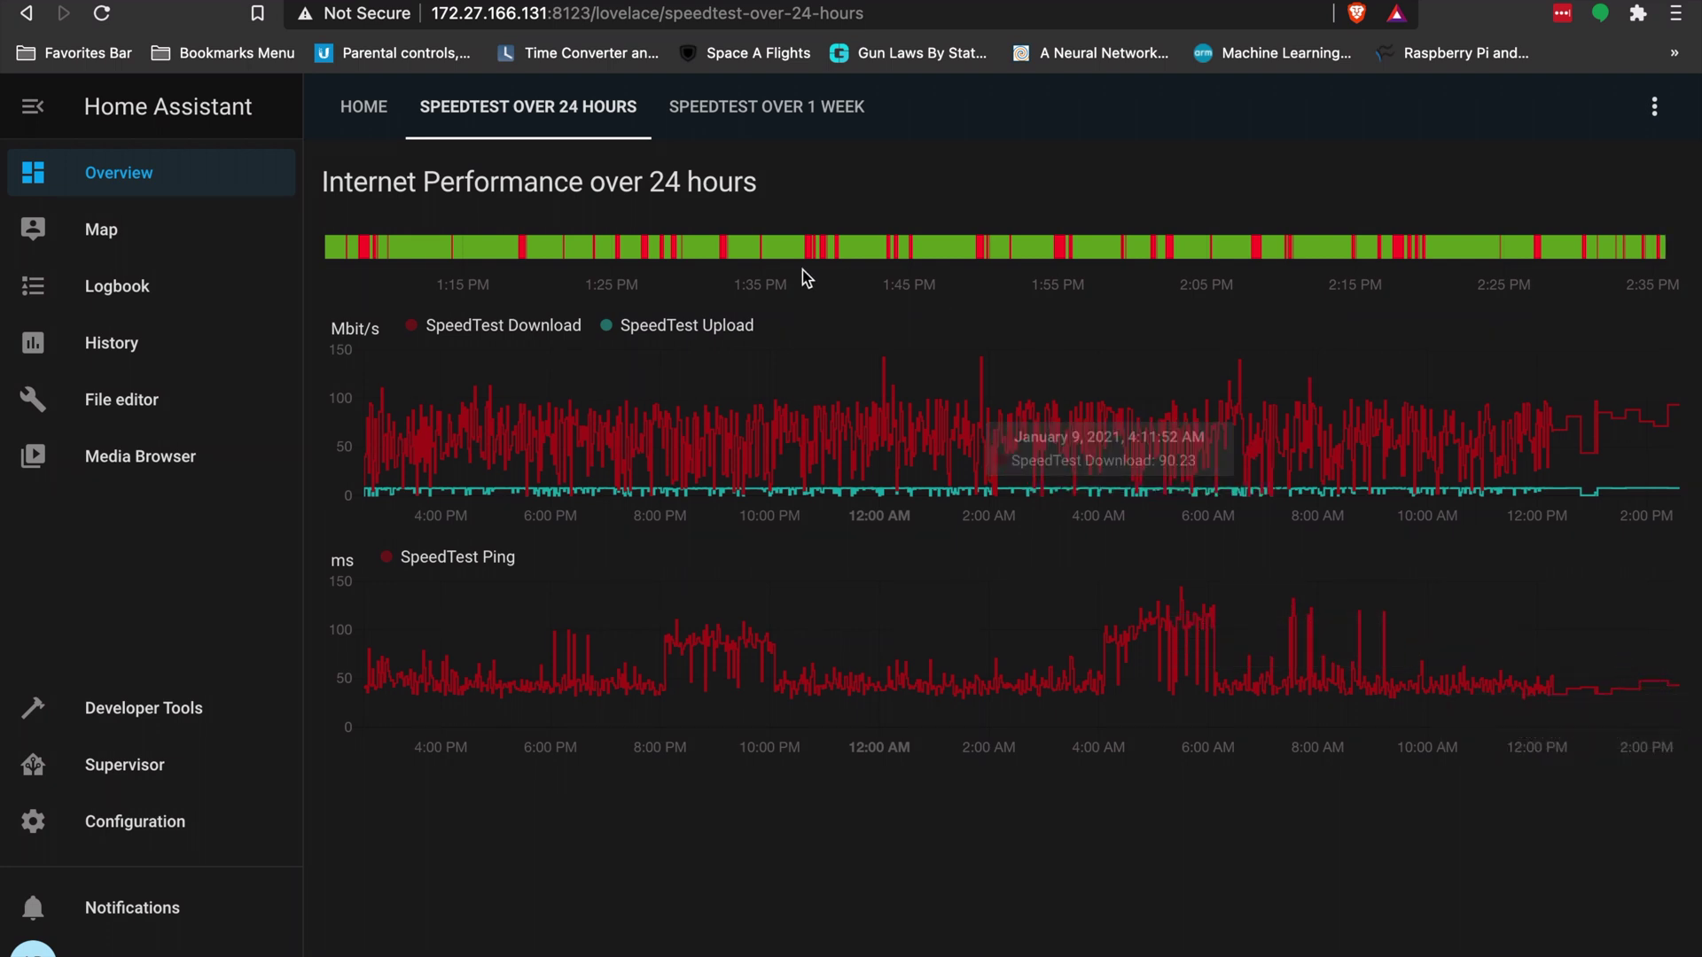
left_click(793, 138)
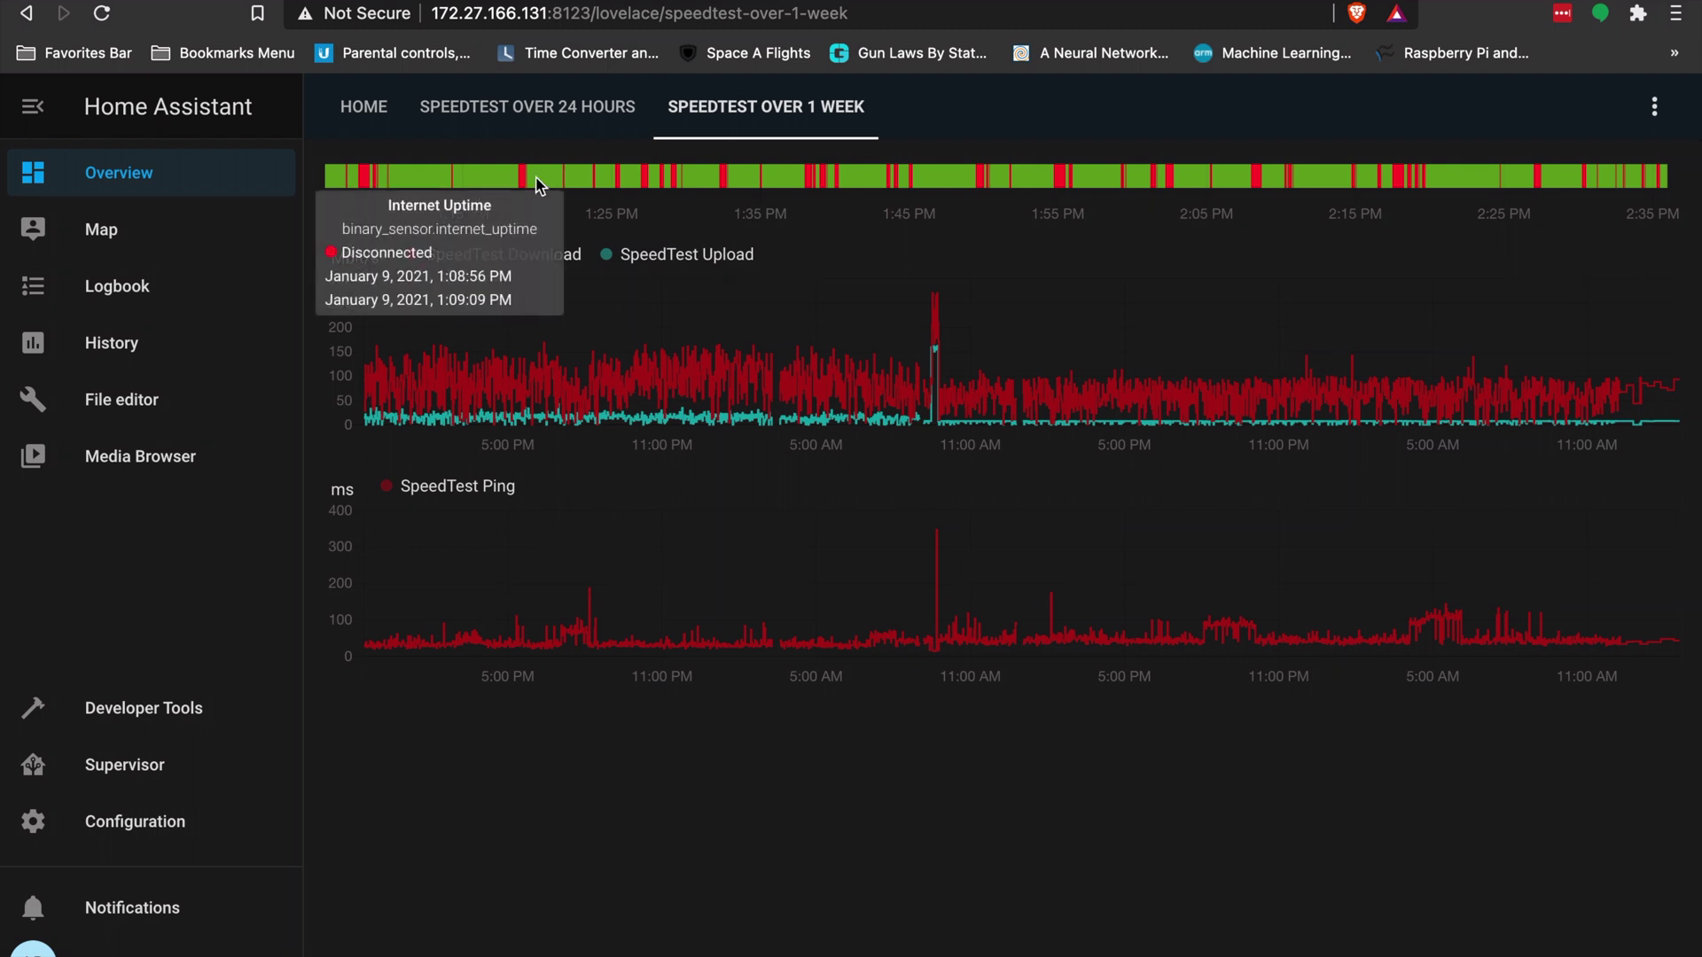
mouse_move(575, 379)
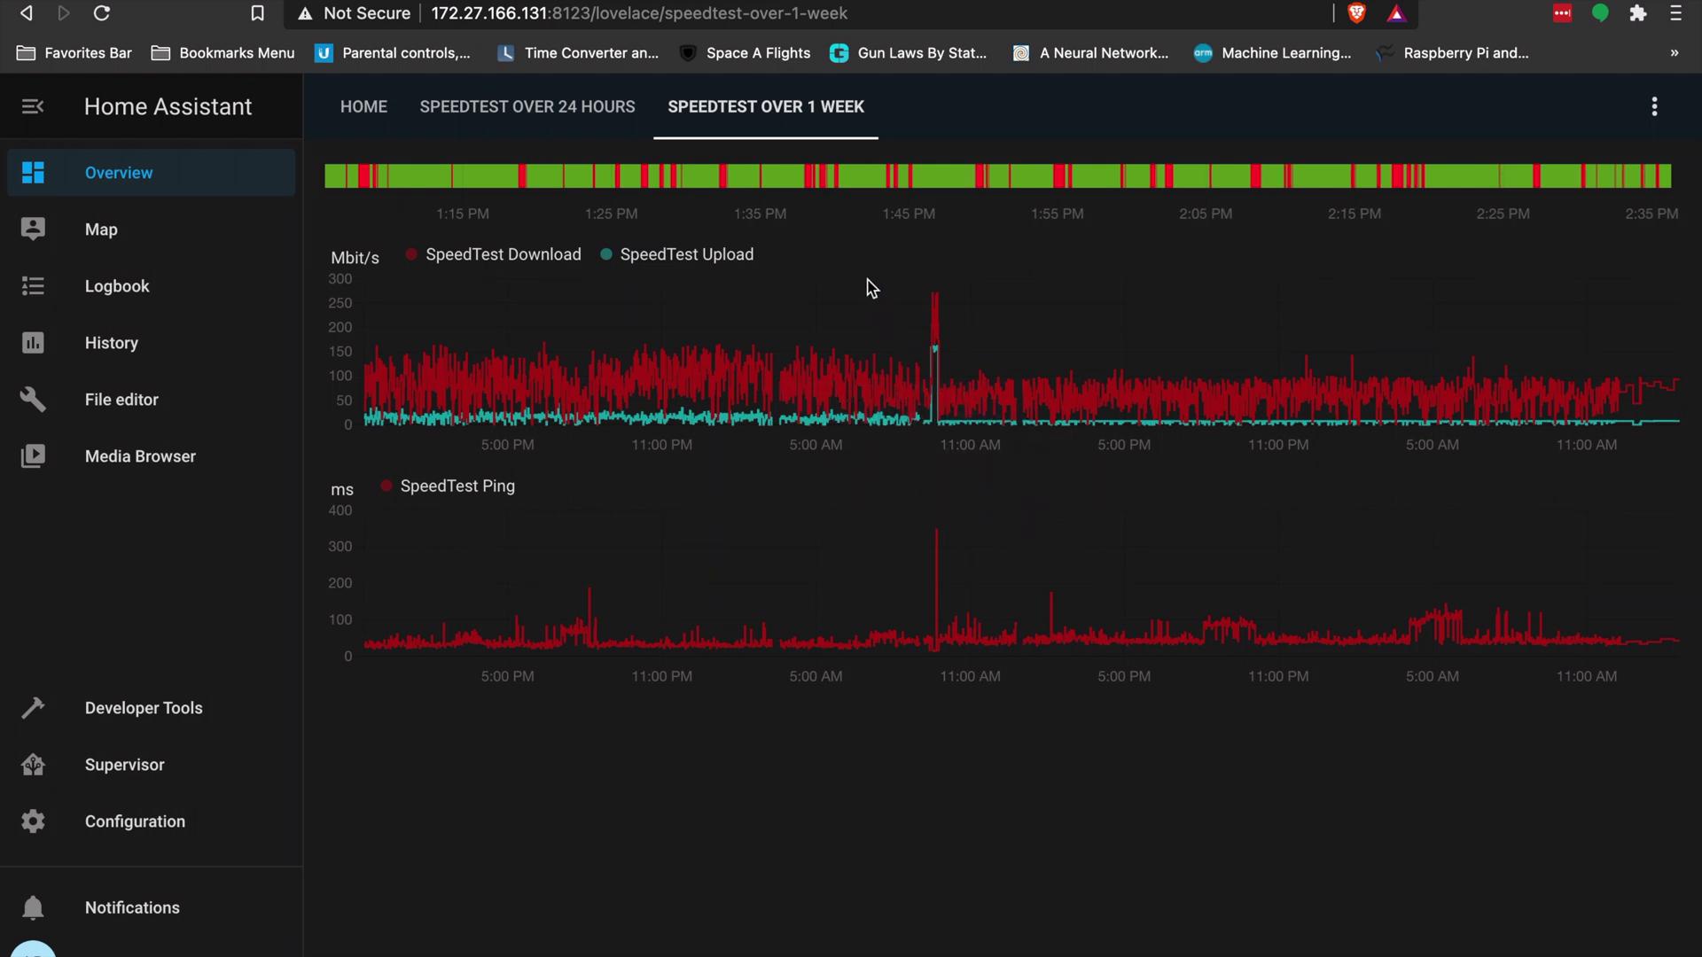
left_click(364, 109)
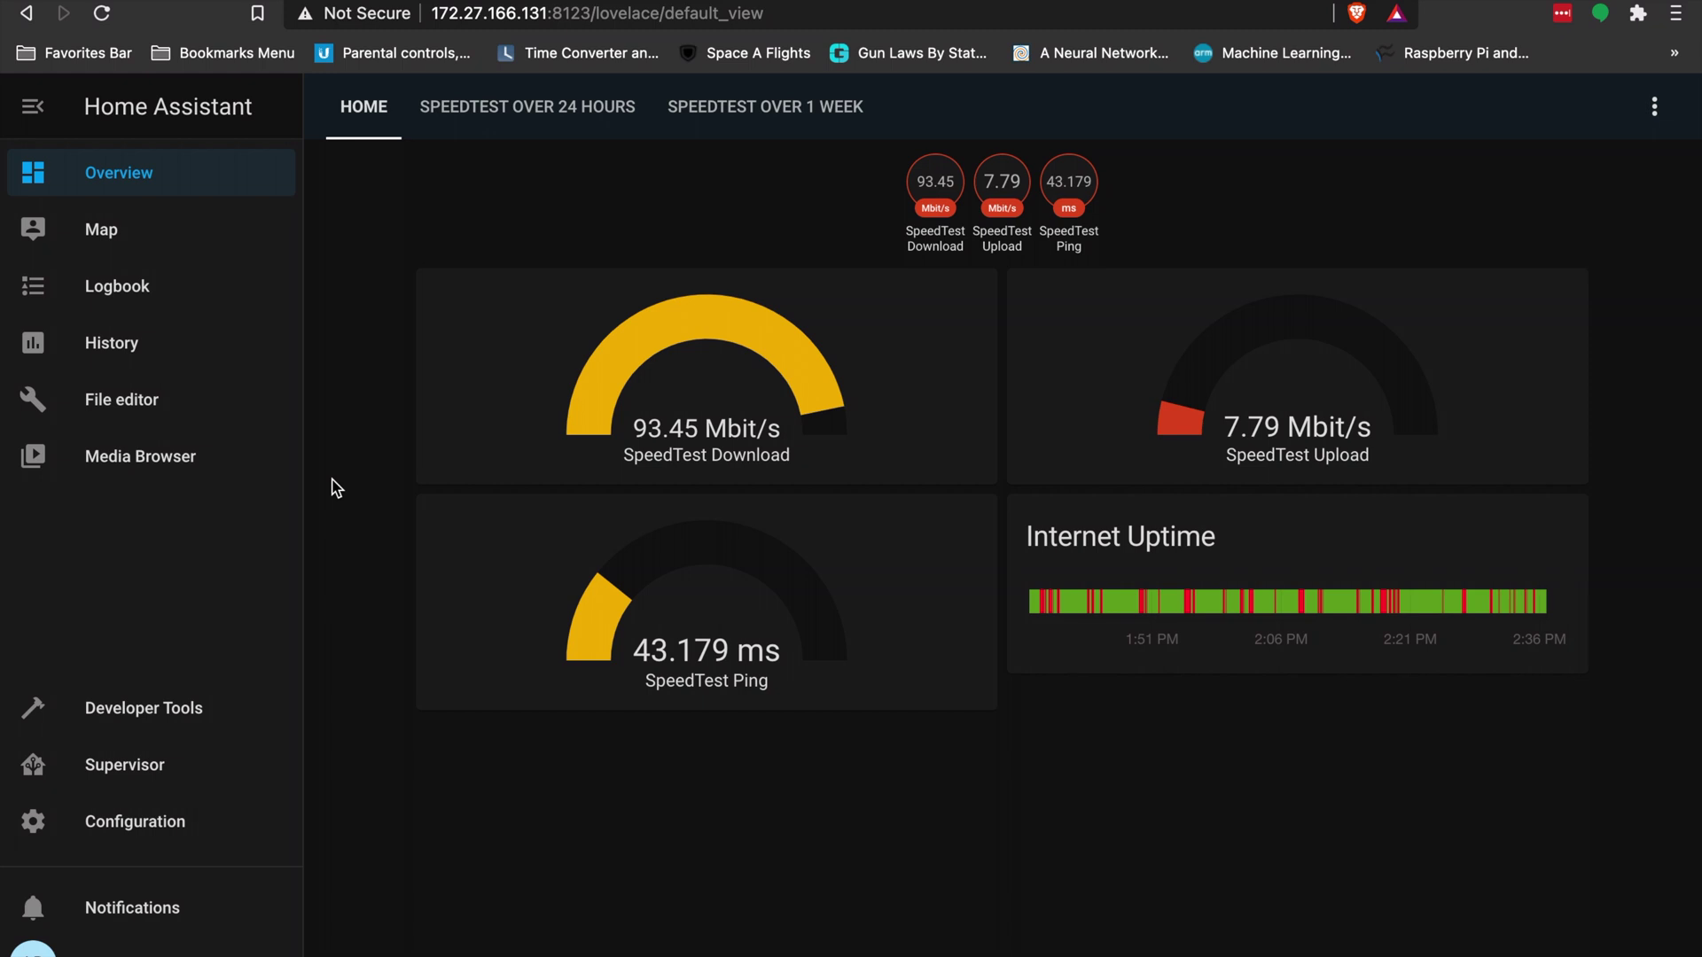
Check the installed Supervisor add-ons and review the Speedtest.net integration's test server and update frequency options without changing them
left_click(126, 768)
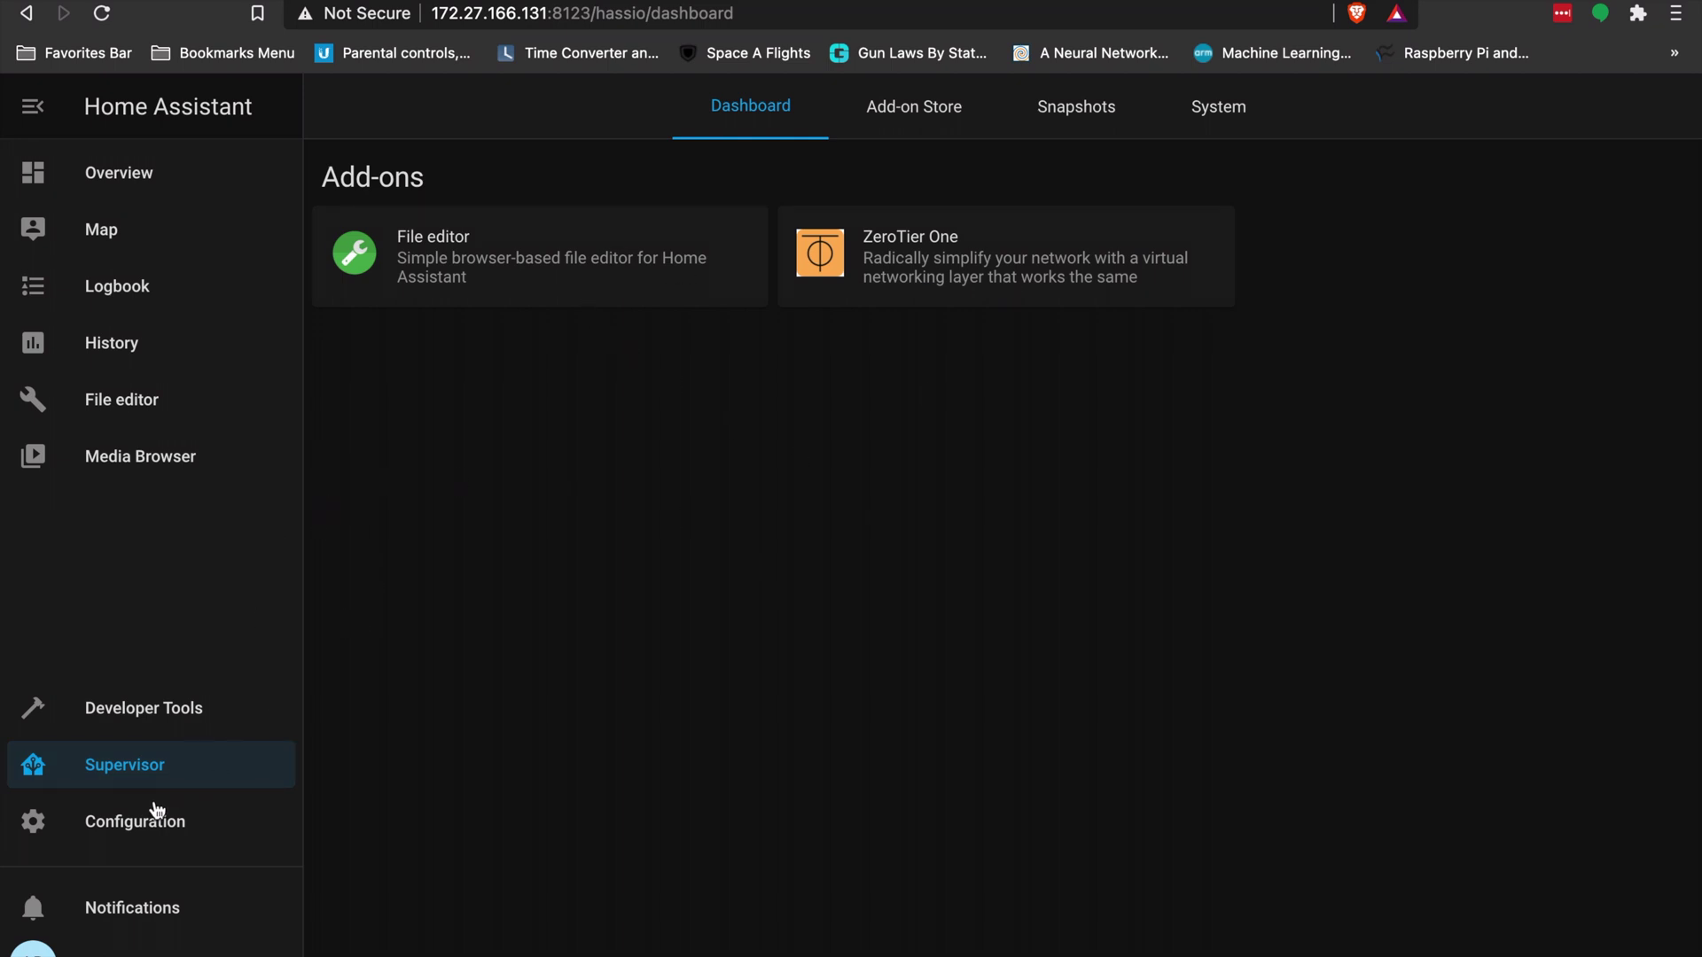
left_click(153, 839)
left_click(1100, 312)
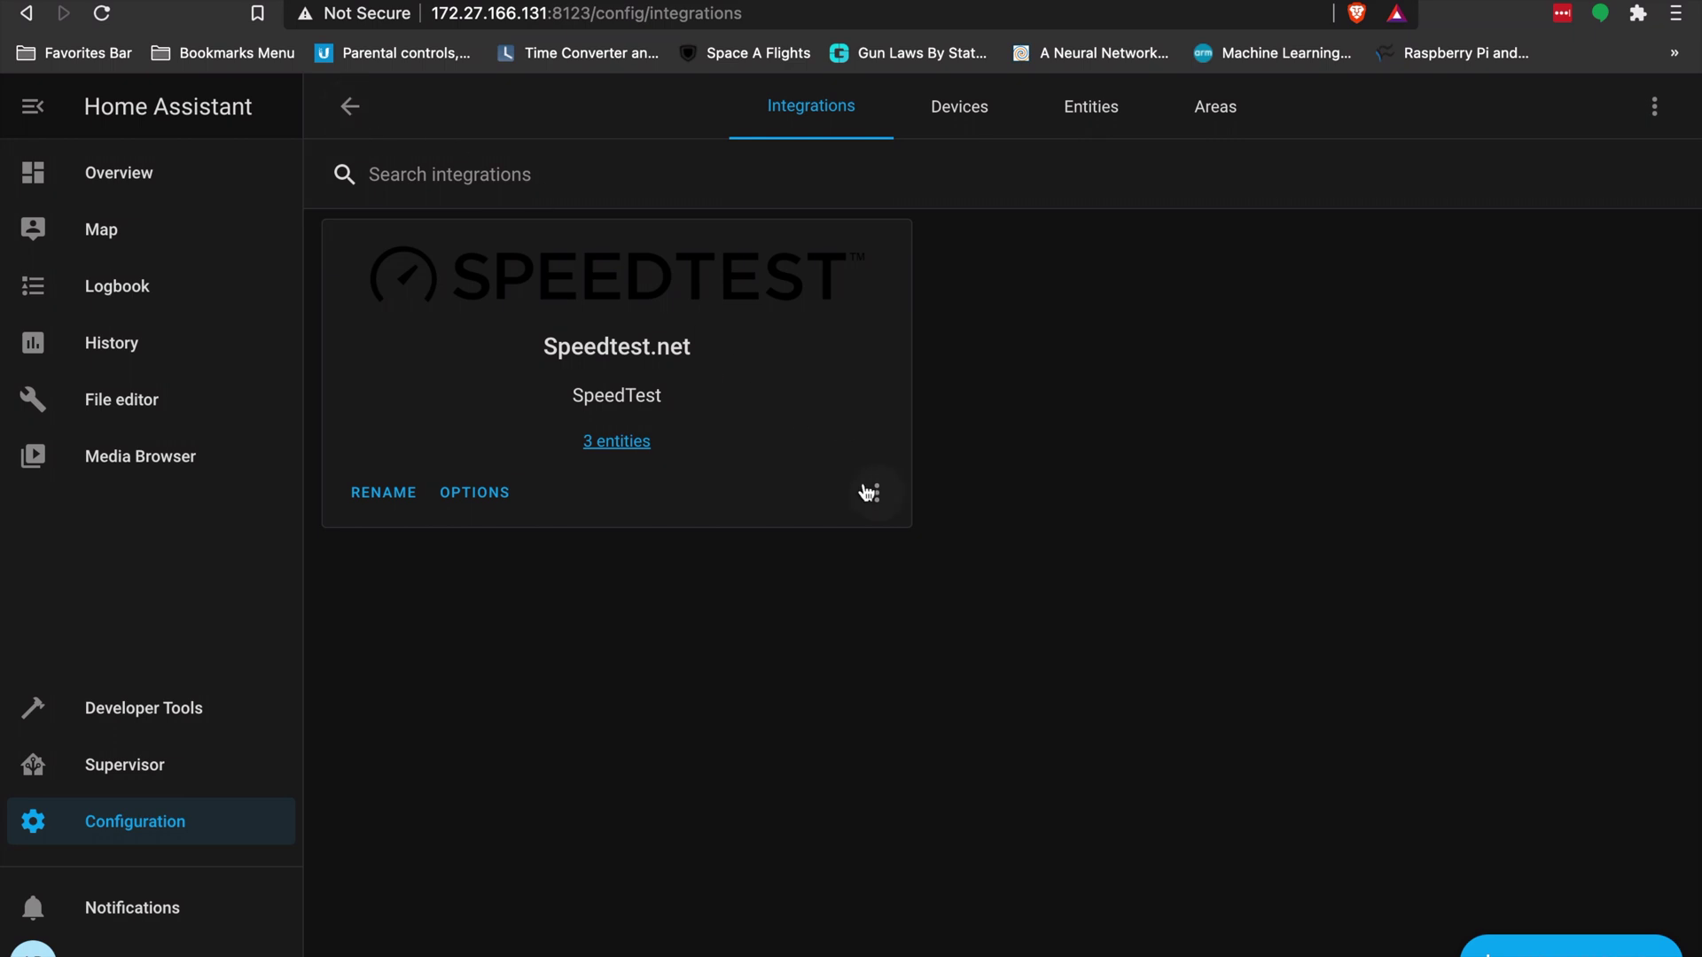
left_click(497, 506)
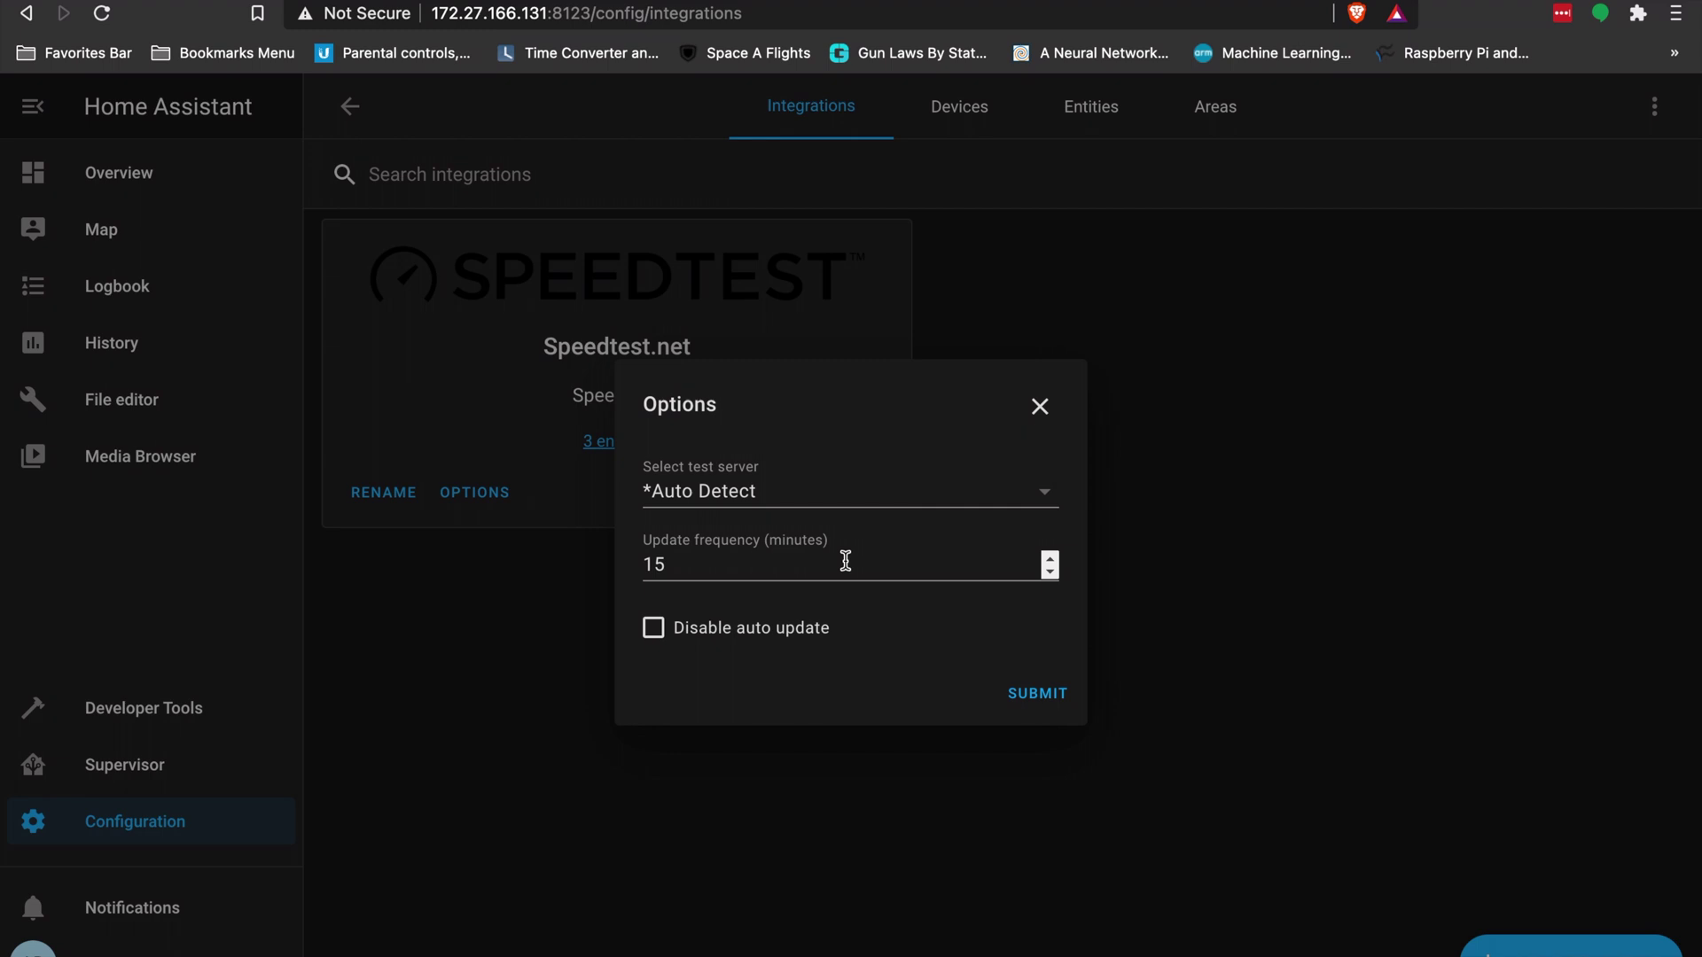
left_click(1050, 397)
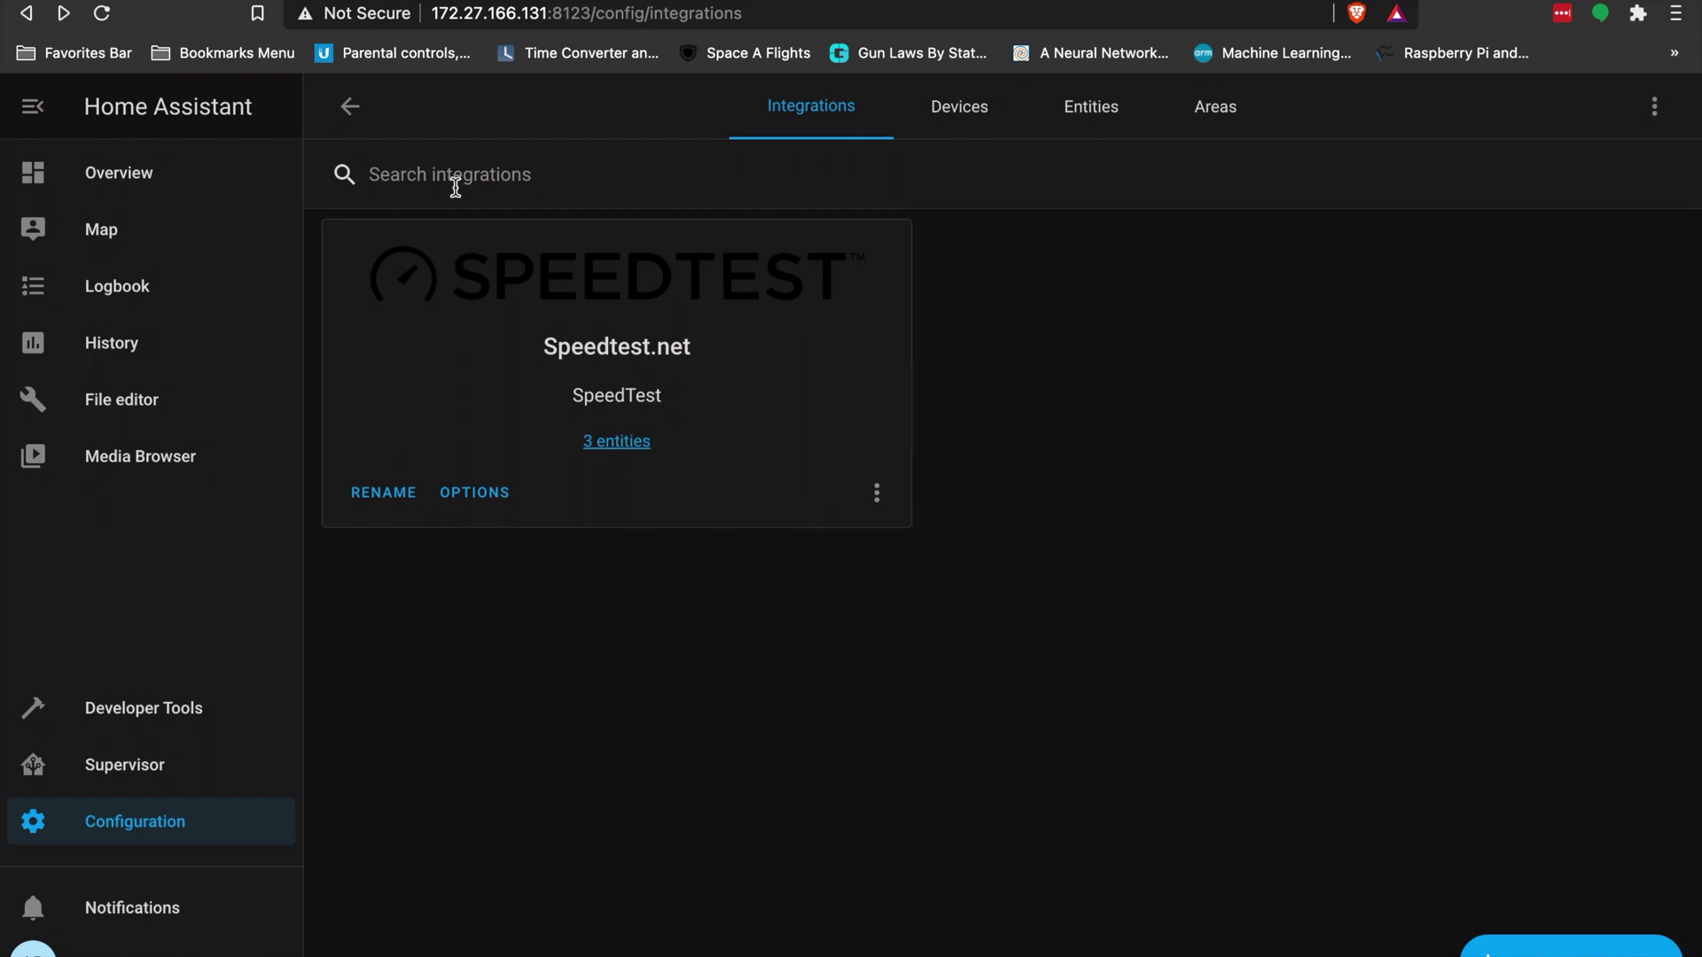
Review the ping binary sensor in /config/configuration.yaml in the File editor, and close the file
left_click(133, 396)
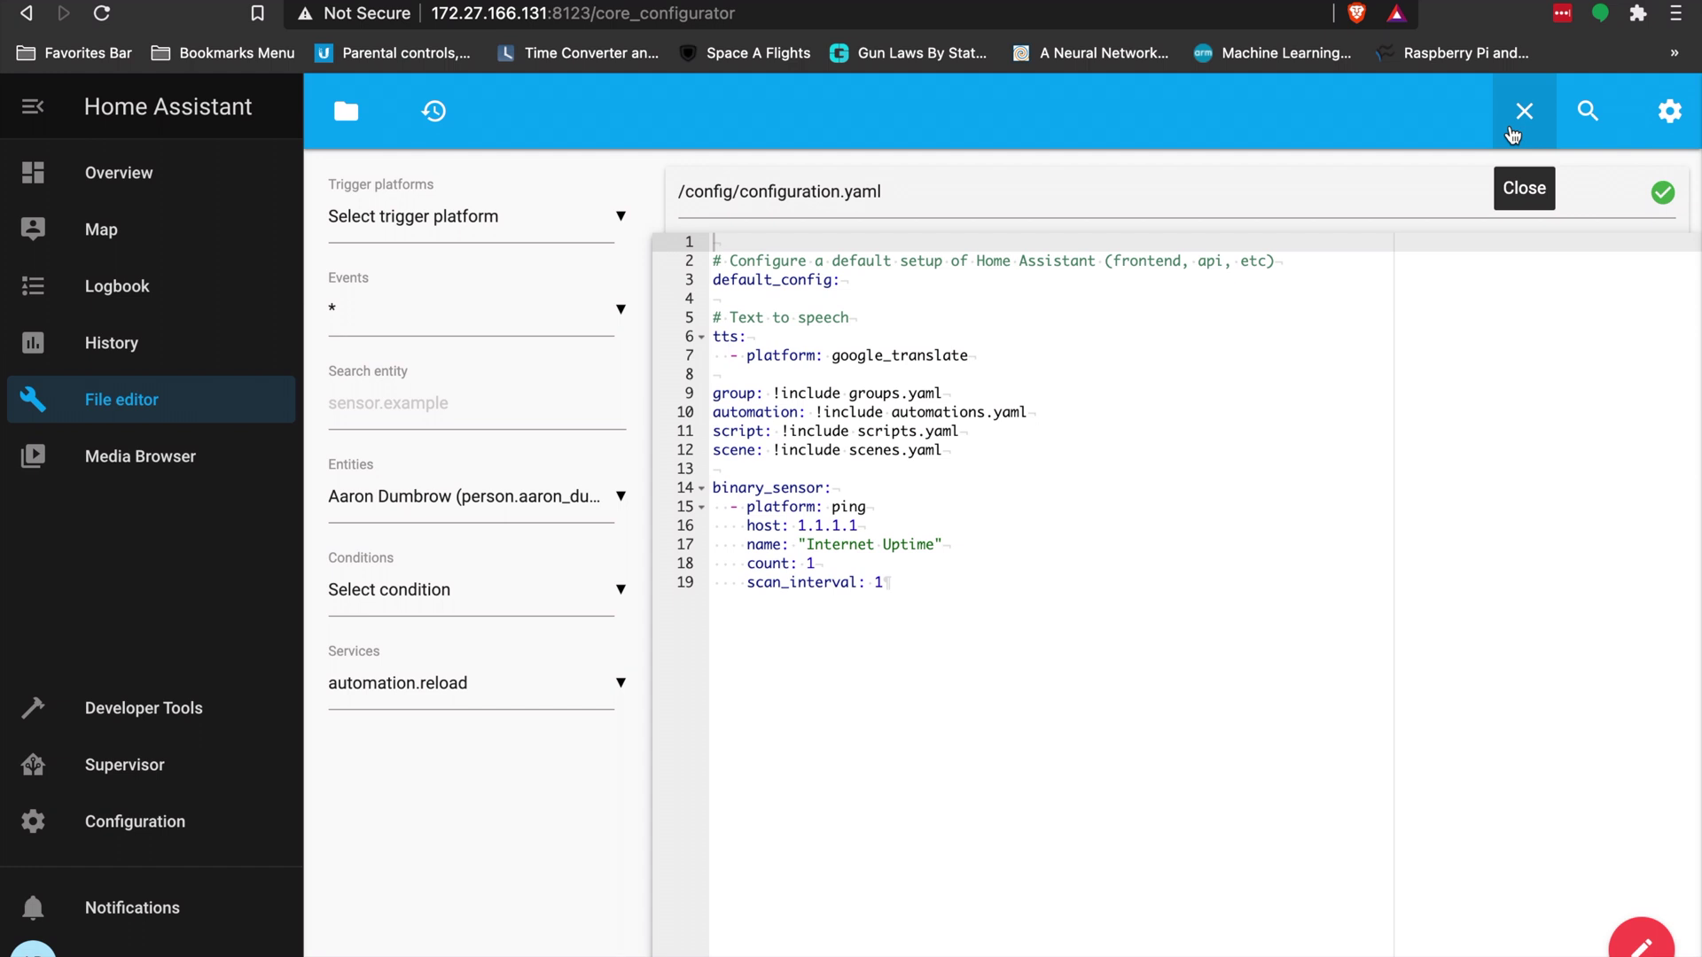
left_click(1513, 133)
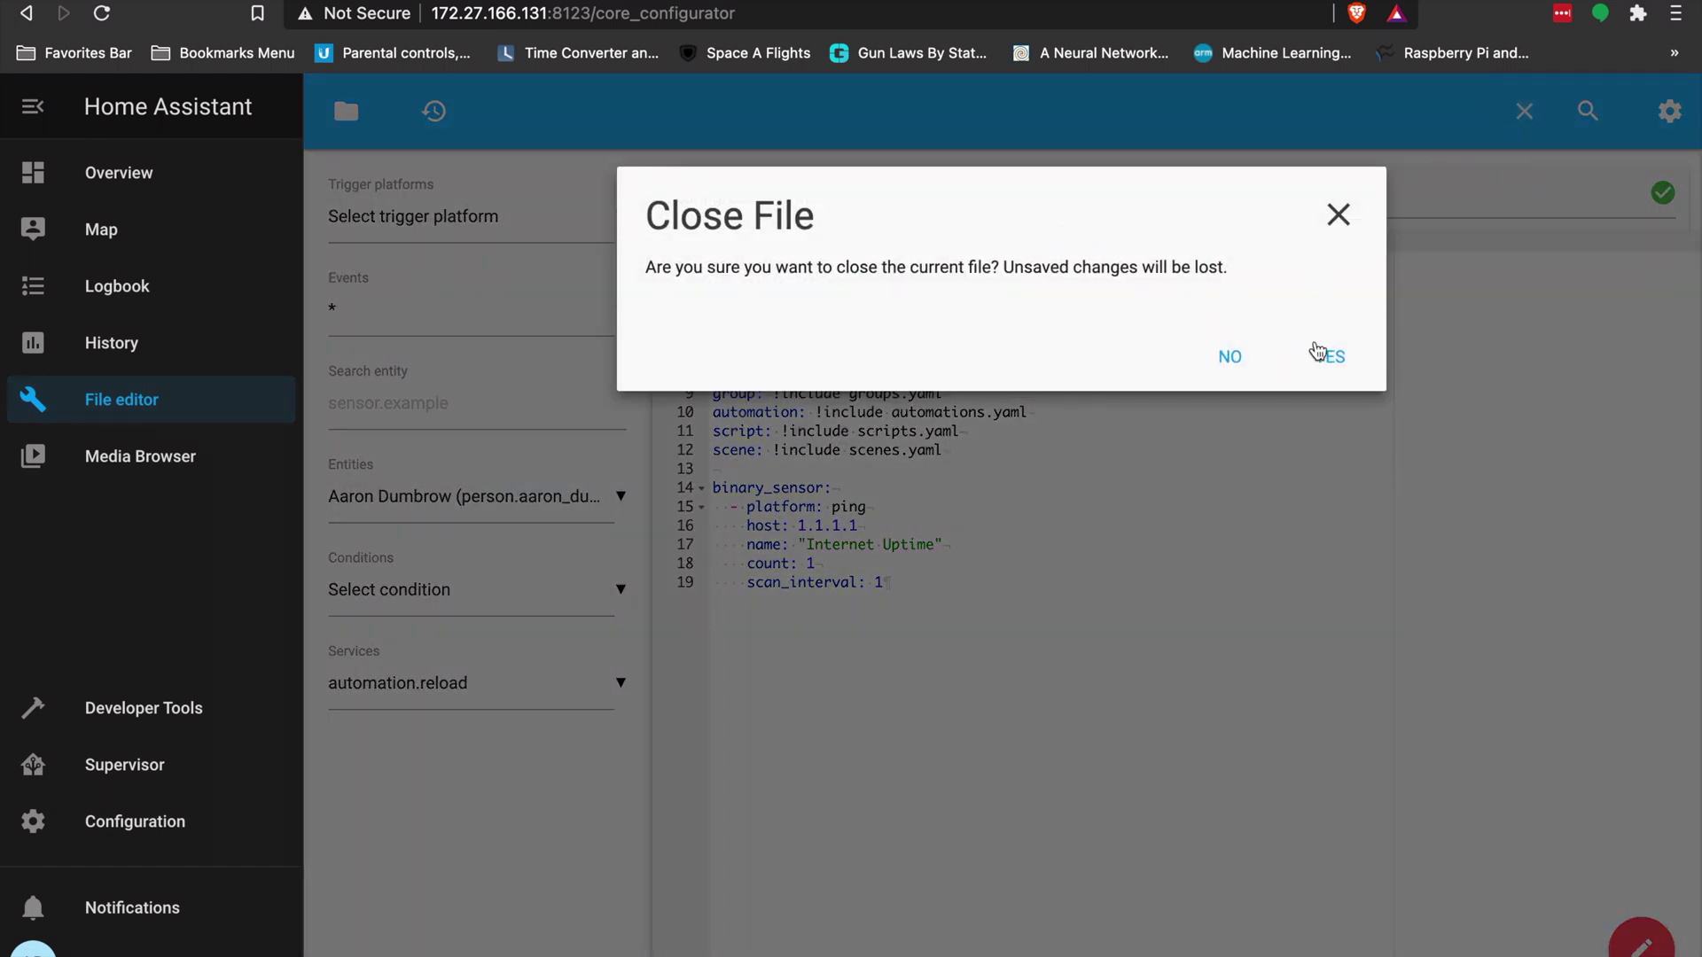
left_click(1320, 354)
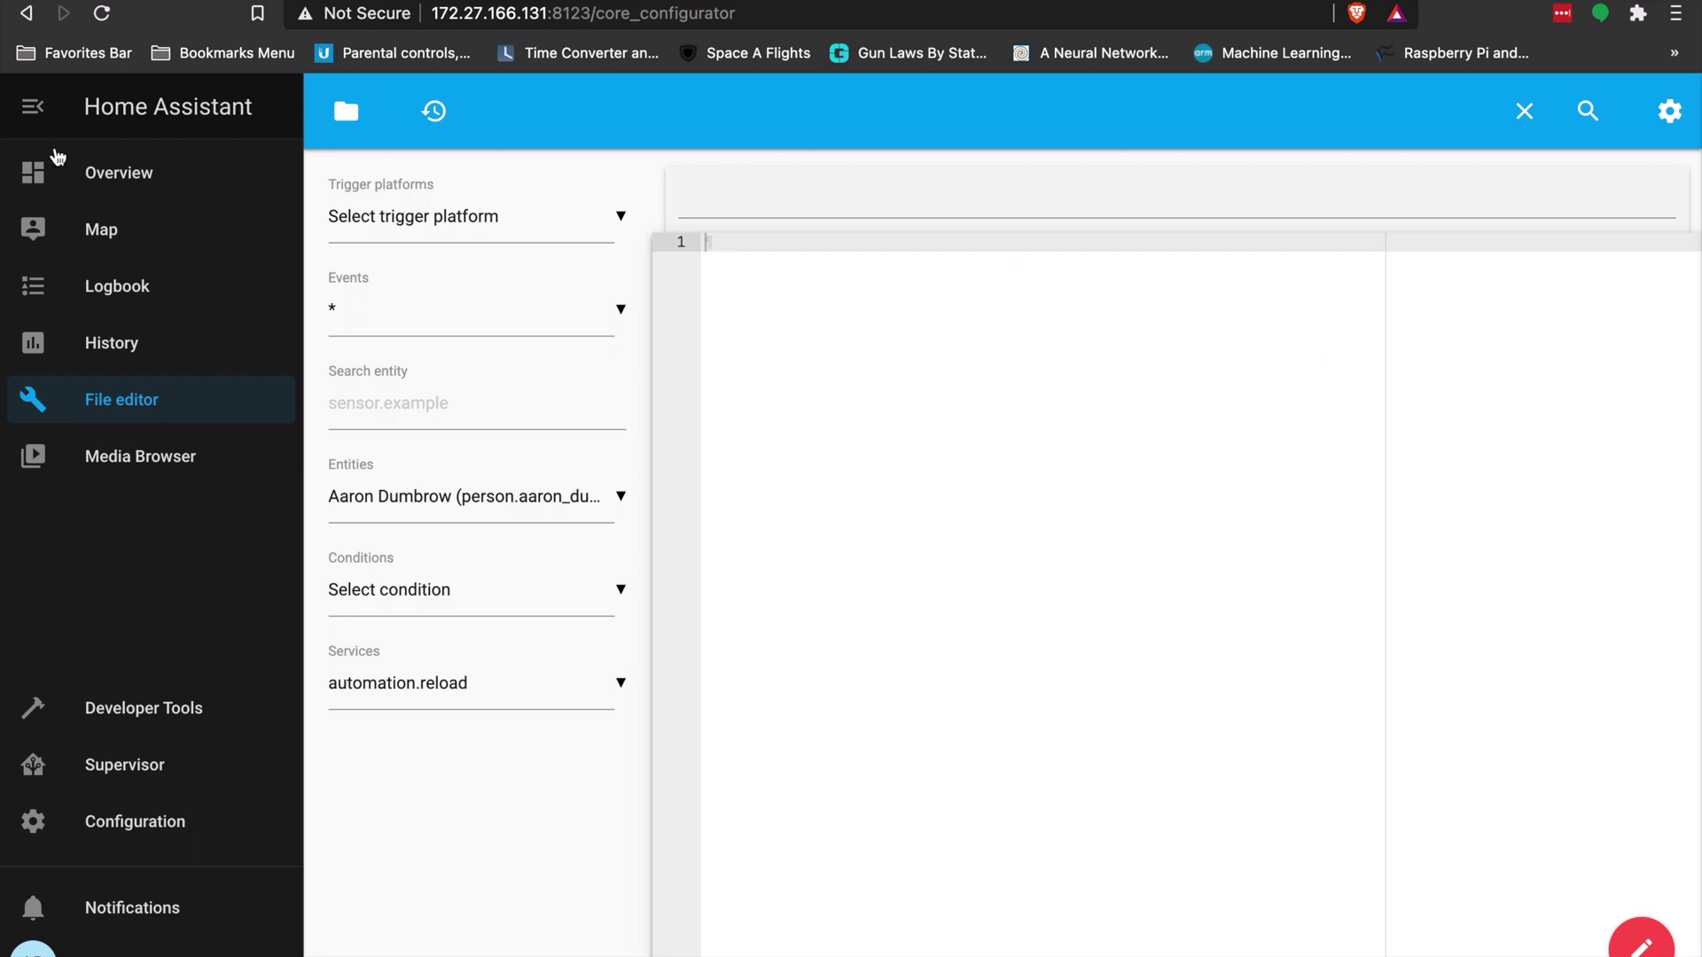
Put the Overview dashboard into edit mode and look at the available card types without adding one to the Home view
left_click(94, 183)
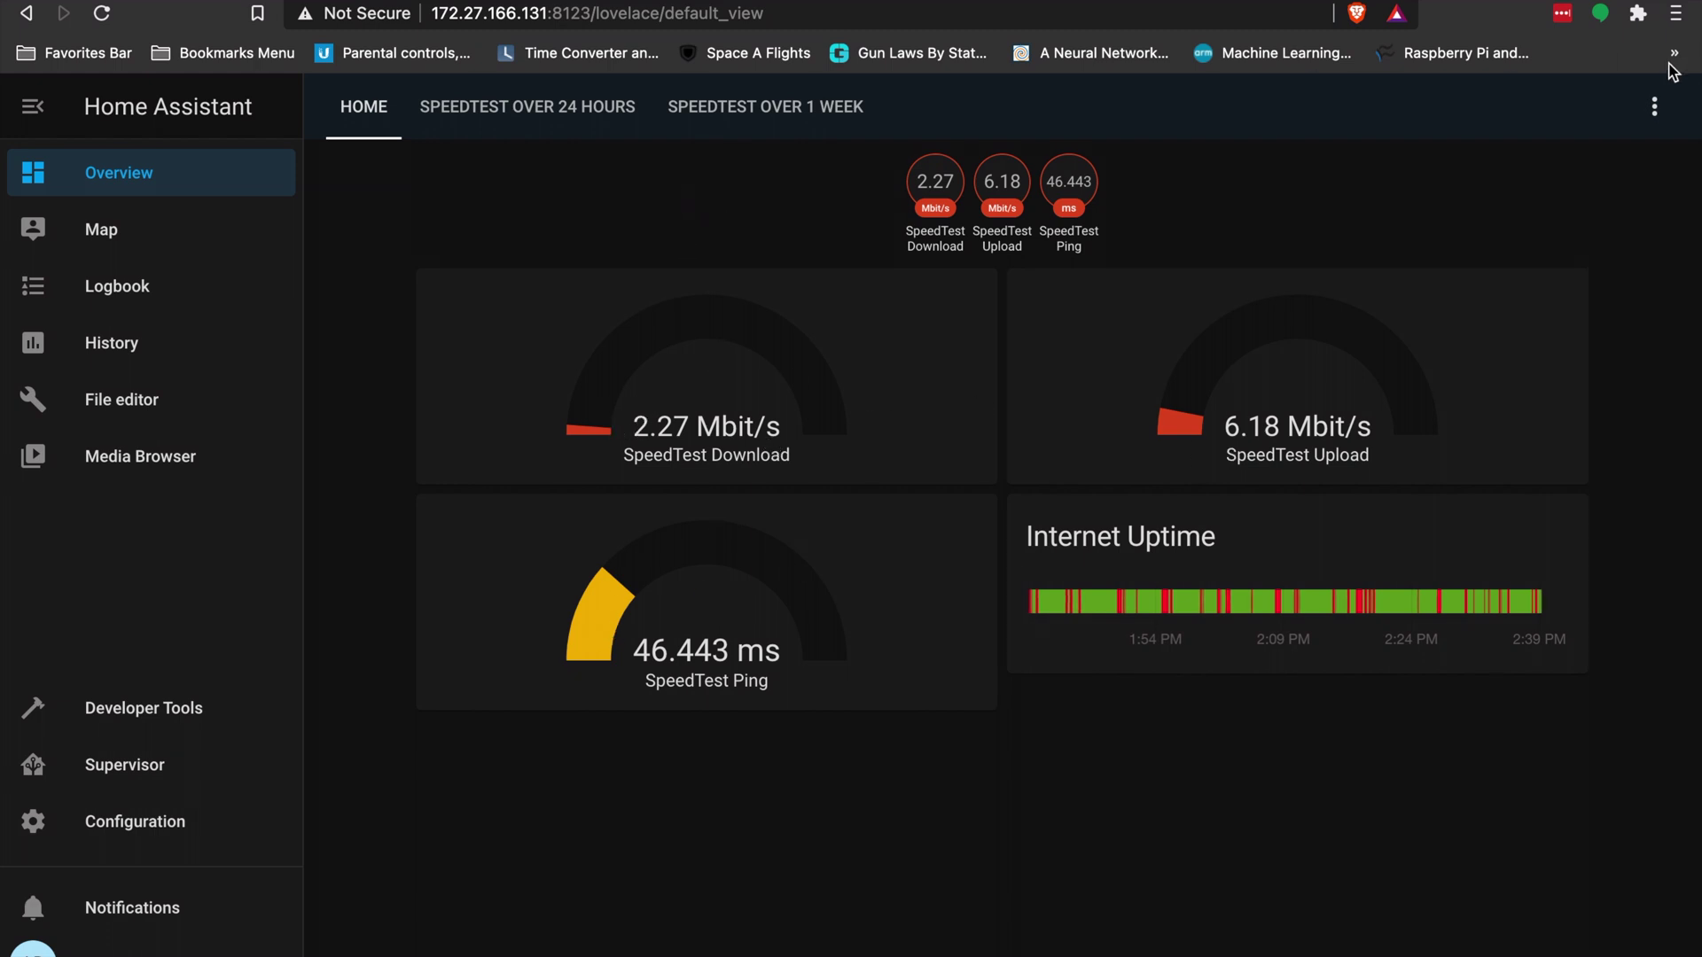
left_click(1648, 115)
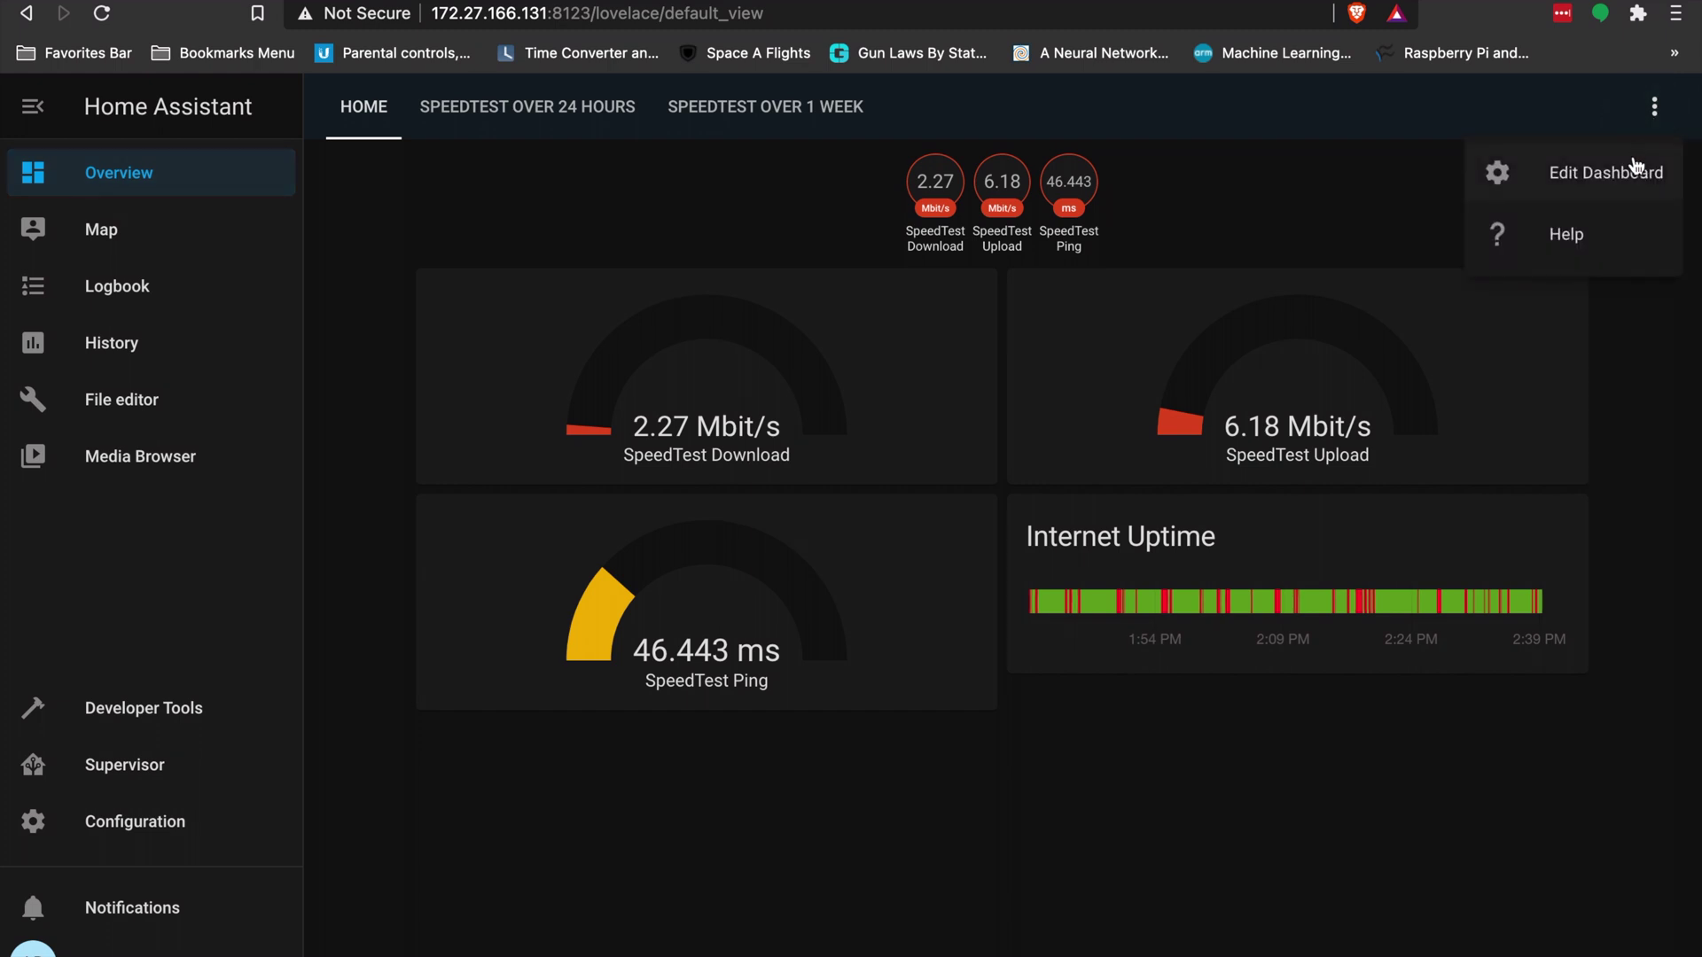
left_click(1221, 193)
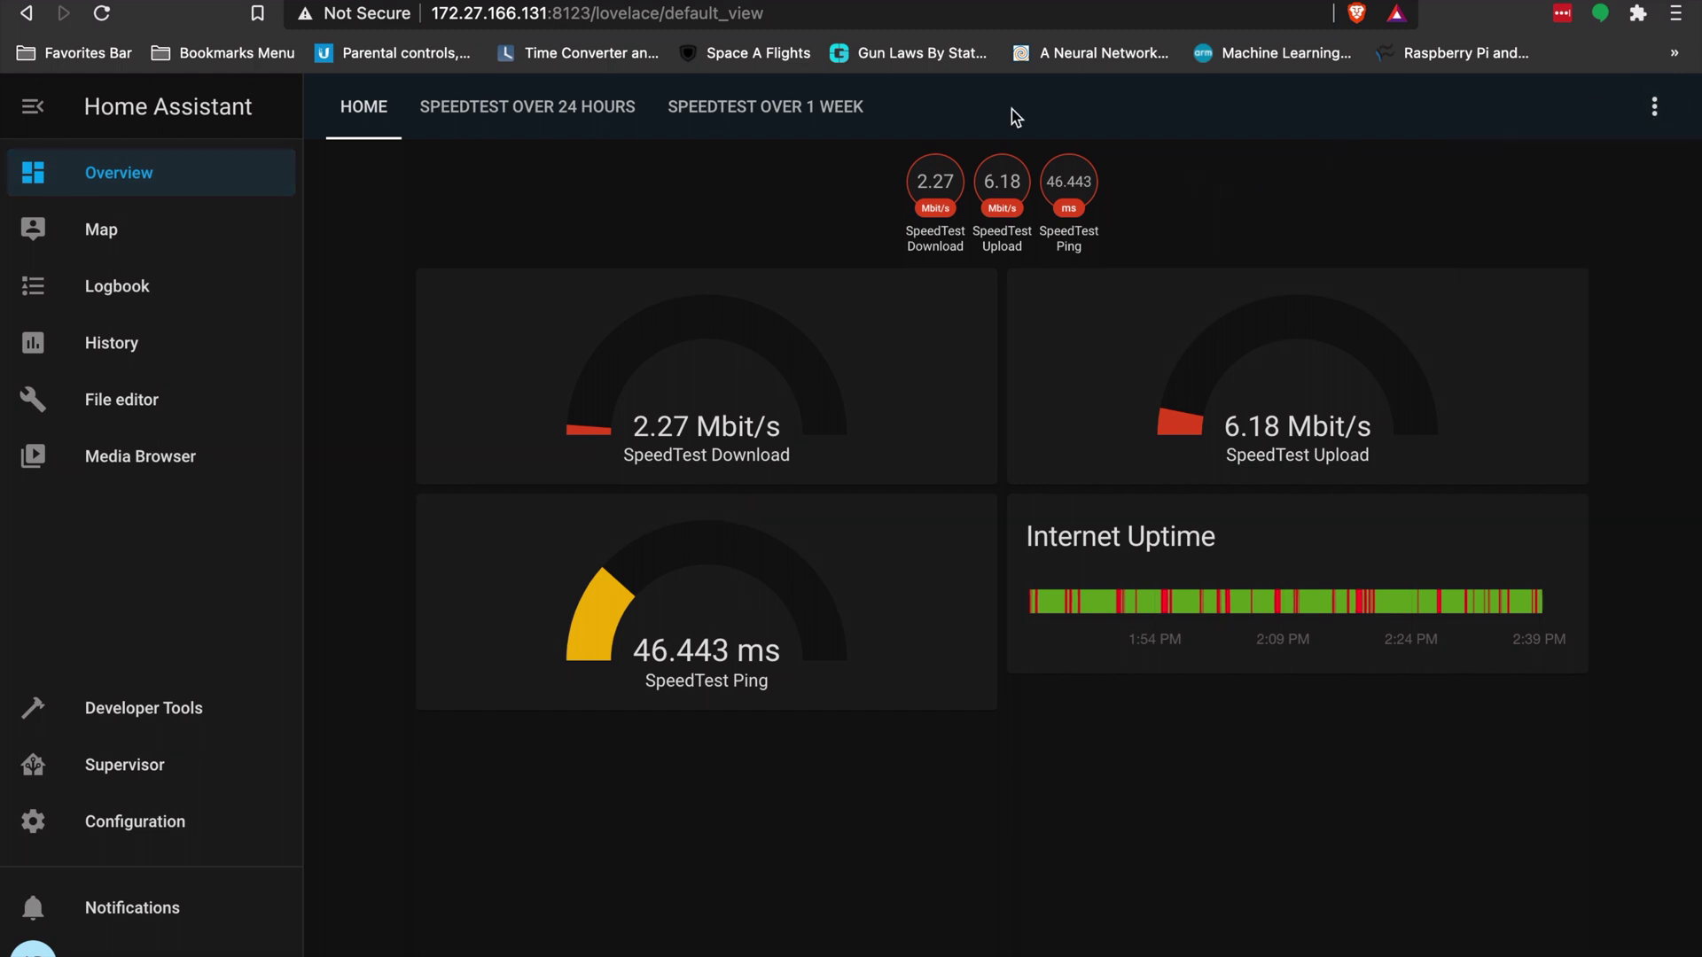
left_click(1663, 121)
left_click(1615, 190)
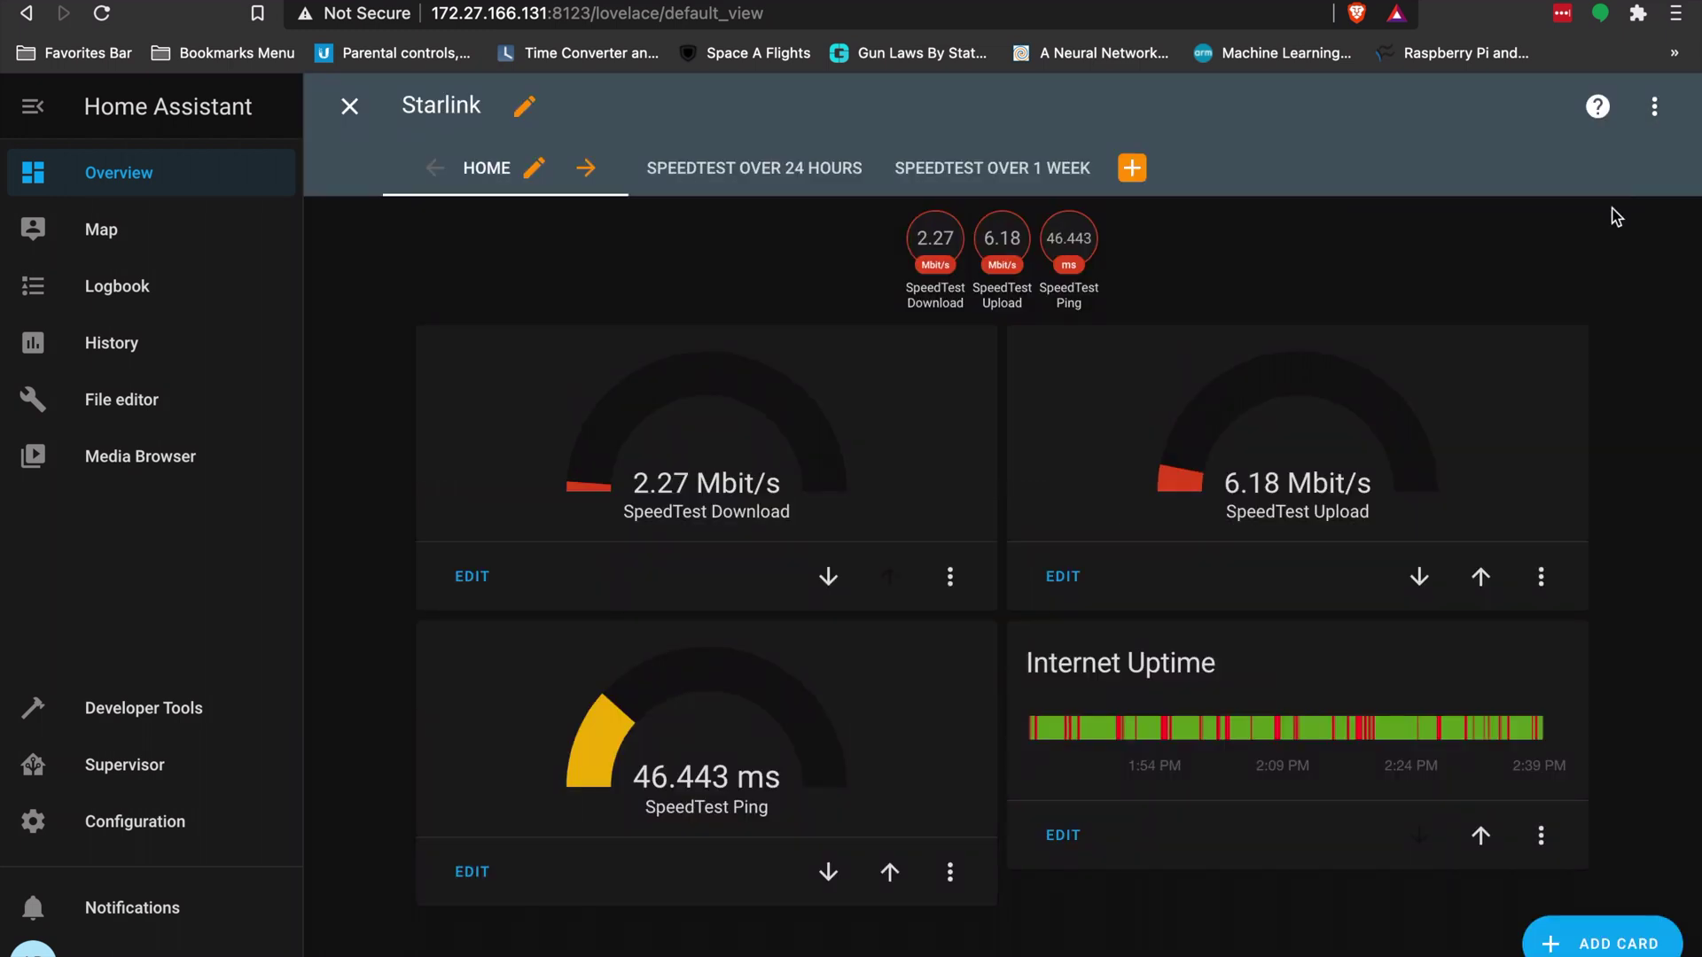
left_click(1598, 947)
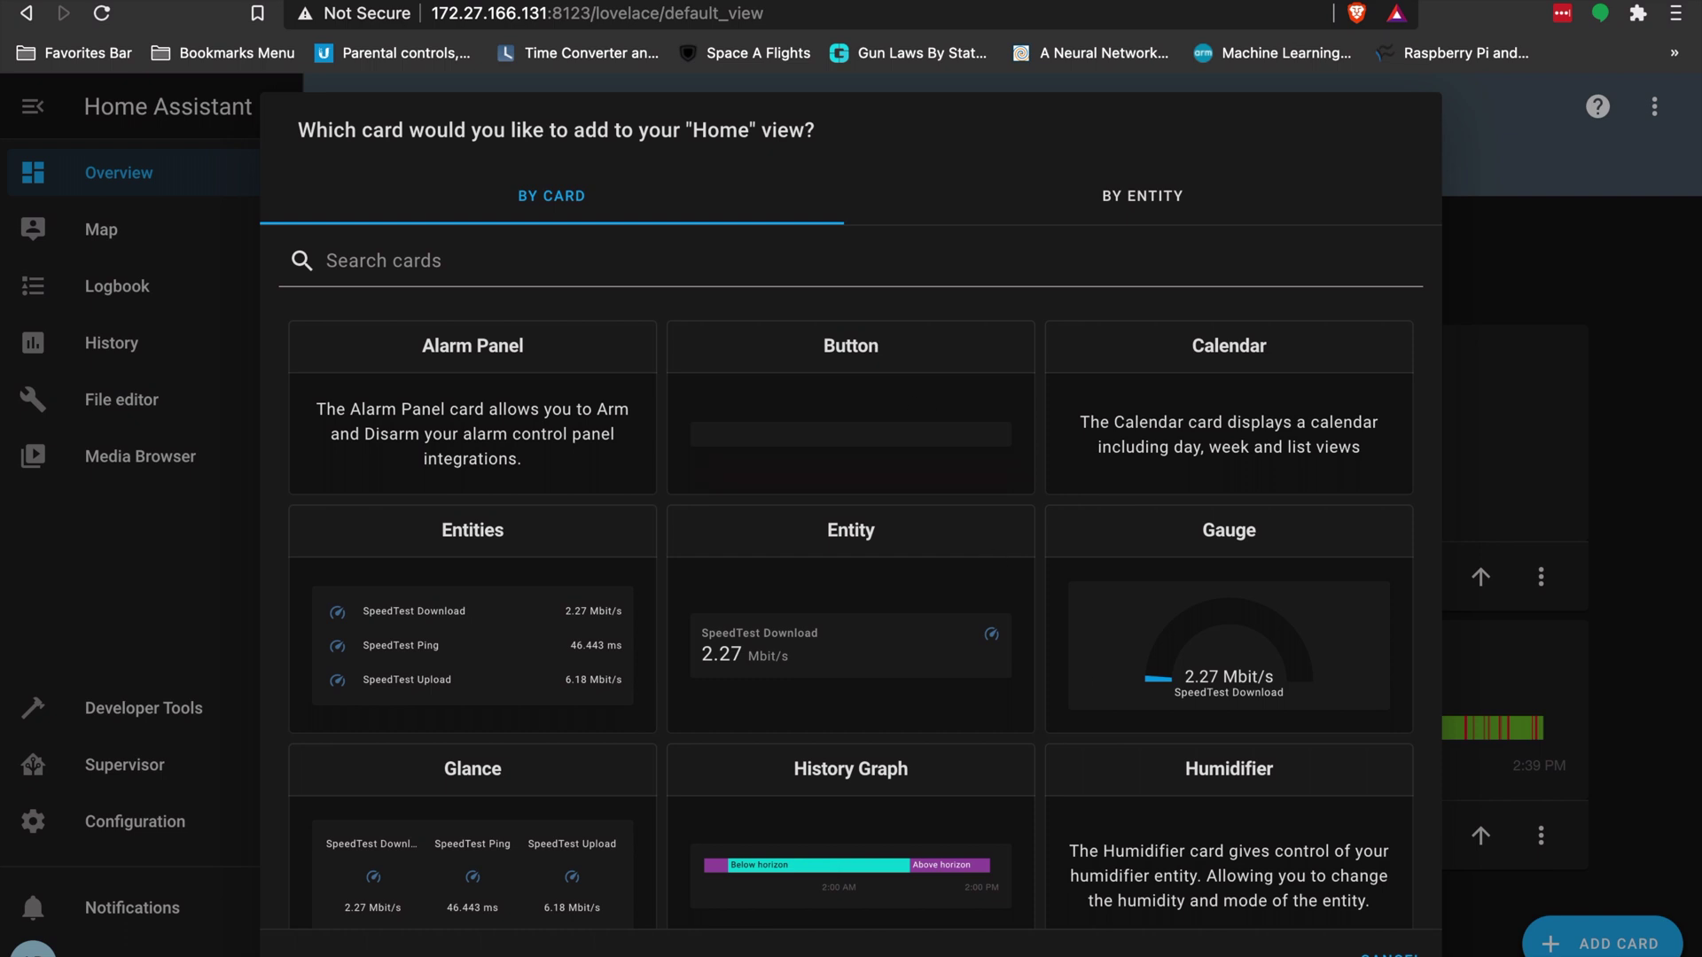
key("Escape")
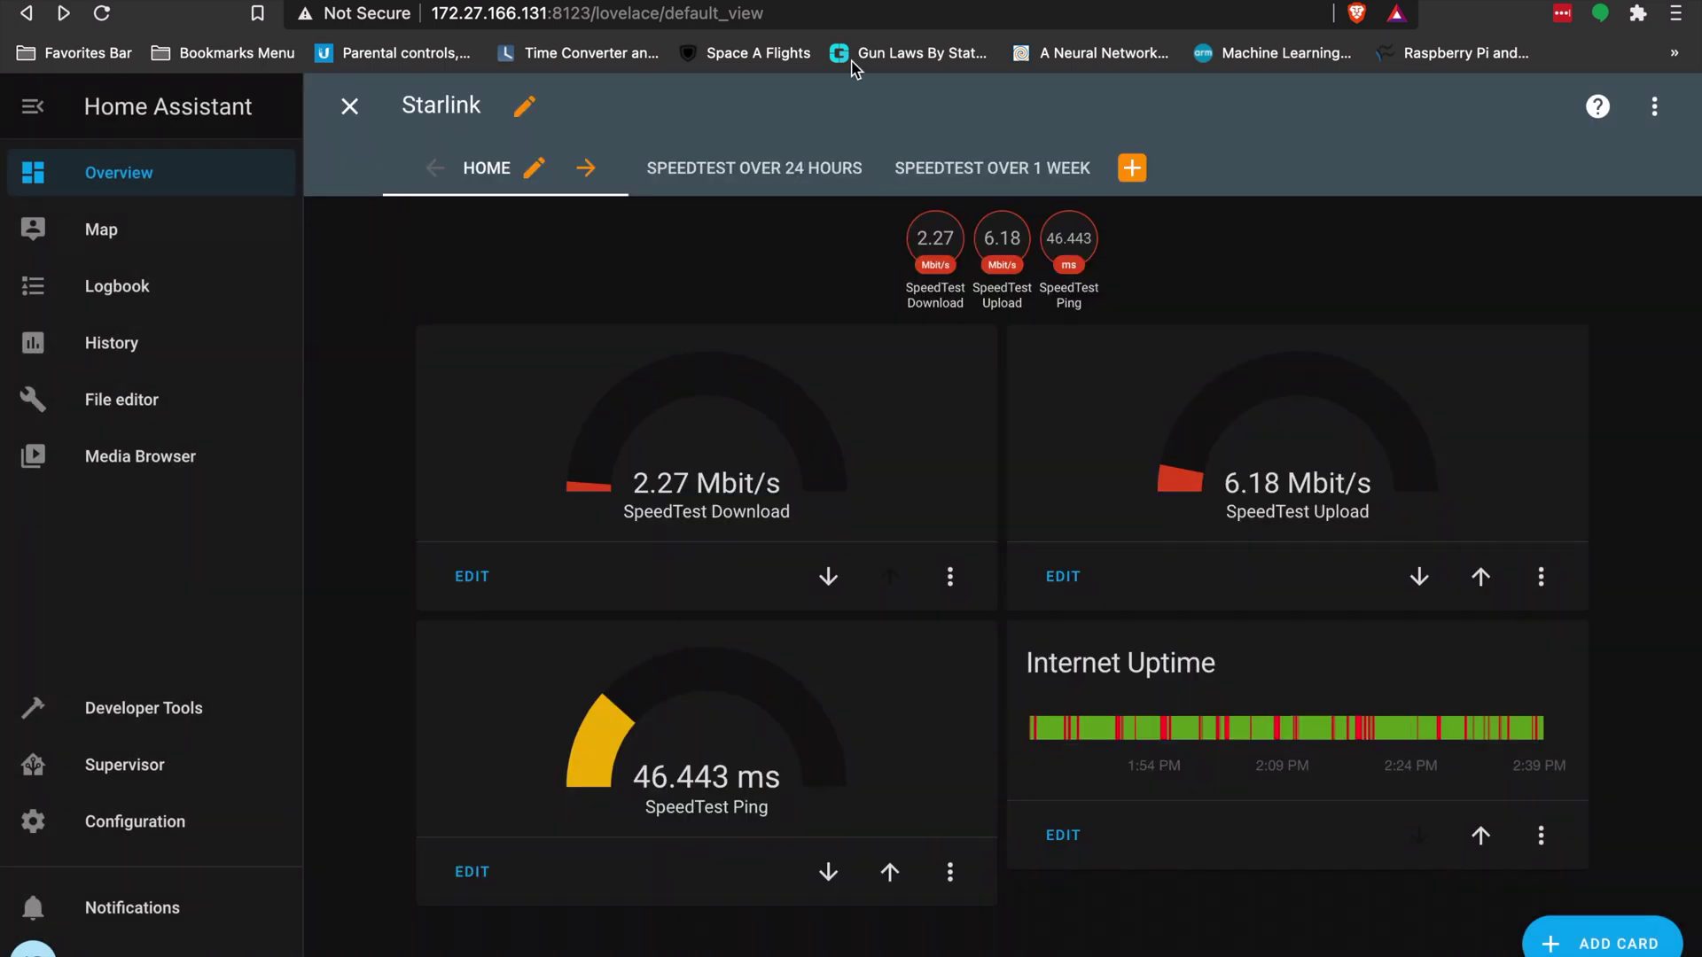
Add a new dashboard view titled "Demo Home" and save it
left_click(1140, 181)
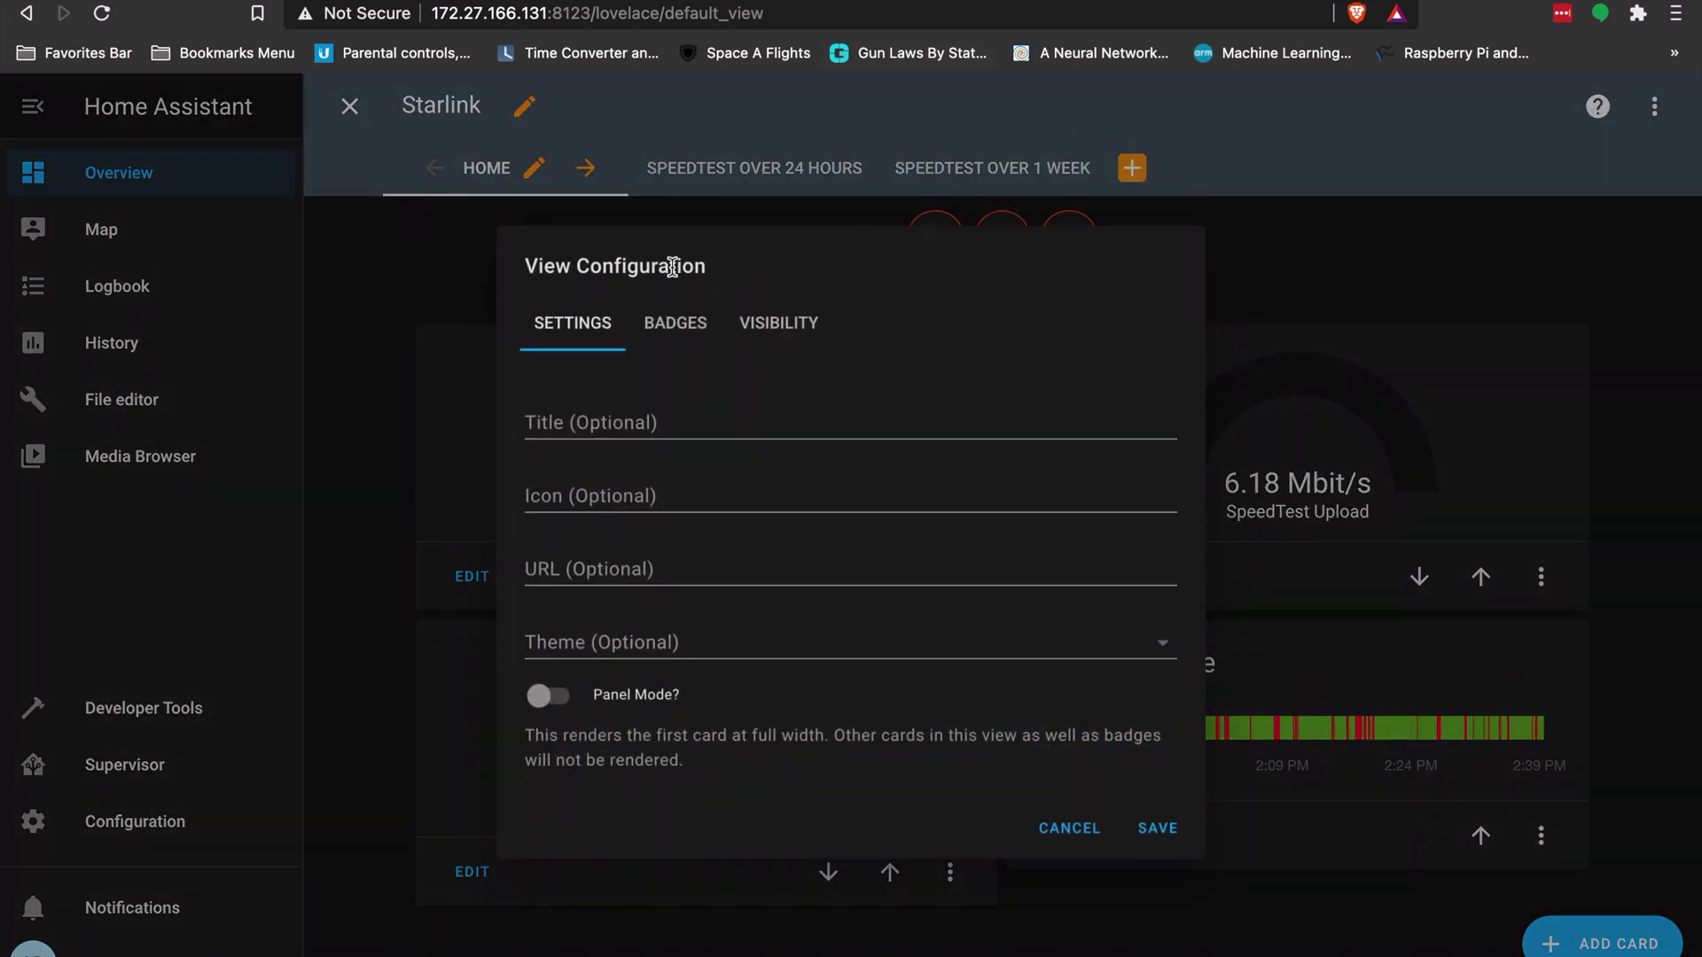
left_click(665, 423)
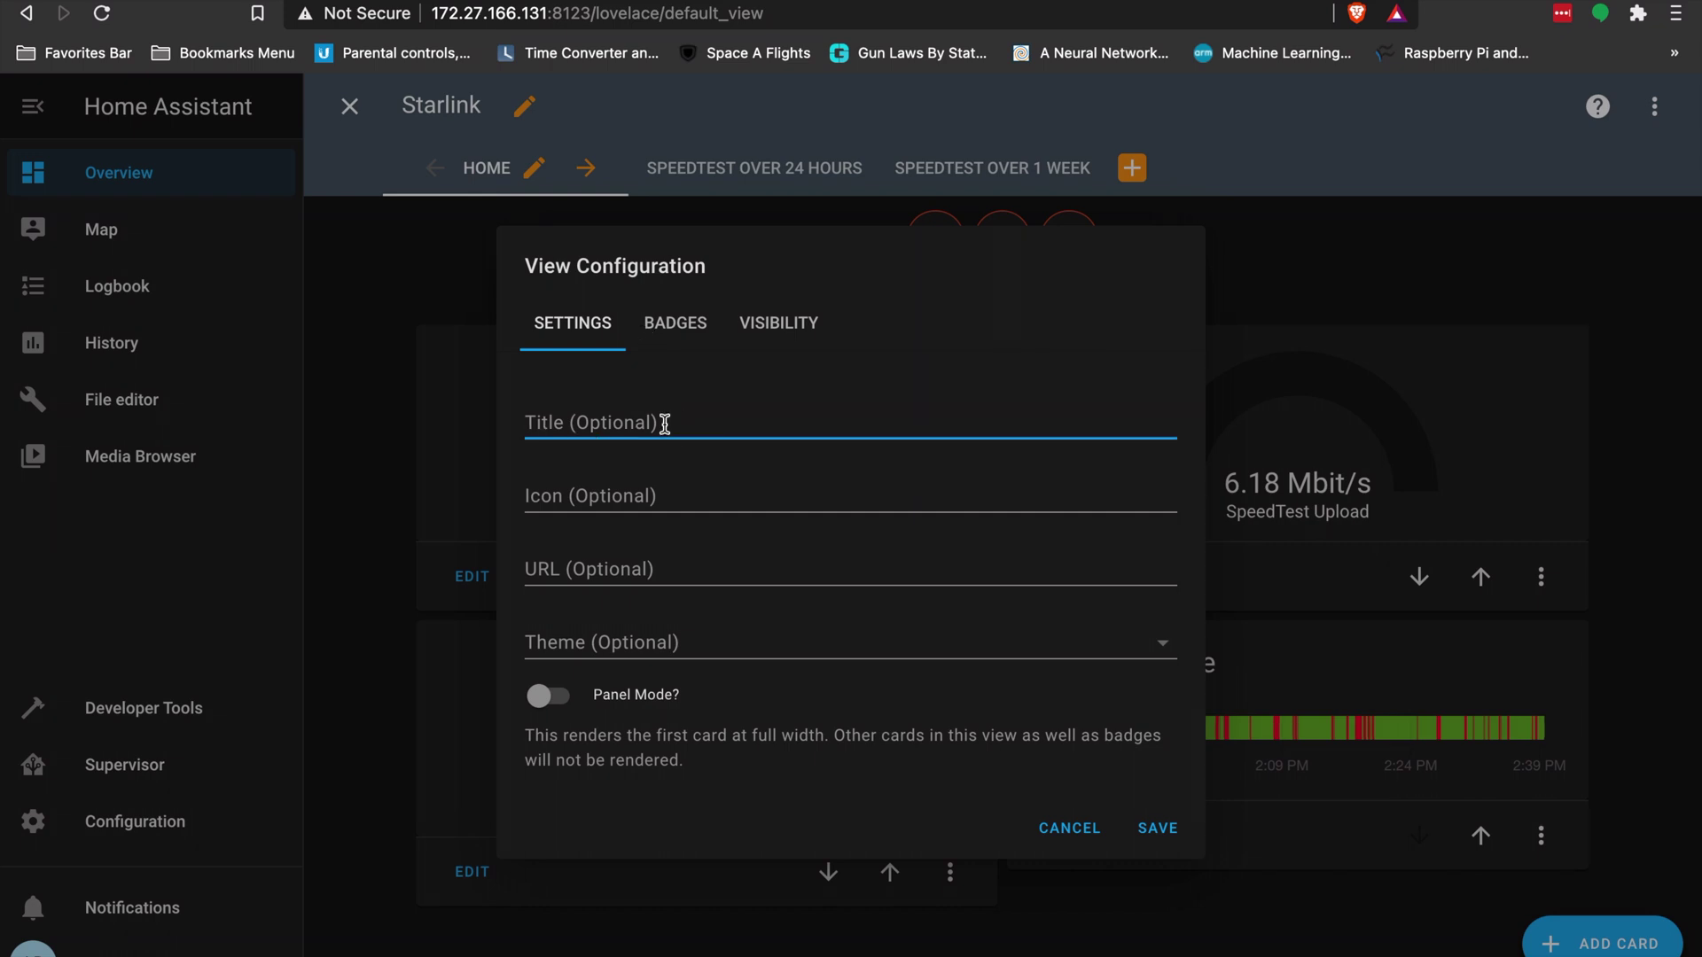
type("Demo Home")
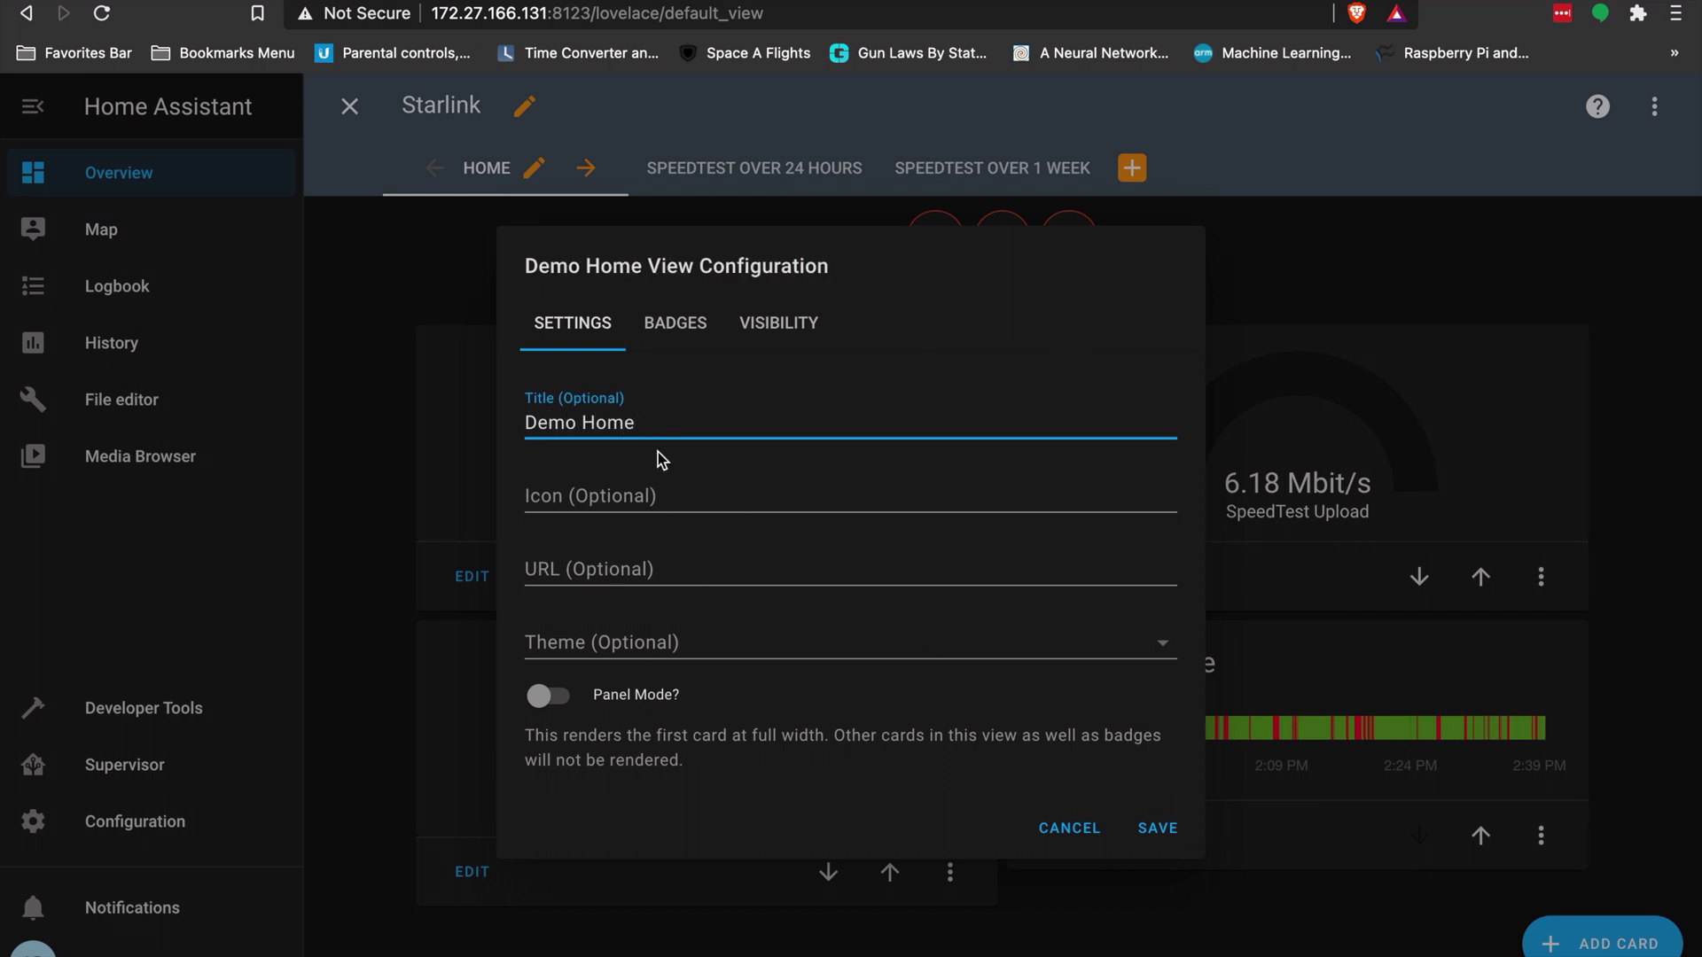
left_click(1155, 831)
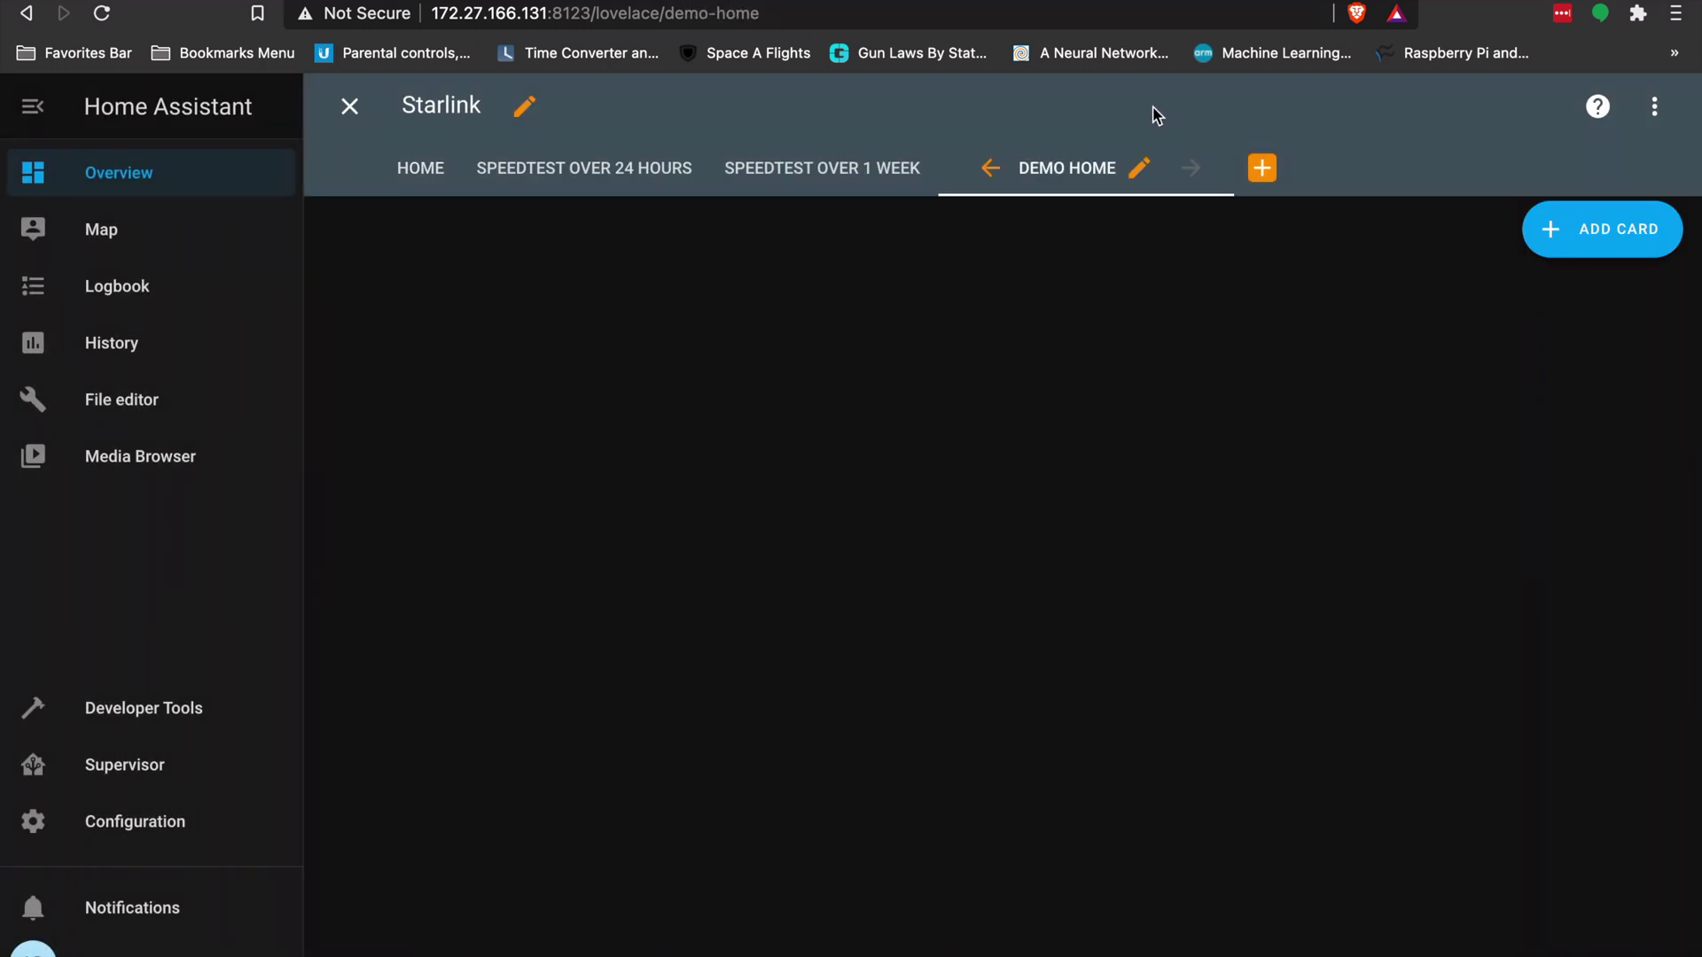
Start a Gauge card for sensor.speedtest_download in the Demo Home view and set its maximum to 250
left_click(1599, 231)
left_click(1224, 631)
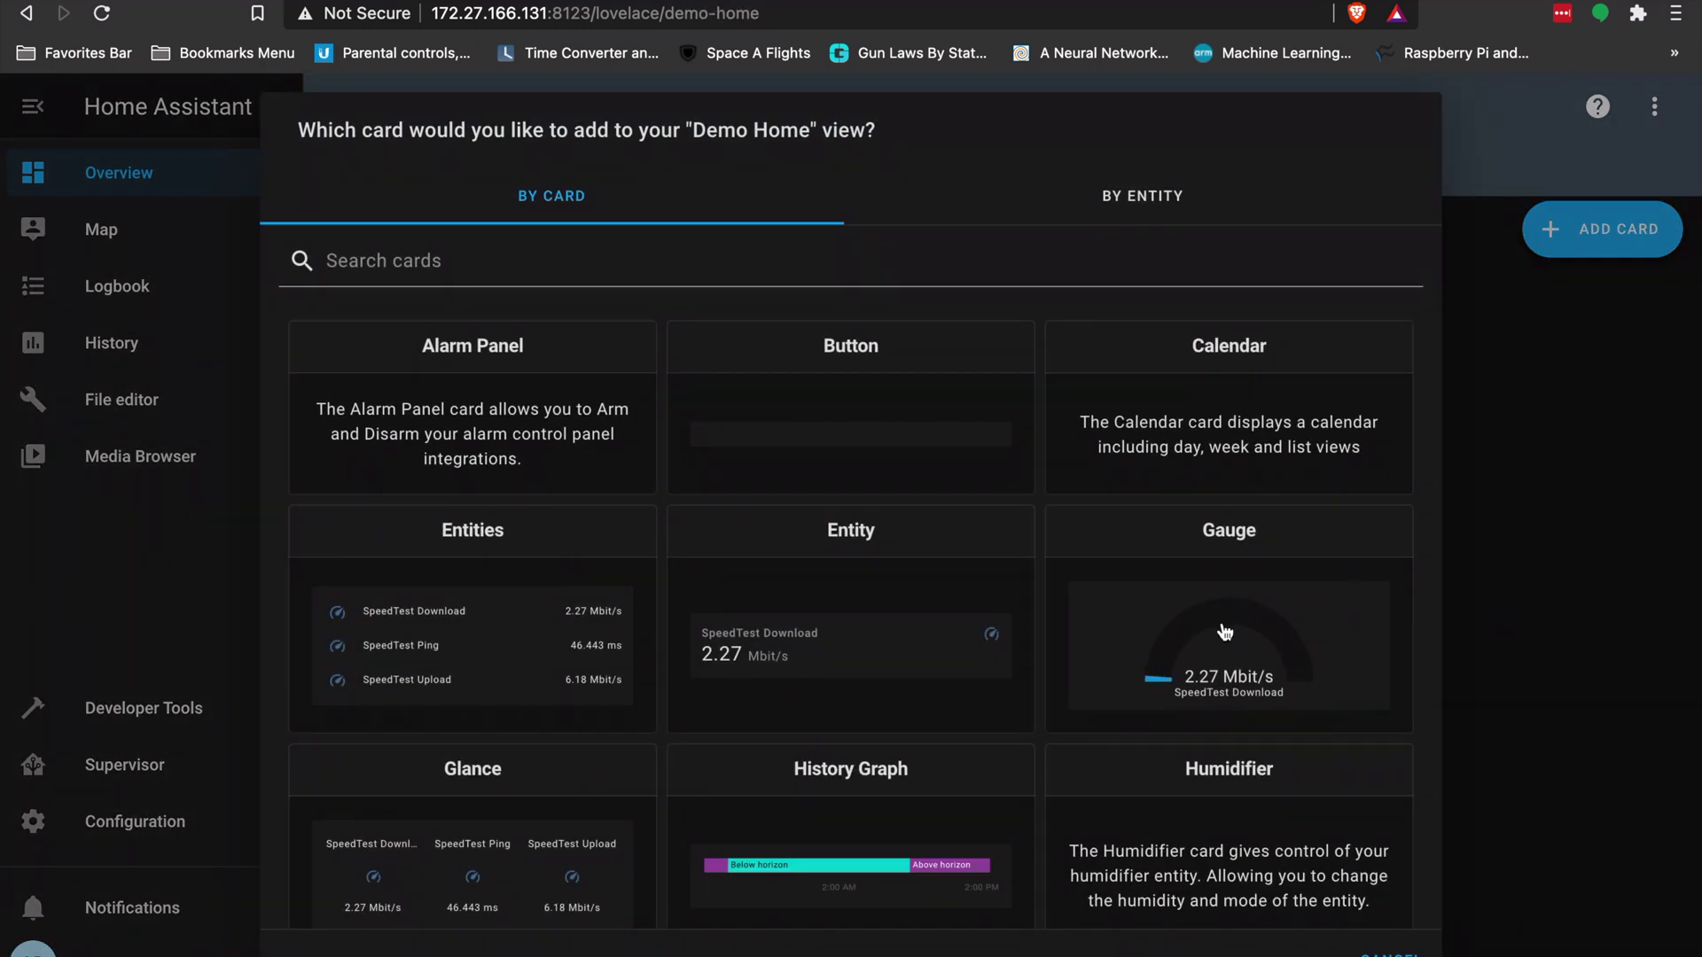
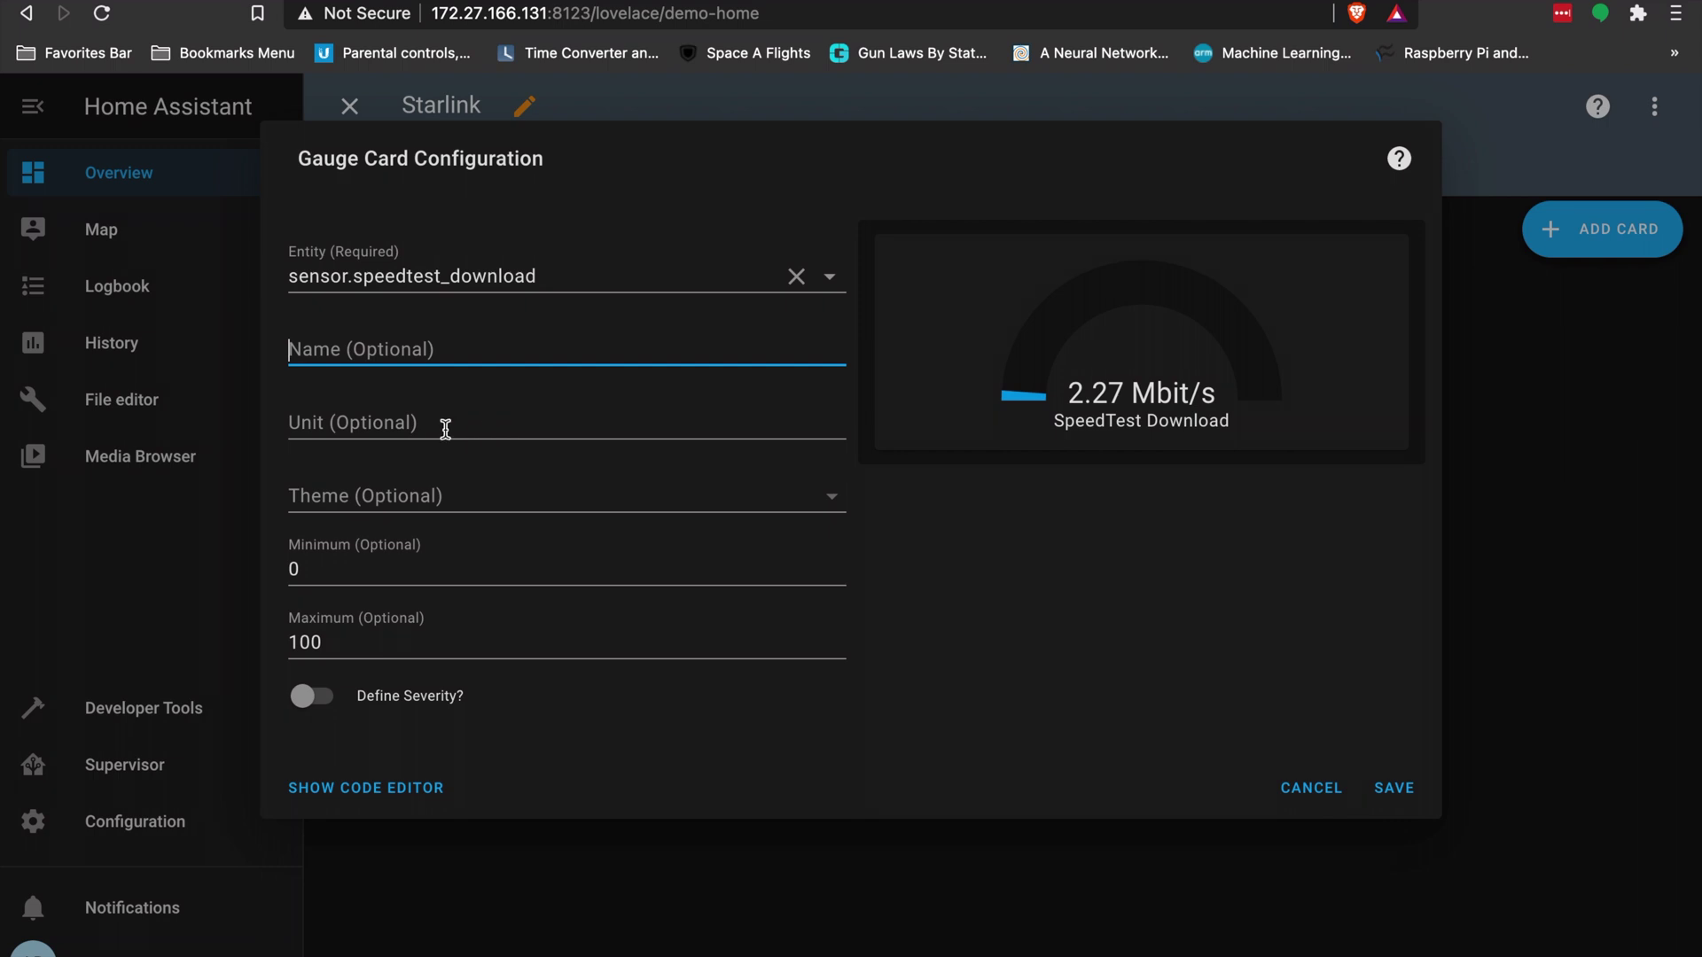
left_click(549, 510)
left_click(551, 512)
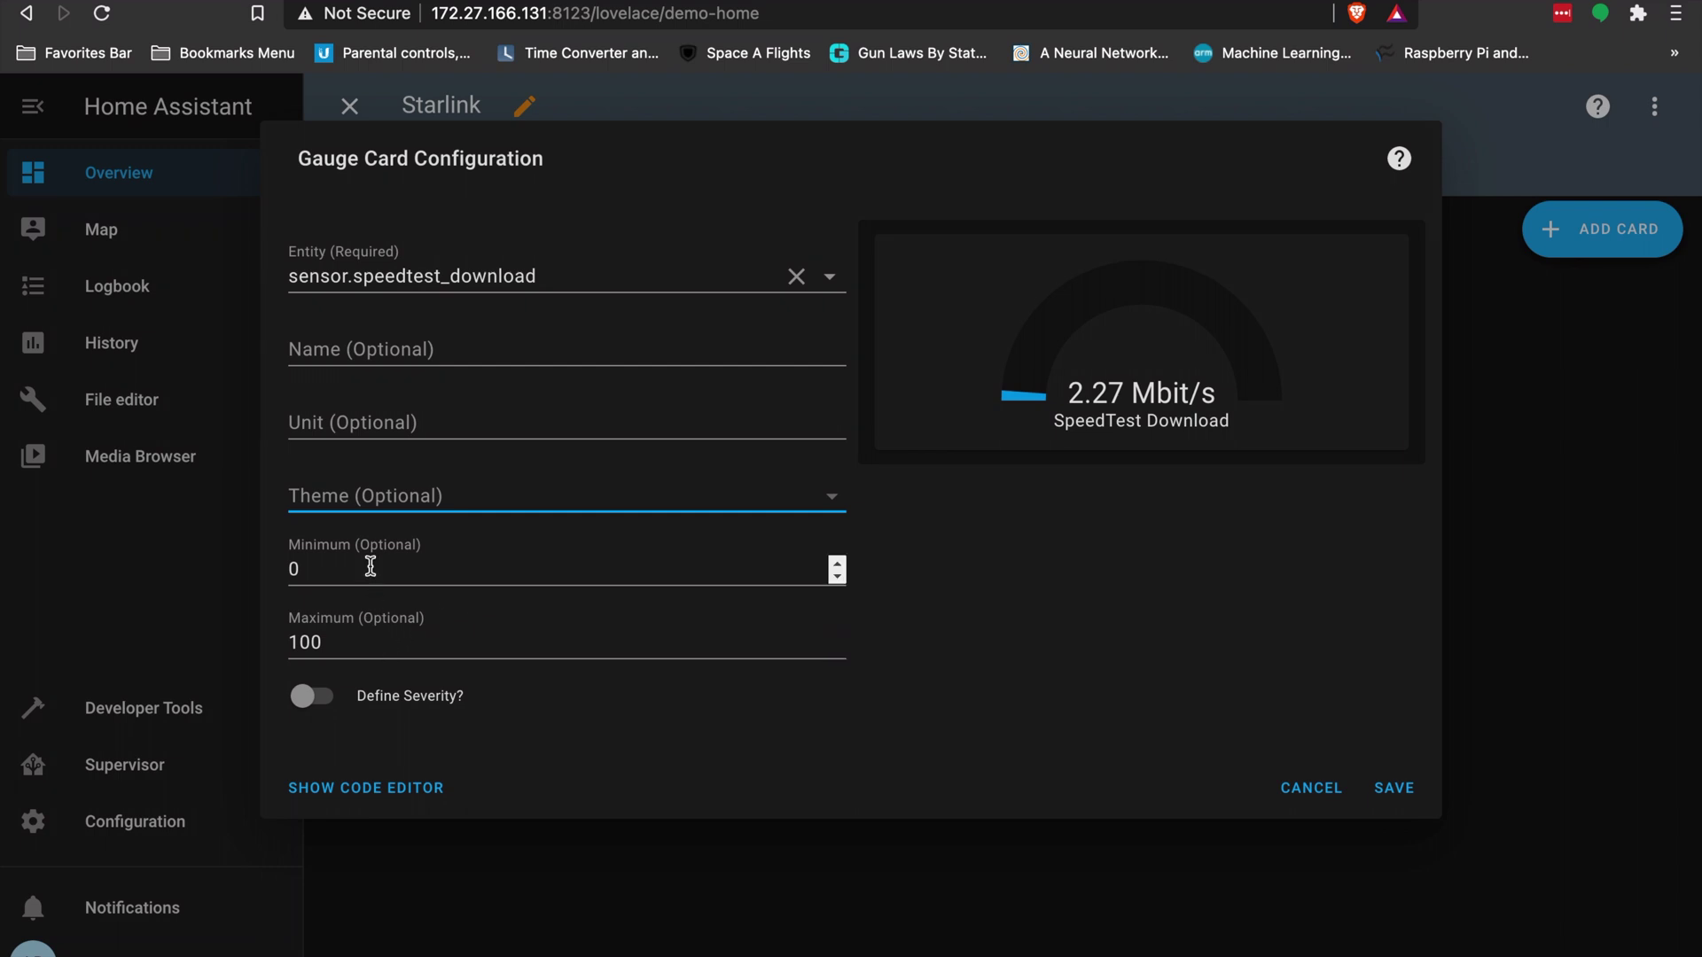
left_click(380, 639)
double_click(380, 639)
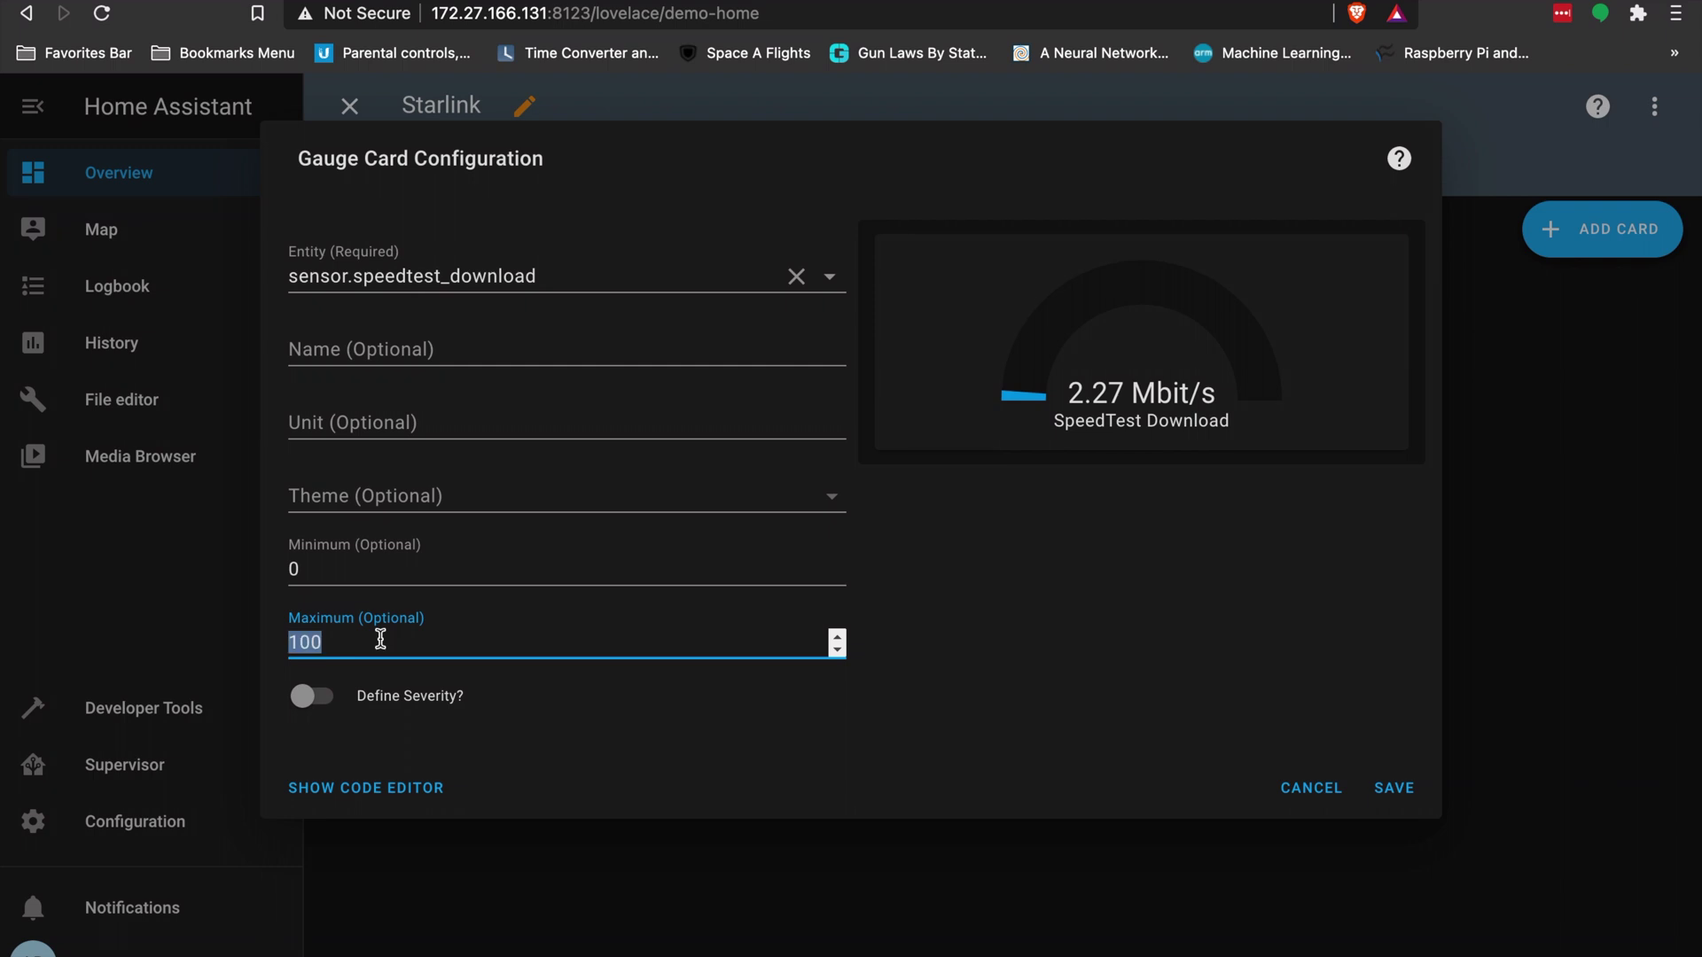
type("250")
Turn on severity for the download gauge and set its red threshold to 50 and yellow to 100
left_click(324, 693)
scroll(879, 686, "down", 1)
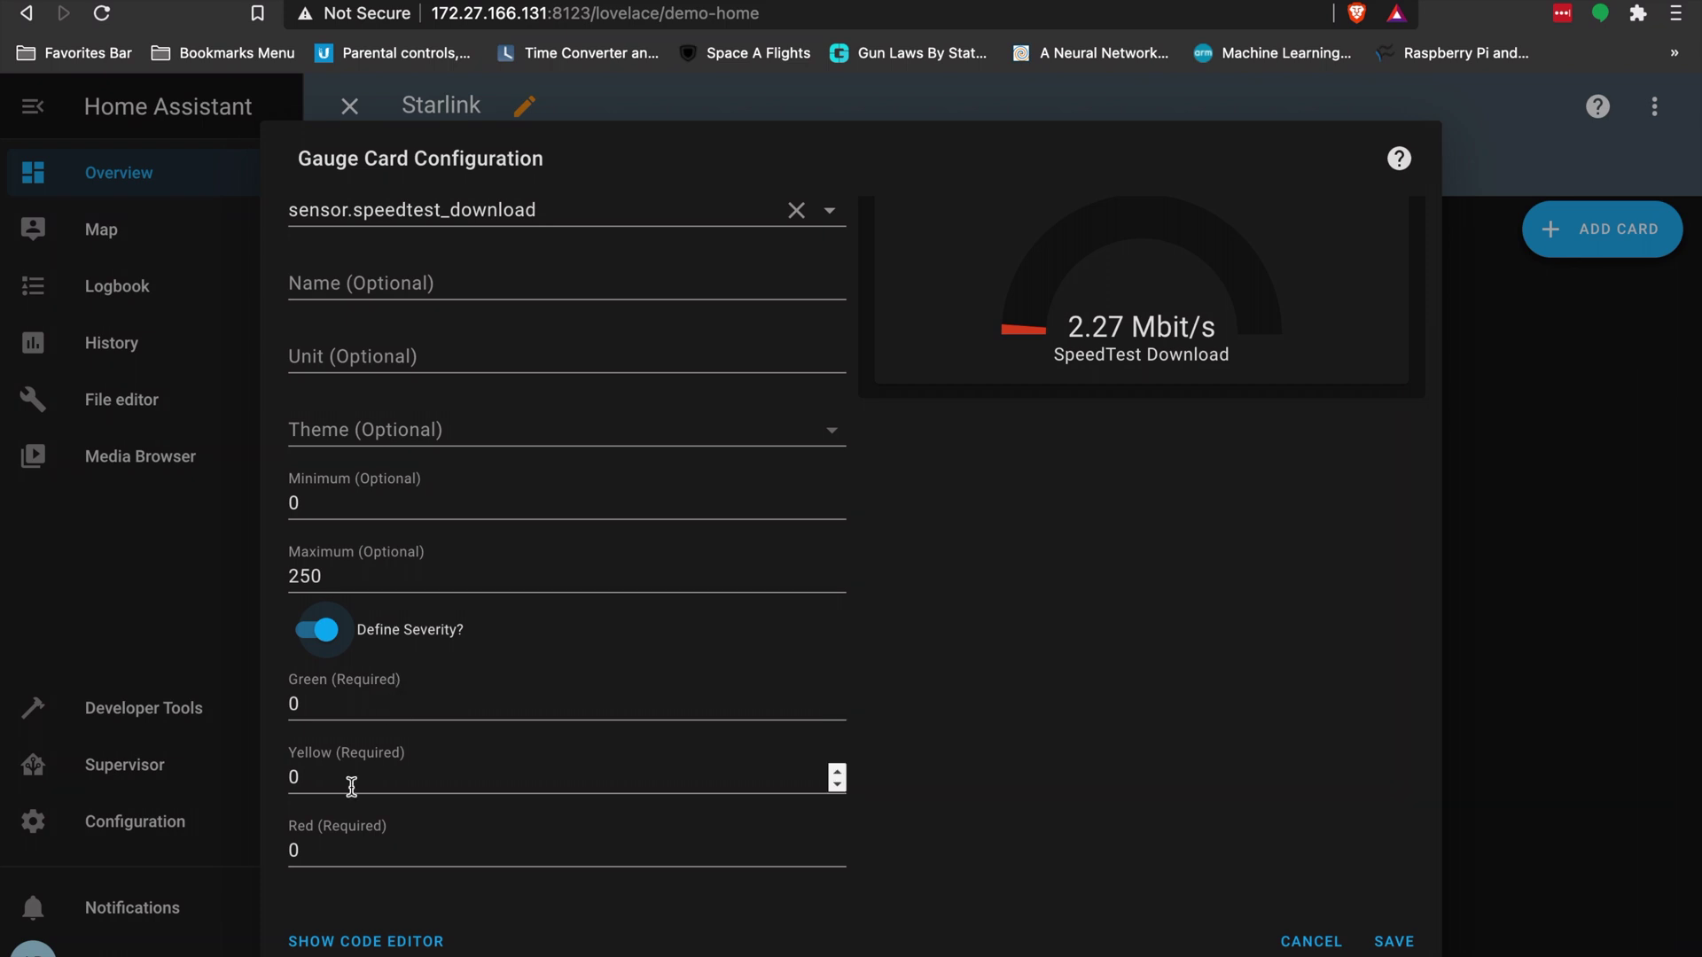
left_click(346, 845)
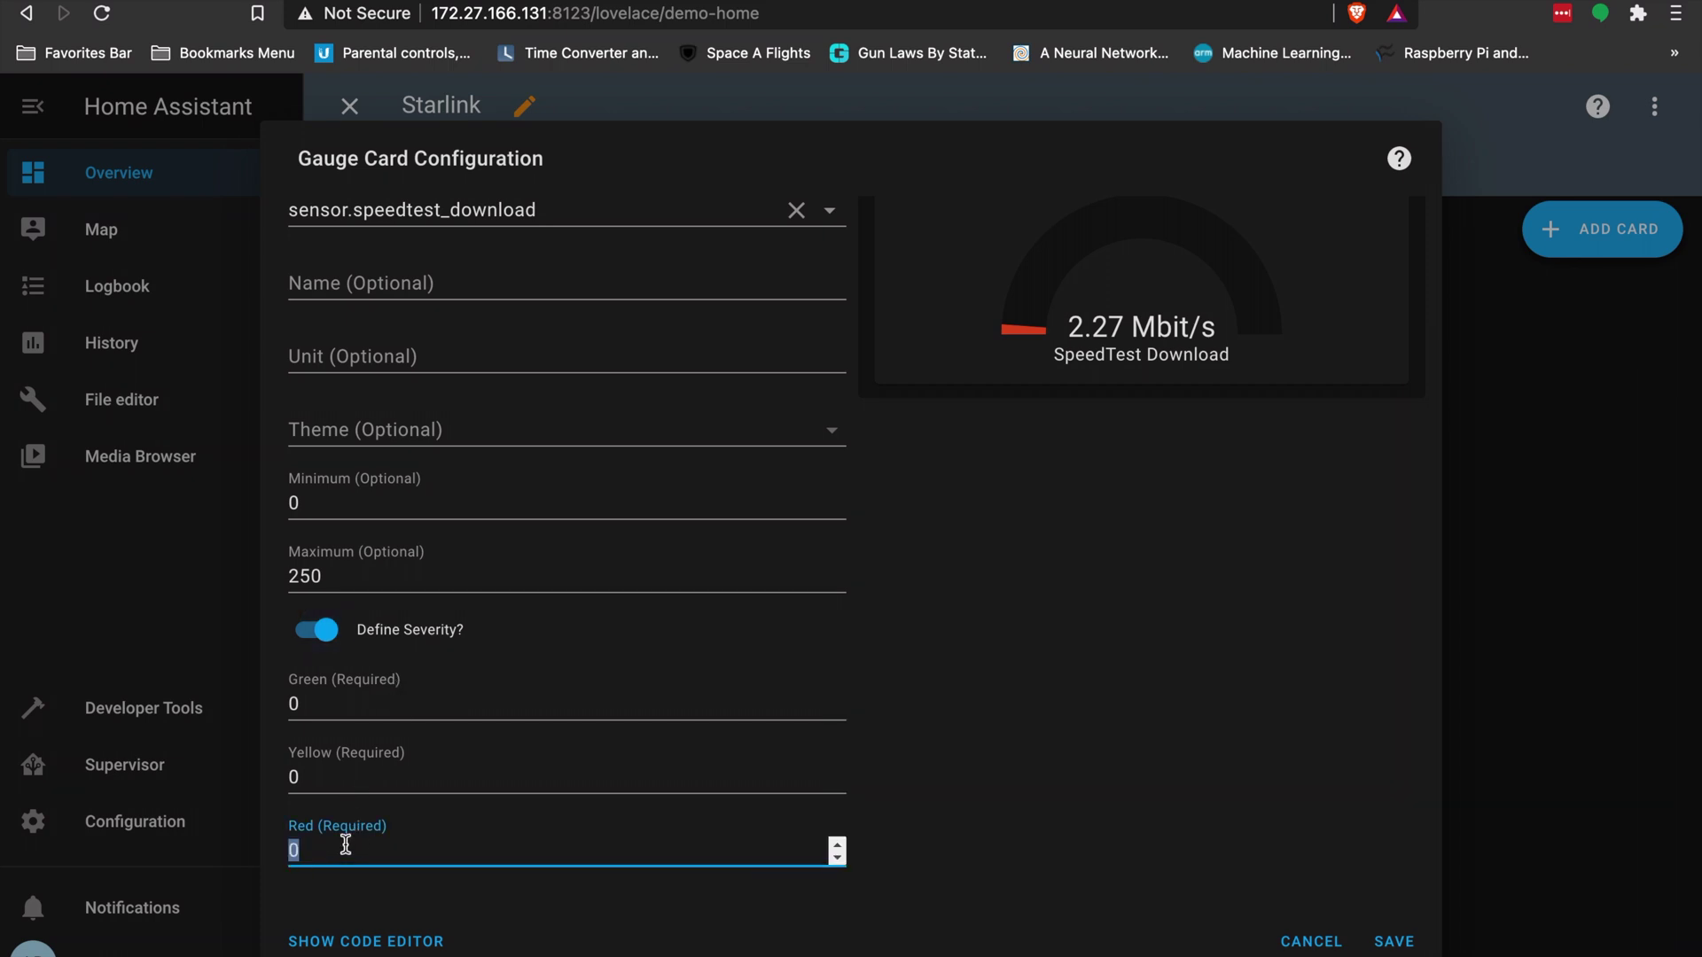
type("50")
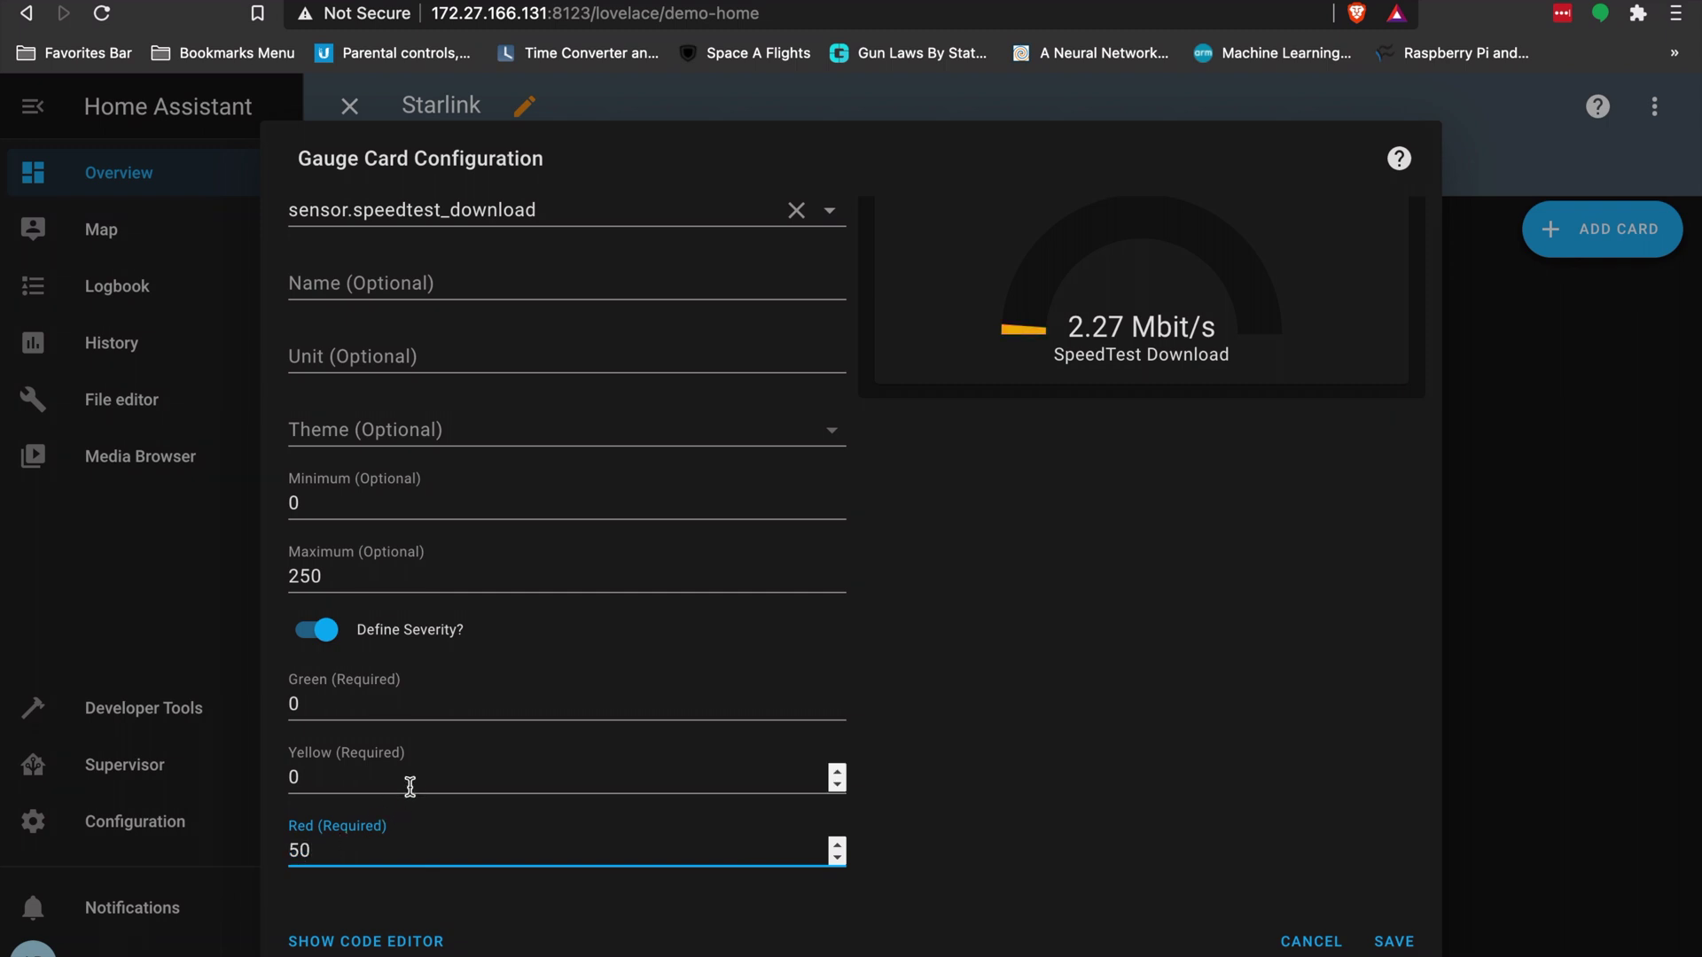
left_click(395, 777)
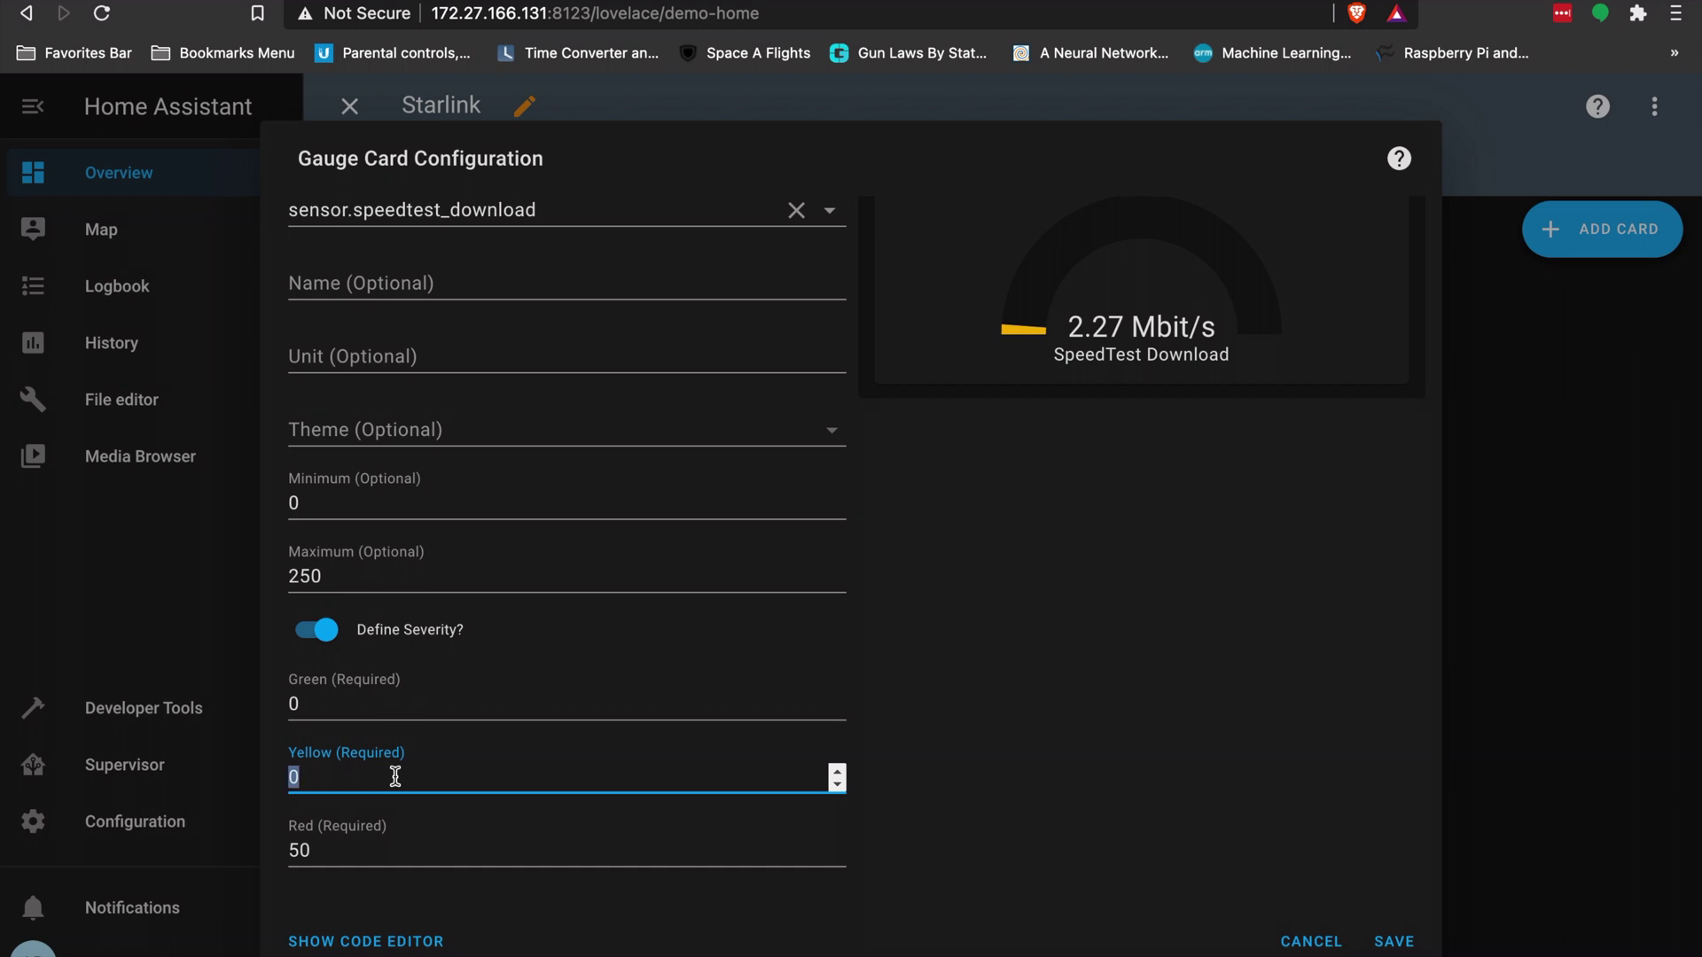
key("BackSpace")
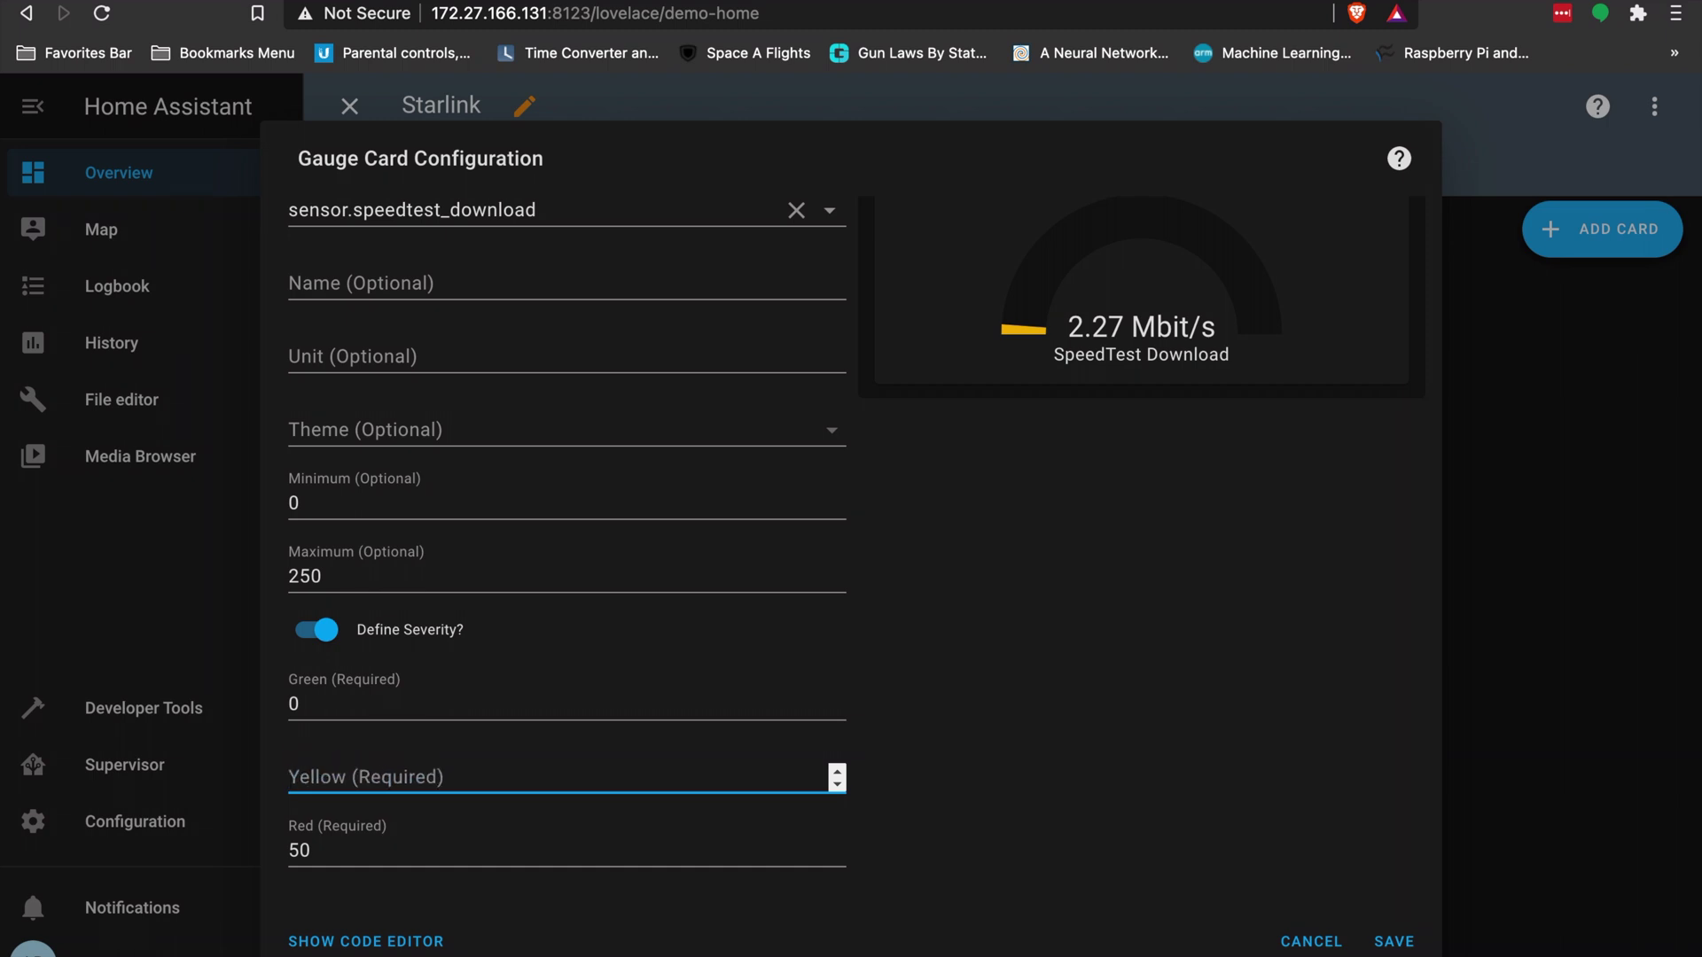
type("100")
left_click(378, 701)
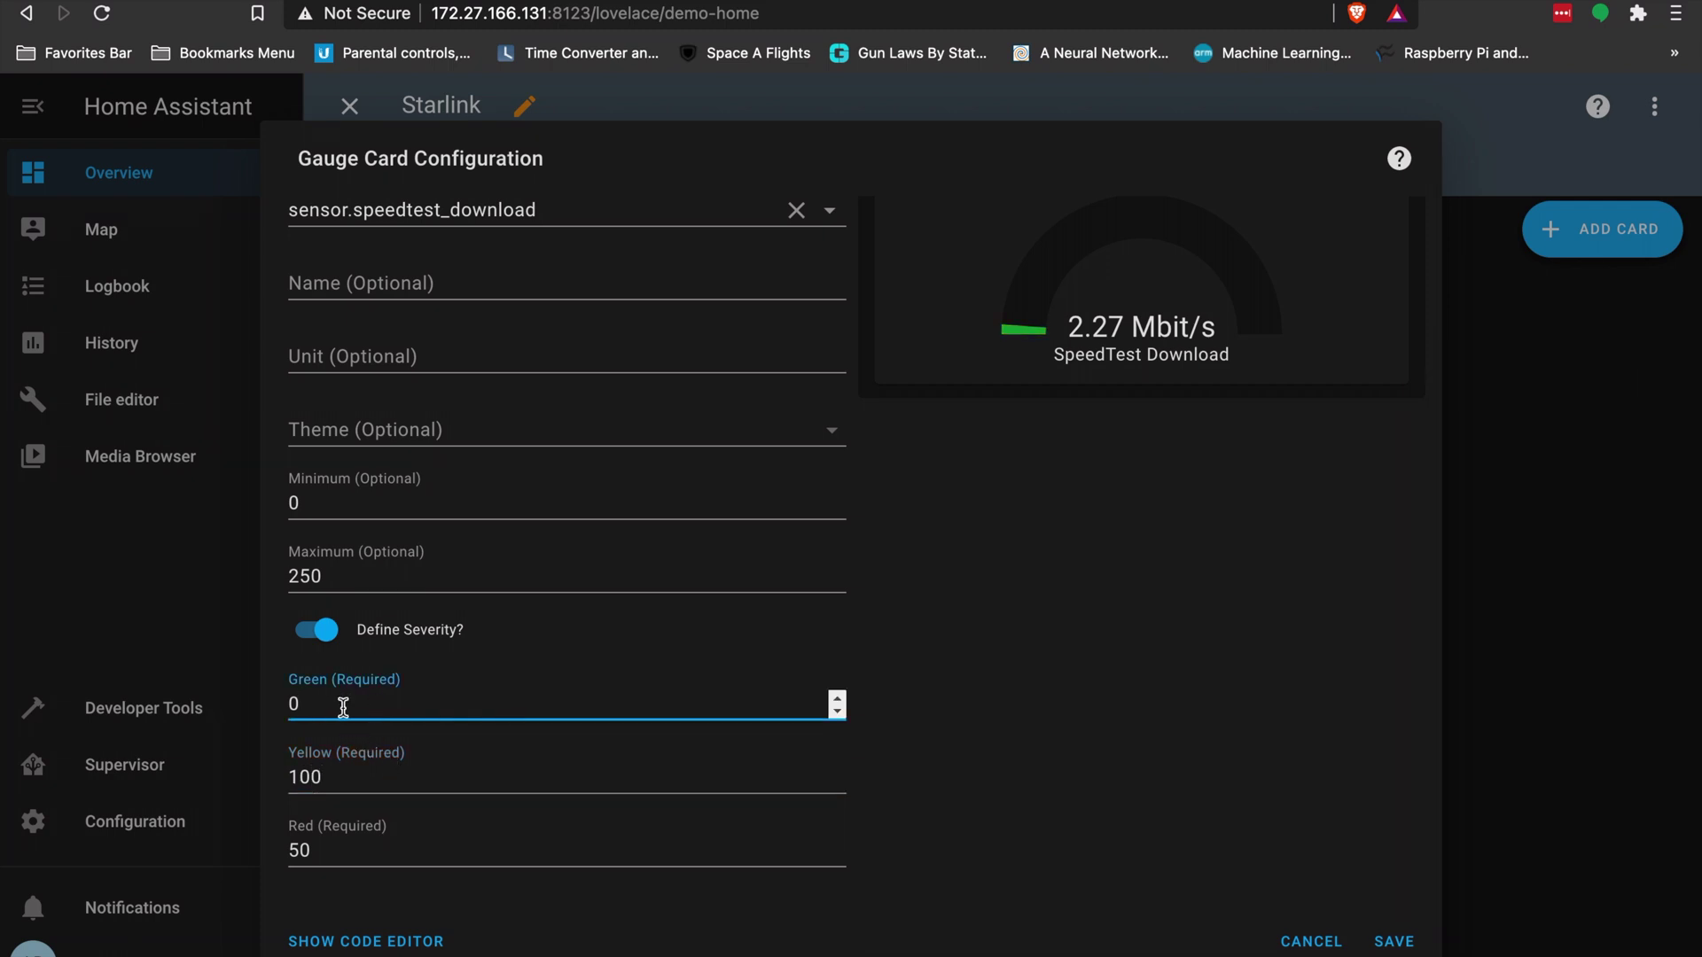
Change the download gauge's yellow threshold to 75, set green to 100, and save the card
left_click(343, 777)
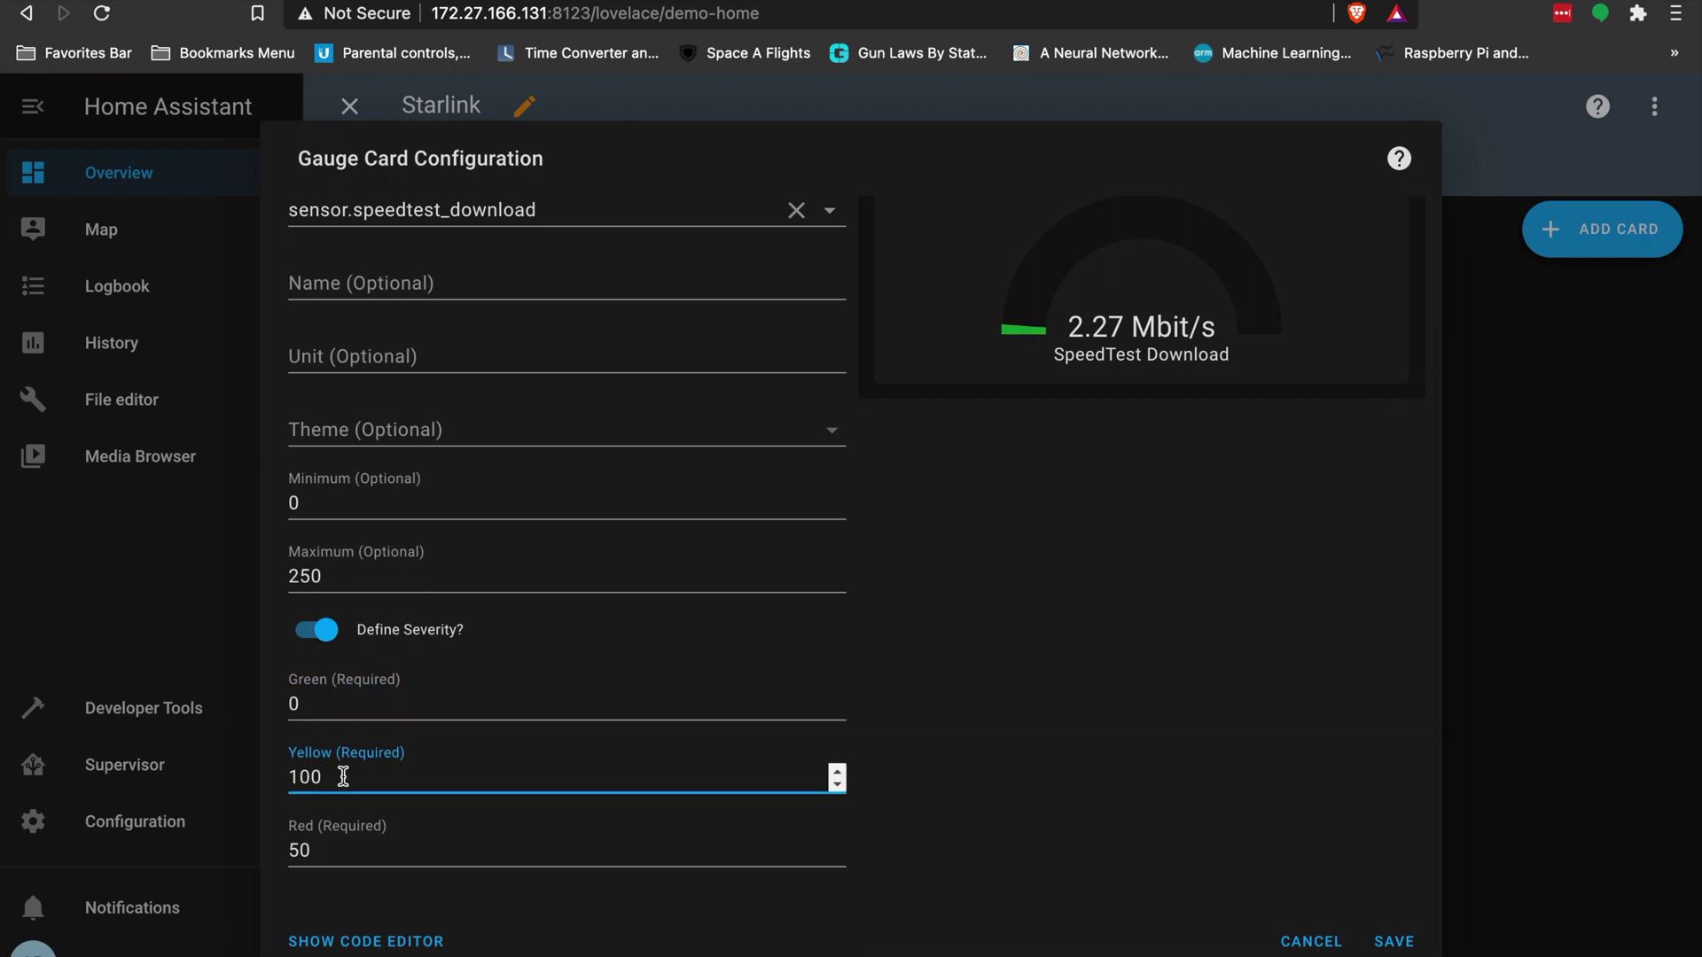
key("BackSpace")
key("BackSpace")
key("BackSpace")
type("75")
double_click(321, 692)
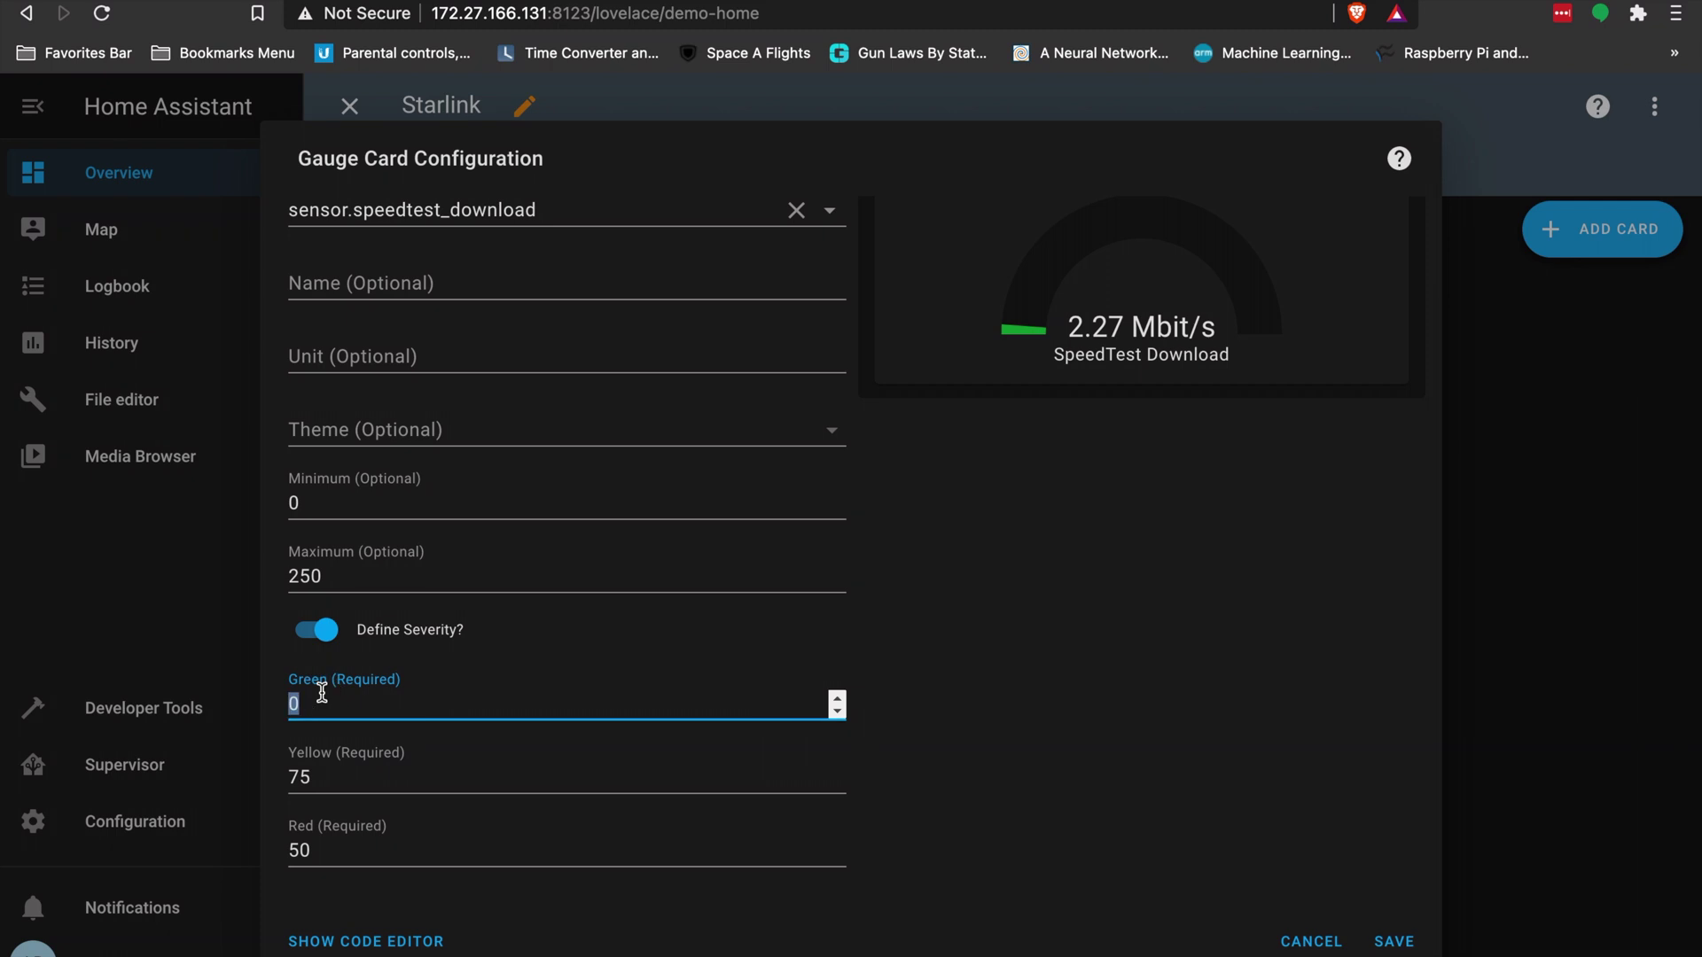
type("100")
left_click(1237, 746)
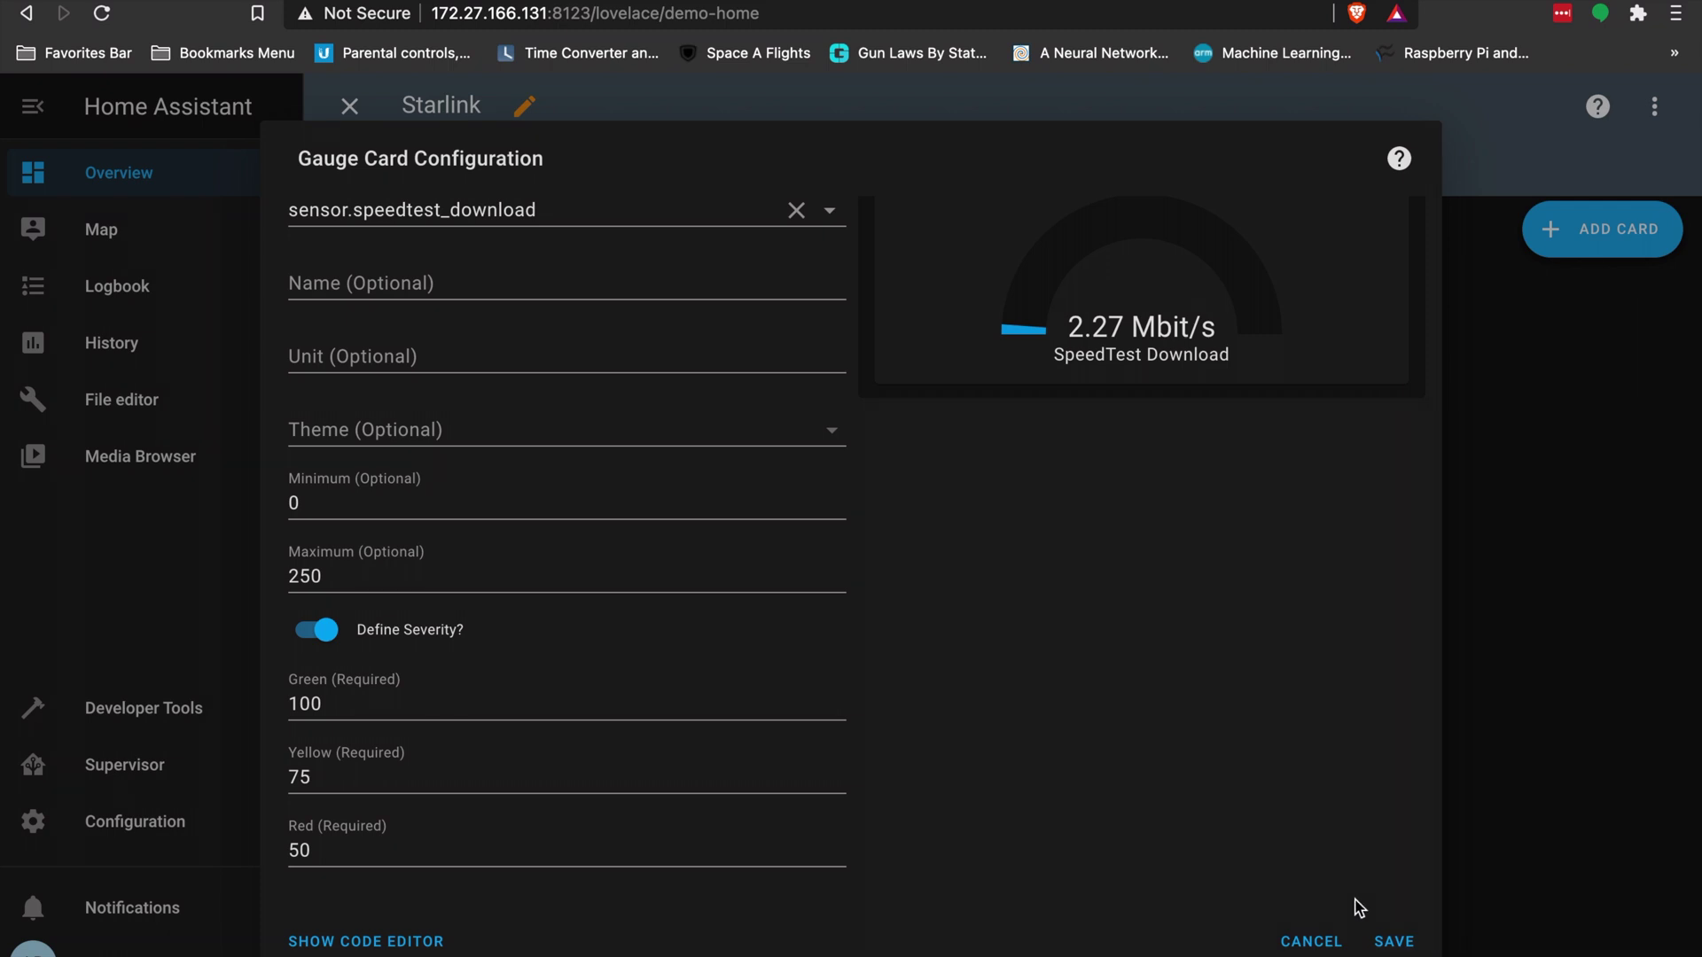
left_click(1396, 945)
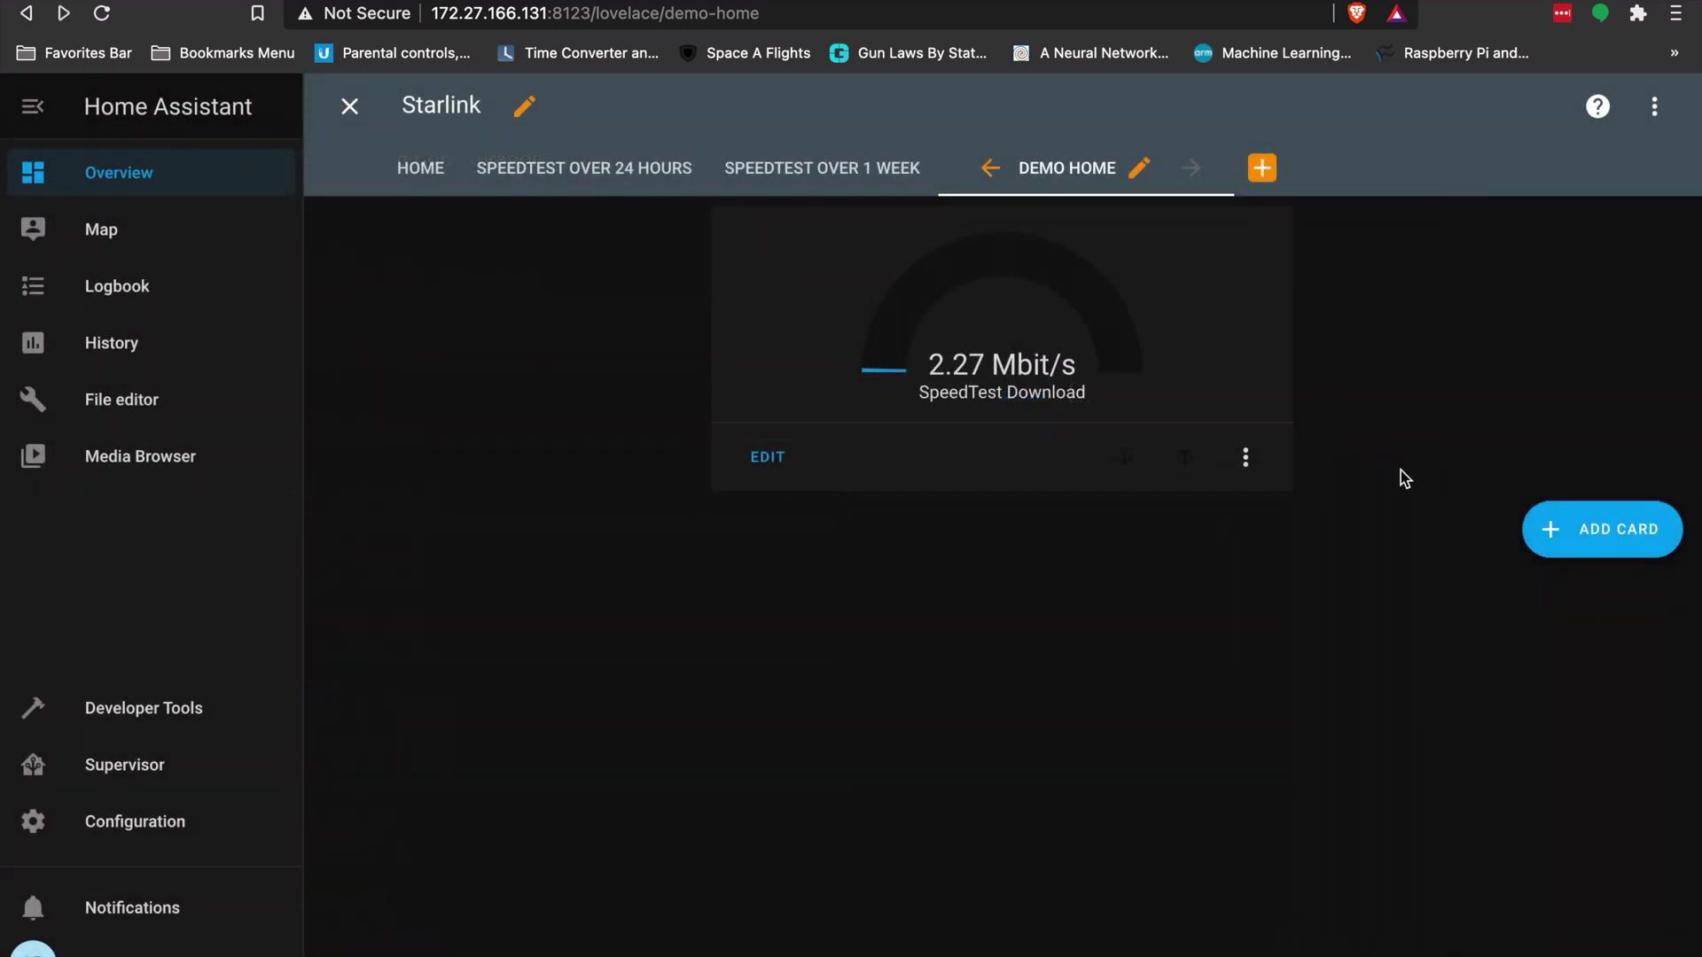
Start another Gauge card in the Demo Home view for sensor.speedtest_upload, keeping the default minimum and maximum
left_click(1584, 530)
left_click(1169, 607)
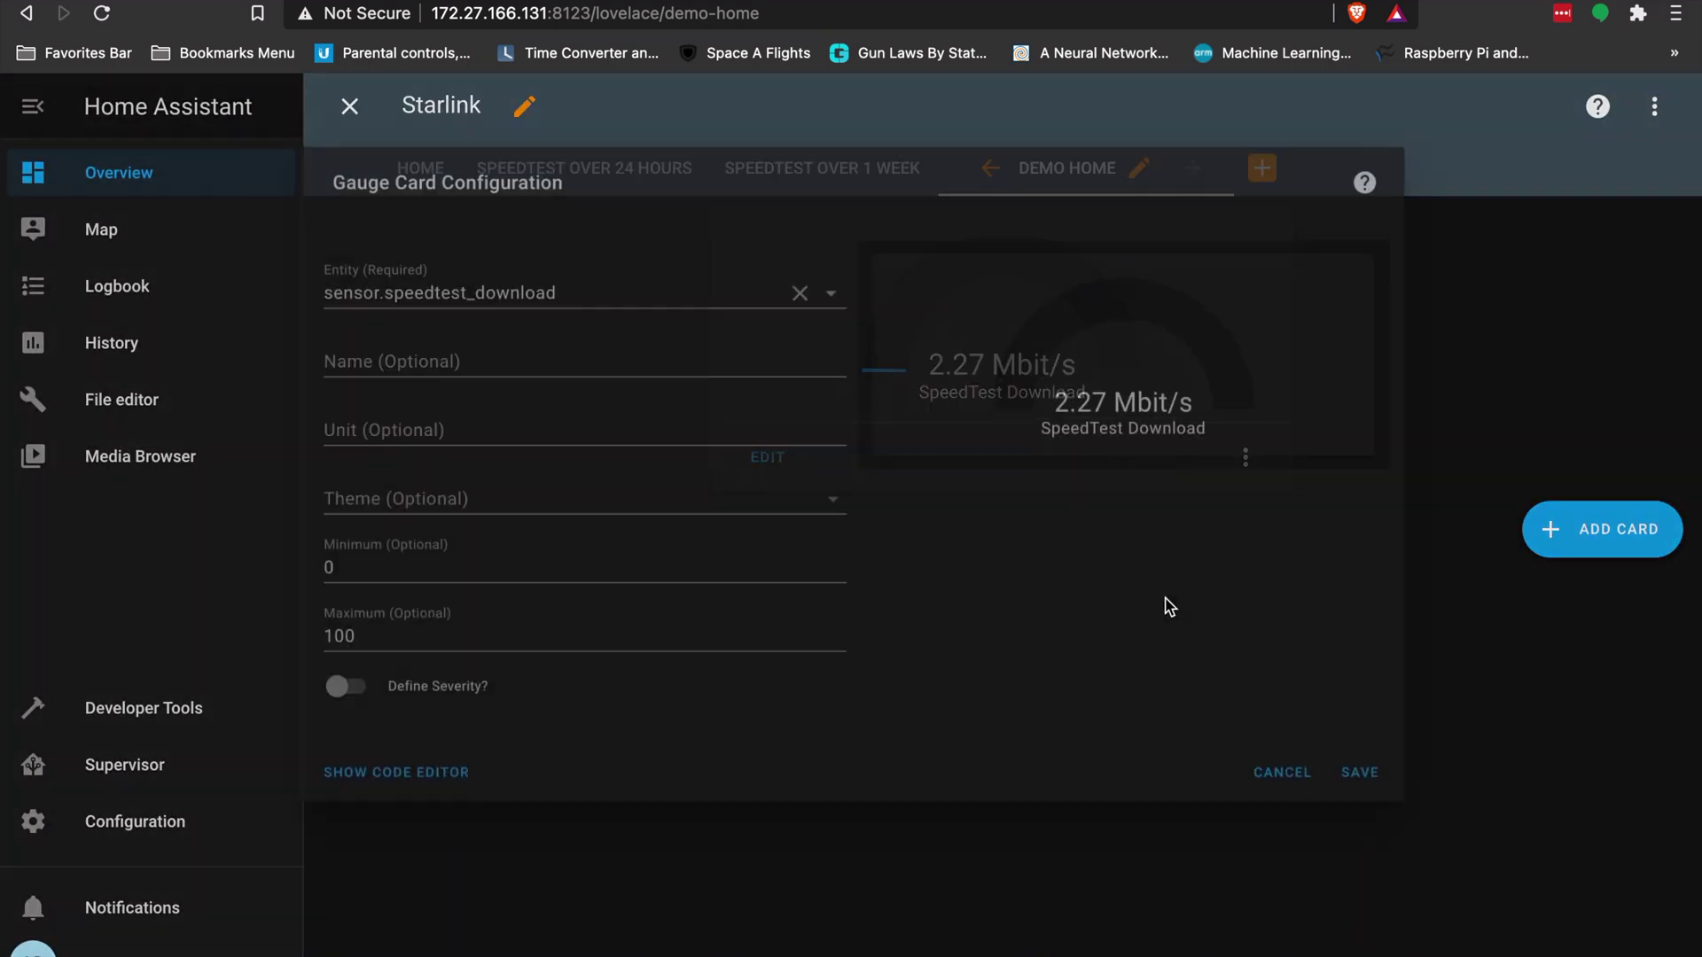
left_click(583, 279)
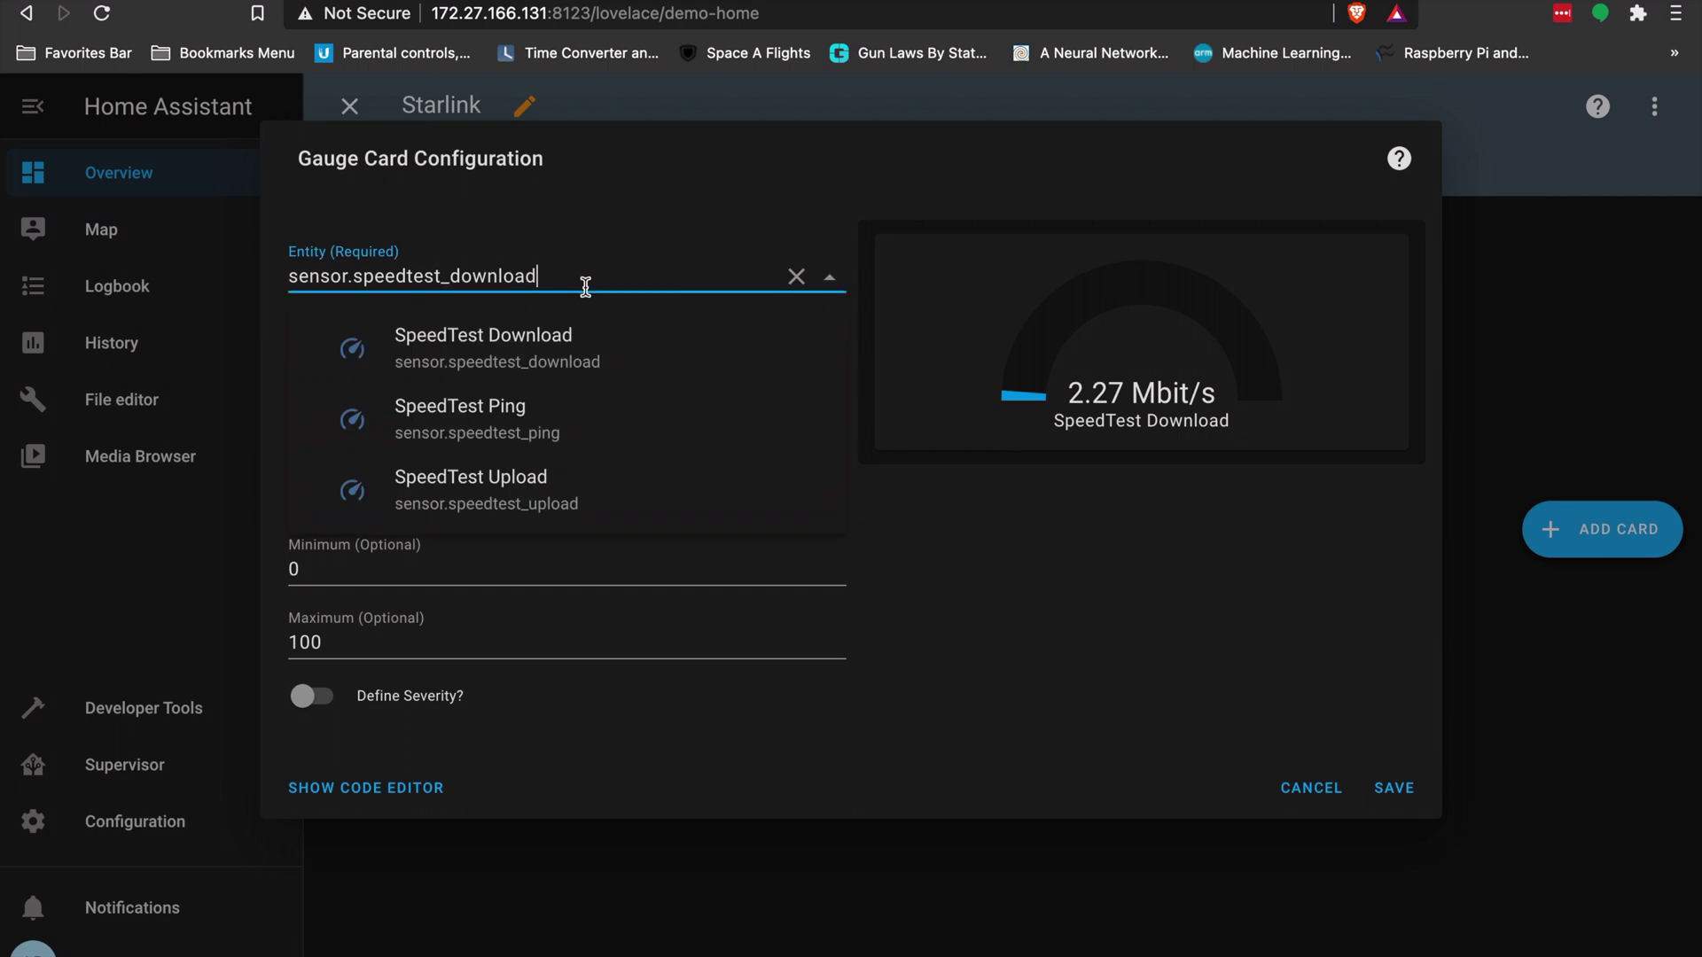
left_click(555, 486)
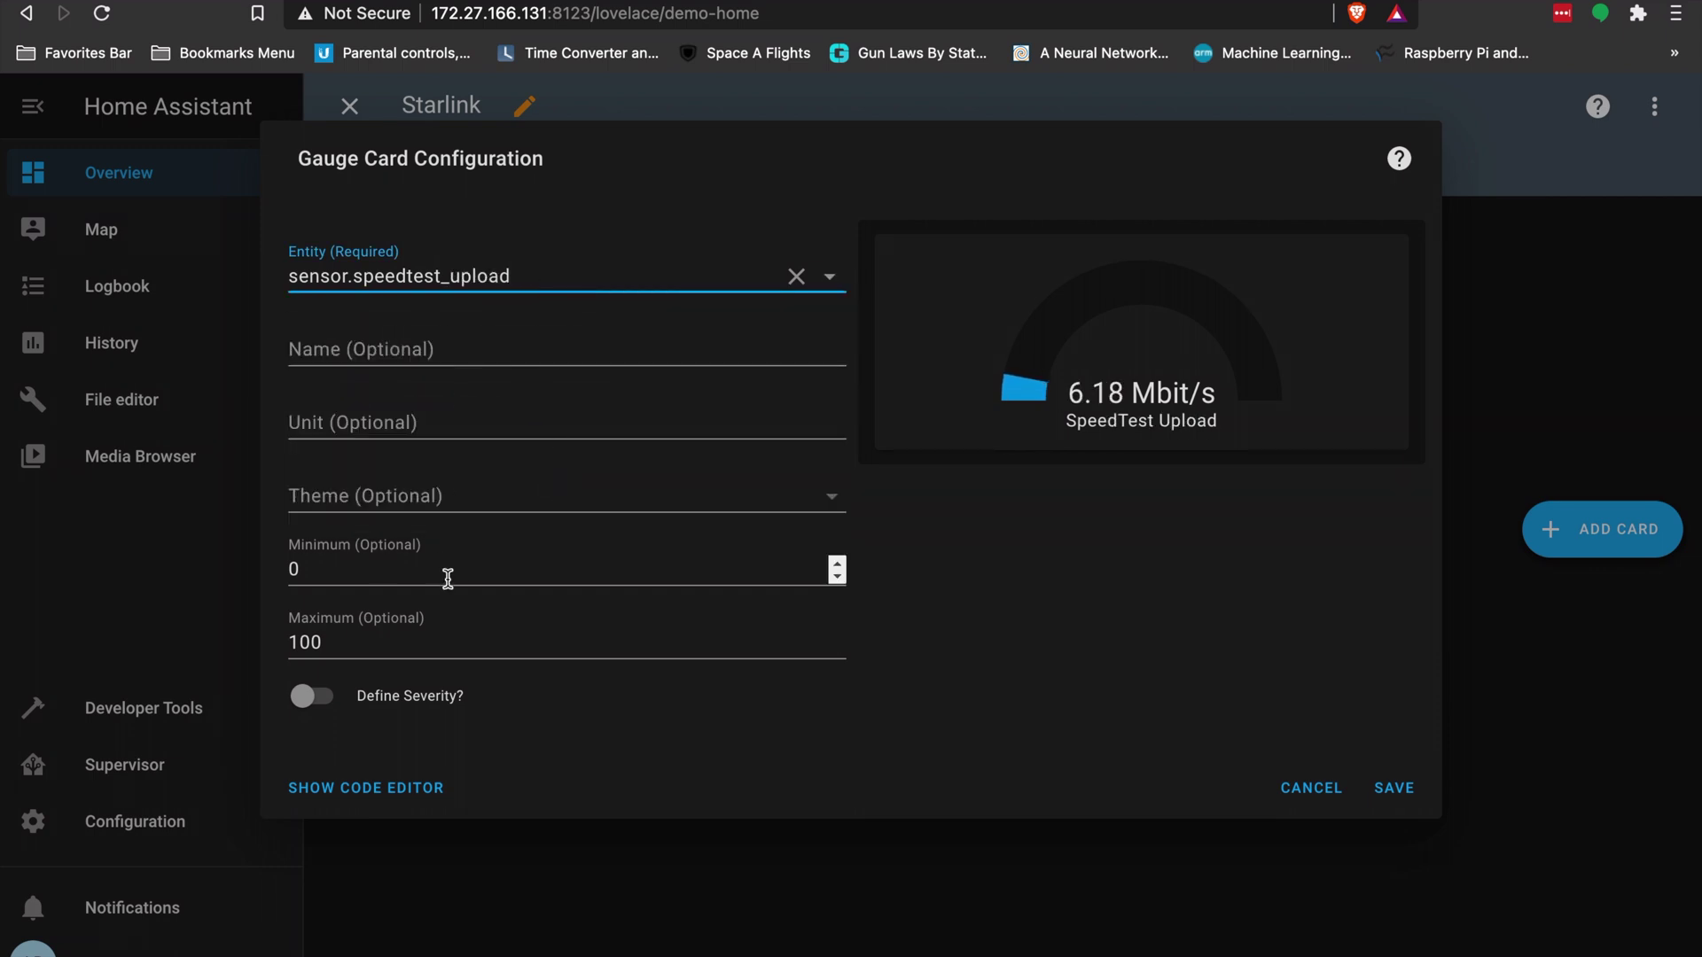
left_click(475, 578)
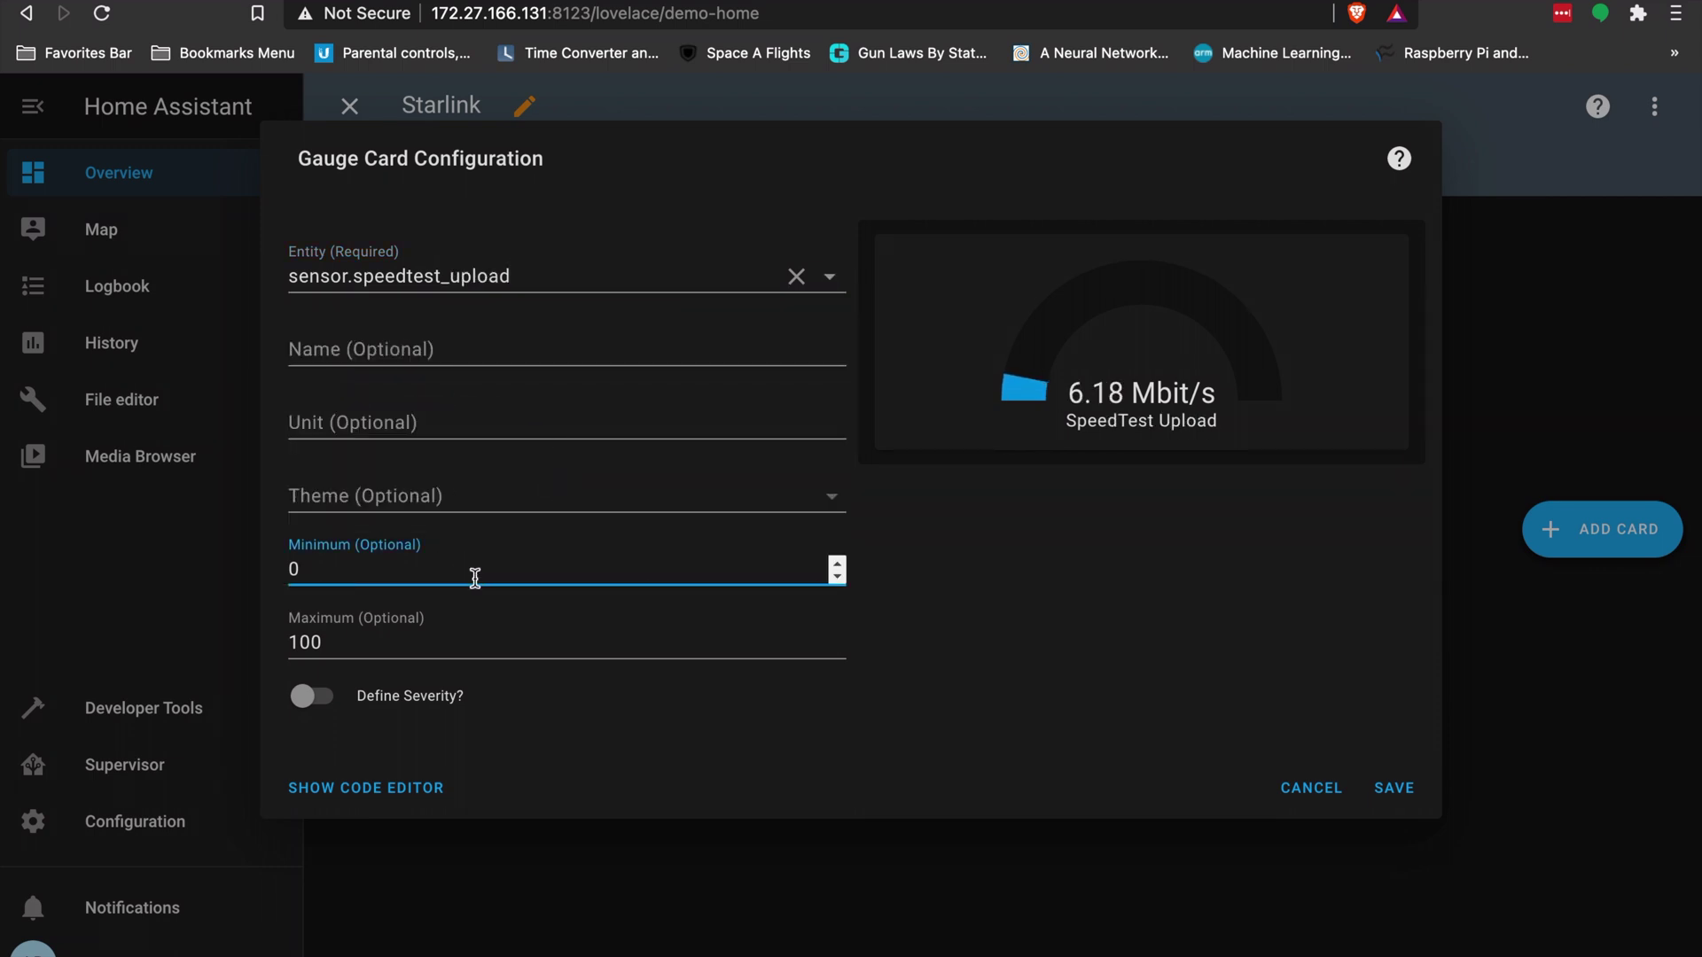
double_click(454, 647)
left_click(455, 646)
Define severity for the upload gauge with red at 5, yellow at 15 and green at 20, and save the card
left_click(330, 707)
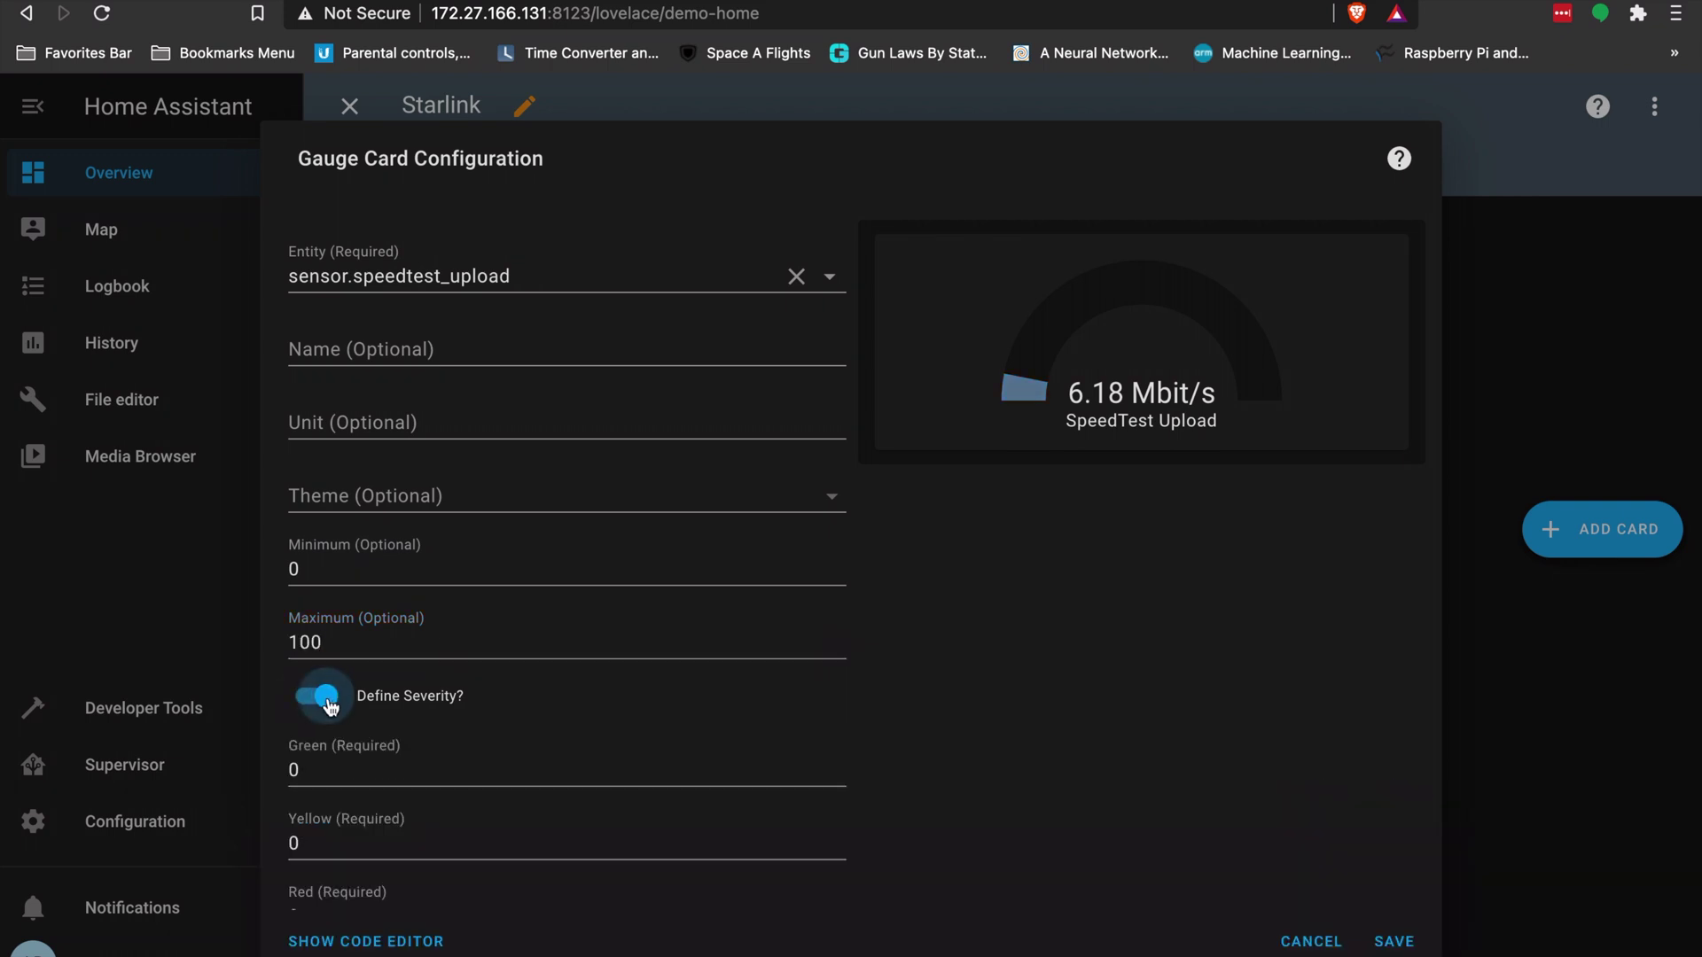
scroll(452, 763, "down", 1)
left_click(376, 704)
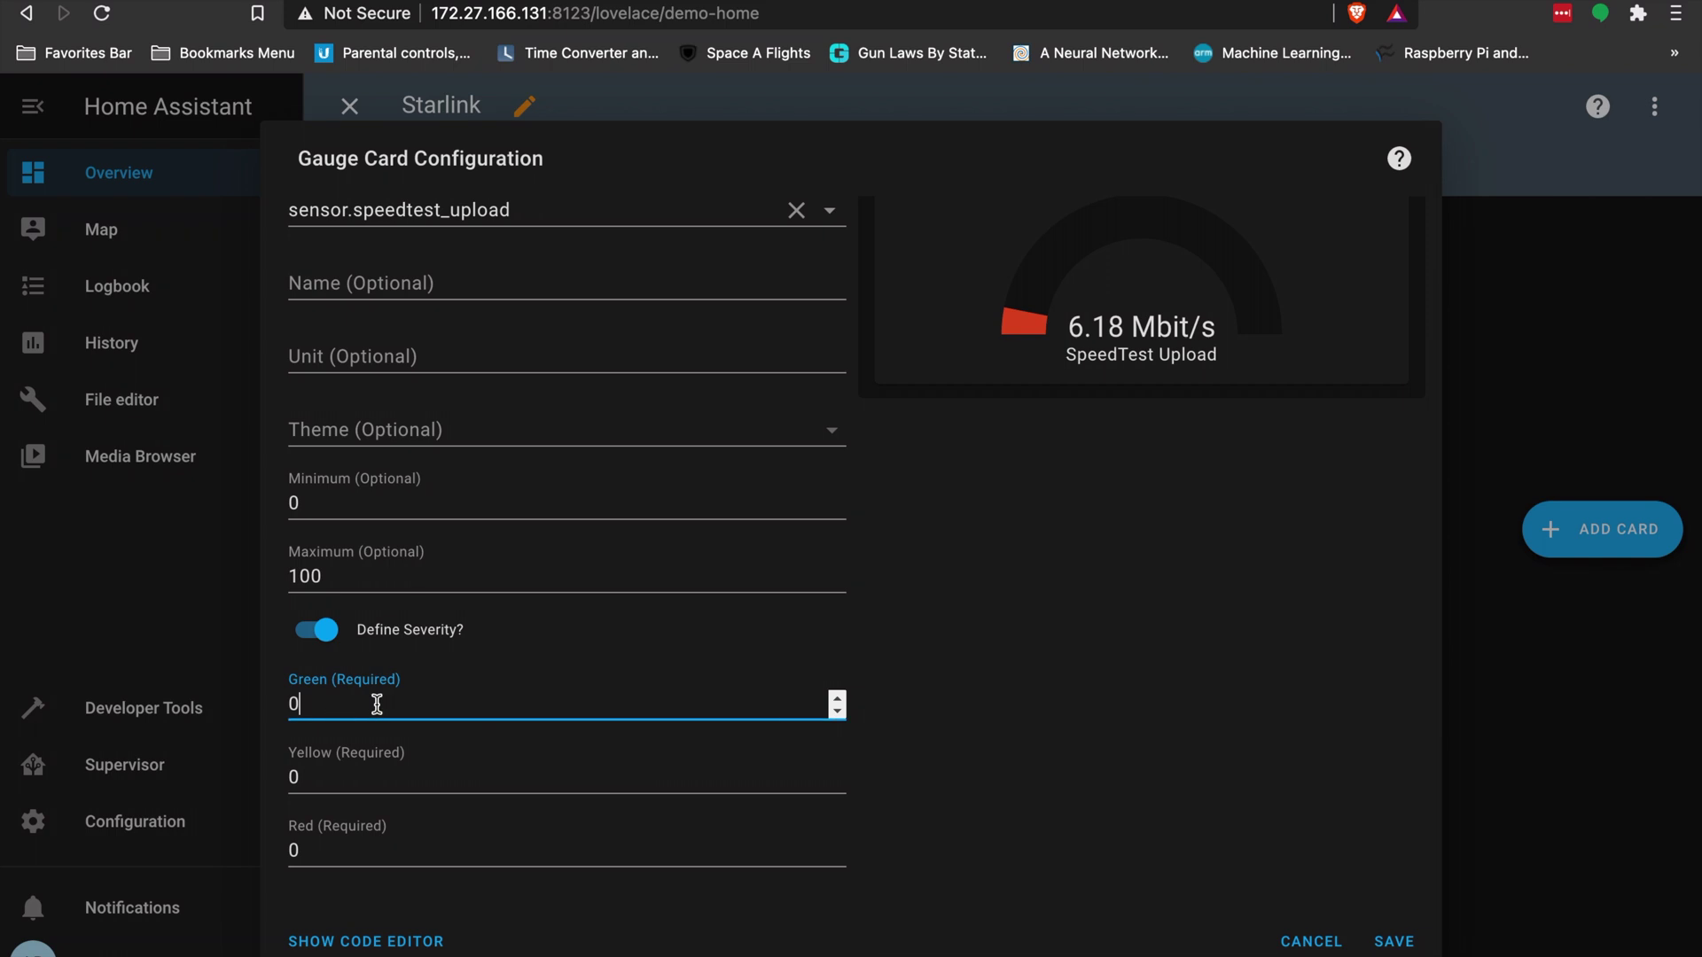
left_click(357, 850)
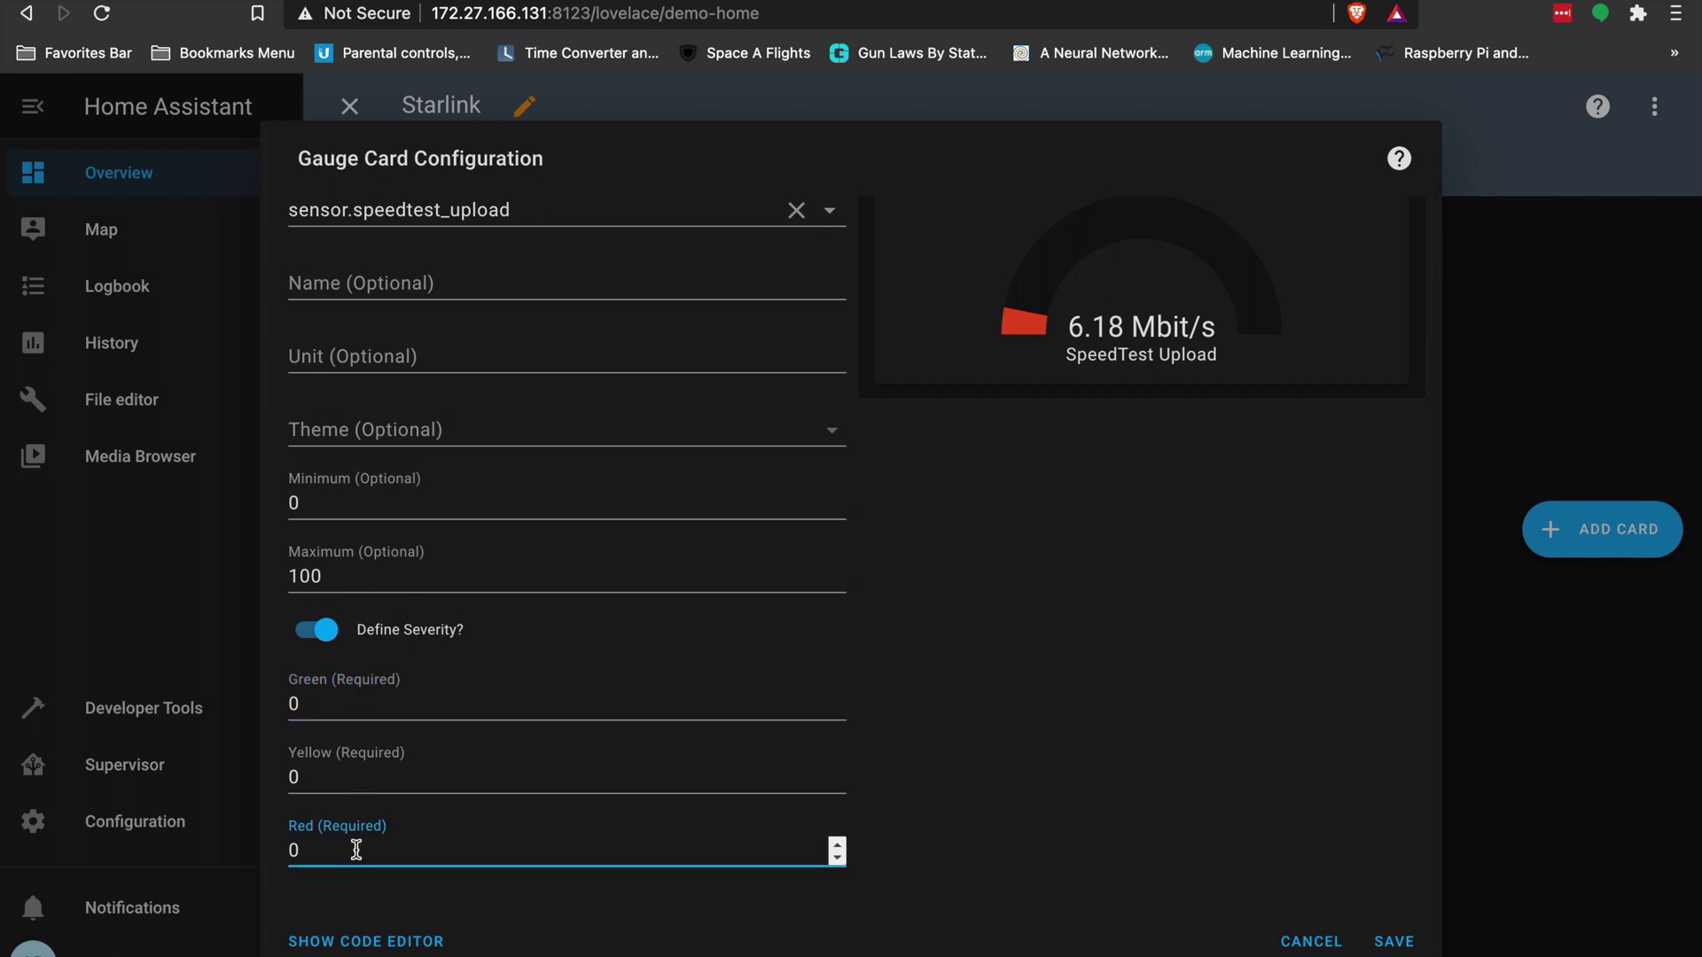
key("BackSpace")
type("5")
double_click(422, 778)
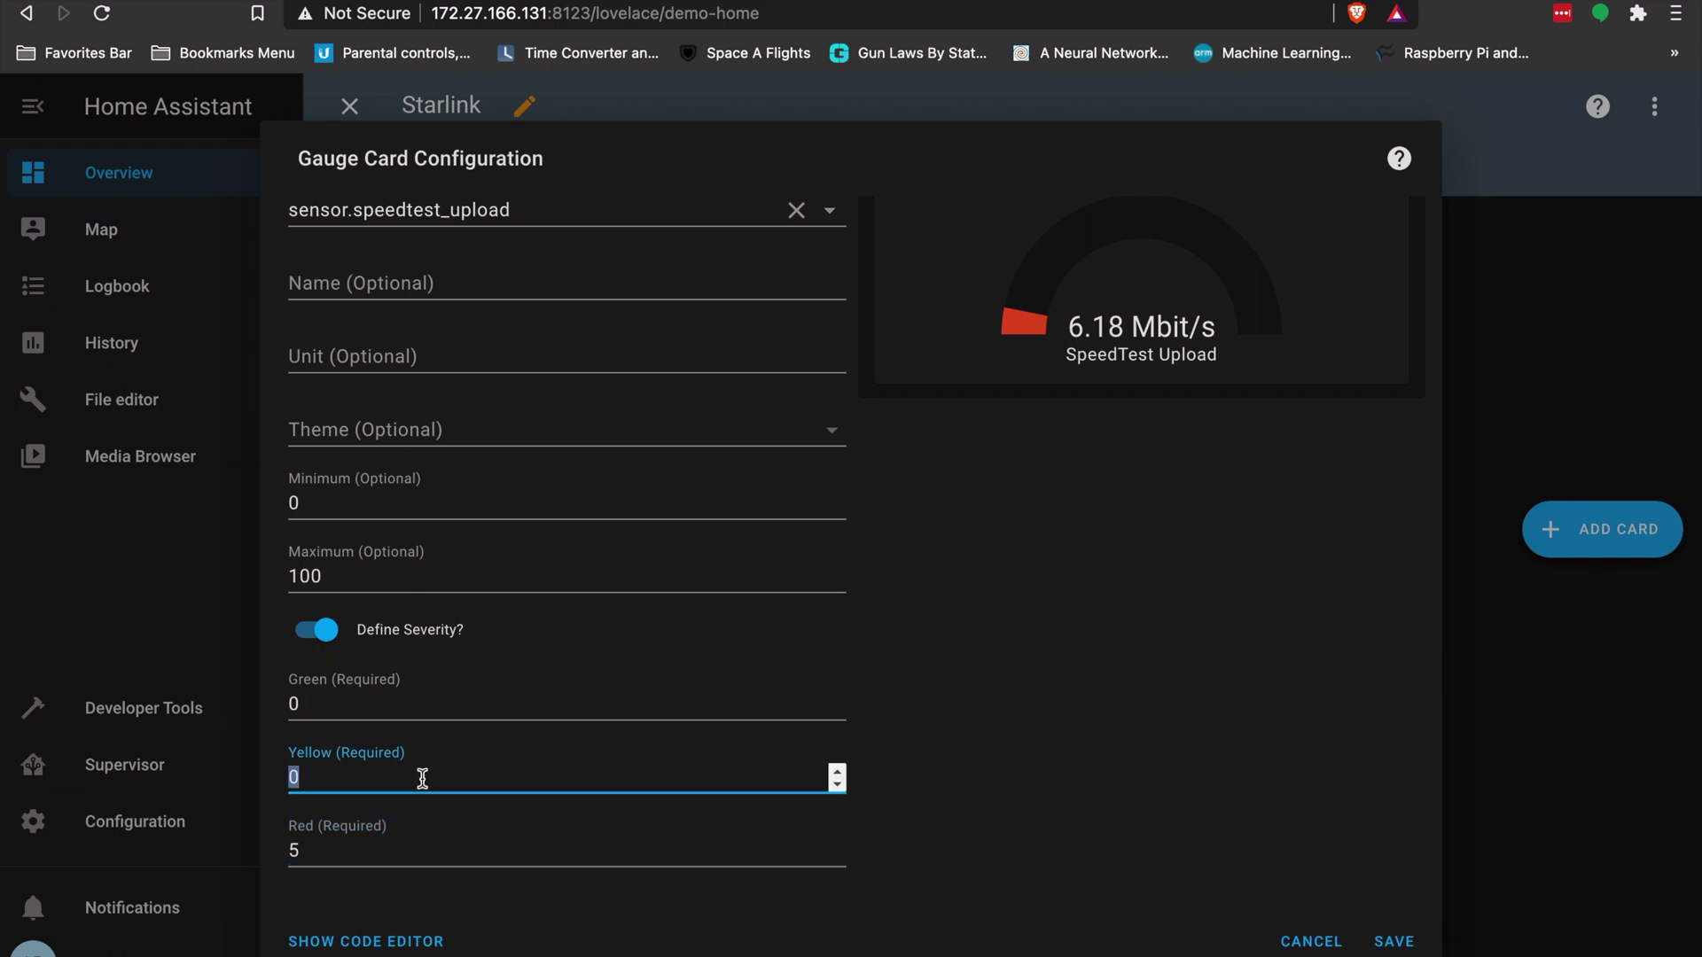
type("15")
left_click(383, 706)
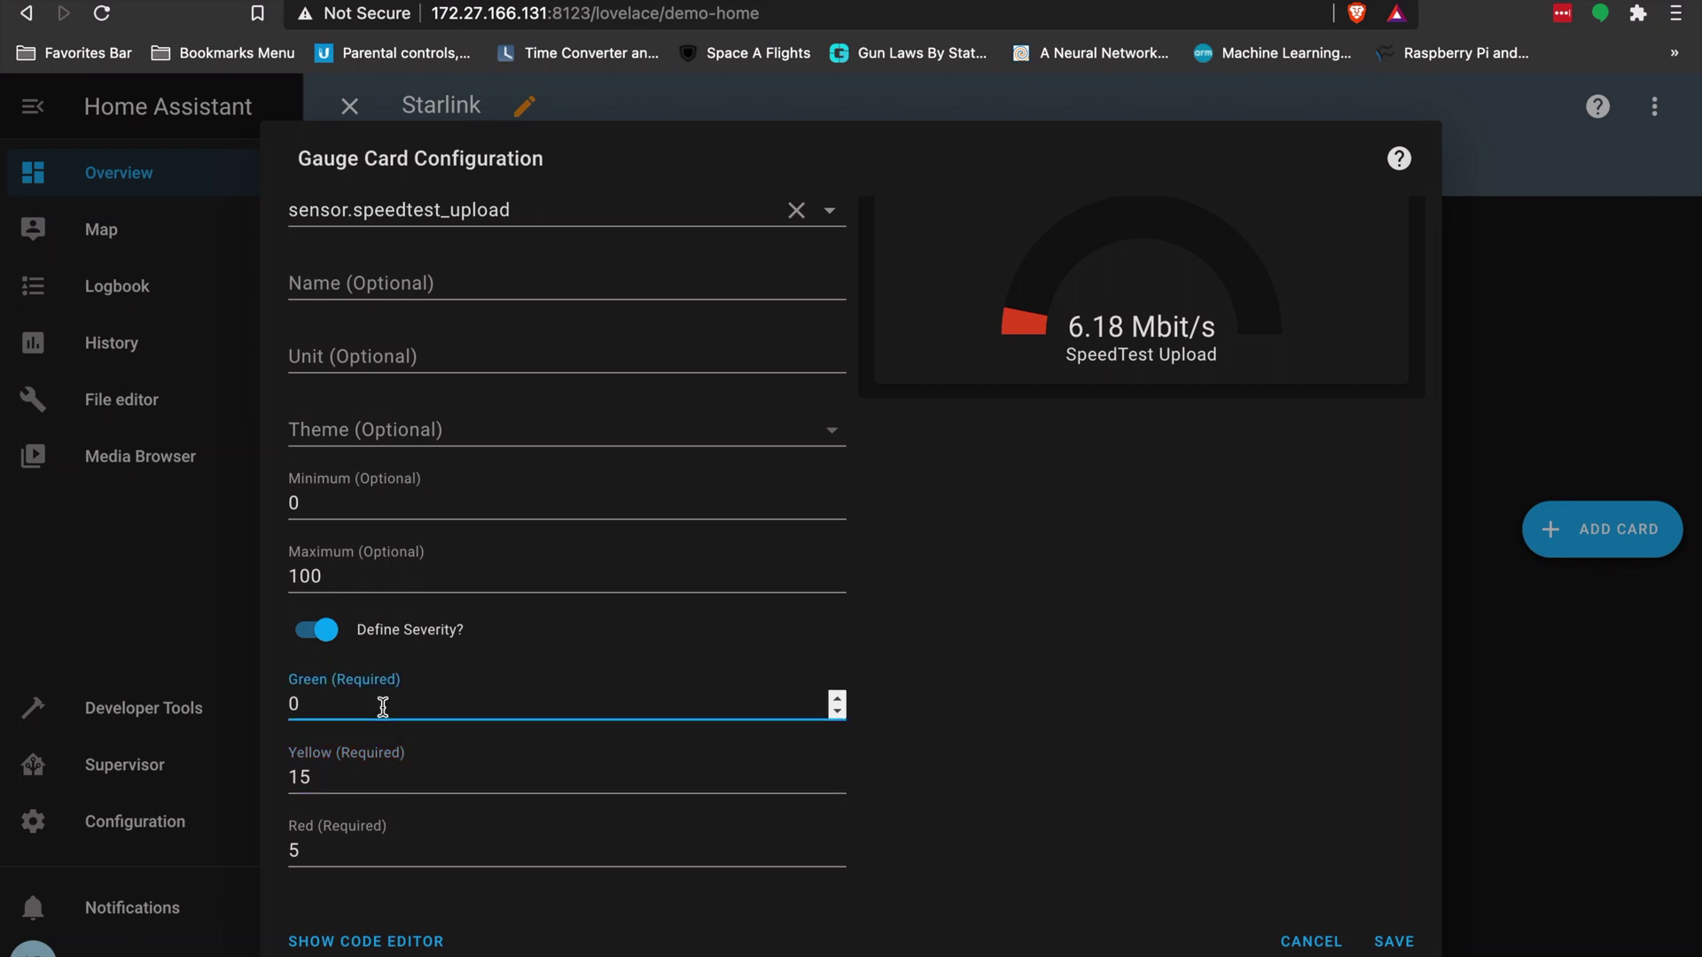
key("BackSpace")
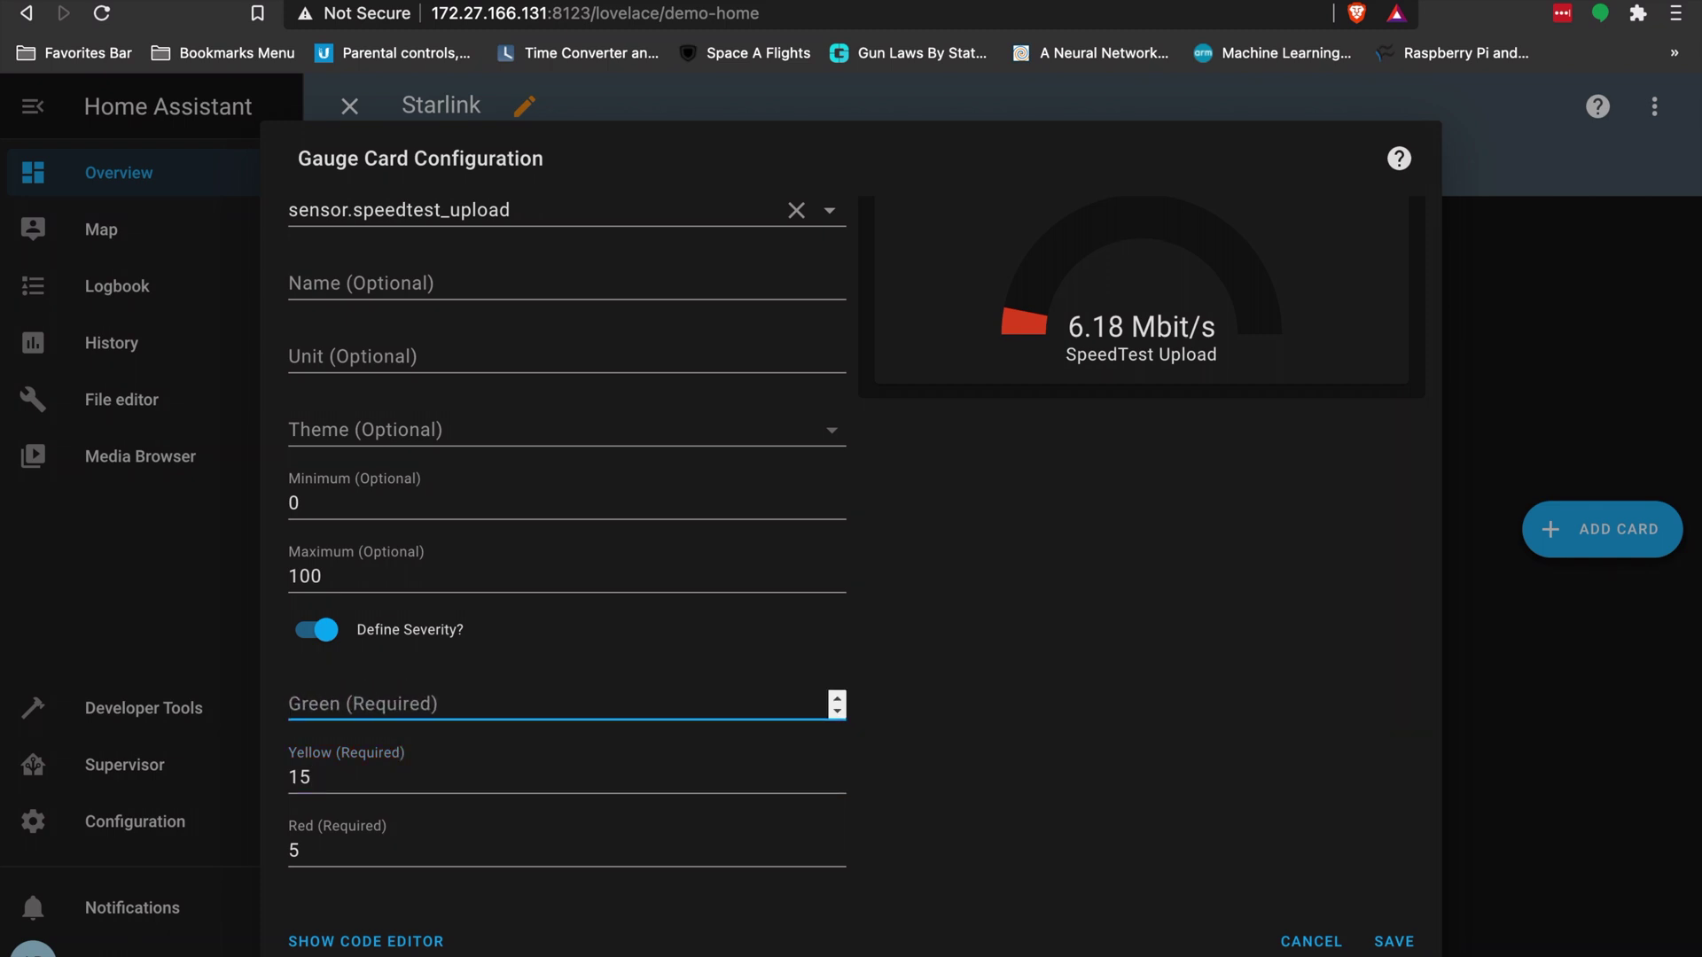
type("20")
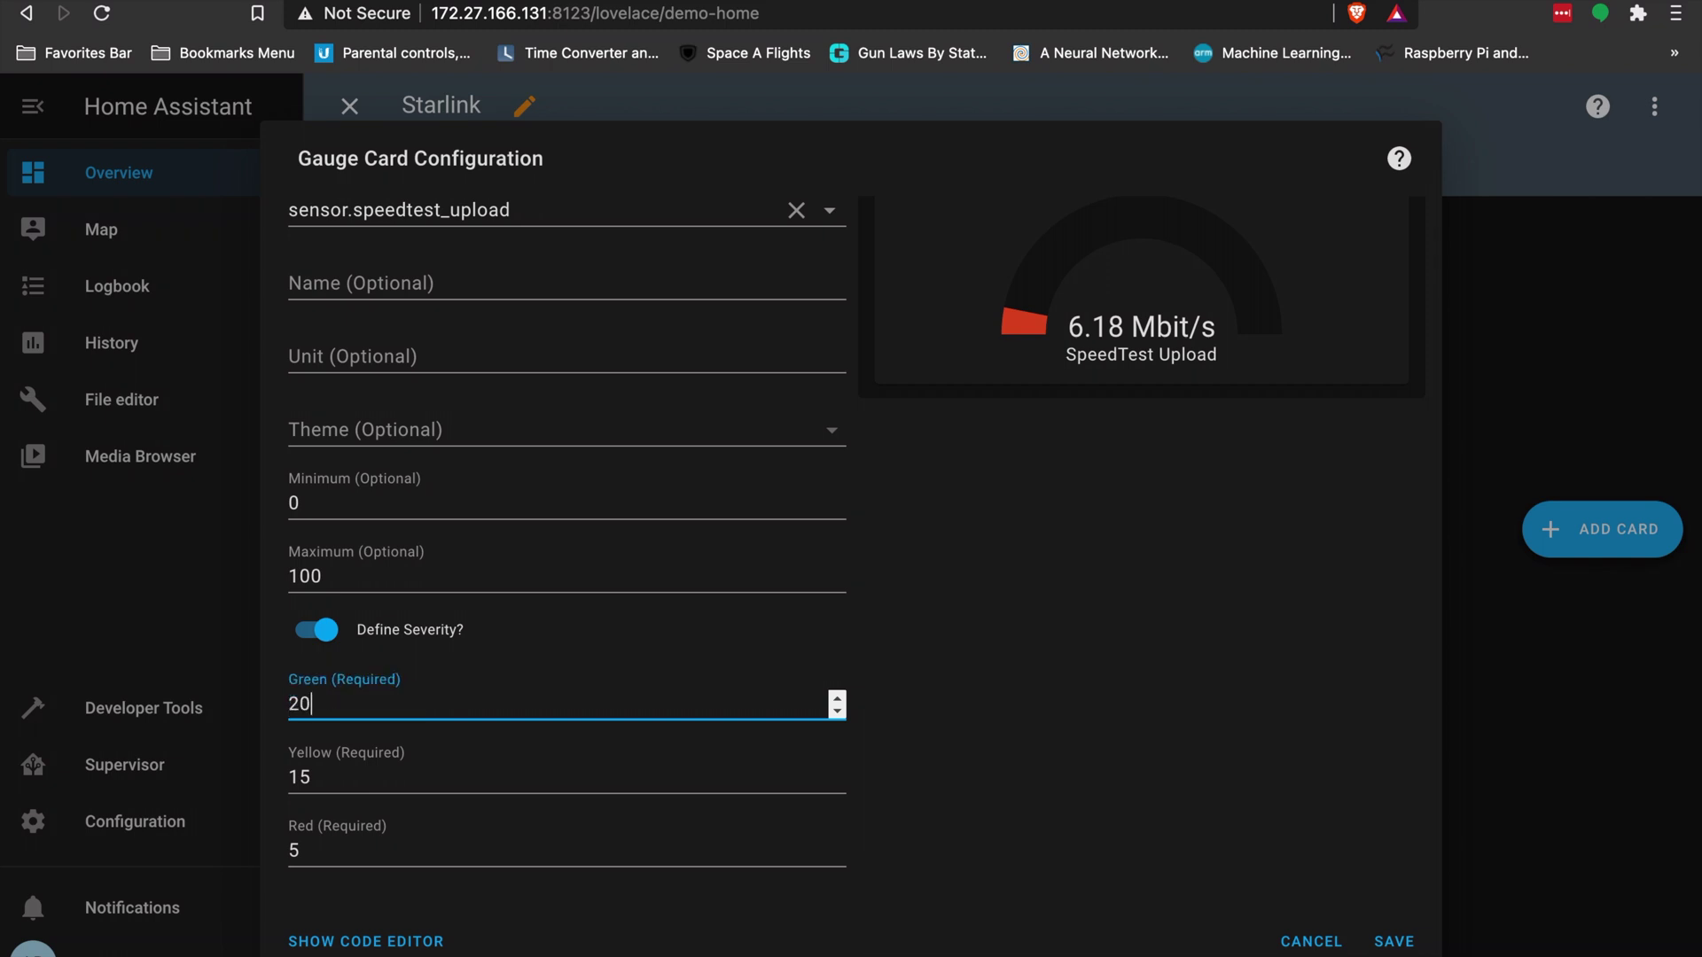
left_click(1408, 944)
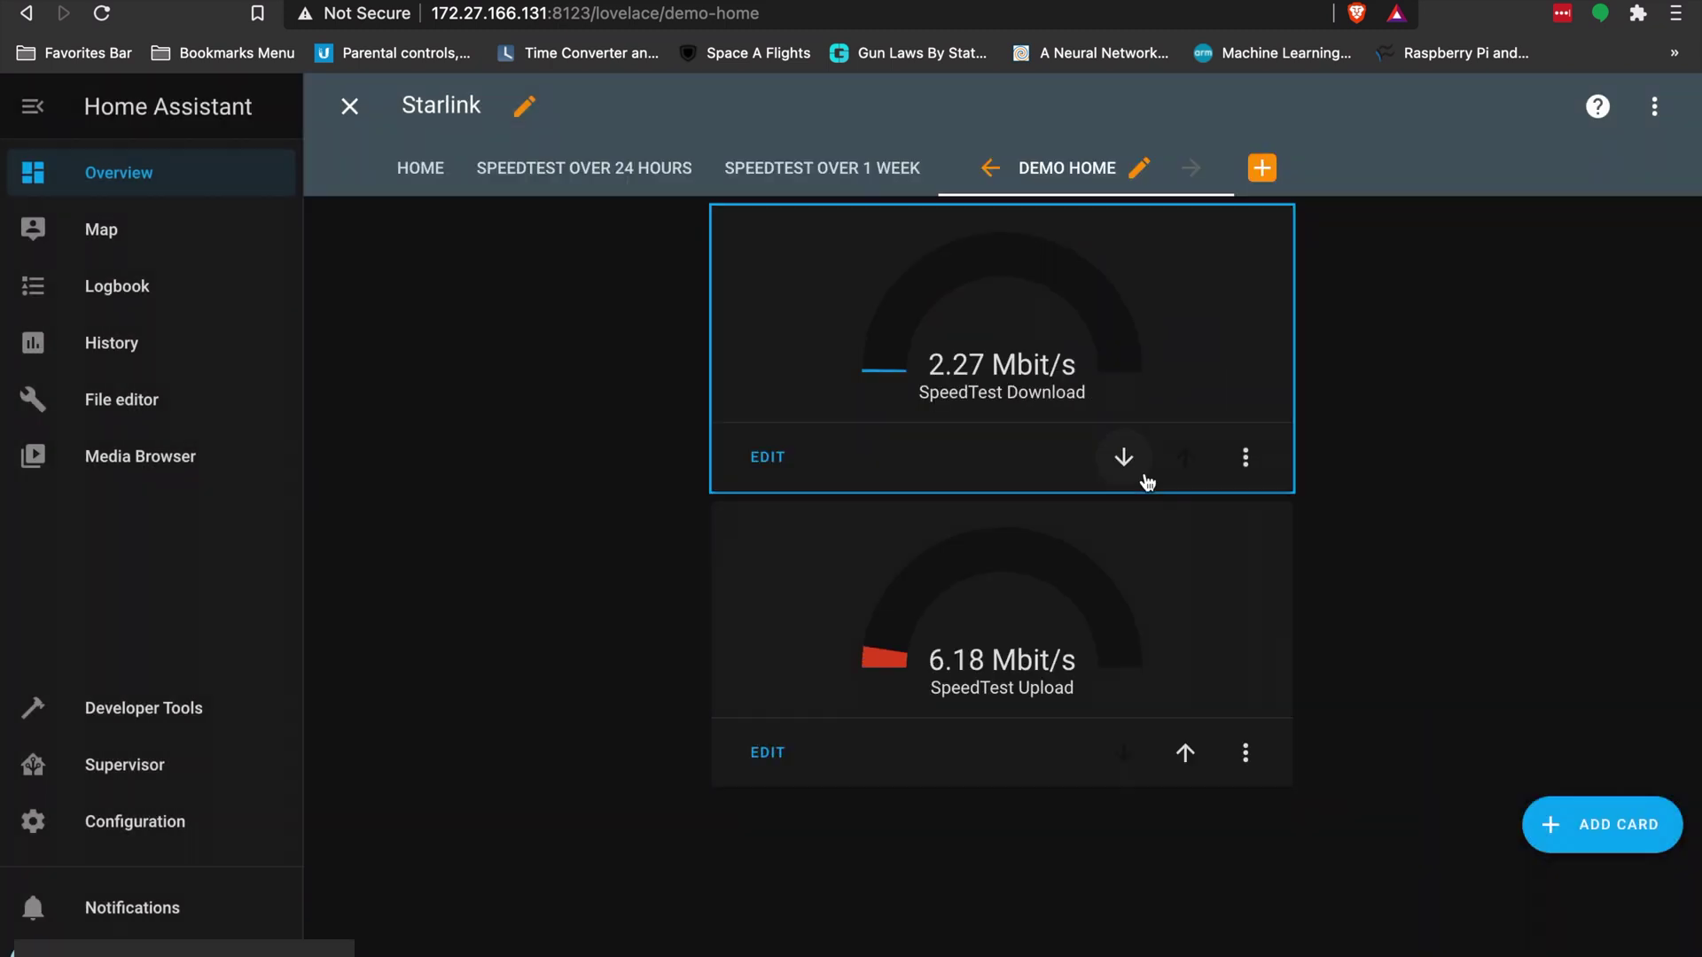
Reopen the SpeedTest Upload gauge's configuration to check its severity thresholds, and close it without changes
left_click(767, 753)
scroll(589, 828, "down", 2)
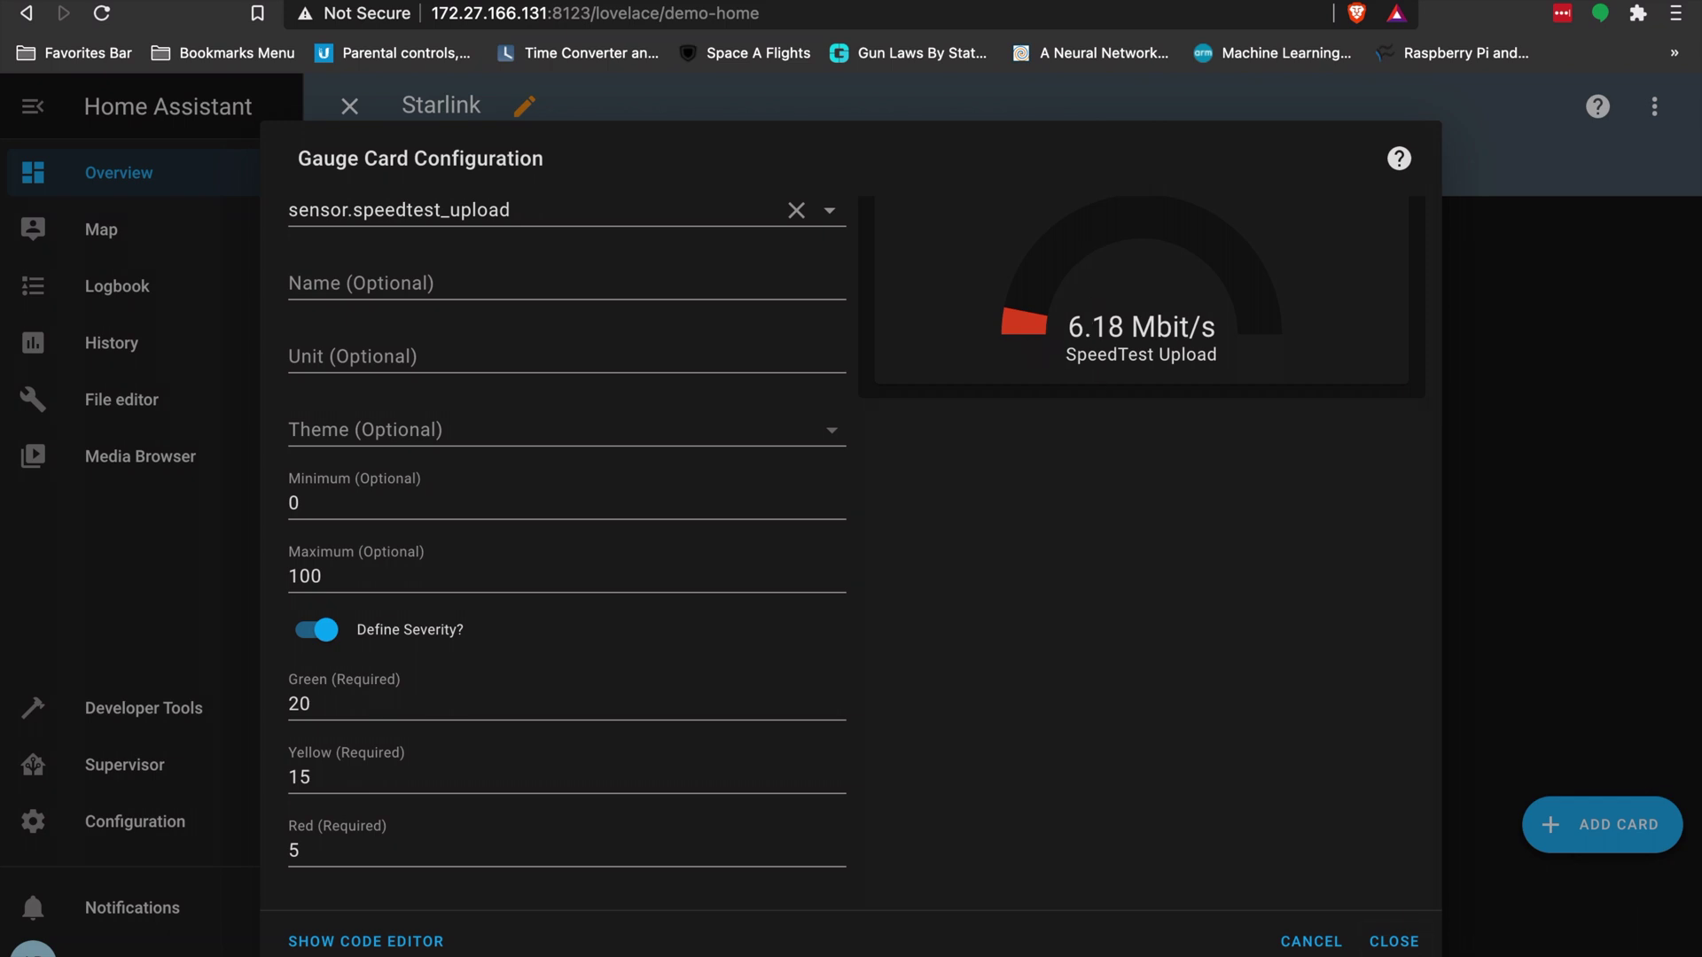
key("Escape")
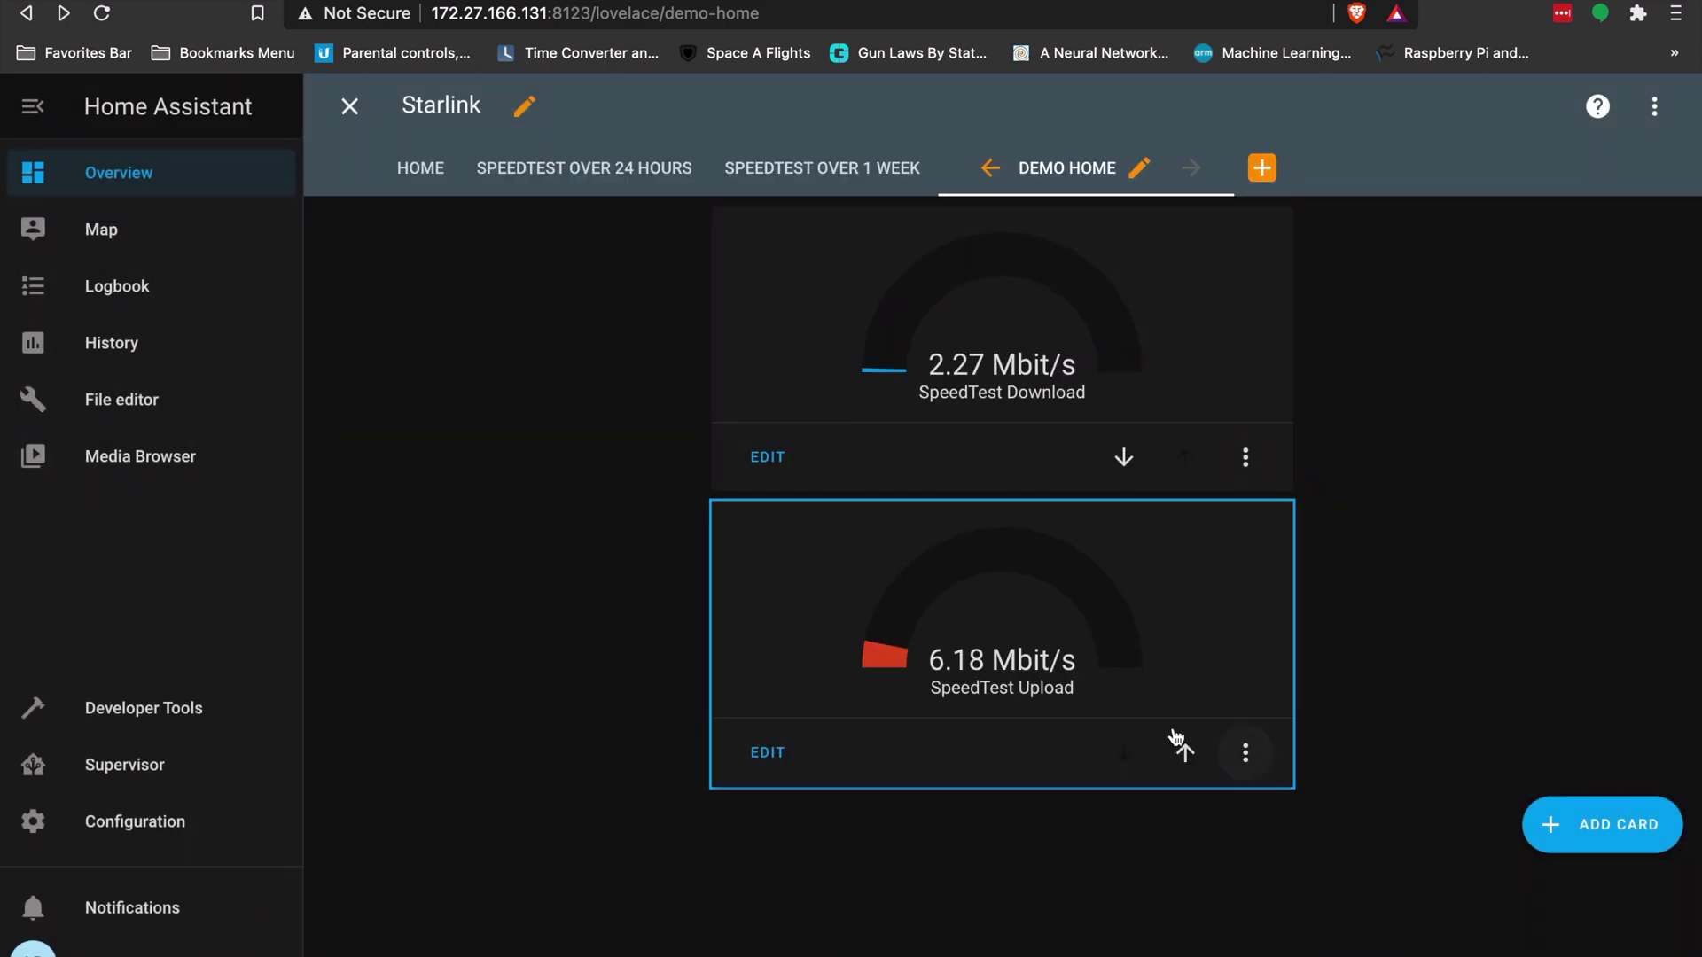
Start a third Gauge card in the Demo Home view for sensor.speedtest_ping
left_click(1628, 829)
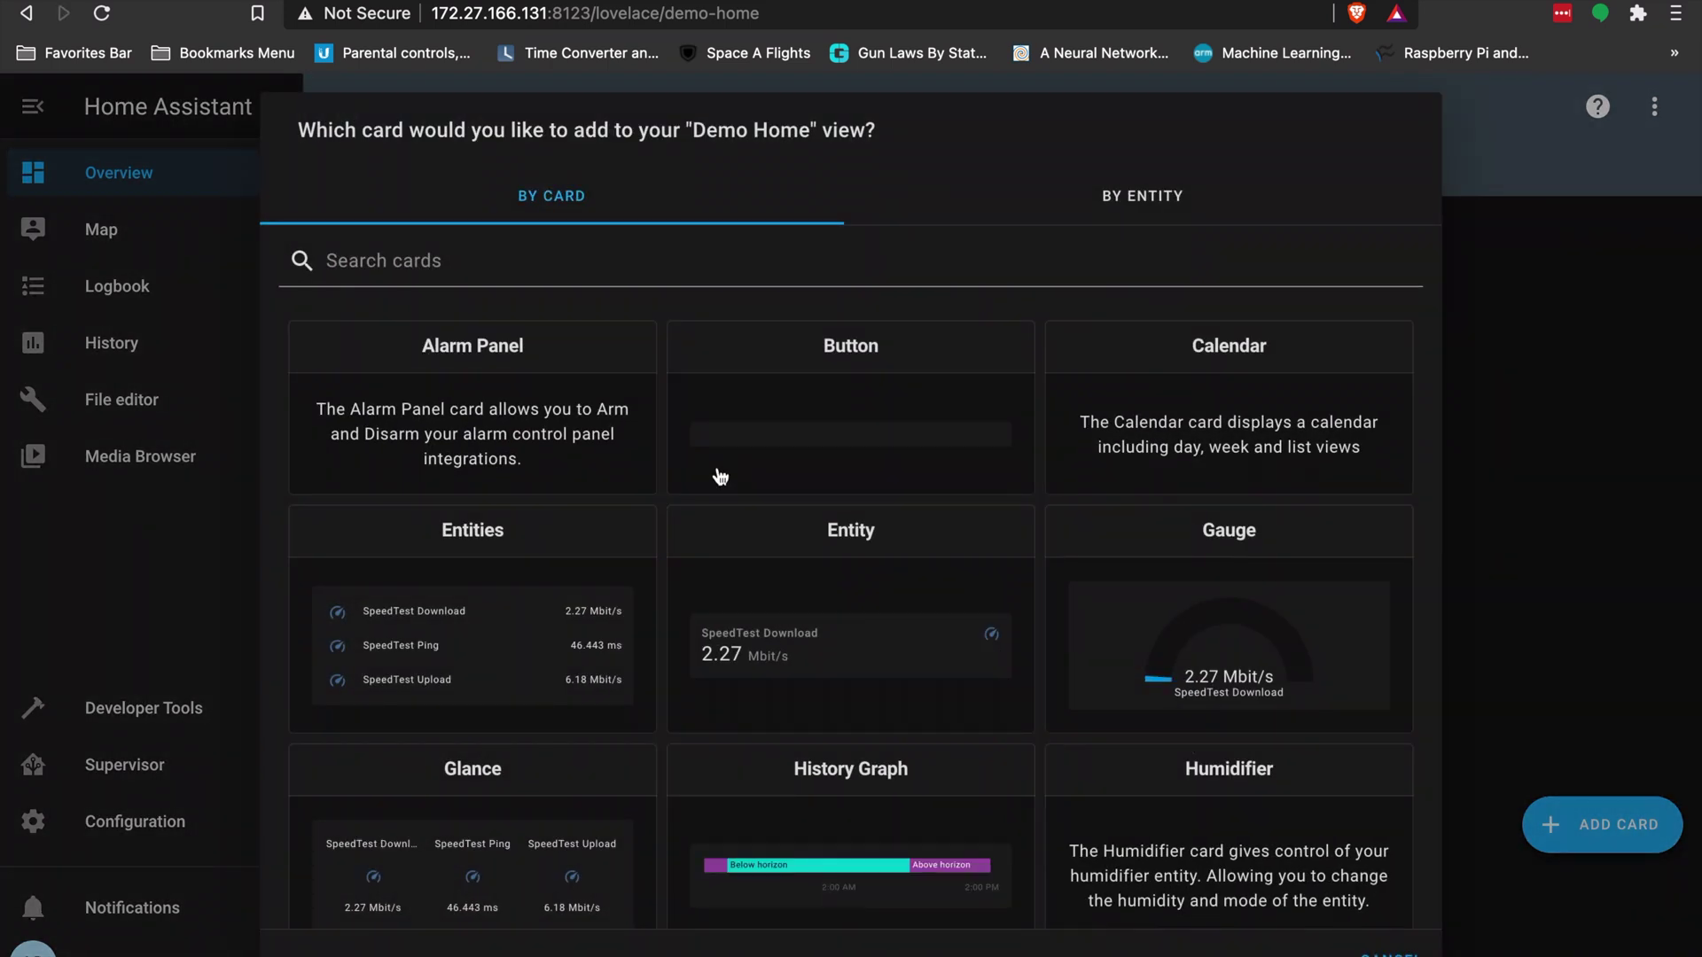
left_click(1152, 667)
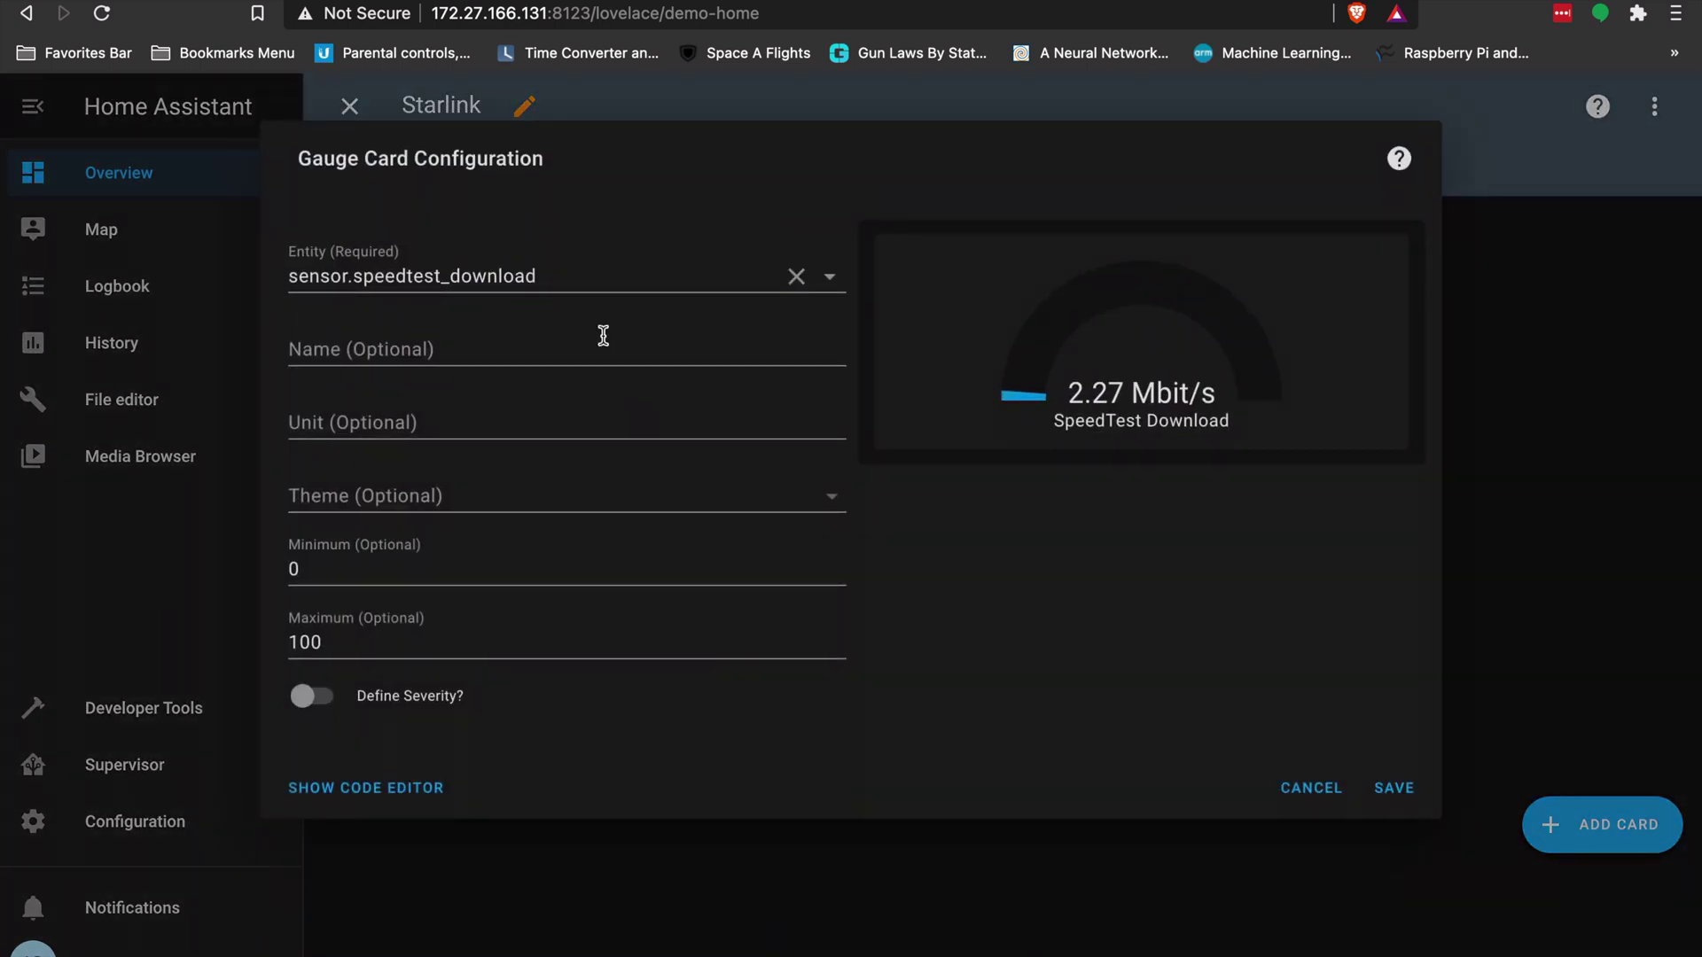
left_click(574, 264)
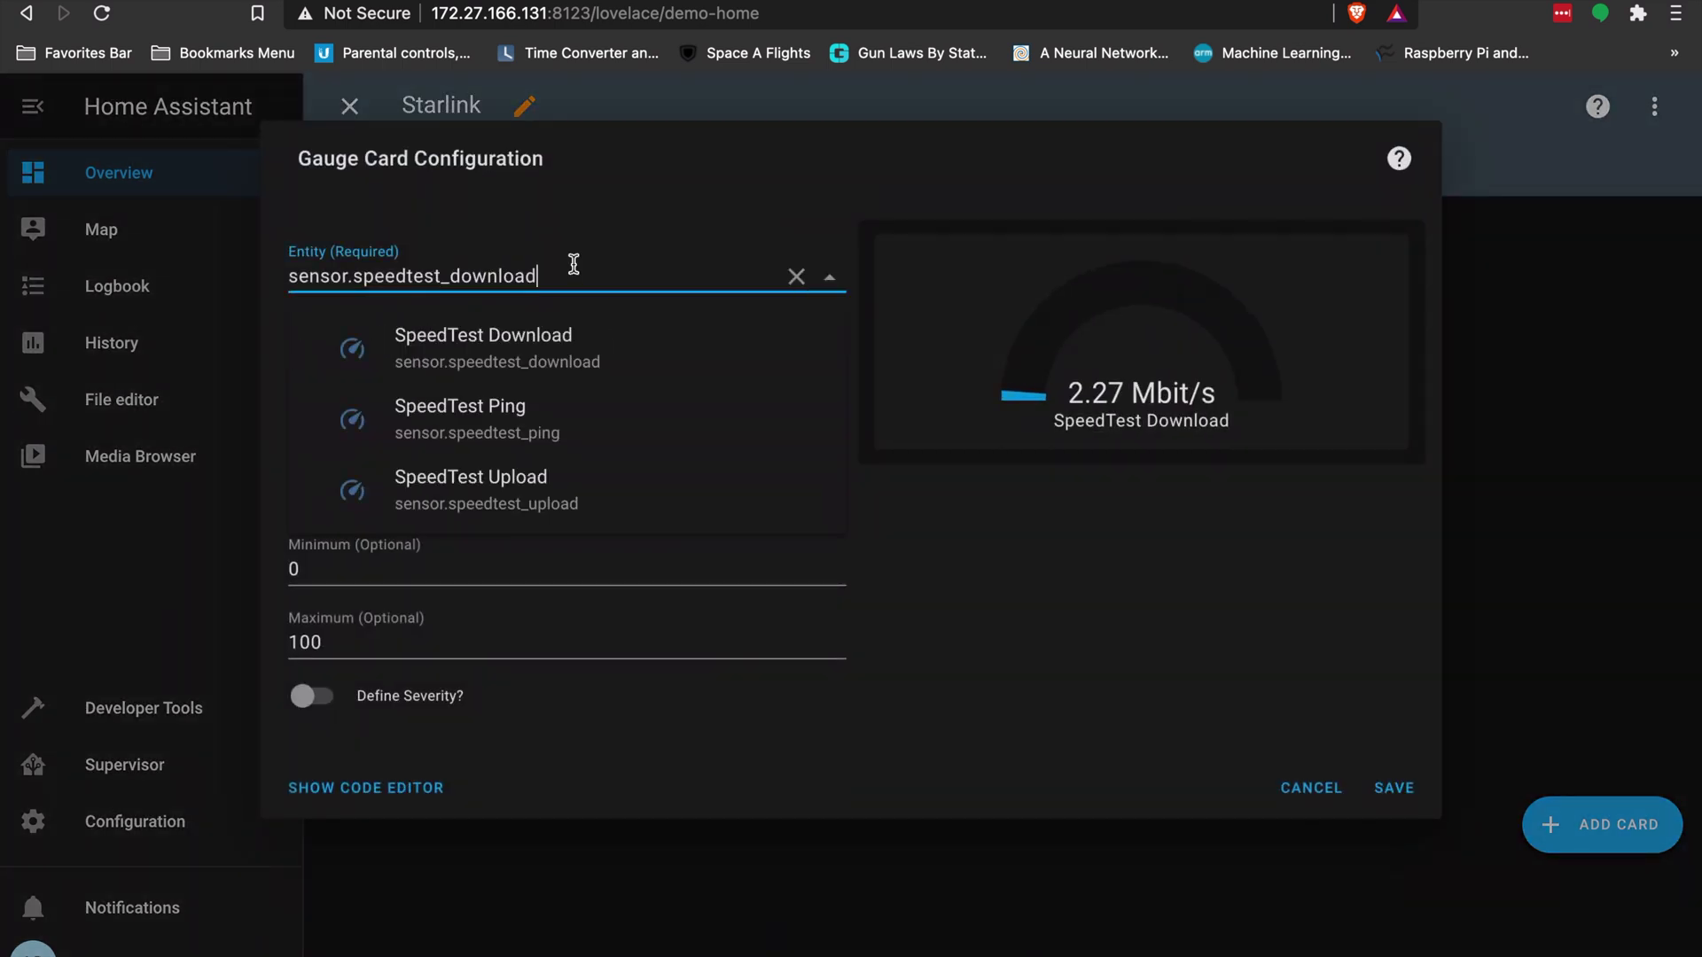
left_click(539, 436)
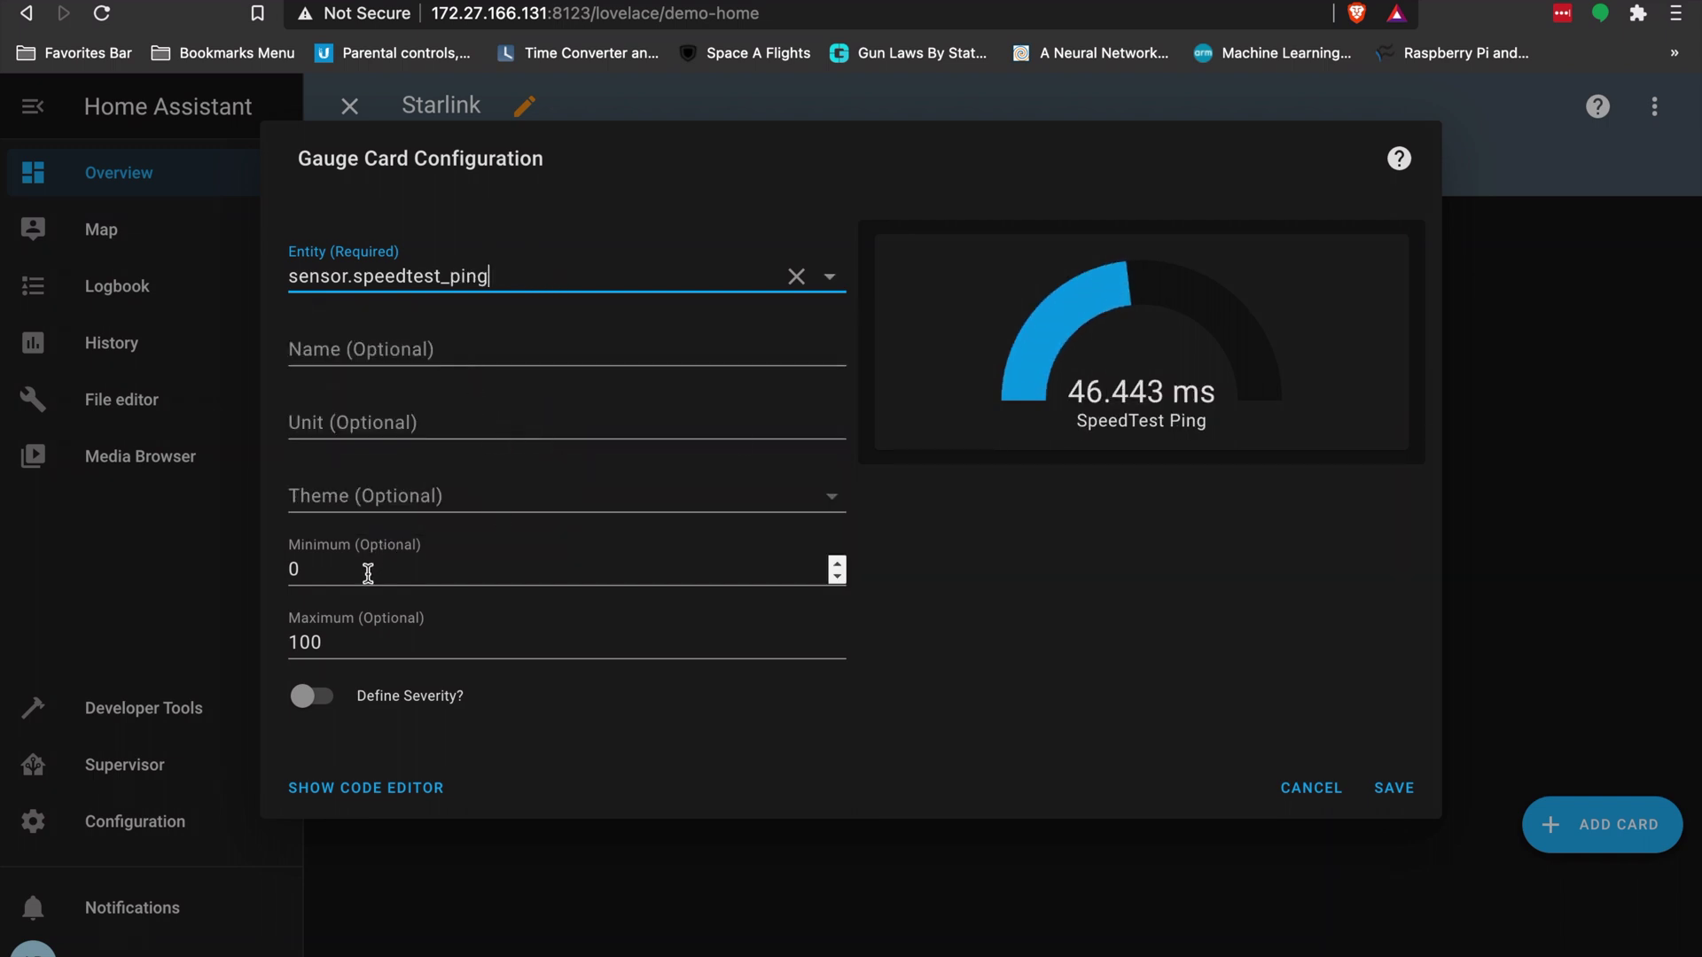
Define severity for the ping gauge with green at 10, yellow at 20 and red at 40, and save the card
left_click(310, 697)
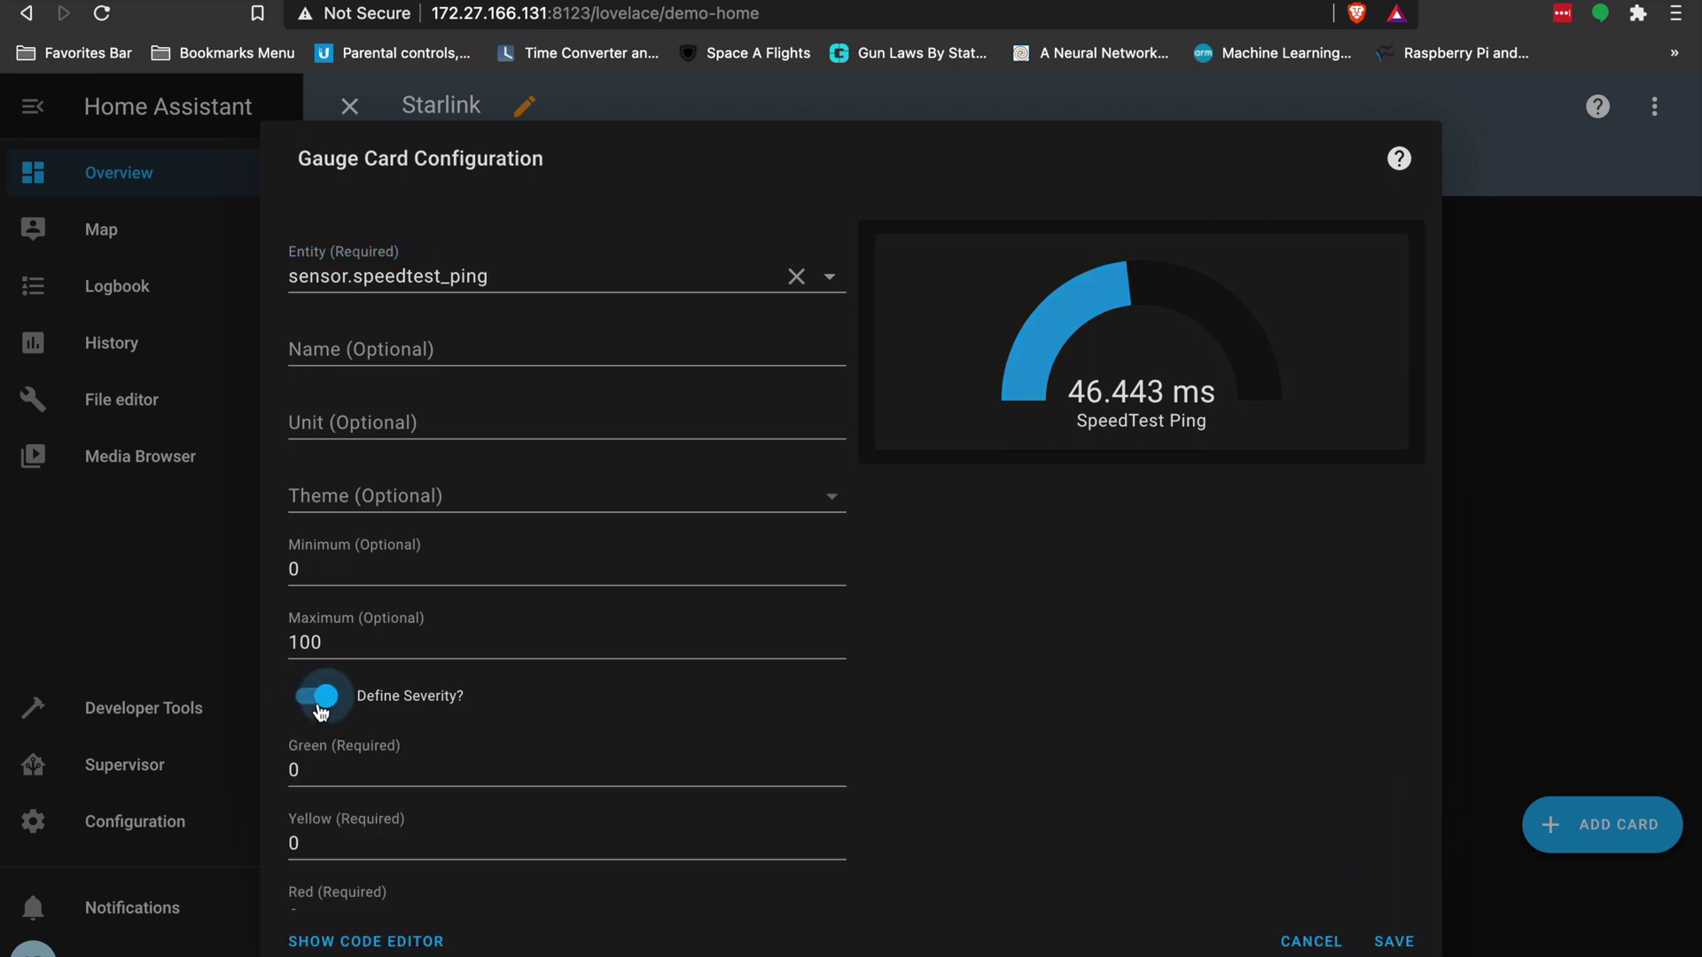
scroll(594, 749, "down", 1)
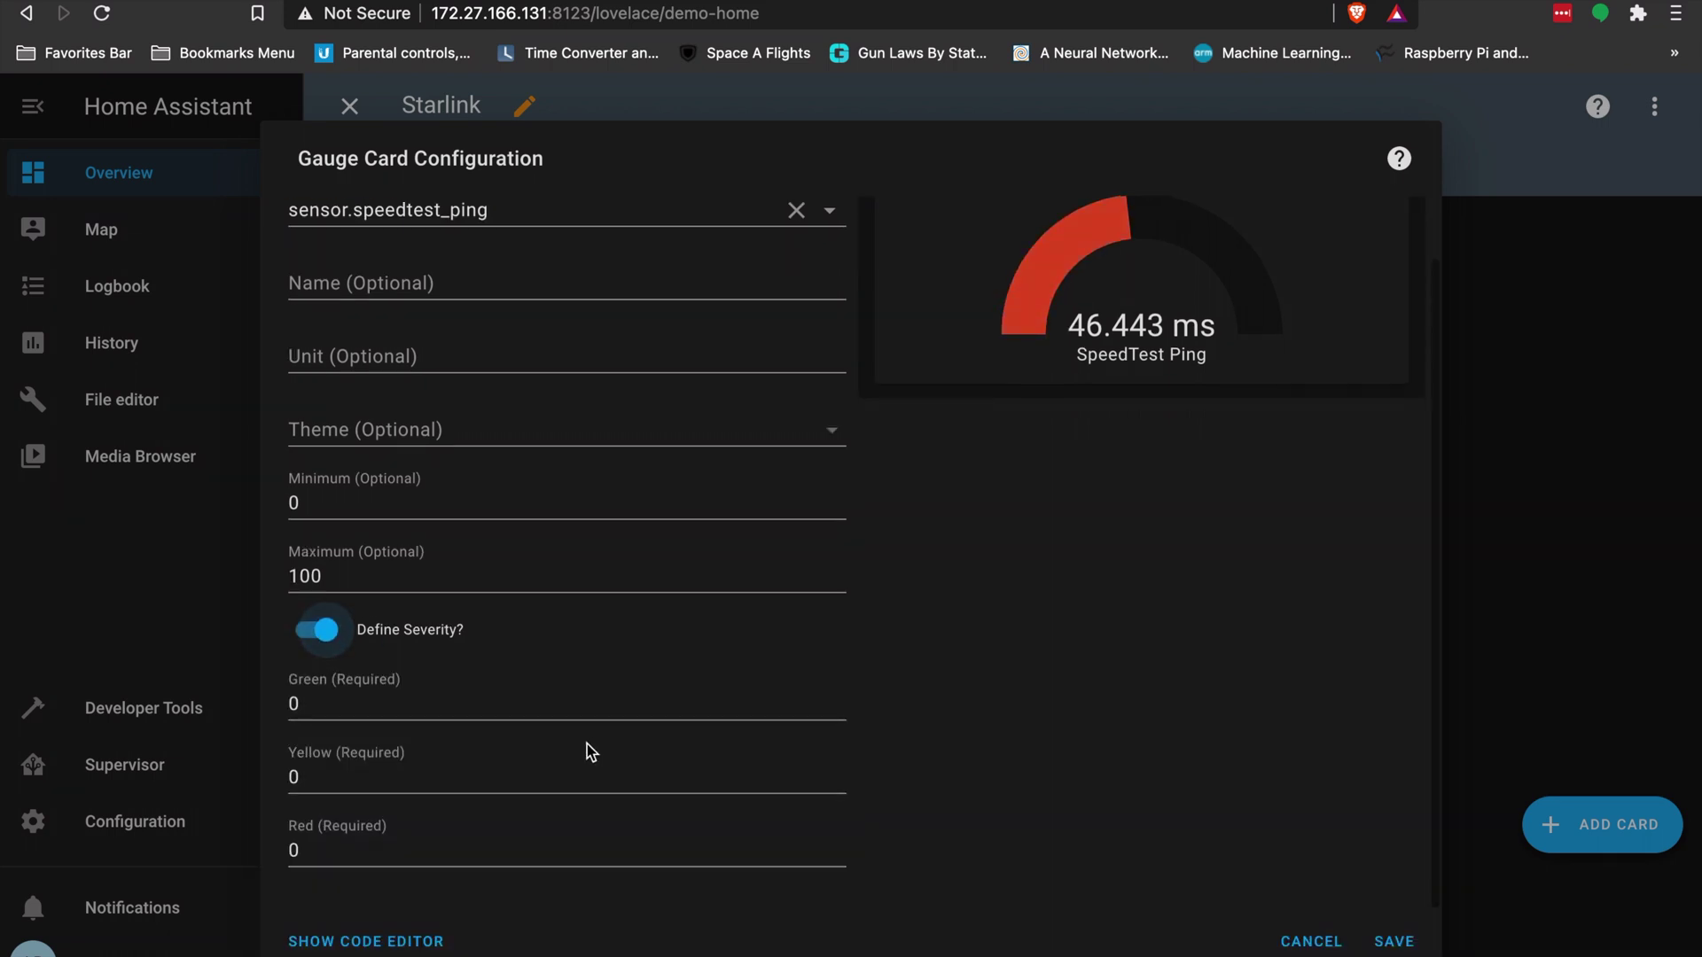
left_click(358, 847)
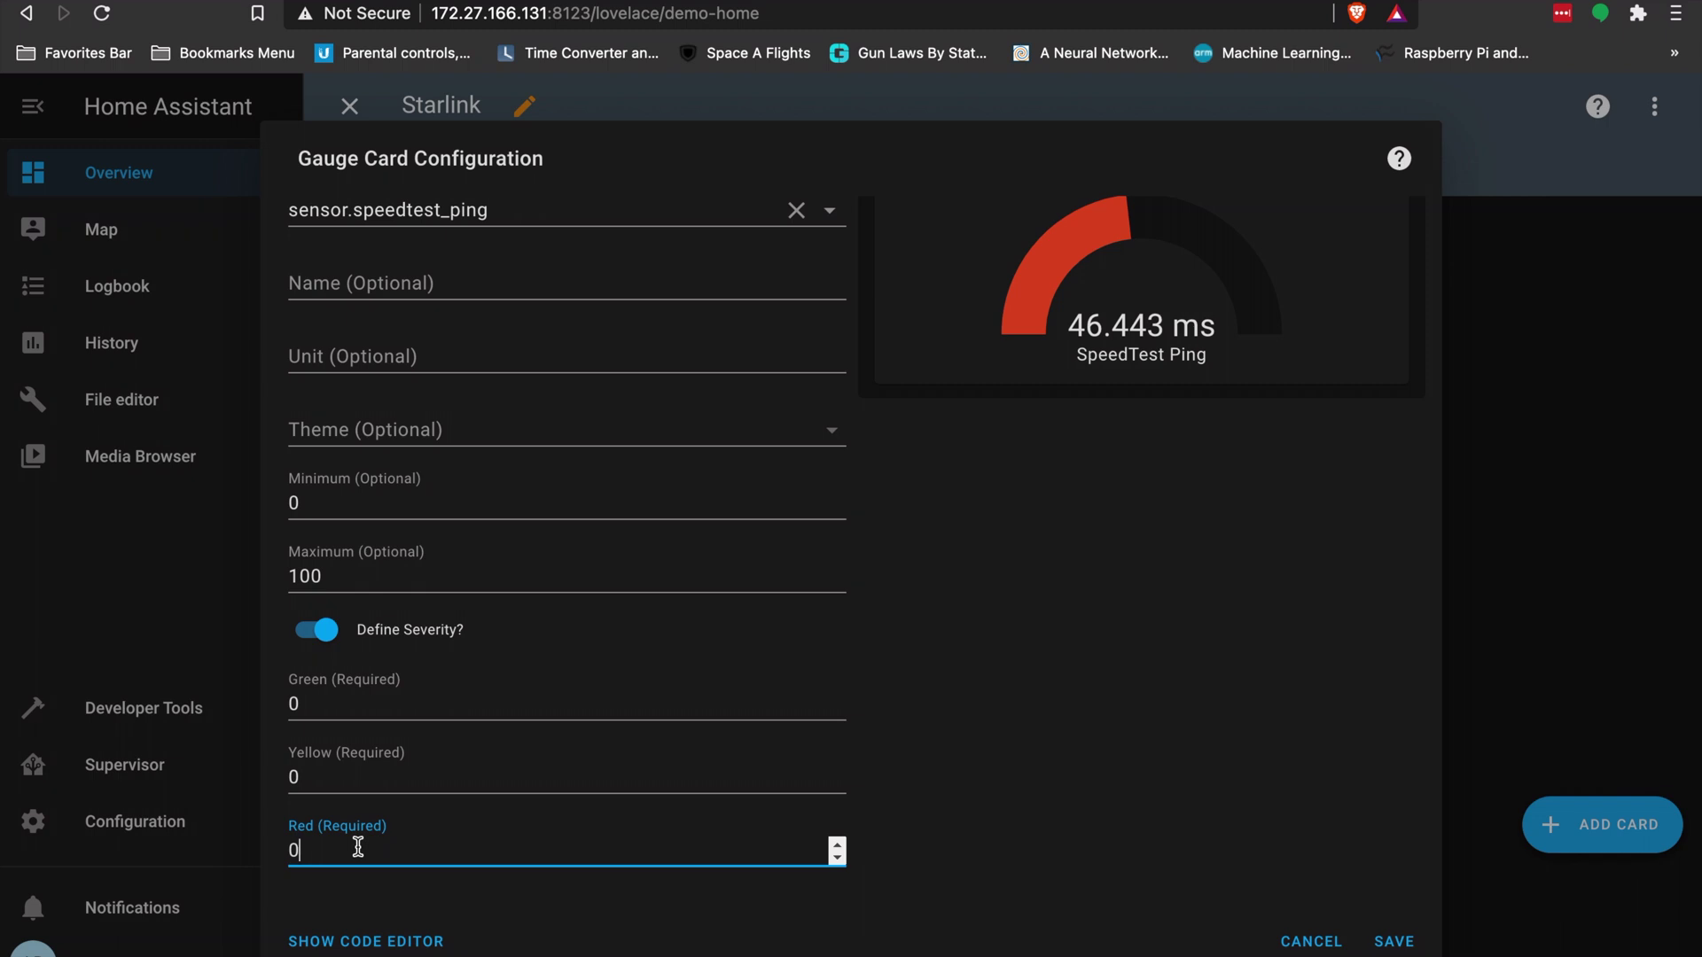
left_click(353, 697)
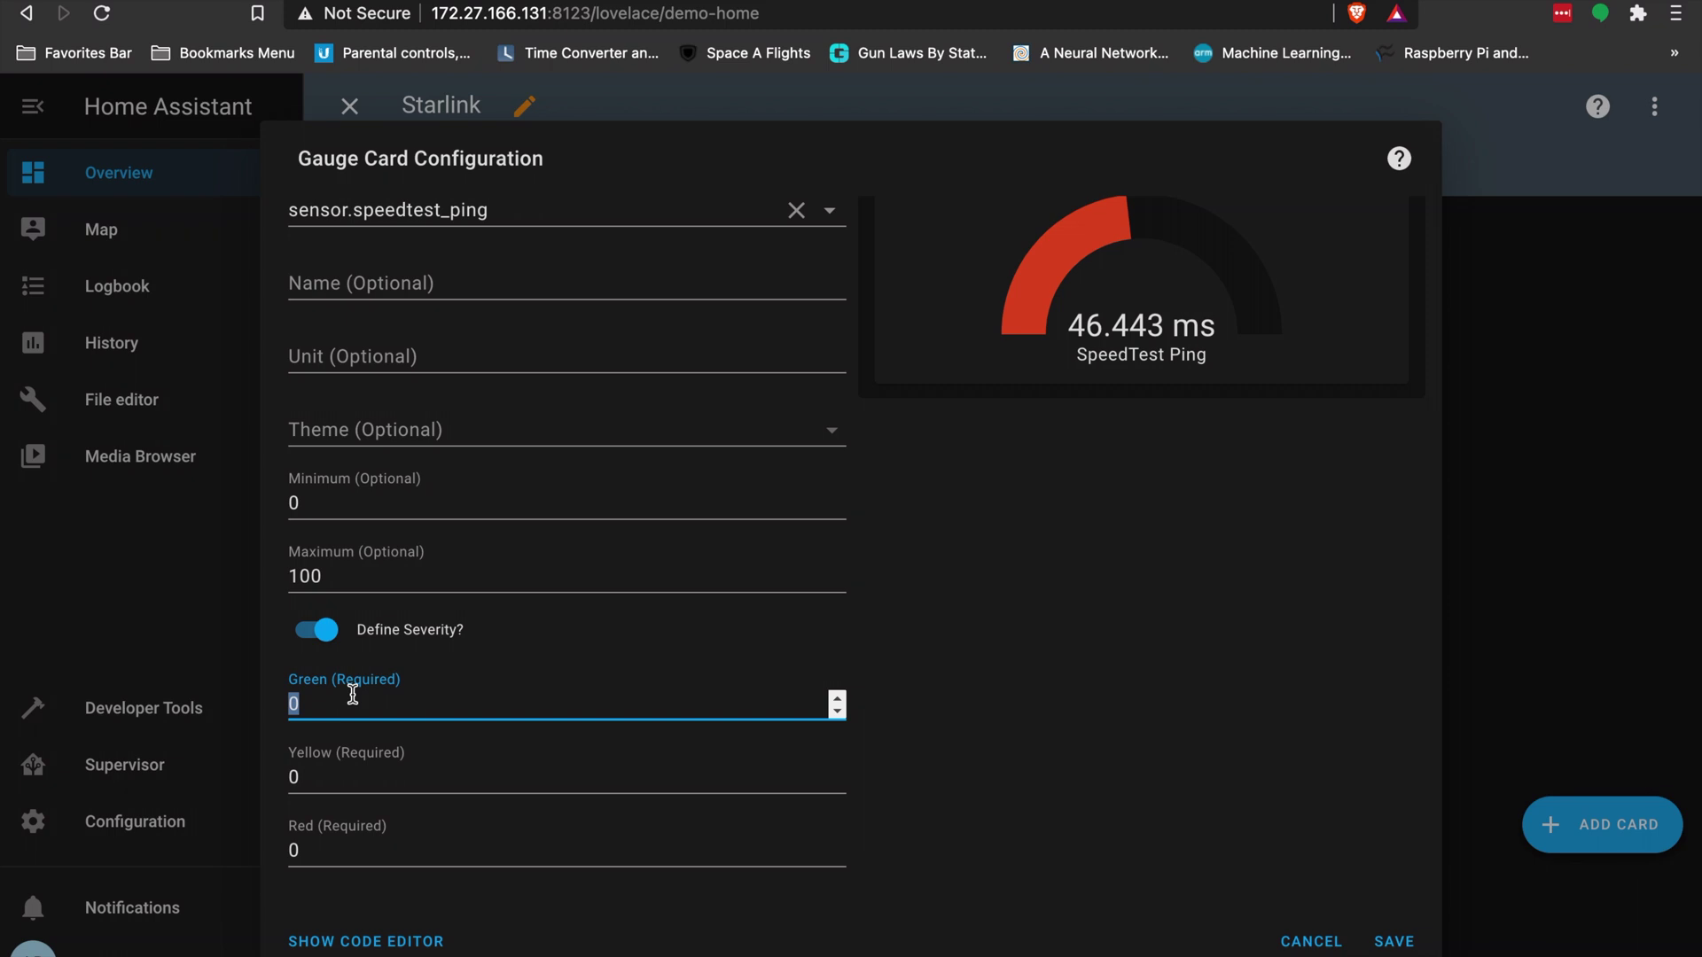
type("10")
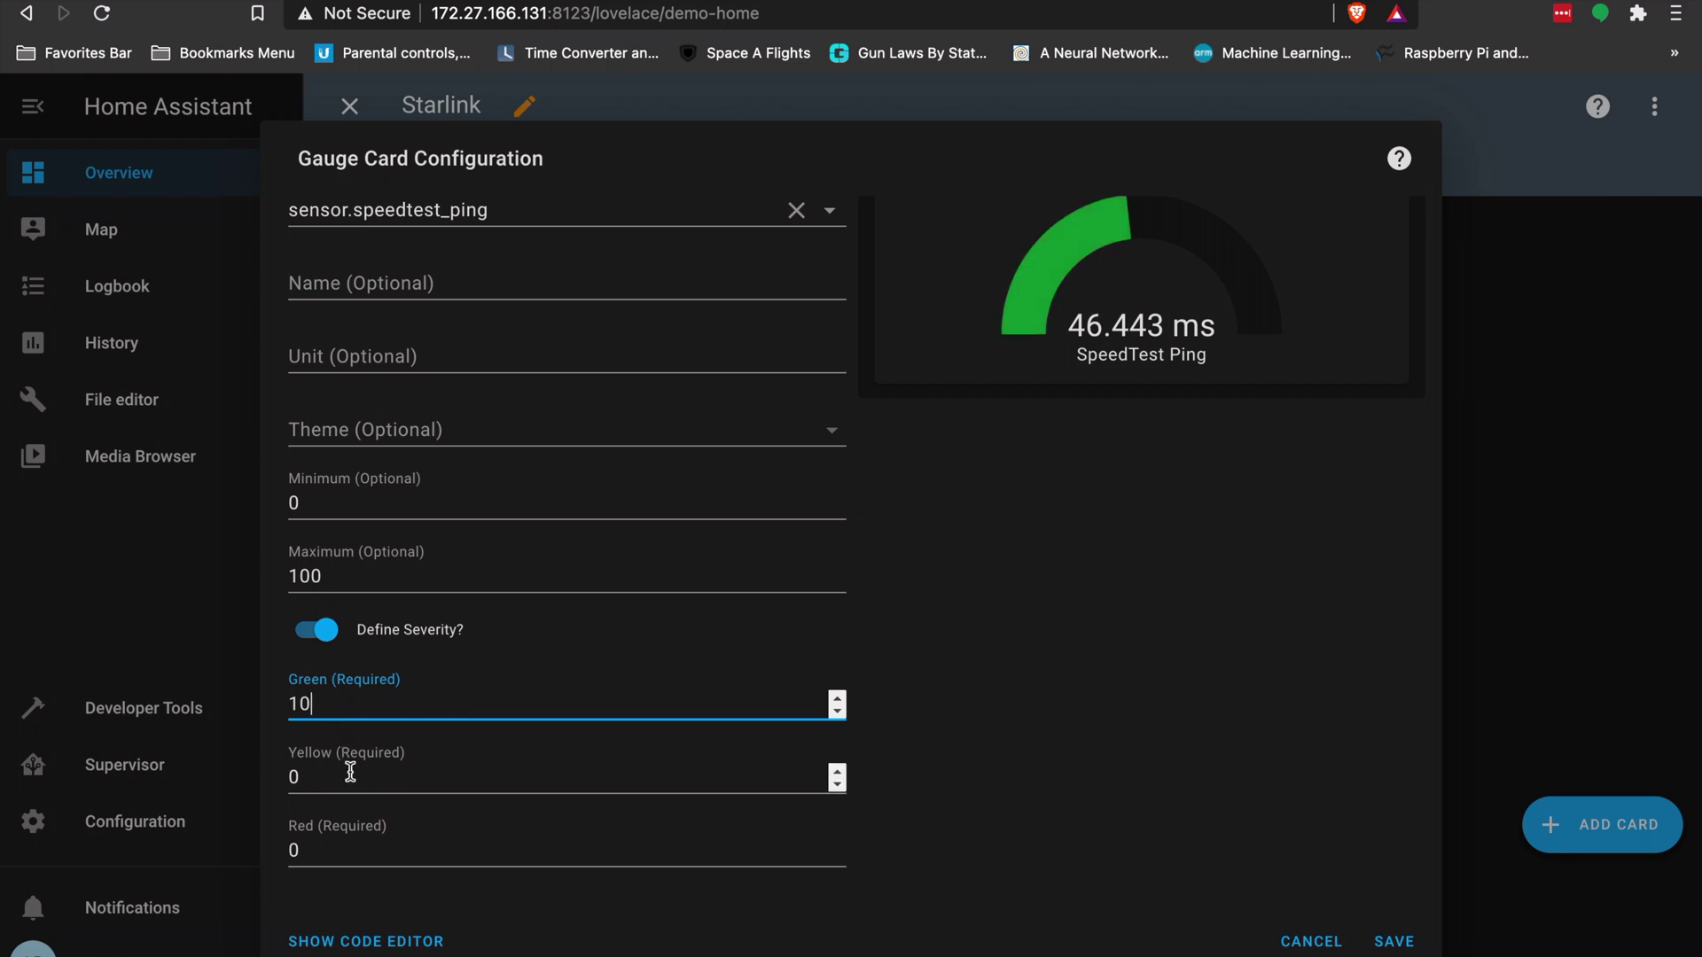
left_click(344, 777)
key("BackSpace")
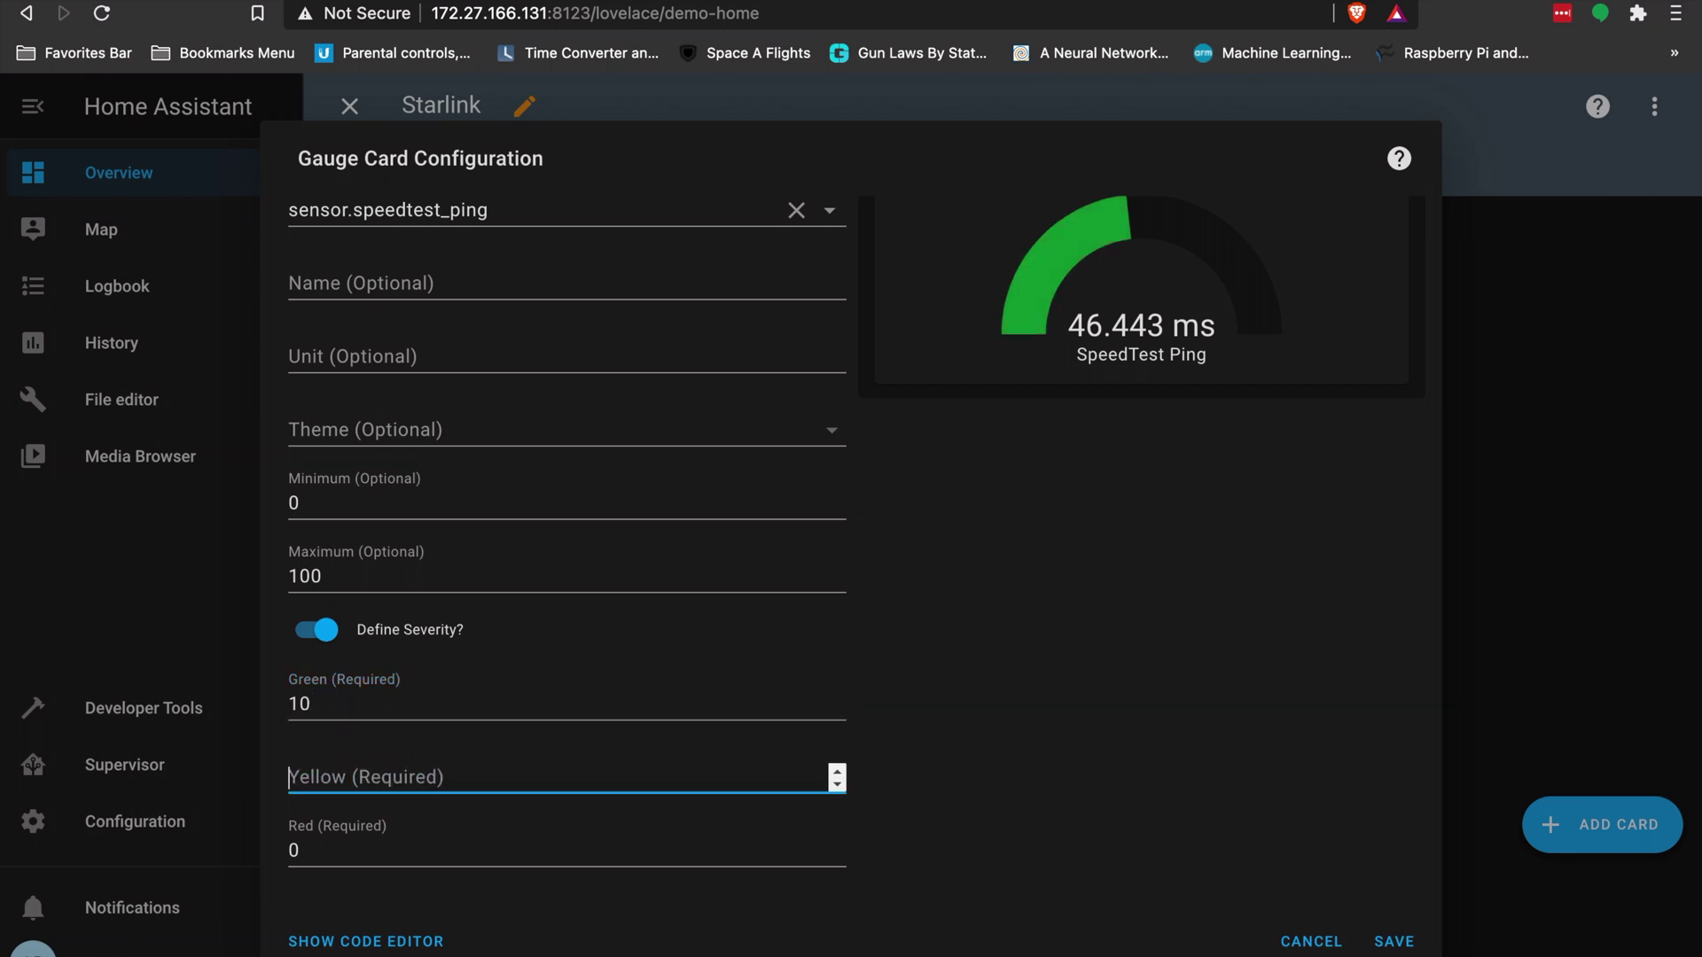
type("20")
left_click(356, 852)
key("BackSpace")
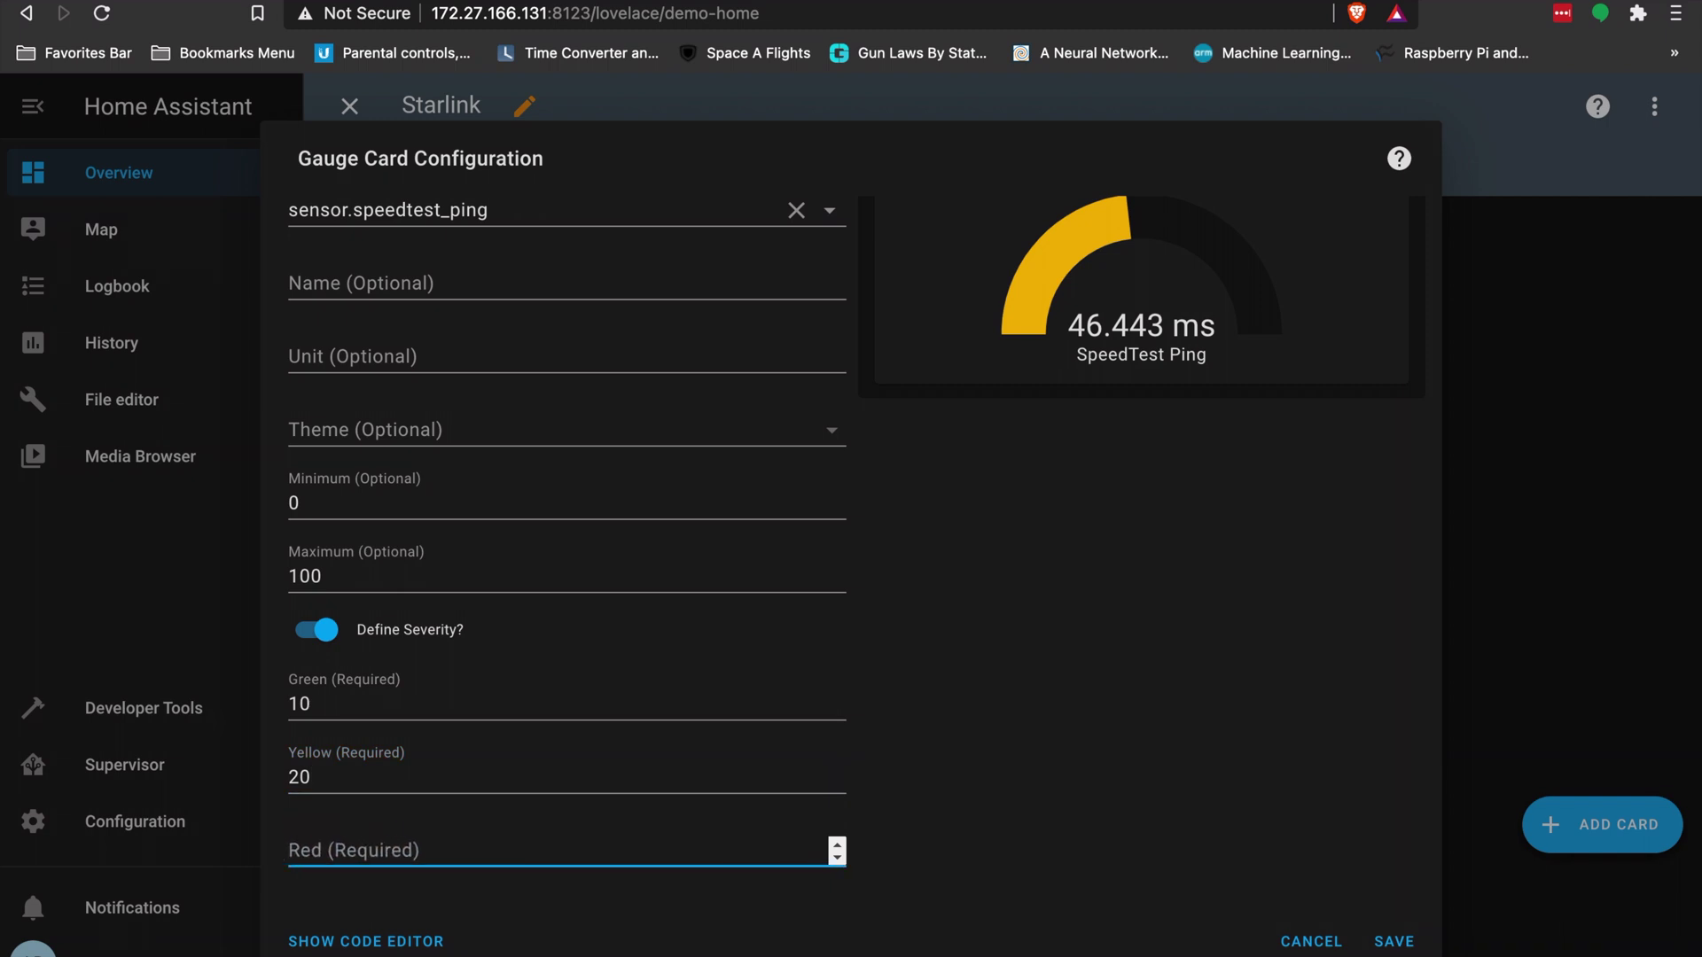
type("40")
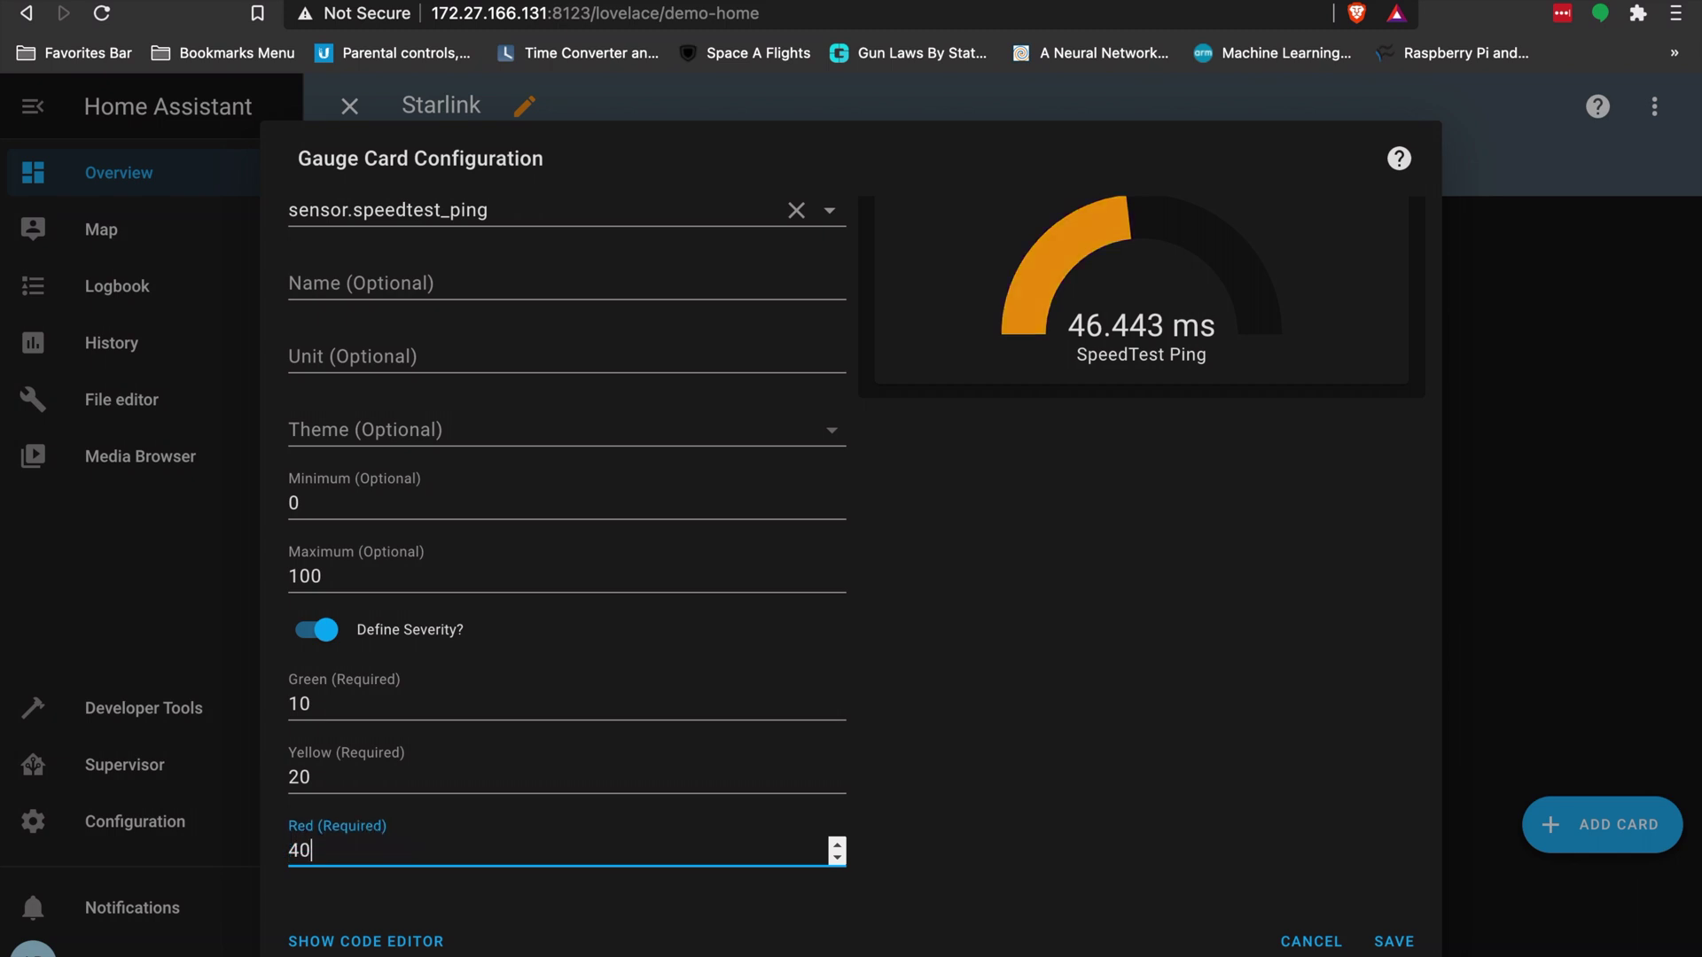
left_click(1271, 821)
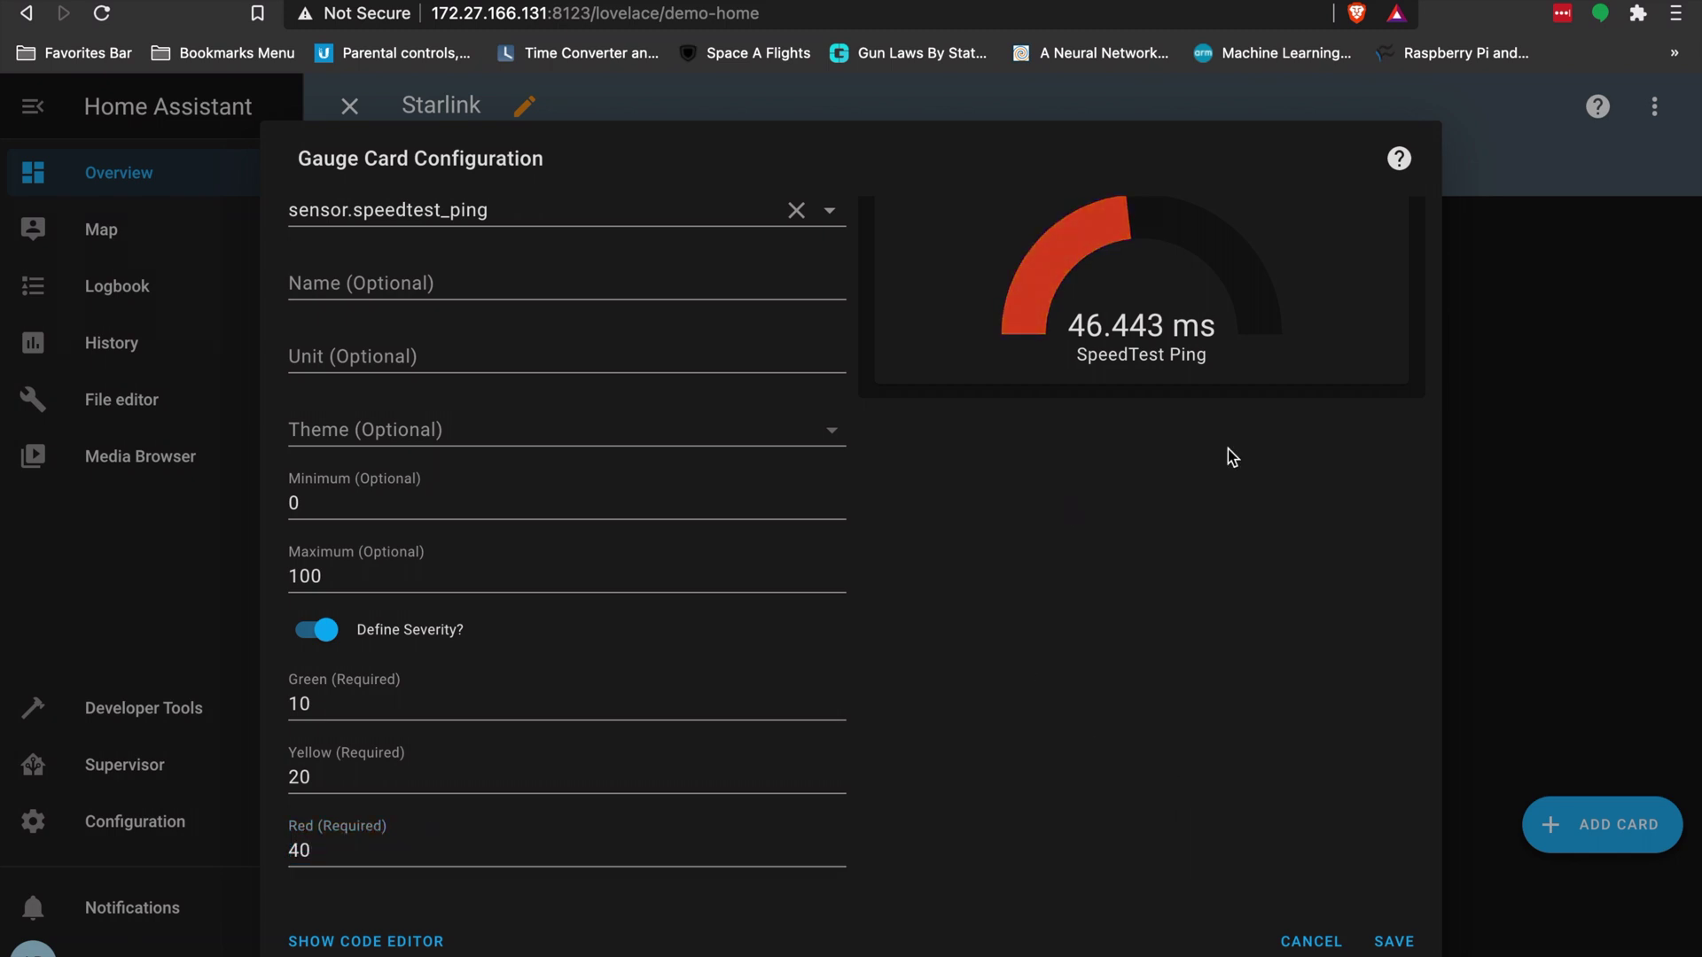
left_click(1388, 941)
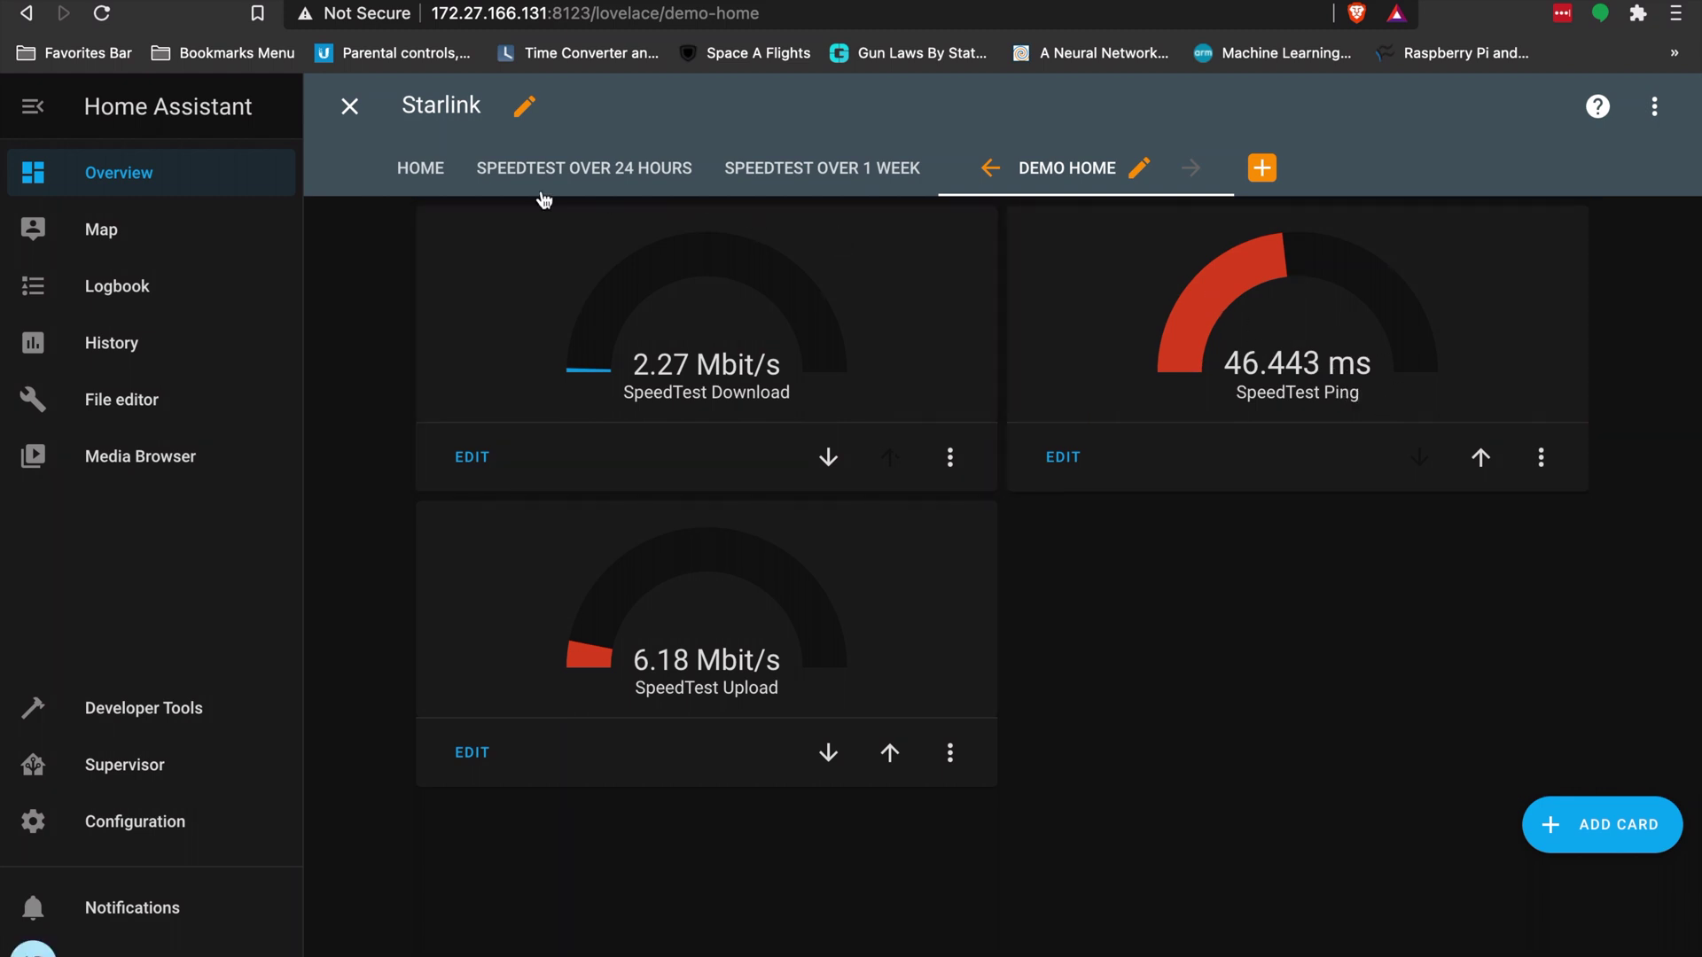
Compare the Demo Home layout with the Home view and try placing the SpeedTest Upload gauge ahead of SpeedTest Download
left_click(420, 181)
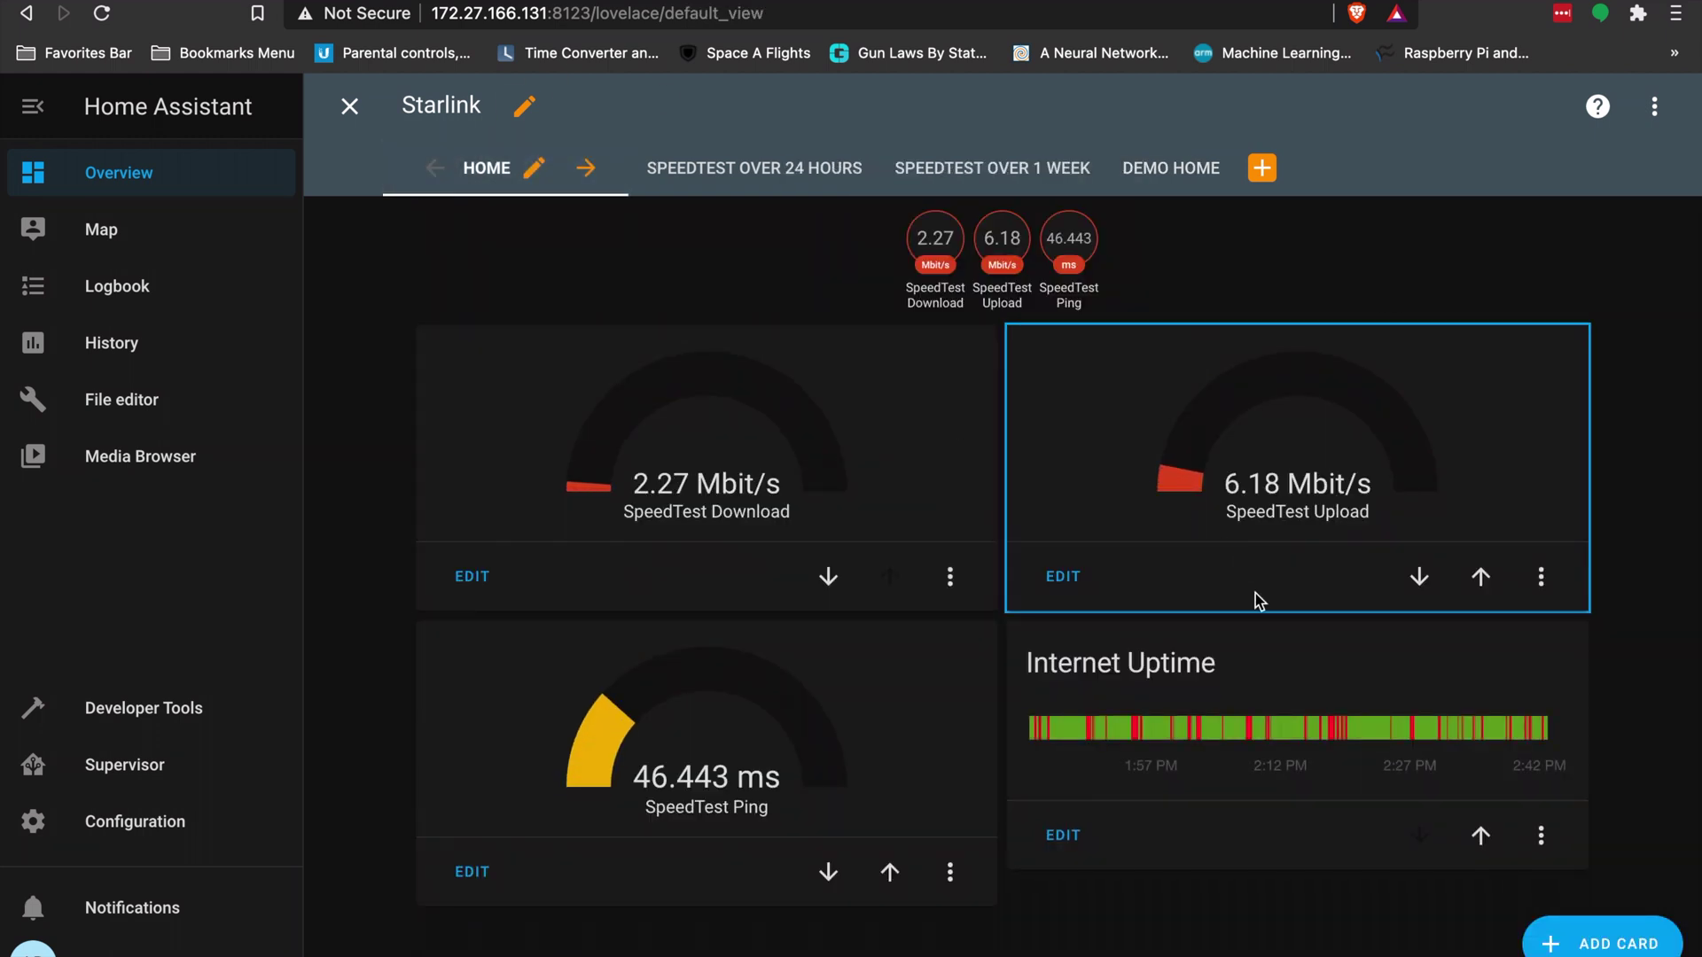
left_click(1175, 171)
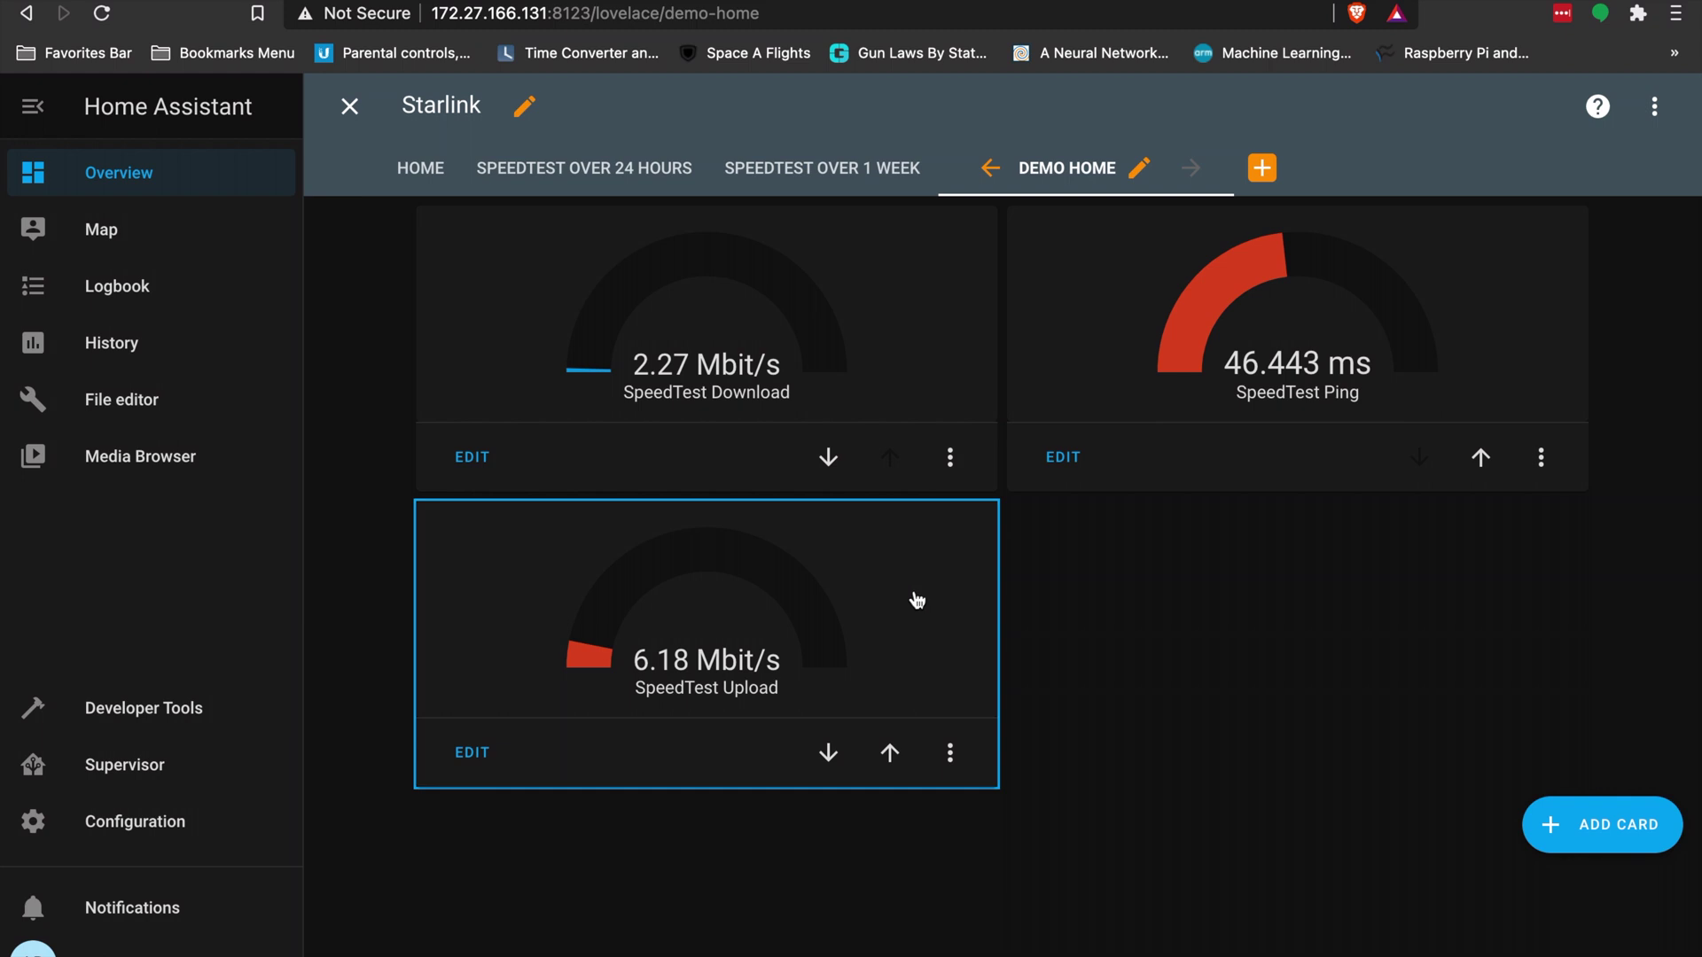
left_click(888, 753)
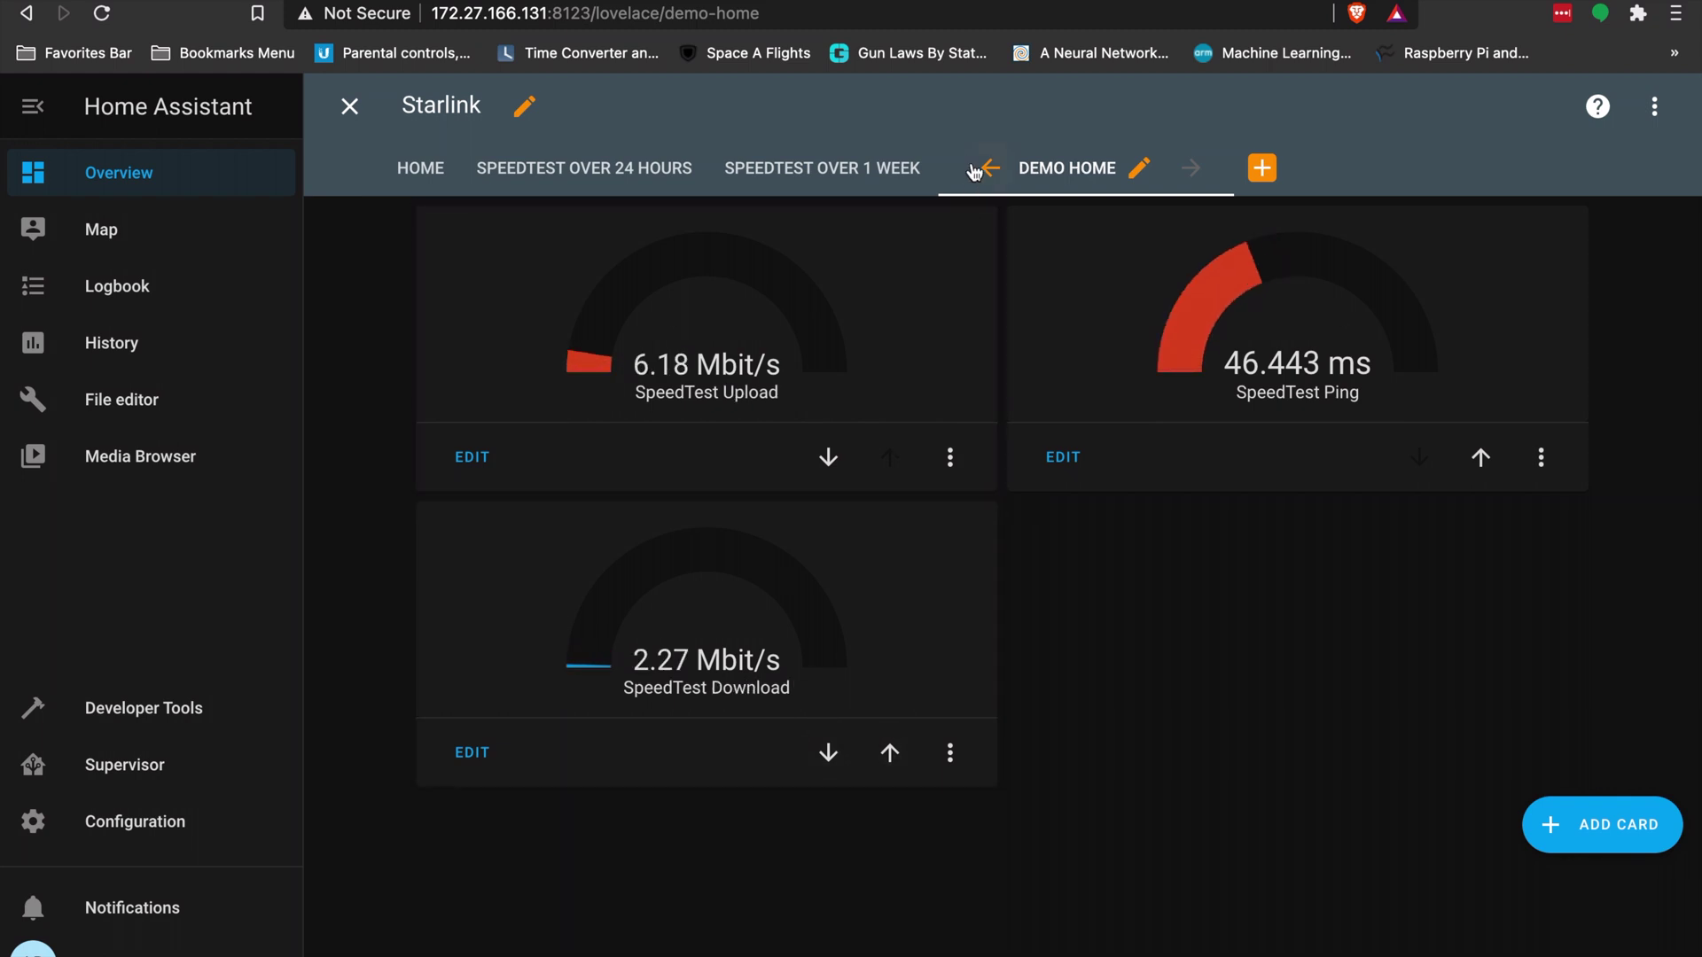
left_click(437, 176)
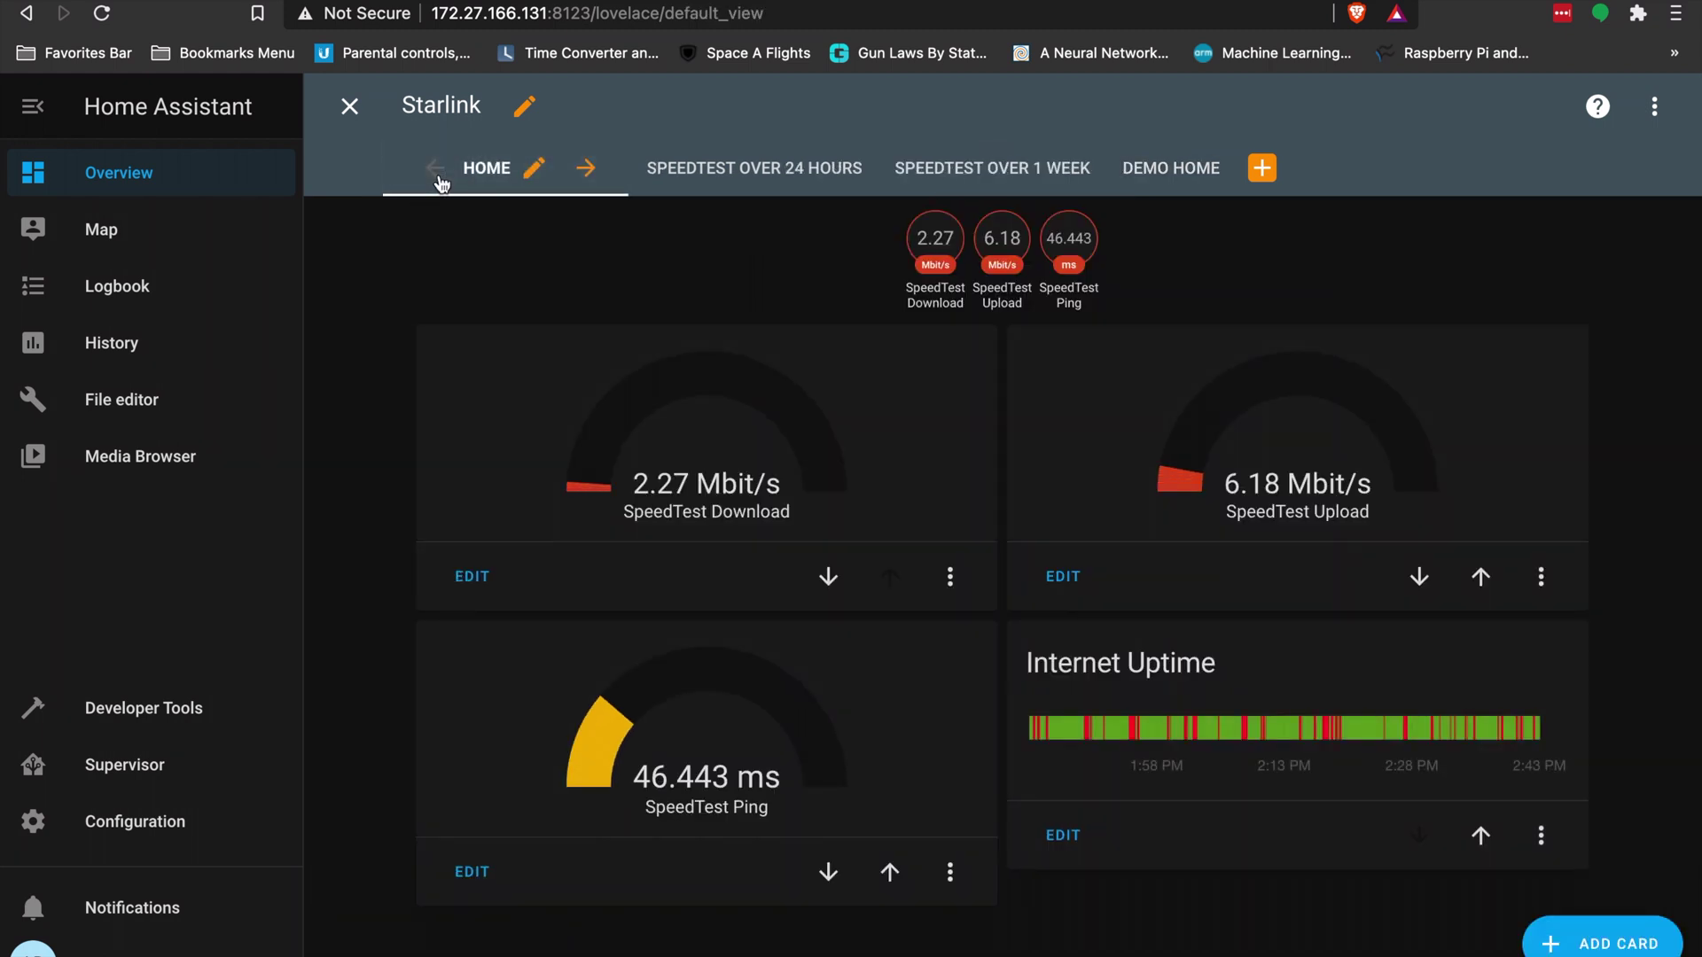
left_click(1179, 174)
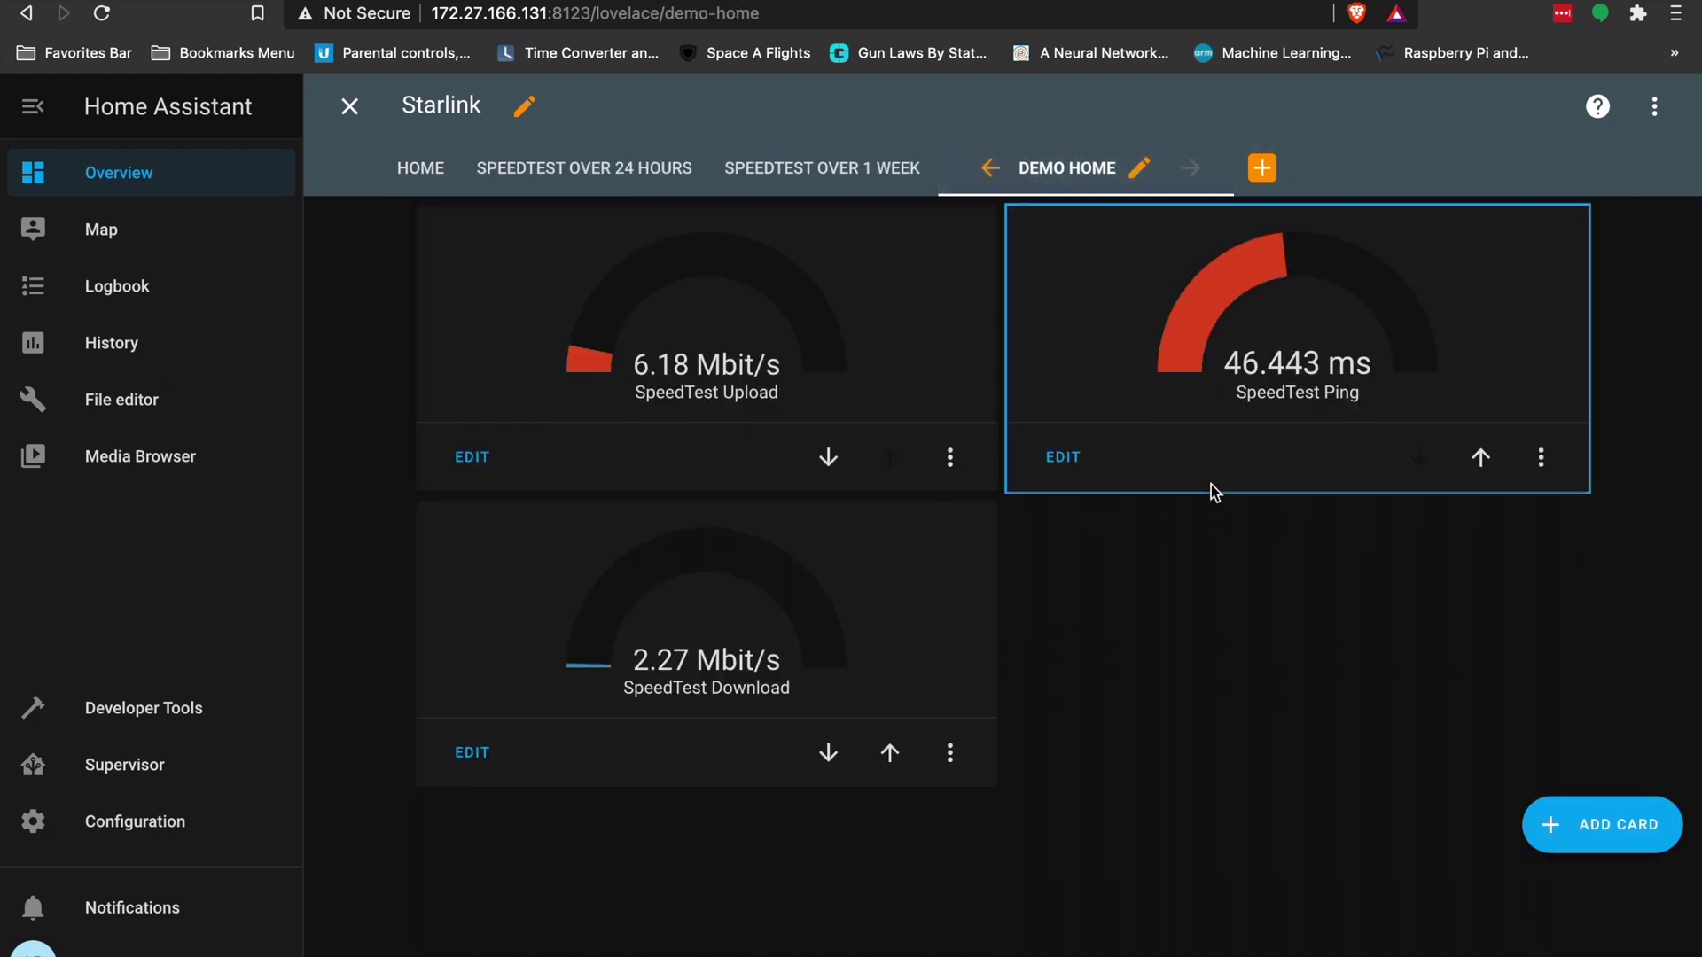
left_click(890, 755)
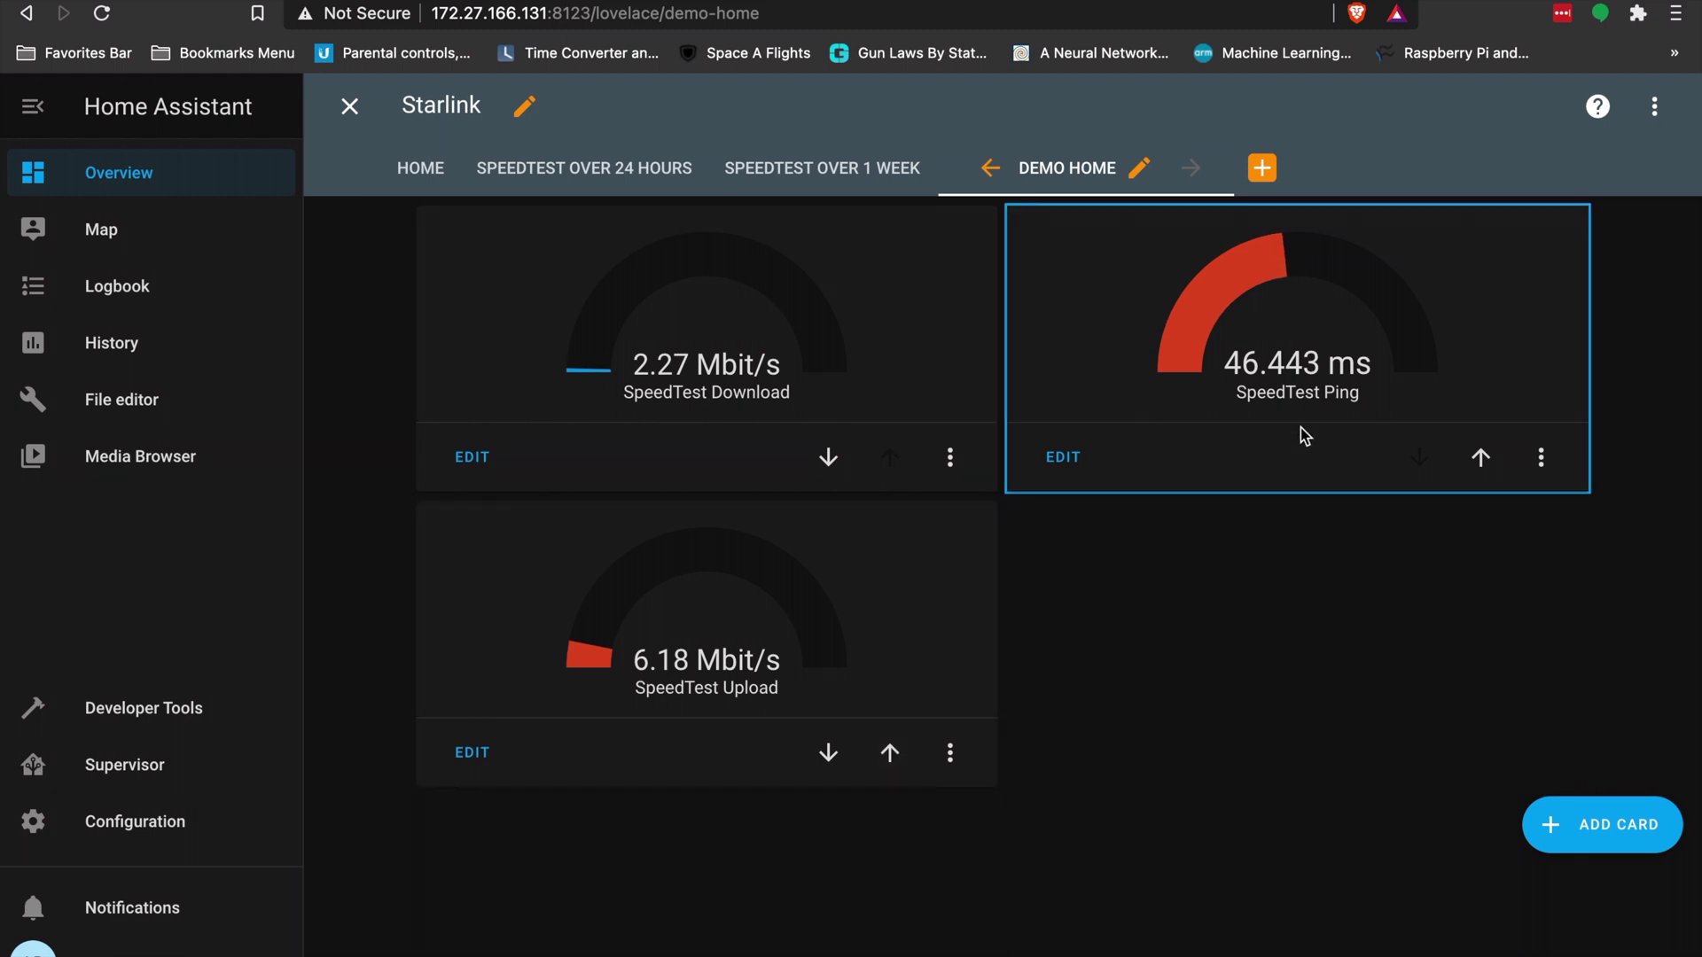
Move the SpeedTest Upload gauge after SpeedTest Ping in the Demo Home card order, matching the gauge layout of the Home view
left_click(891, 764)
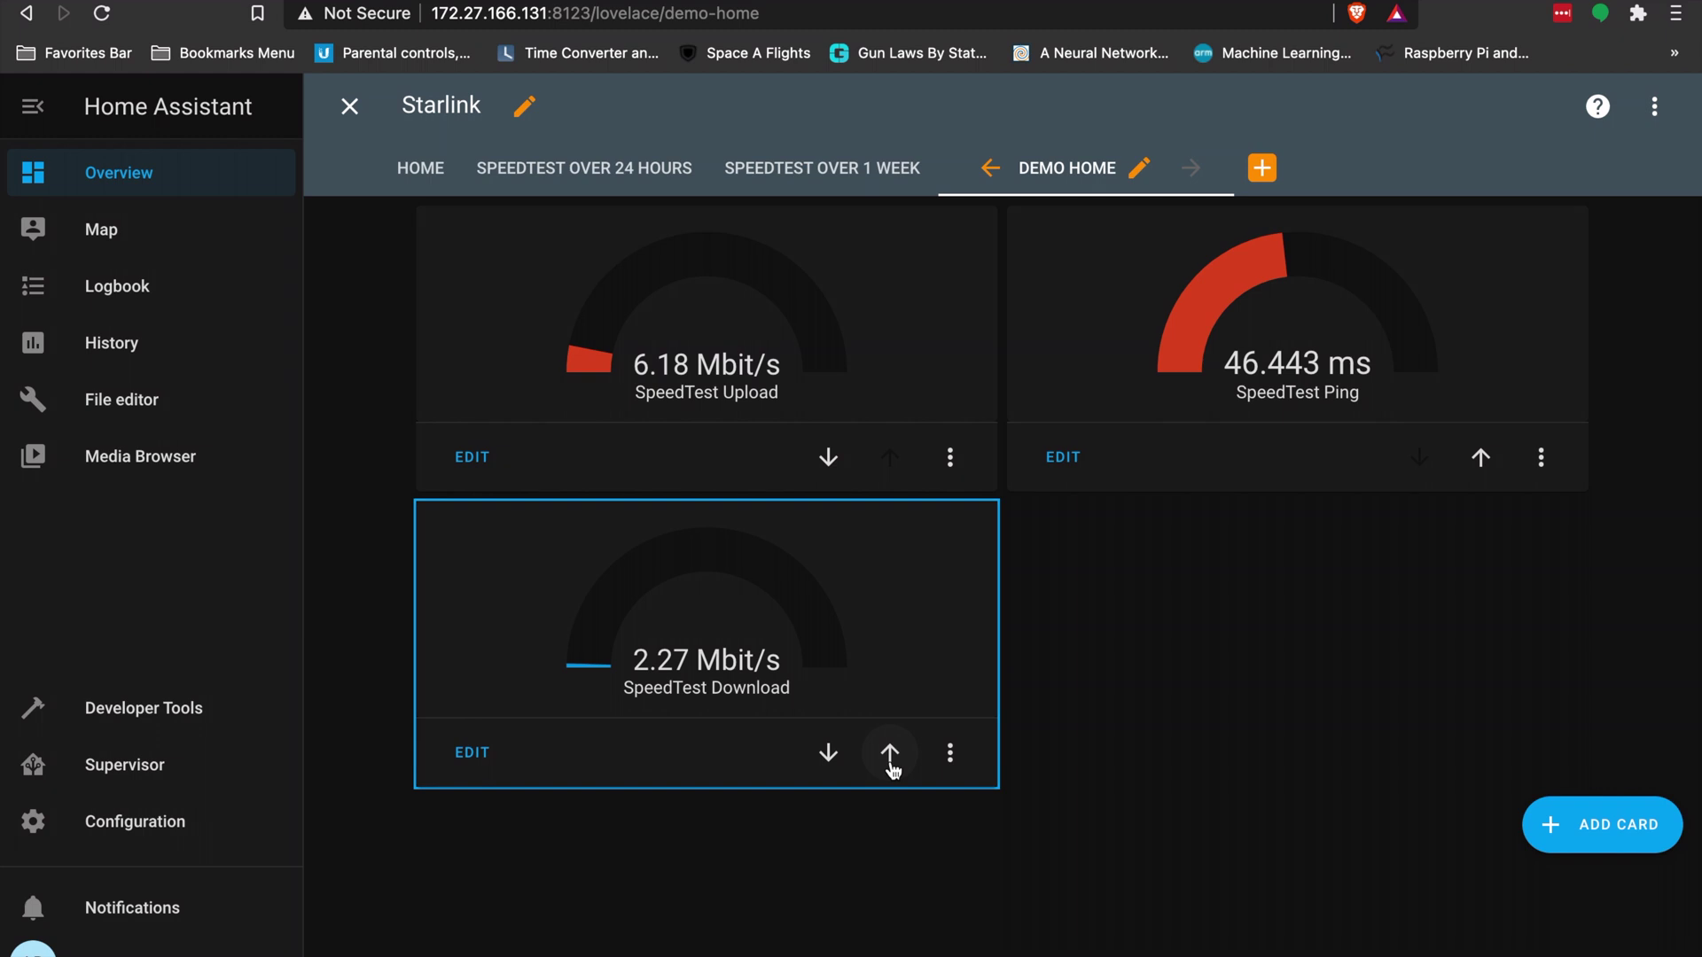
left_click(890, 755)
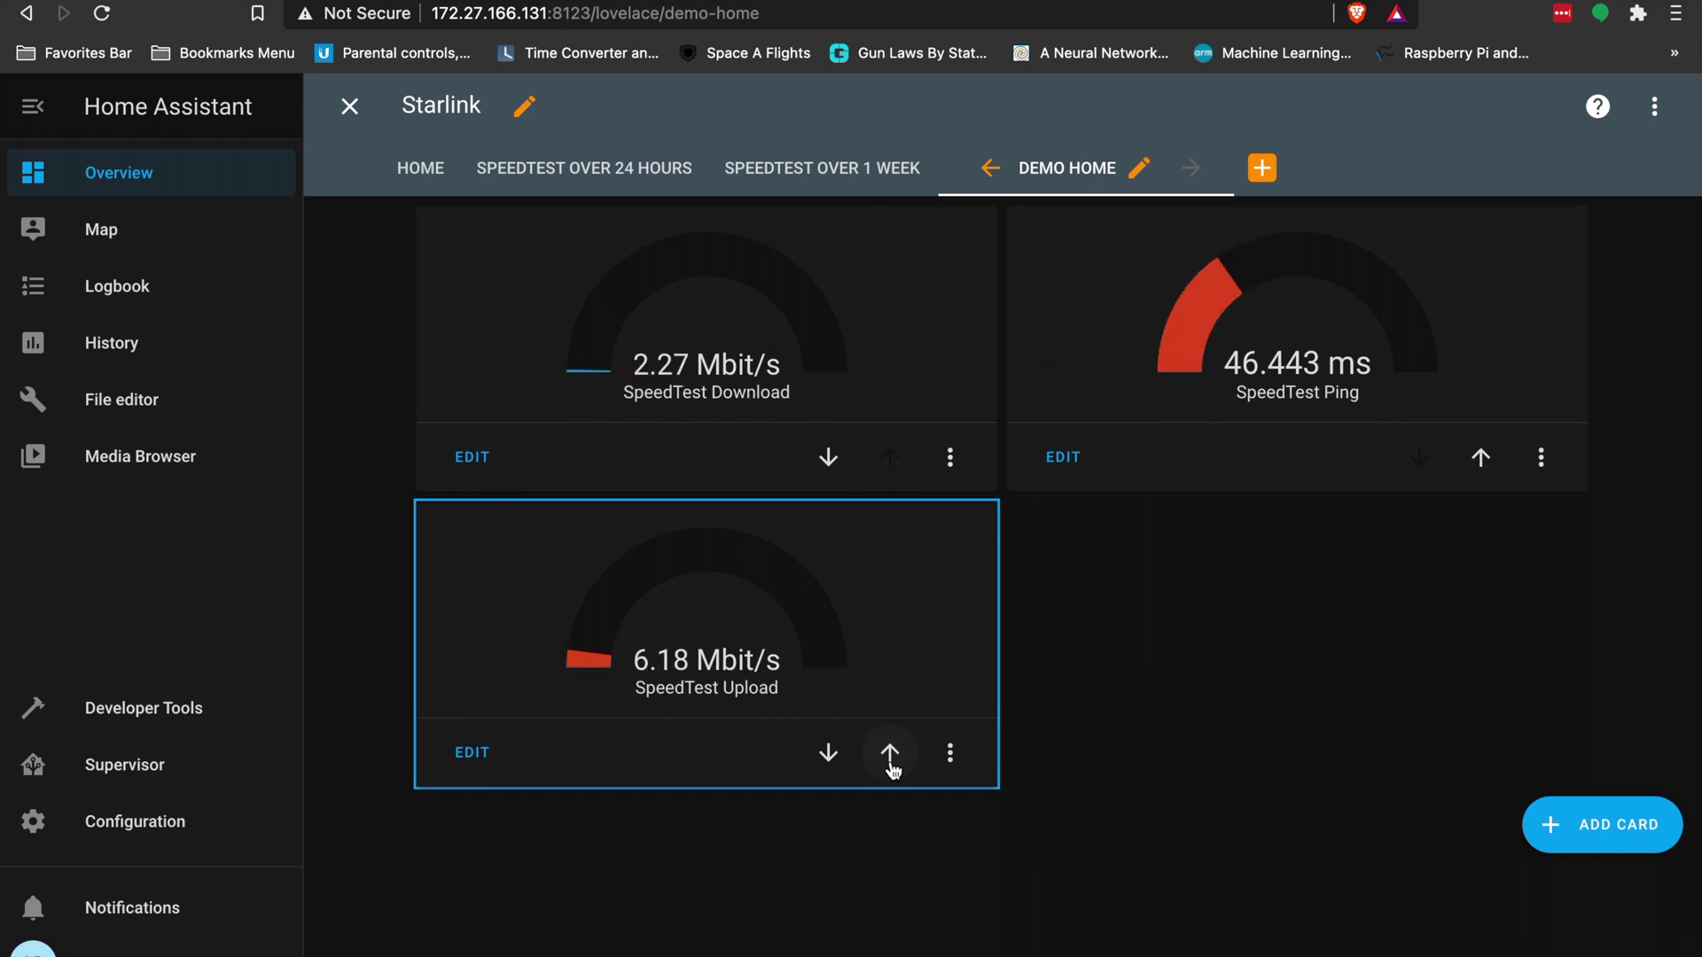
left_click(828, 764)
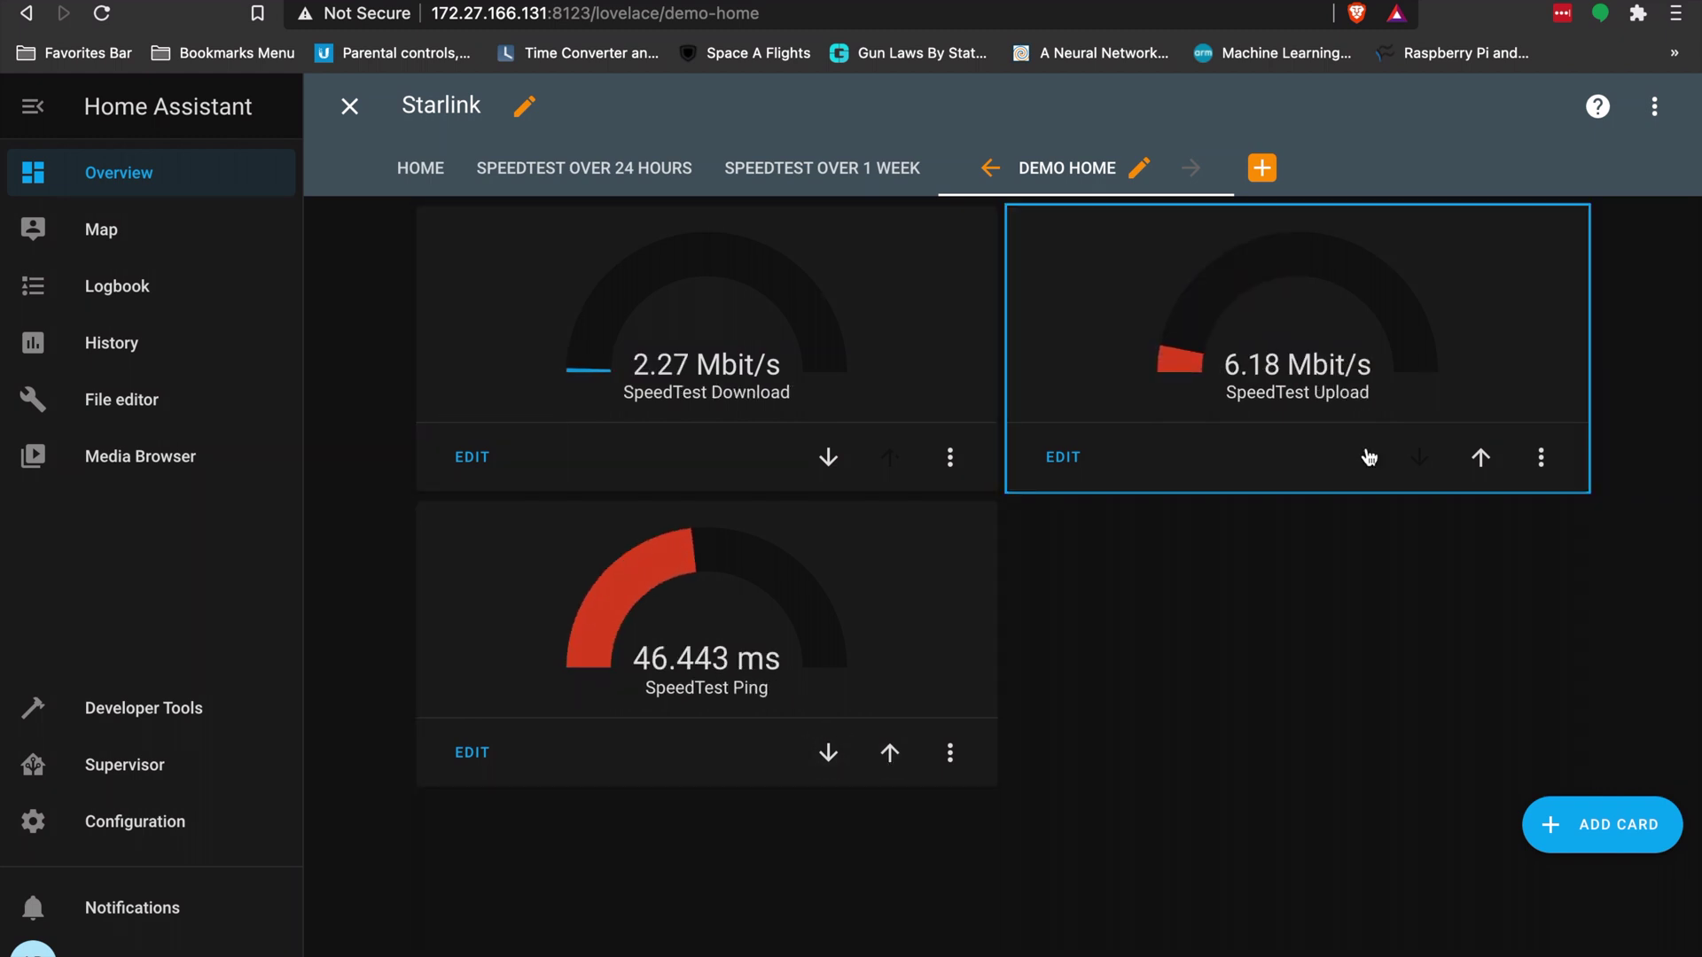
Start a History Graph card in the Demo Home view titled Internet Uptime, showing 1 hour
left_click(1587, 817)
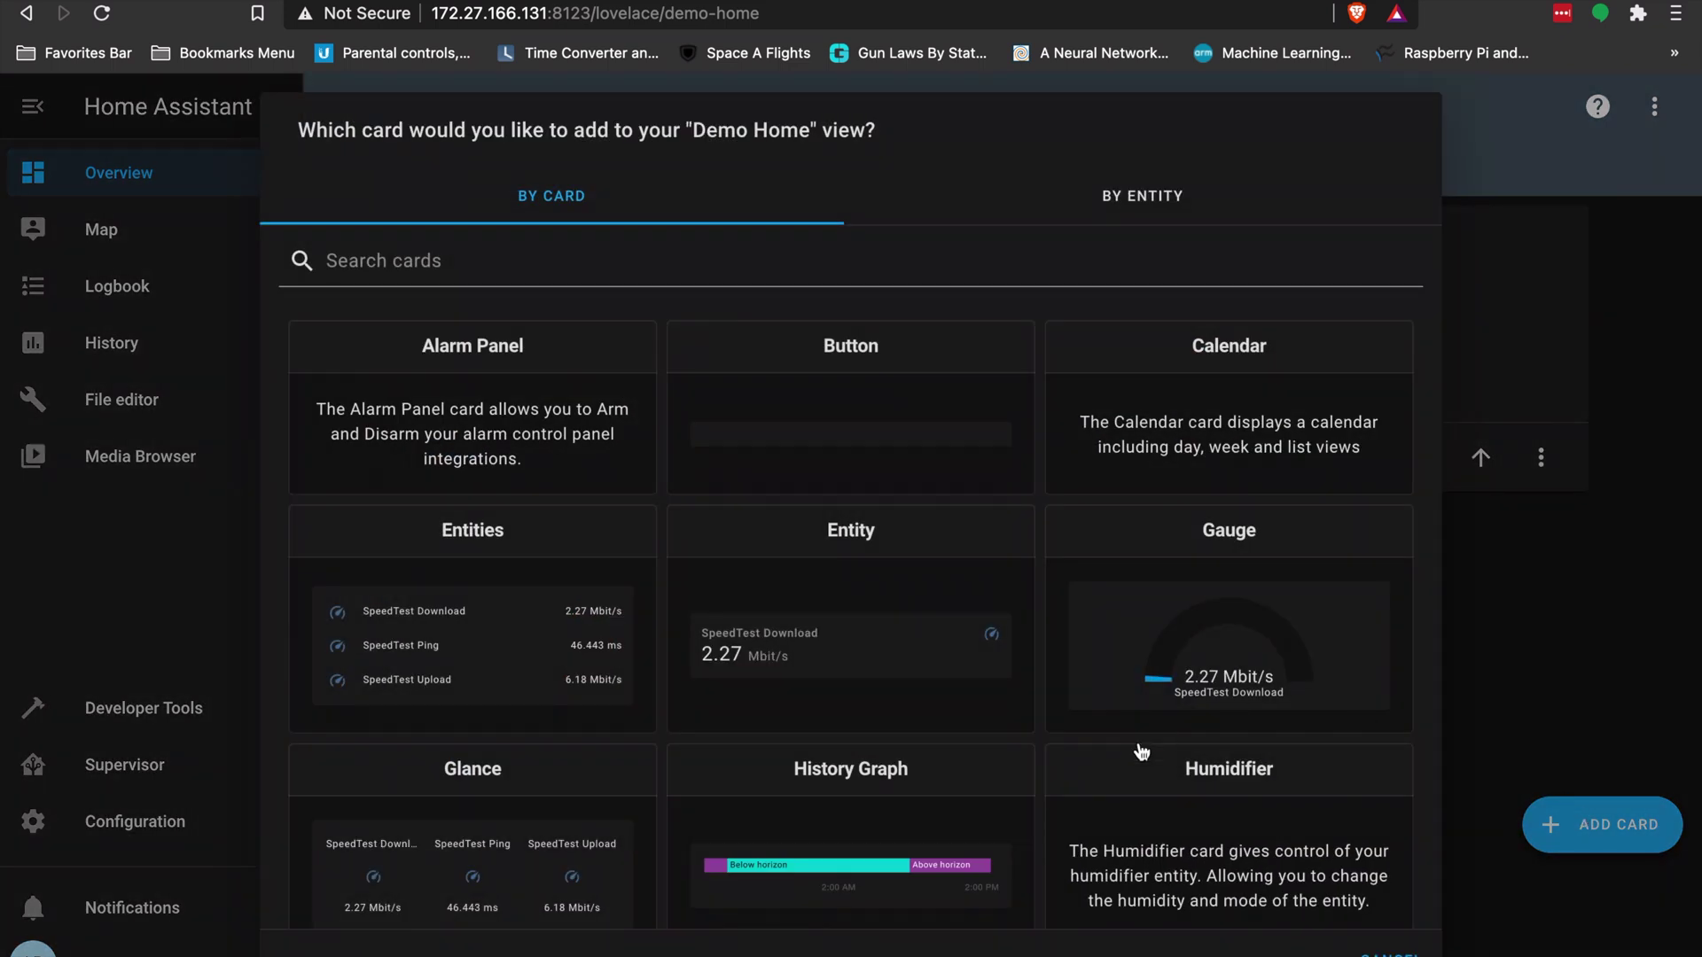
scroll(1141, 752, "down", 2)
left_click(909, 691)
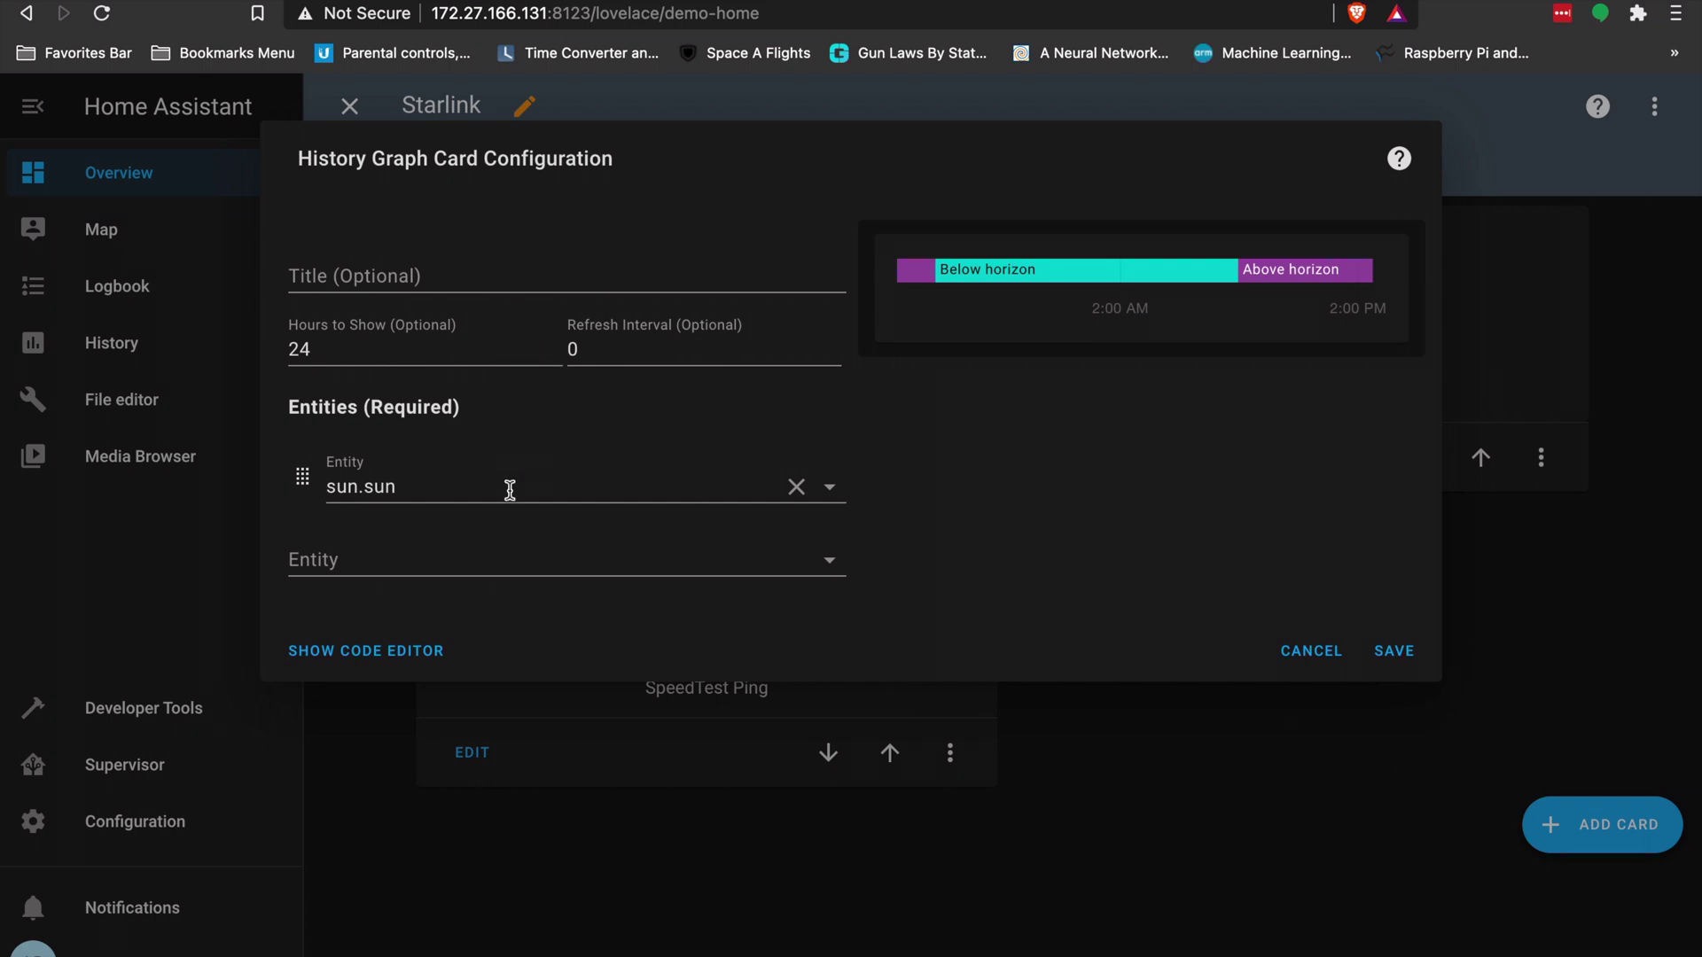
left_click(448, 273)
type("Inten")
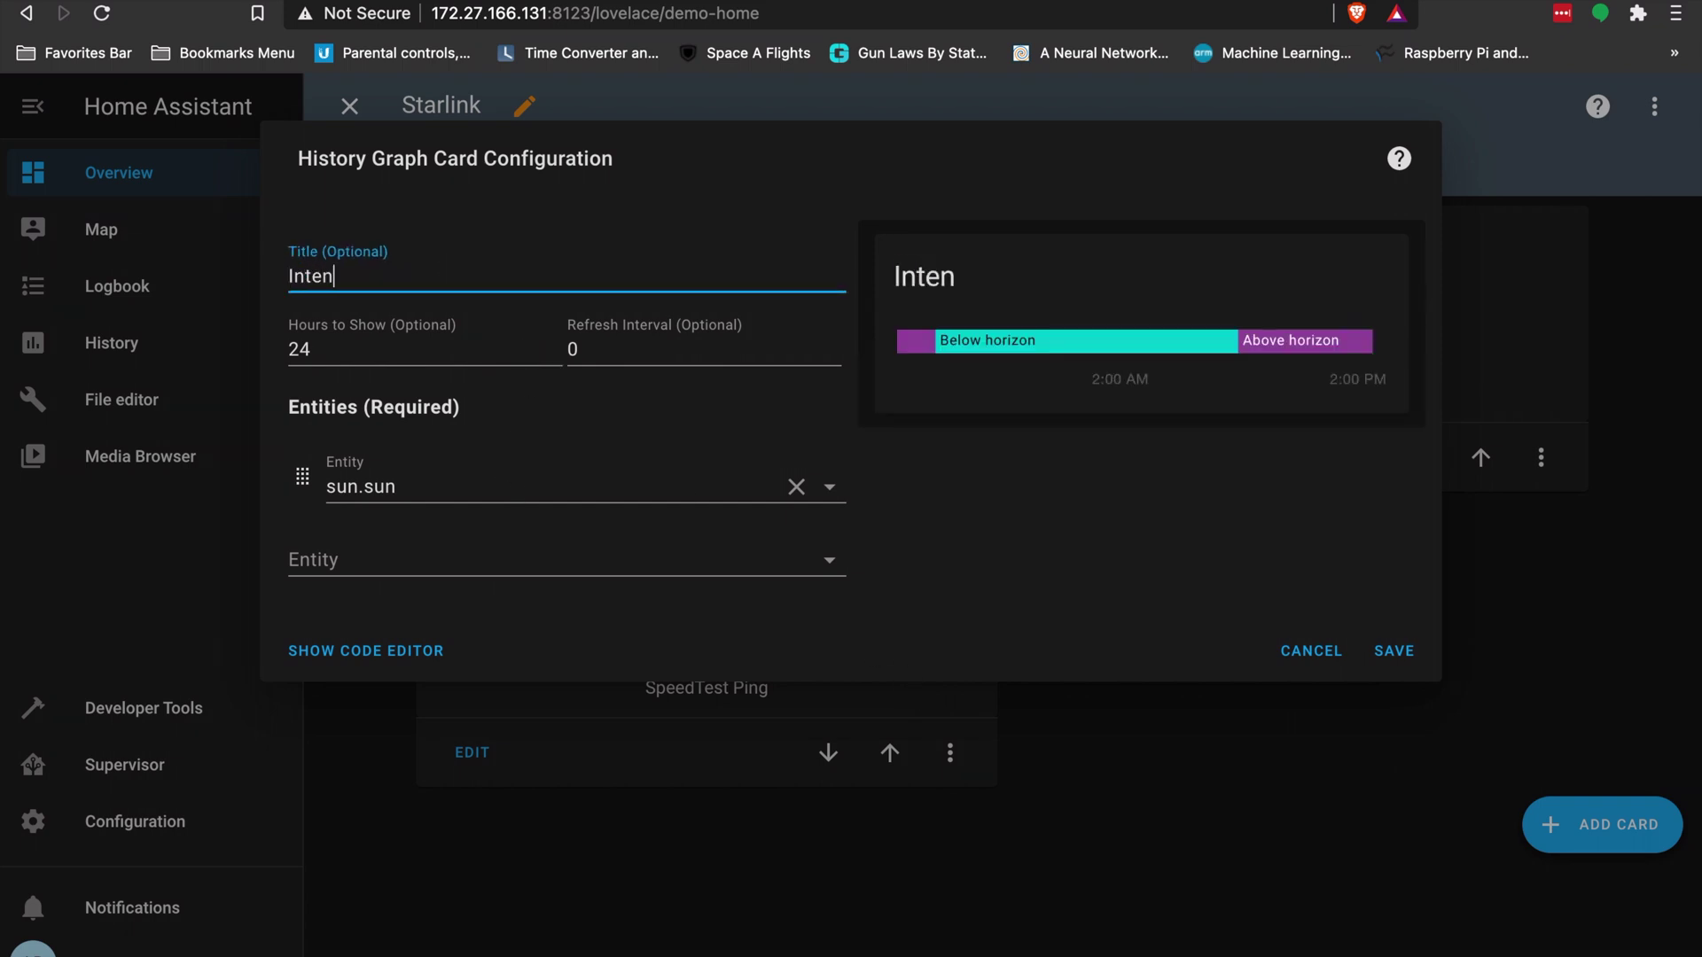
key("BackSpace")
type("rnet Uptime")
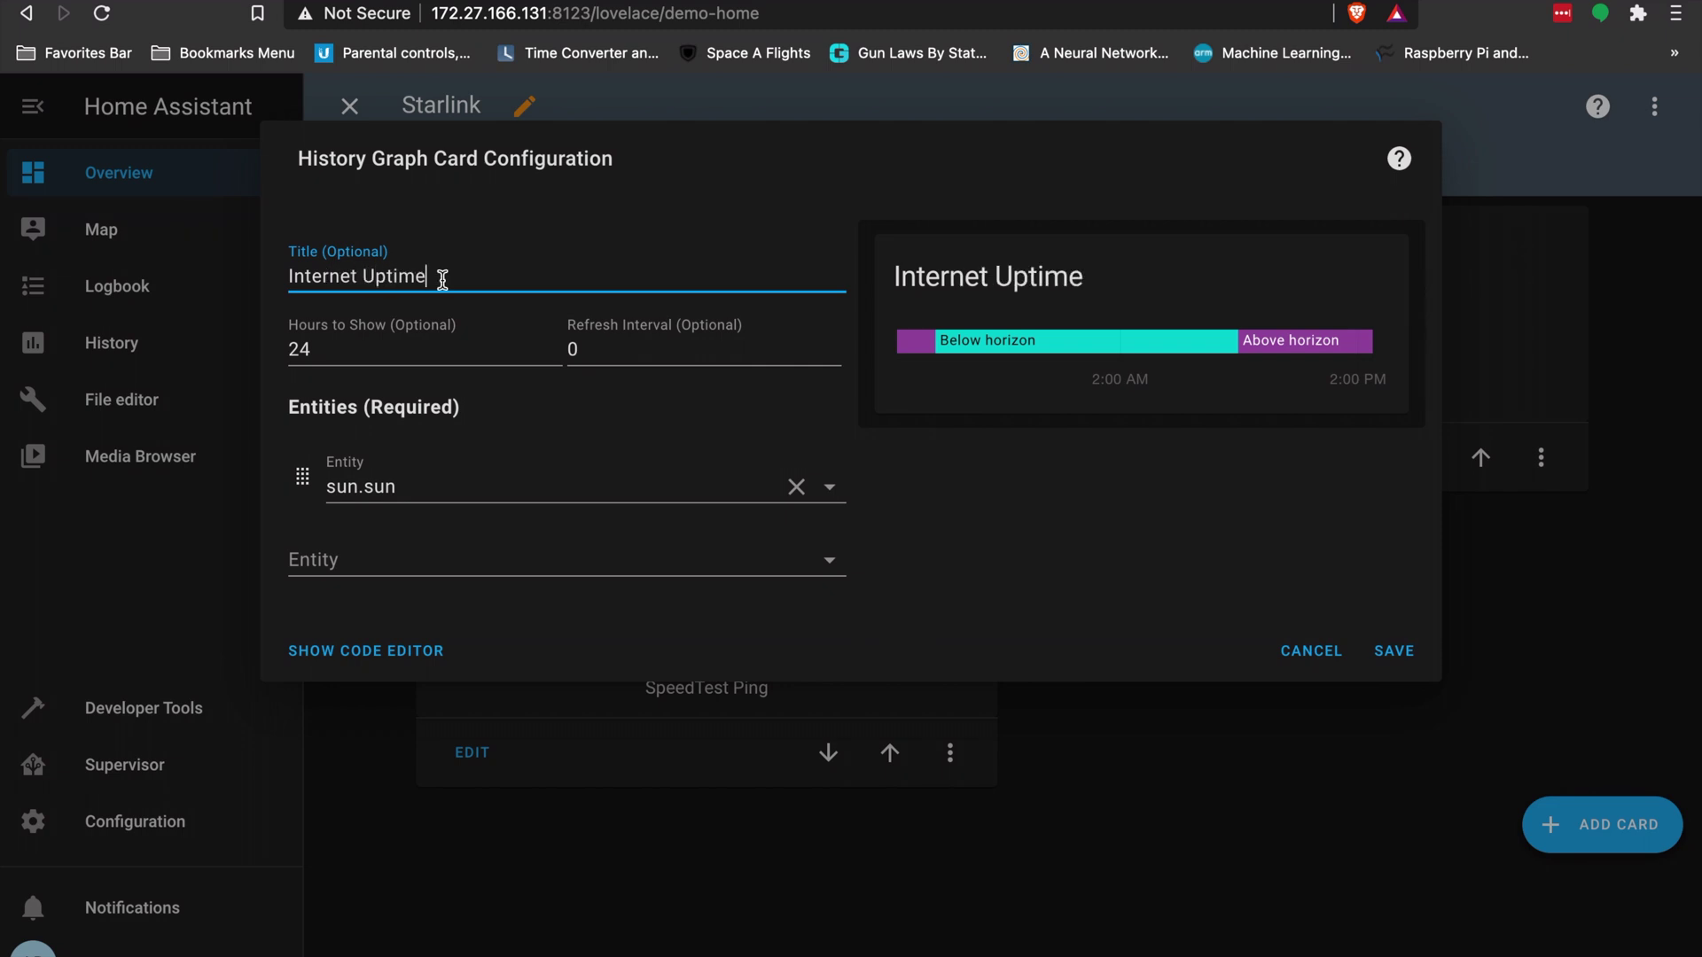
left_click(426, 353)
double_click(426, 353)
type("1")
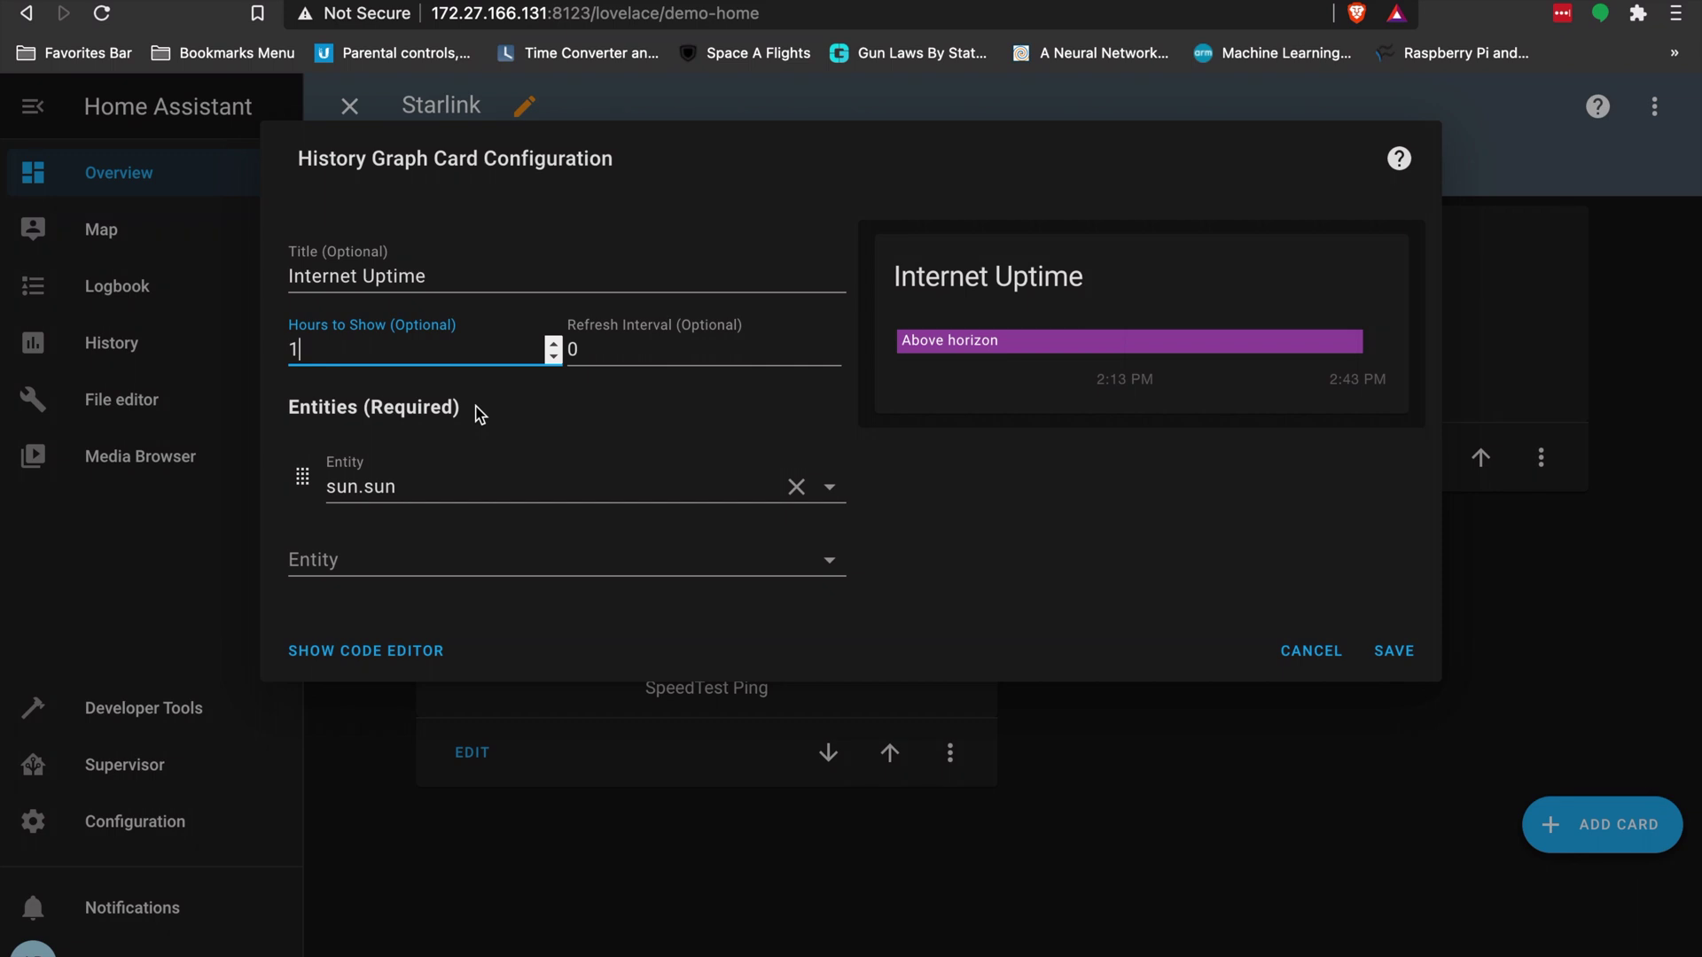
Set the history graph's entity to binary_sensor.internet_uptime with a refresh interval of 1, and save the card
left_click(441, 491)
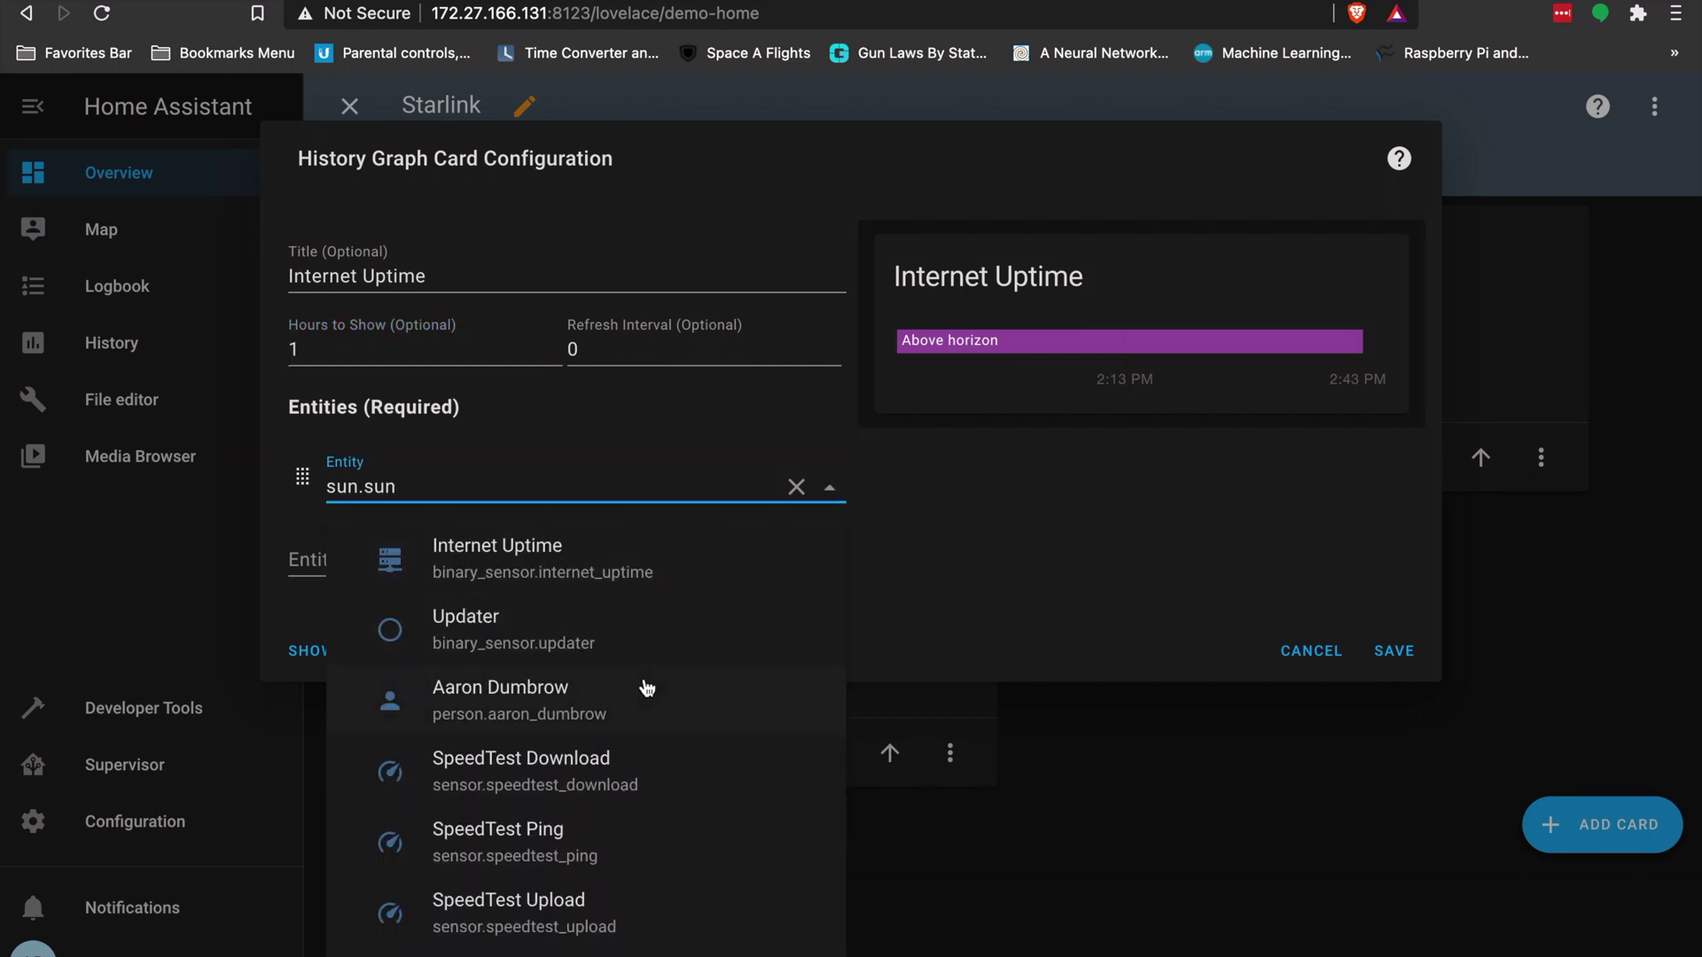
scroll(645, 688, "down", 2)
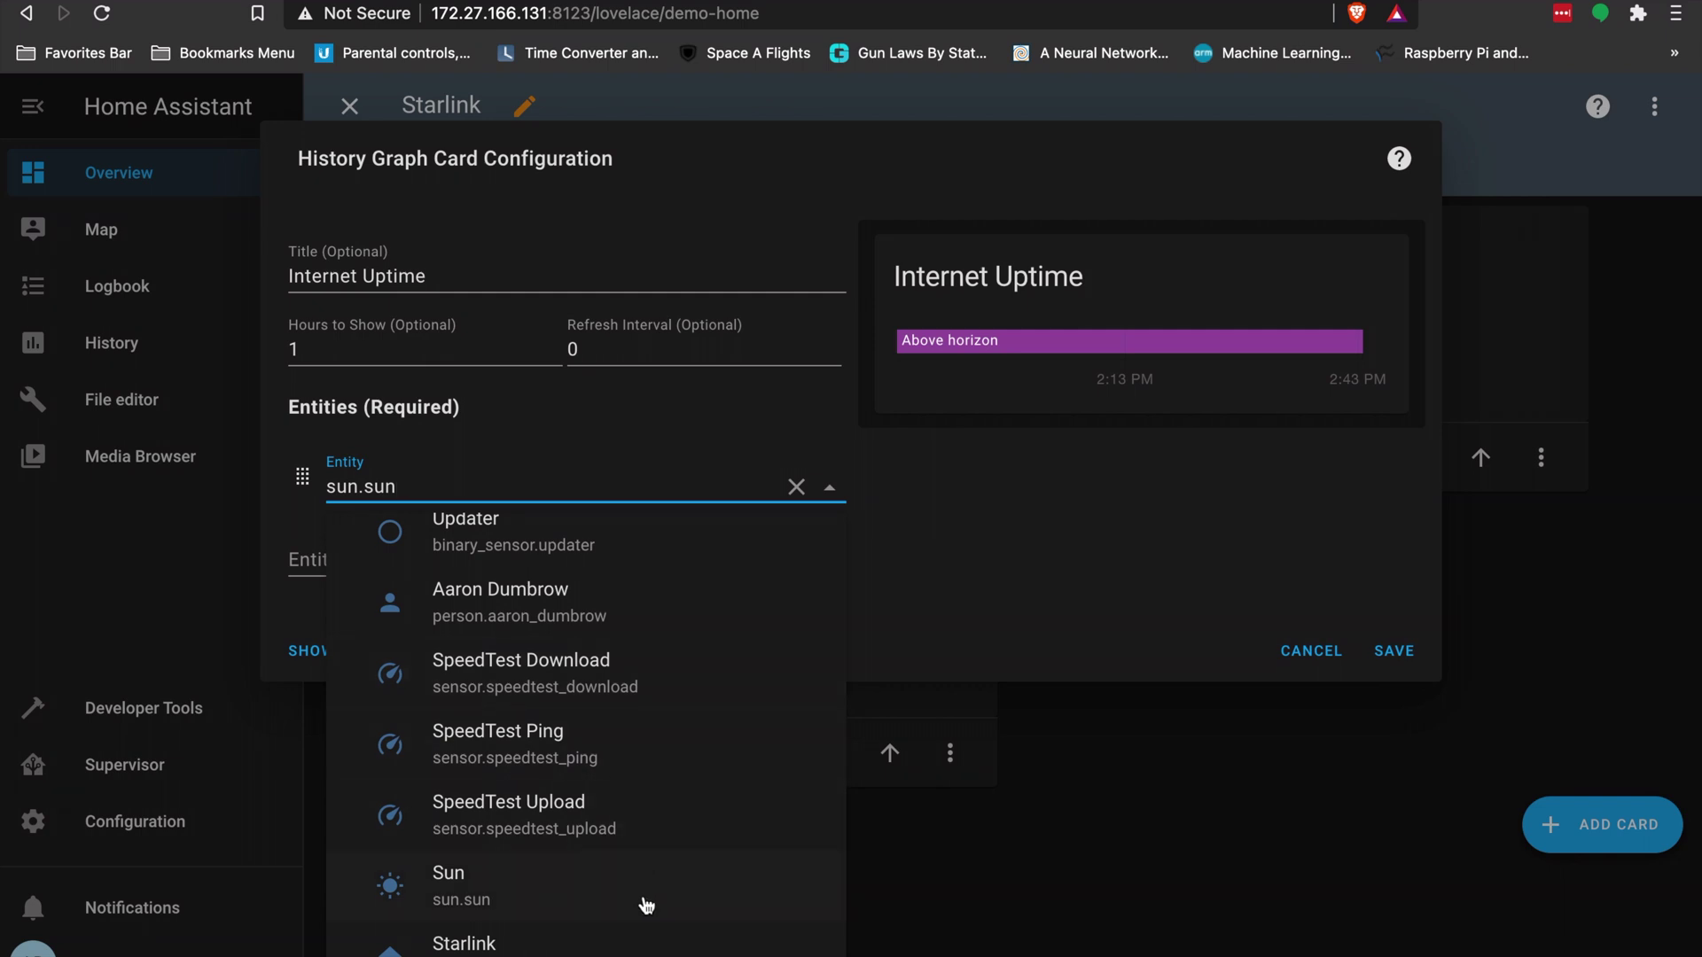
scroll(646, 904, "up", 1)
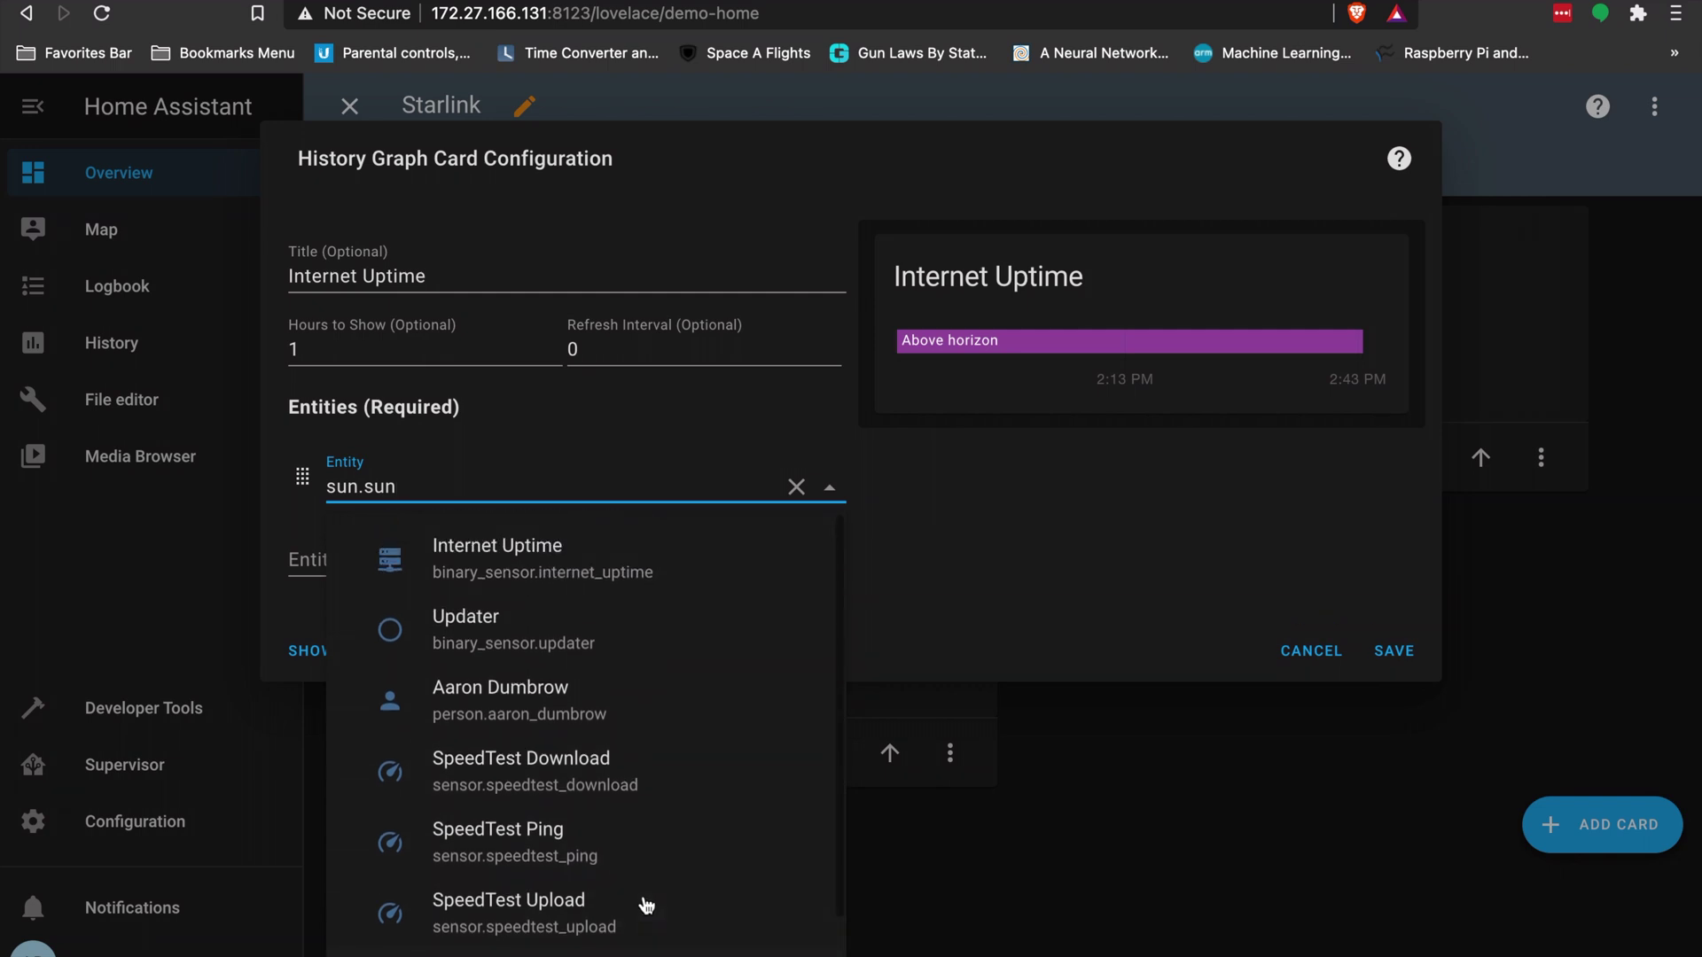
left_click(673, 566)
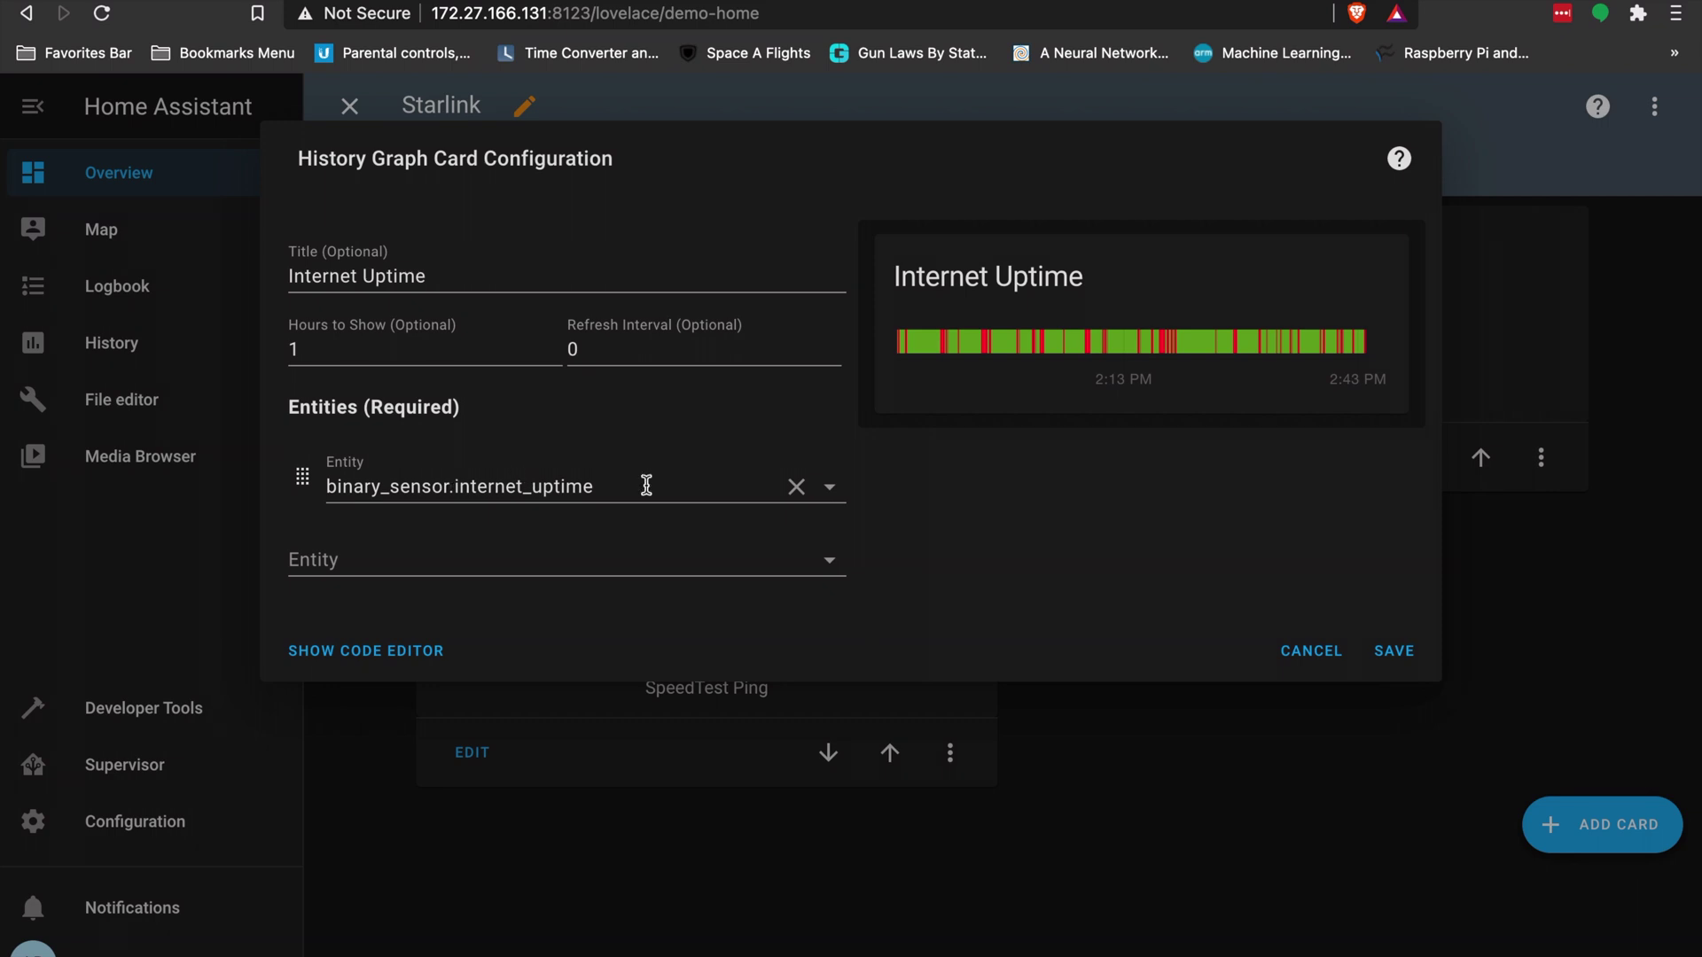
left_click(625, 351)
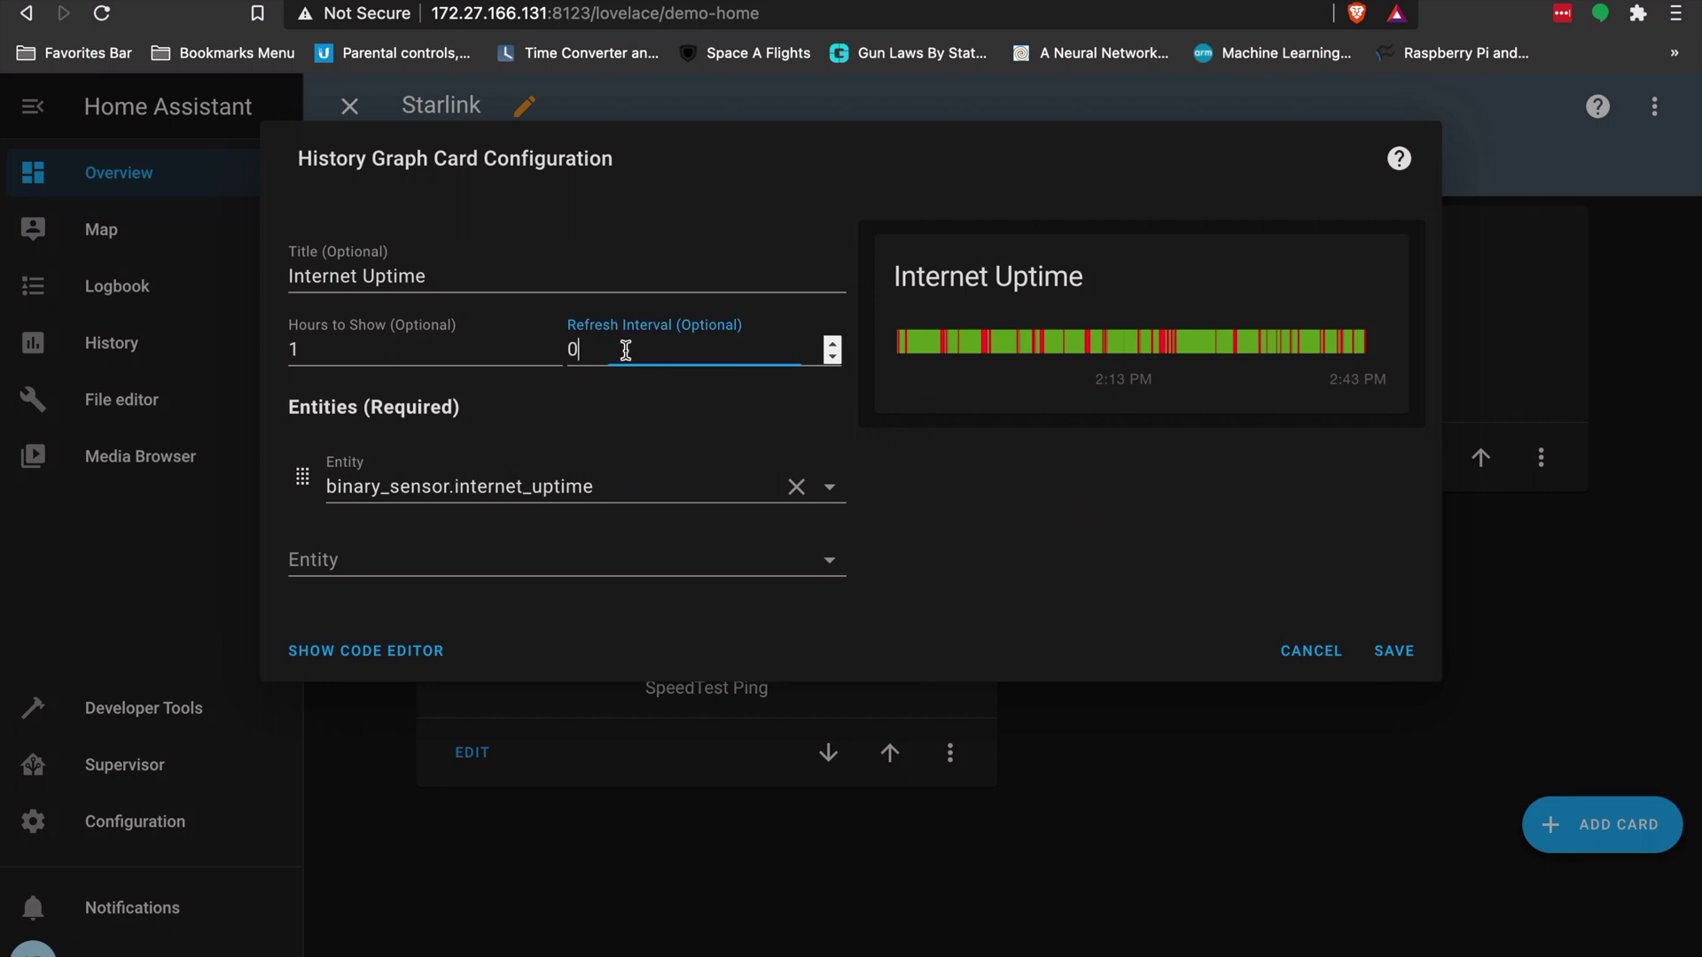
left_click(831, 342)
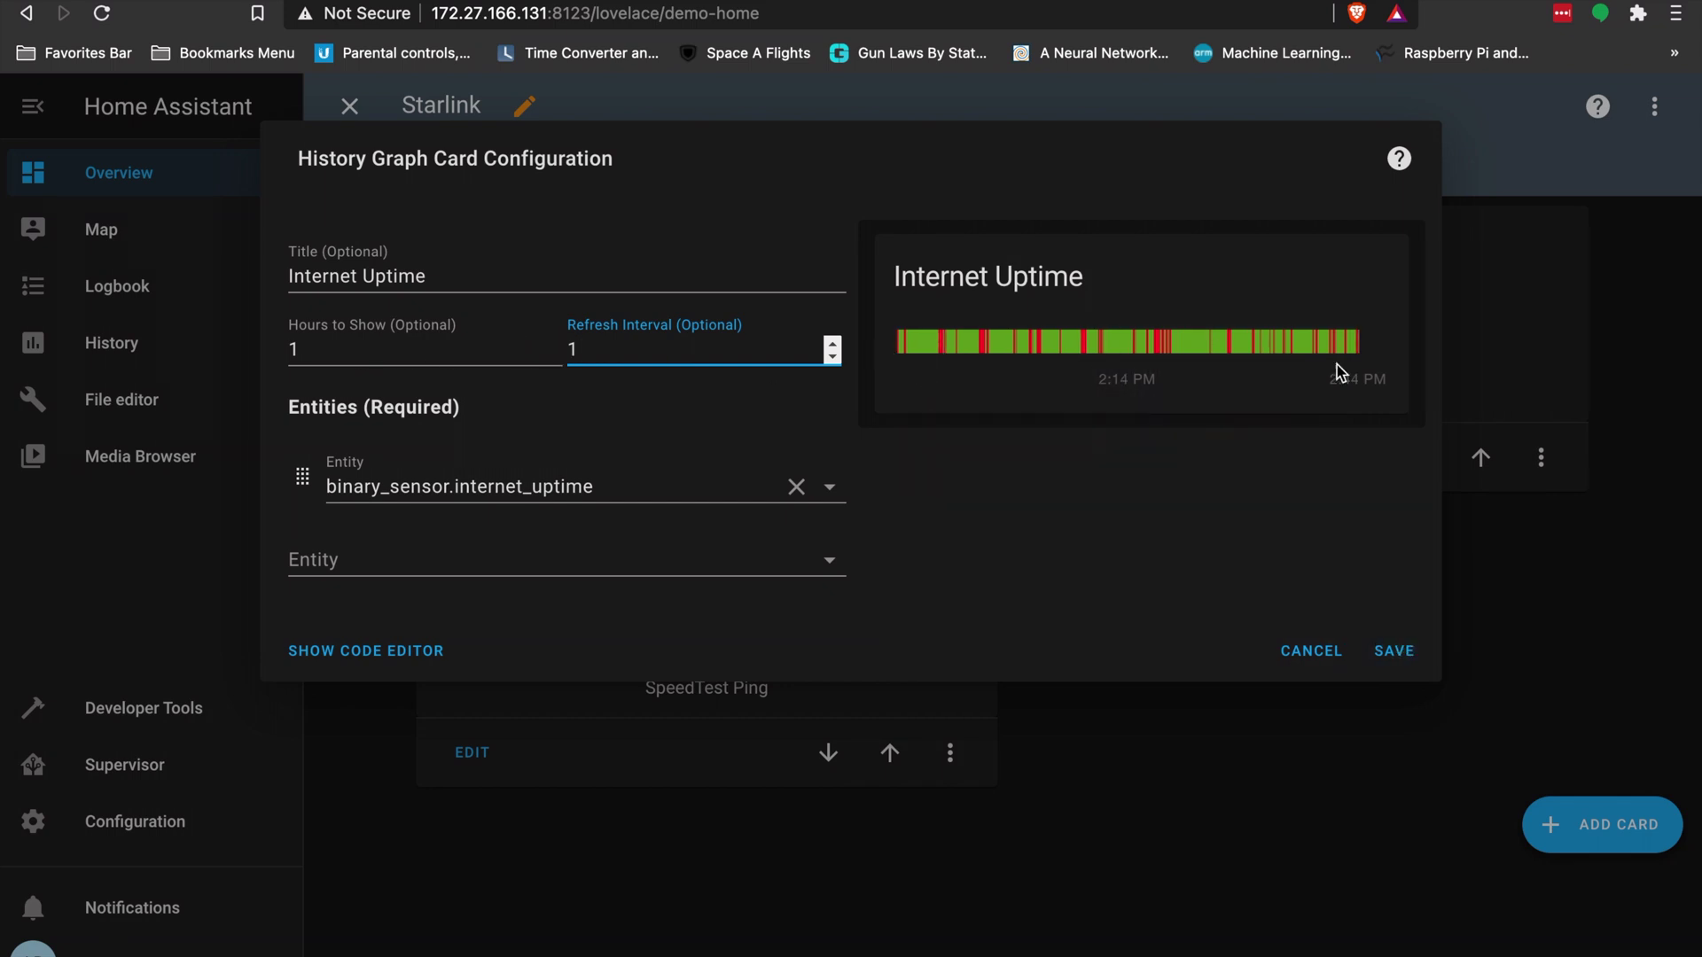
left_click(1394, 651)
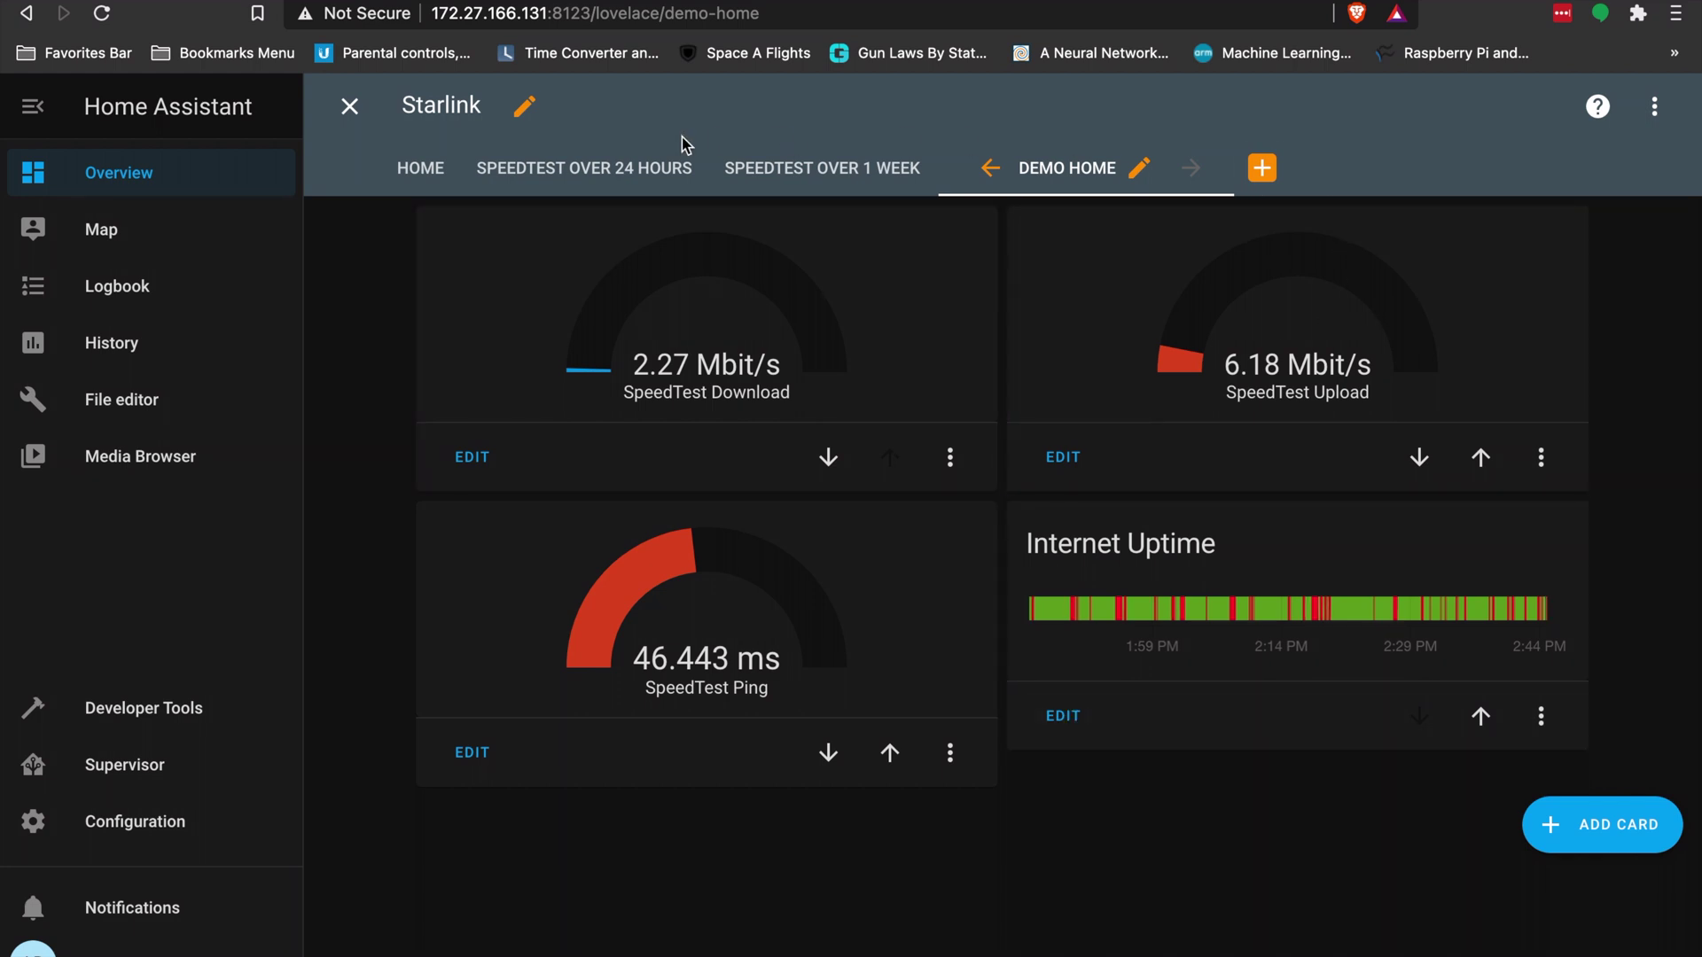
Check the layout of the SpeedTest over 24 Hours view, and start a new dashboard view from Demo Home
left_click(650, 159)
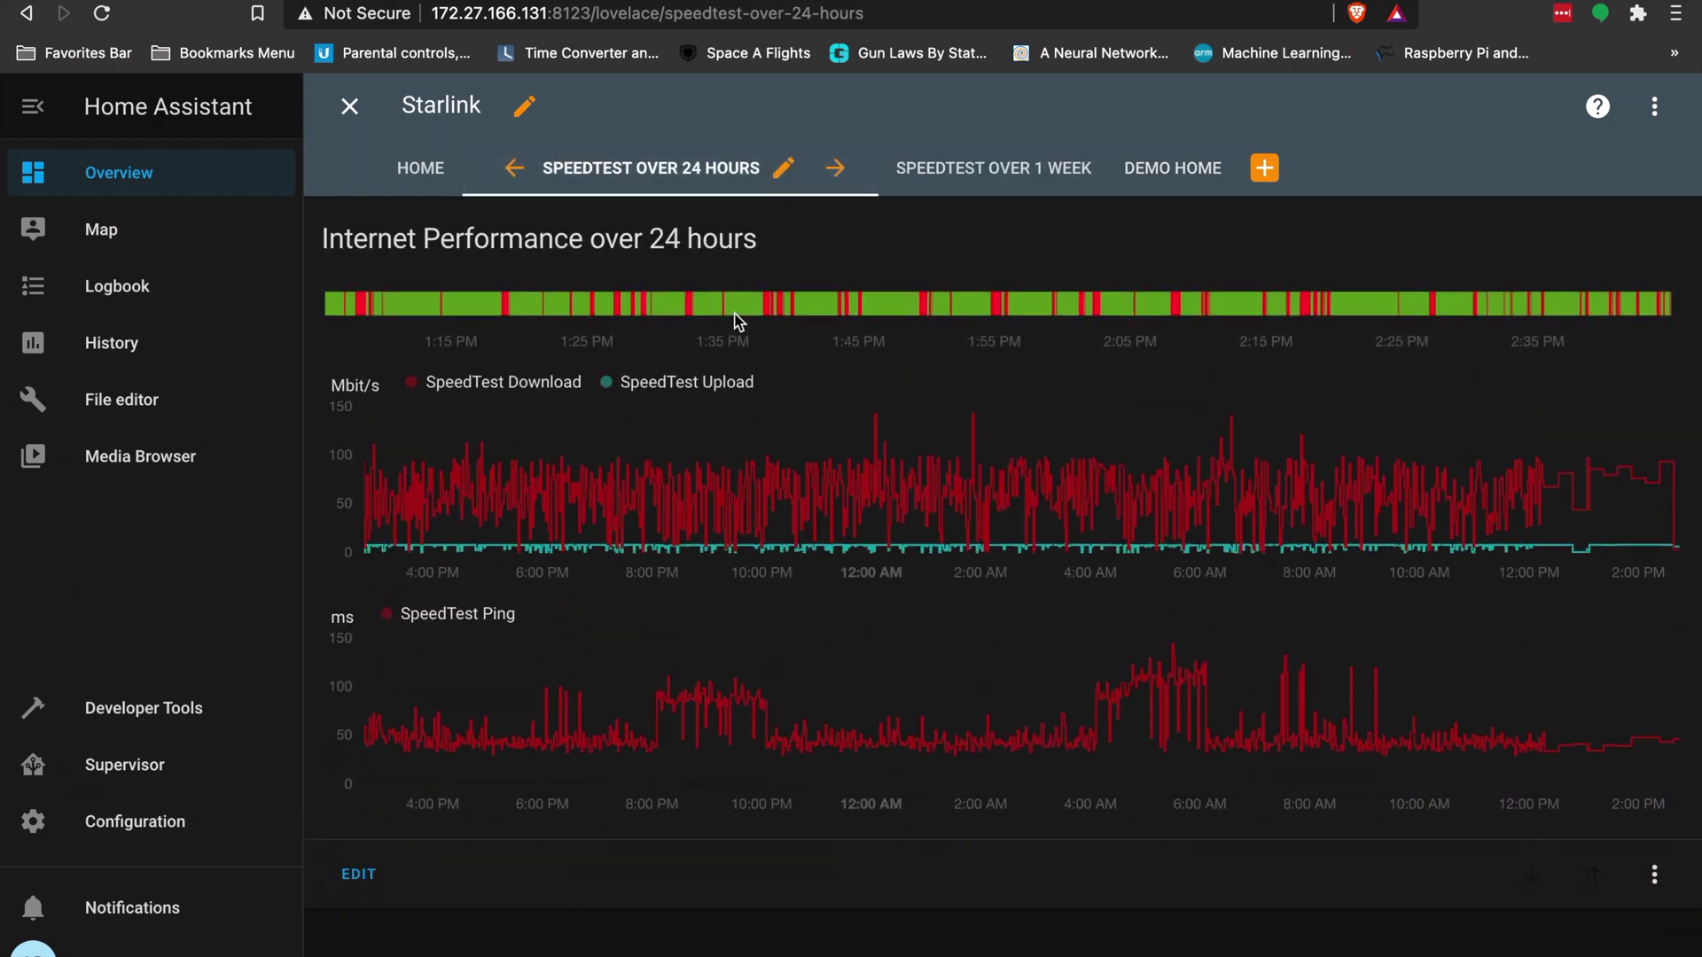
left_click(1173, 169)
left_click(1260, 168)
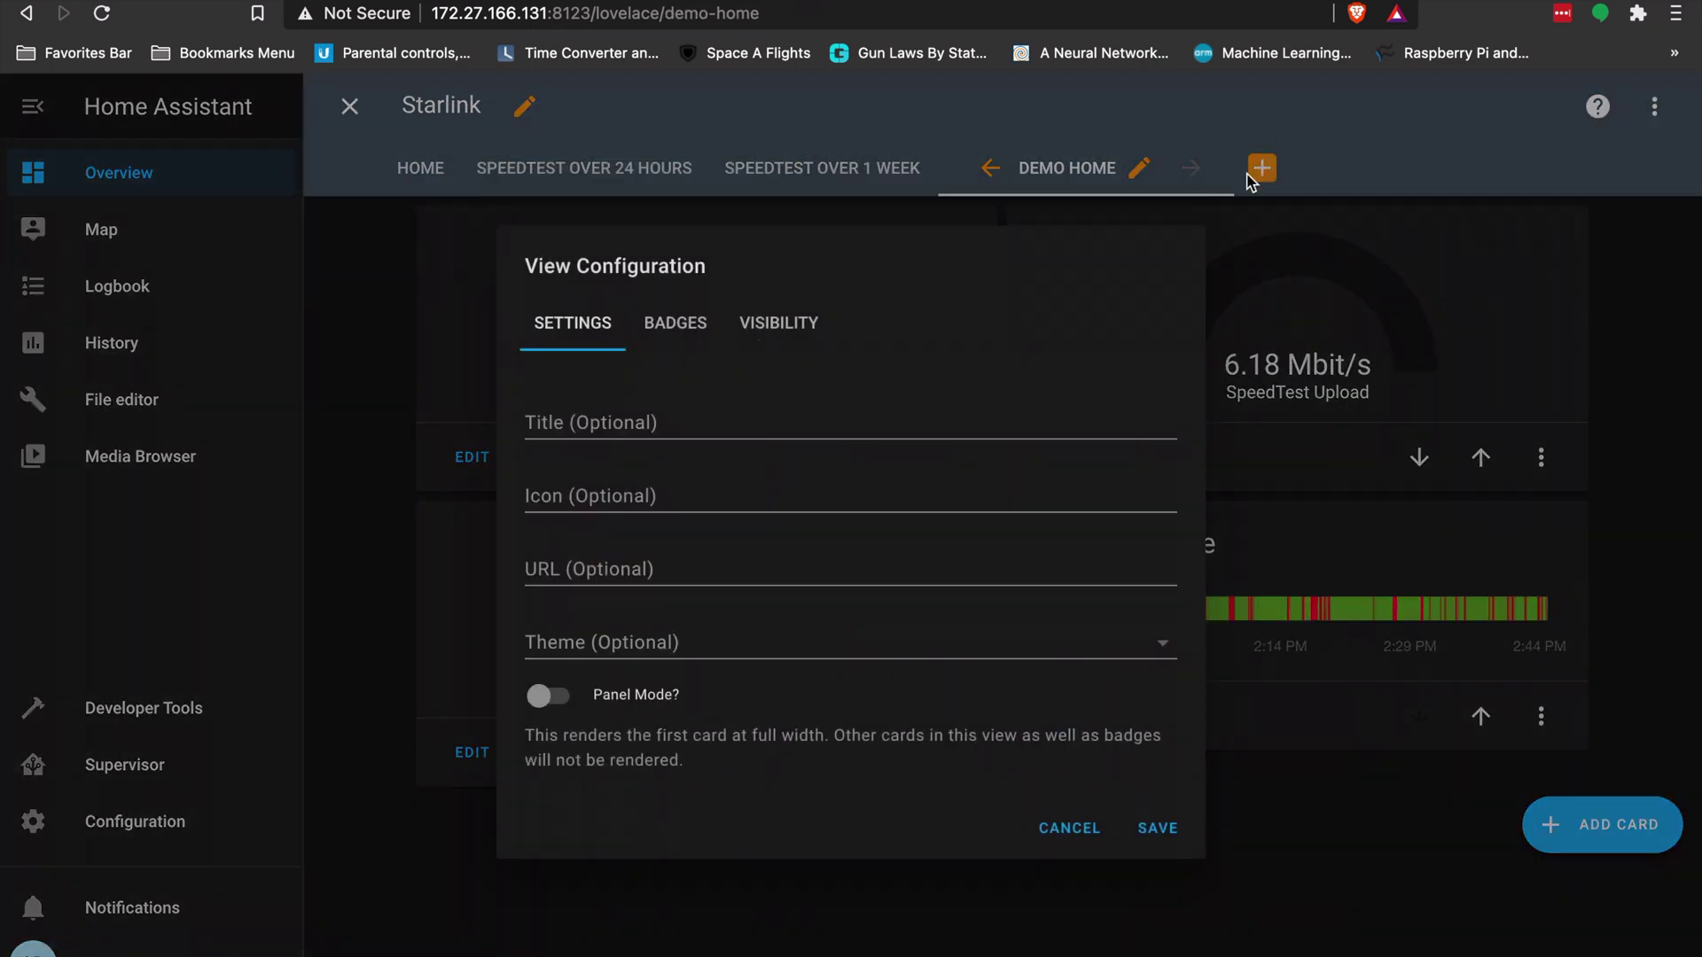
Title the new view Demo SPEEDTEST OVER 24 HOURS, enable panel mode and save the view
left_click(612, 423)
type("Spee")
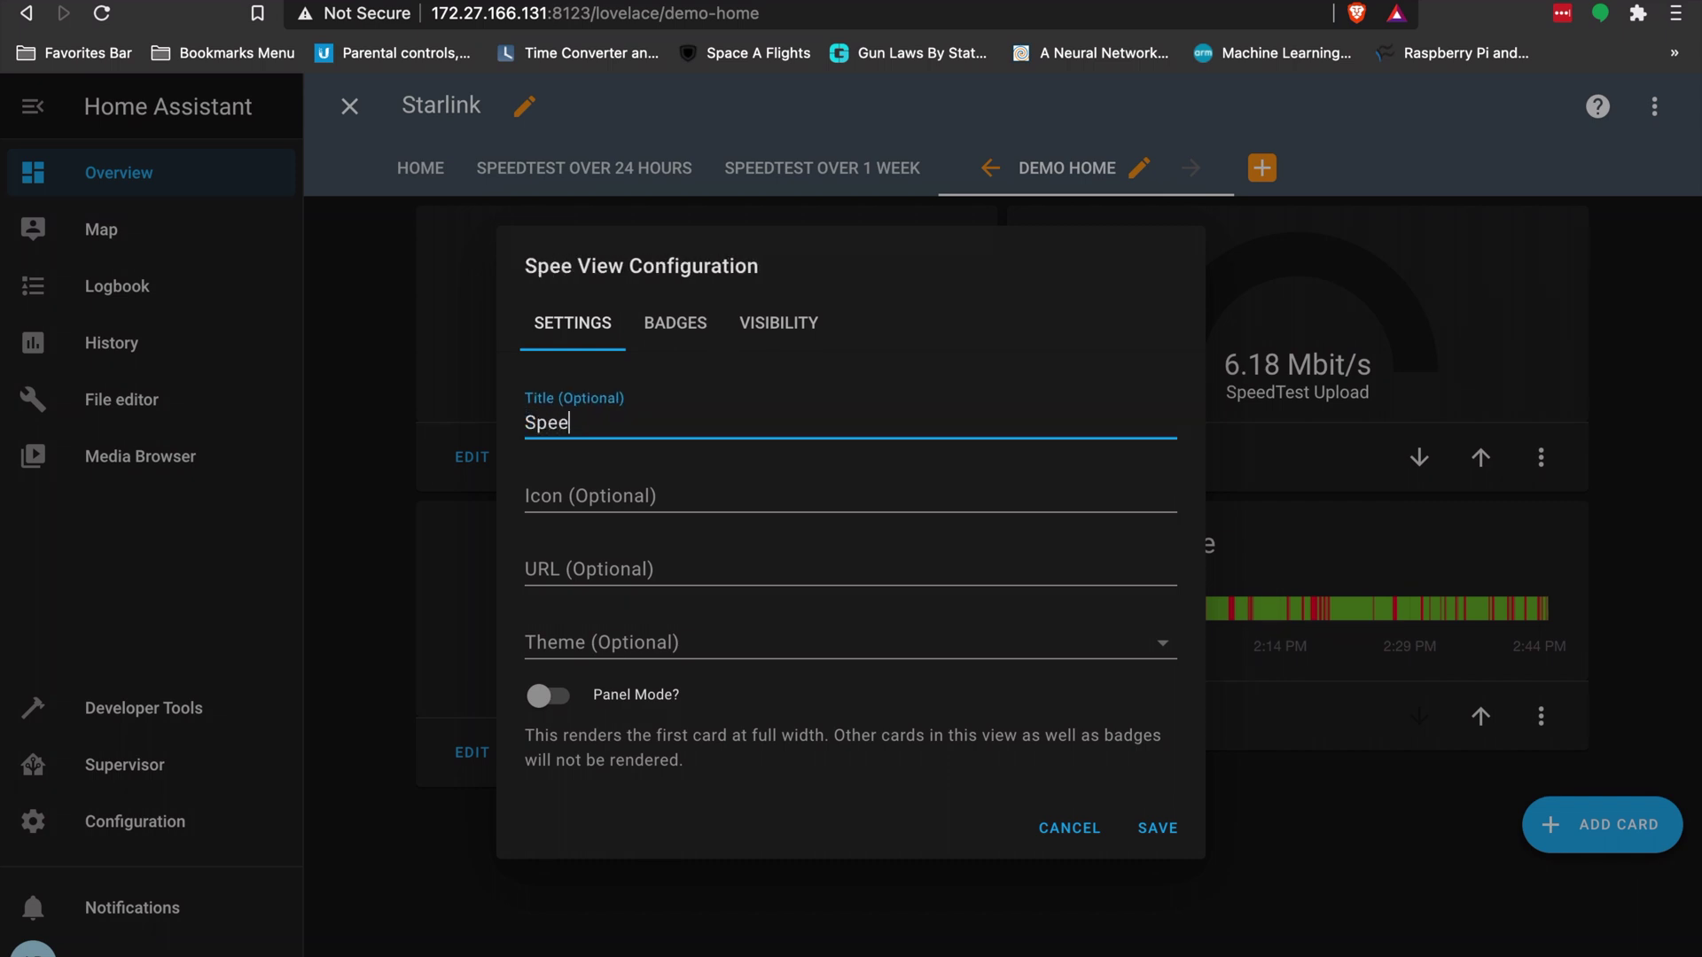
key("BackSpace")
key("BackSpace")
key("BackSpace")
key("BackSpace")
type("Demo ")
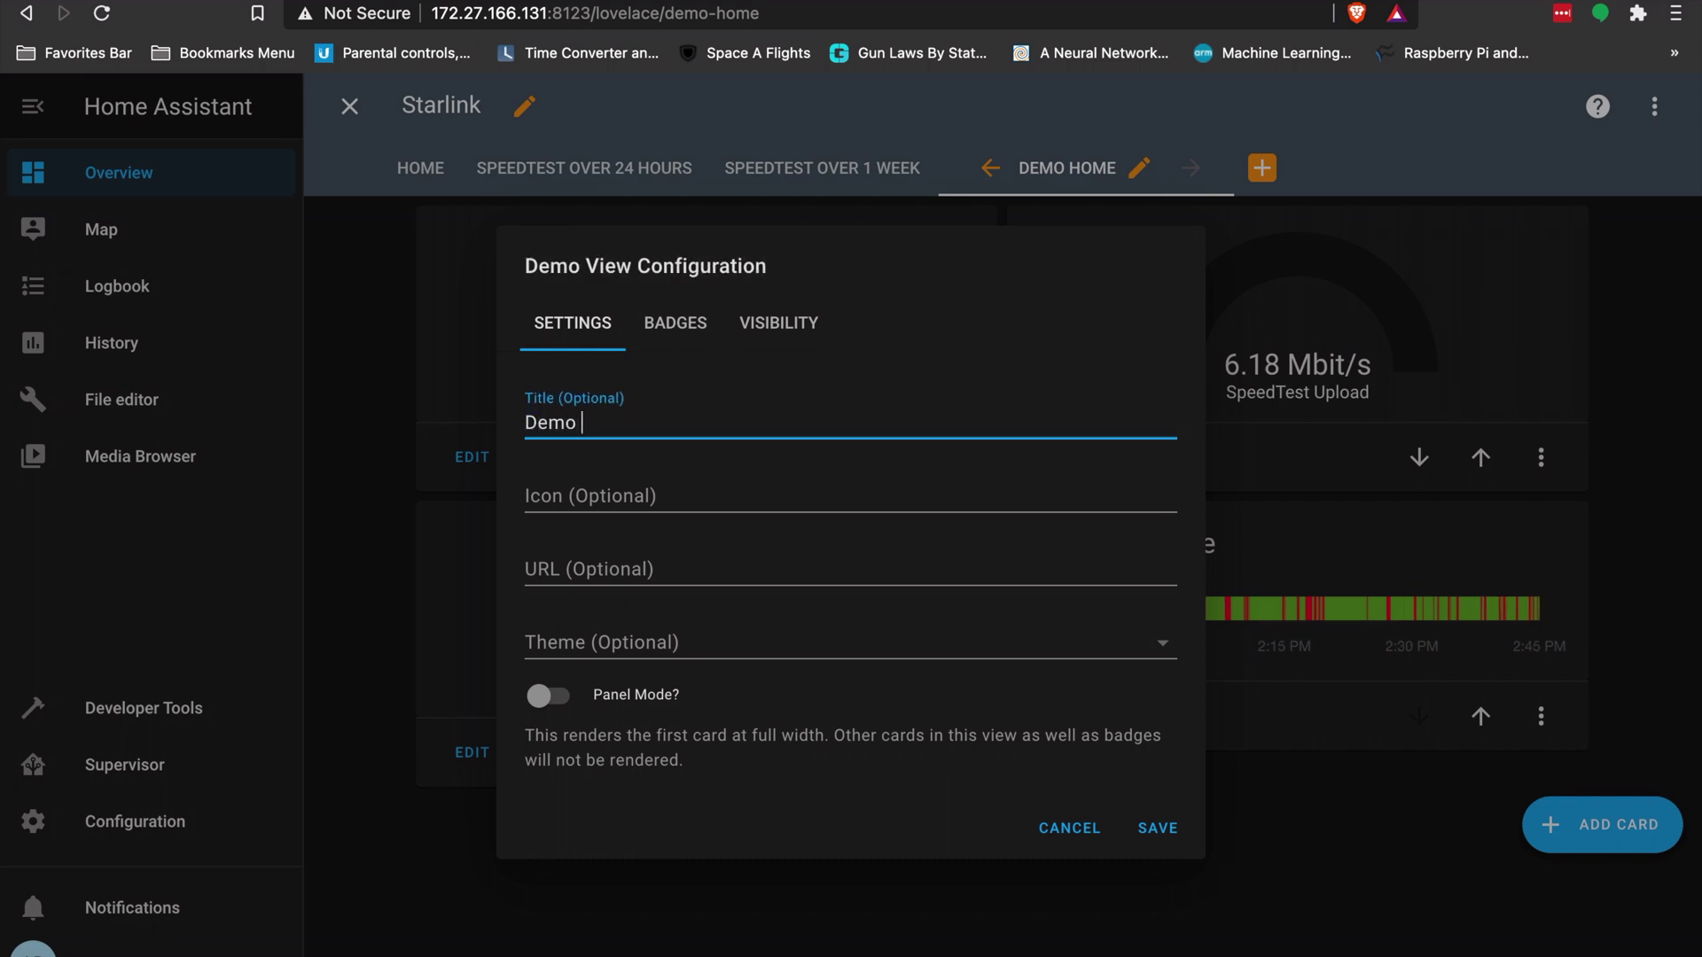
type("SPEE")
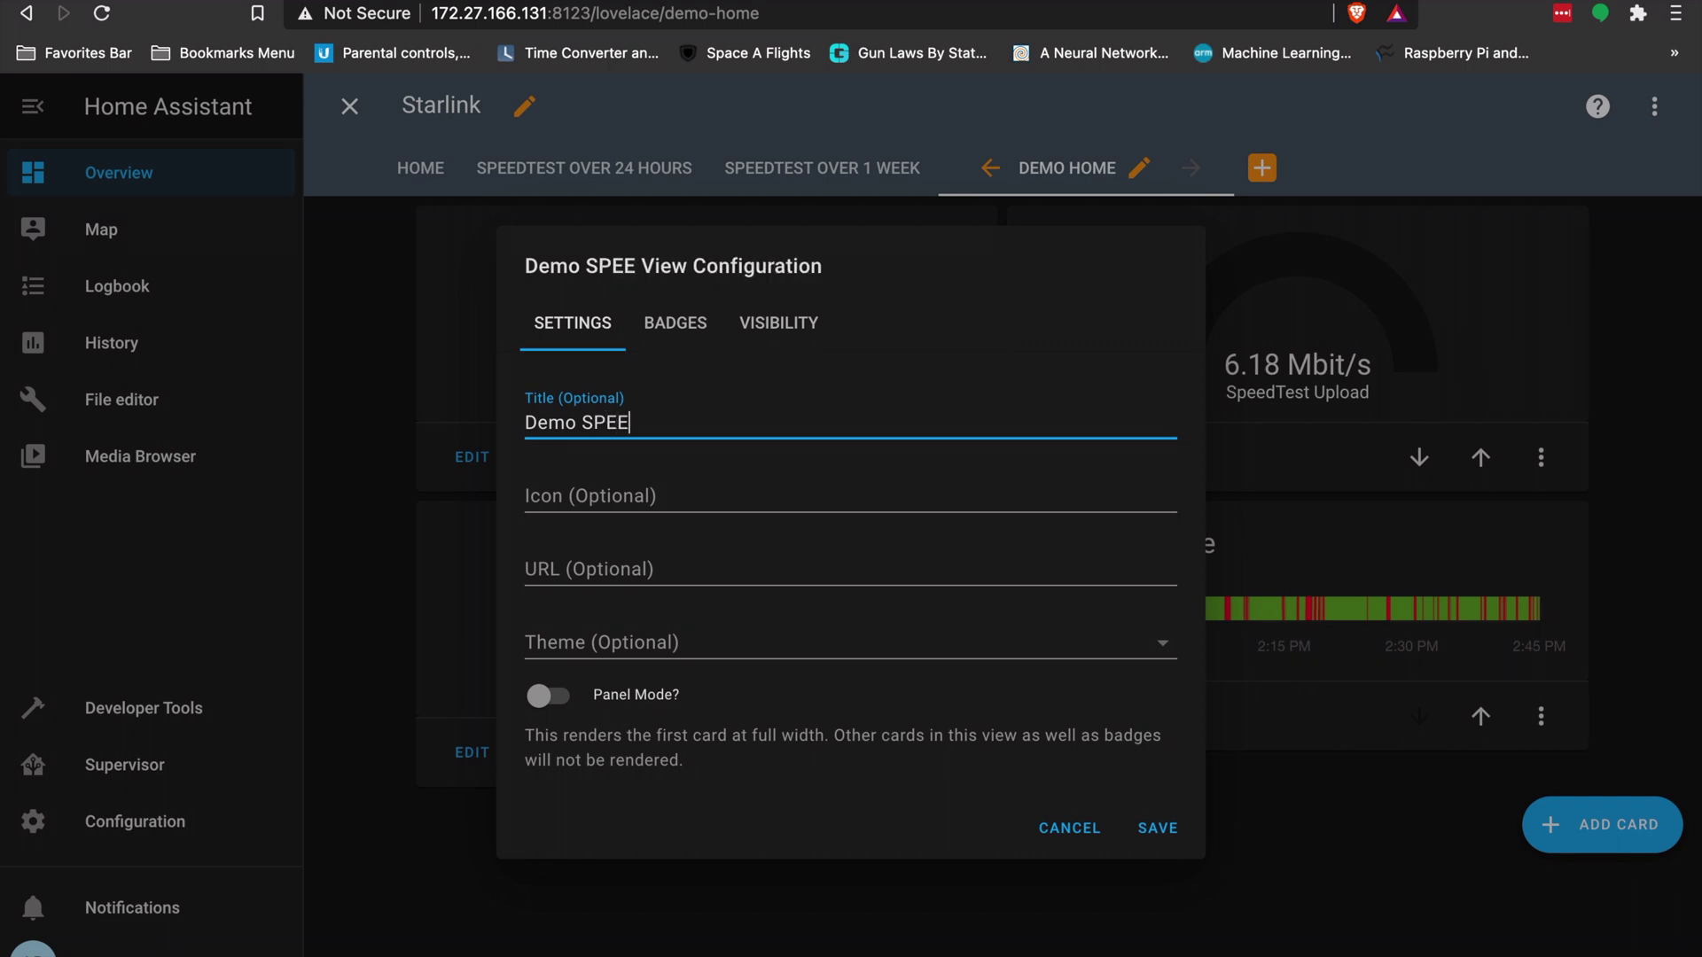
type("DTEST OVE")
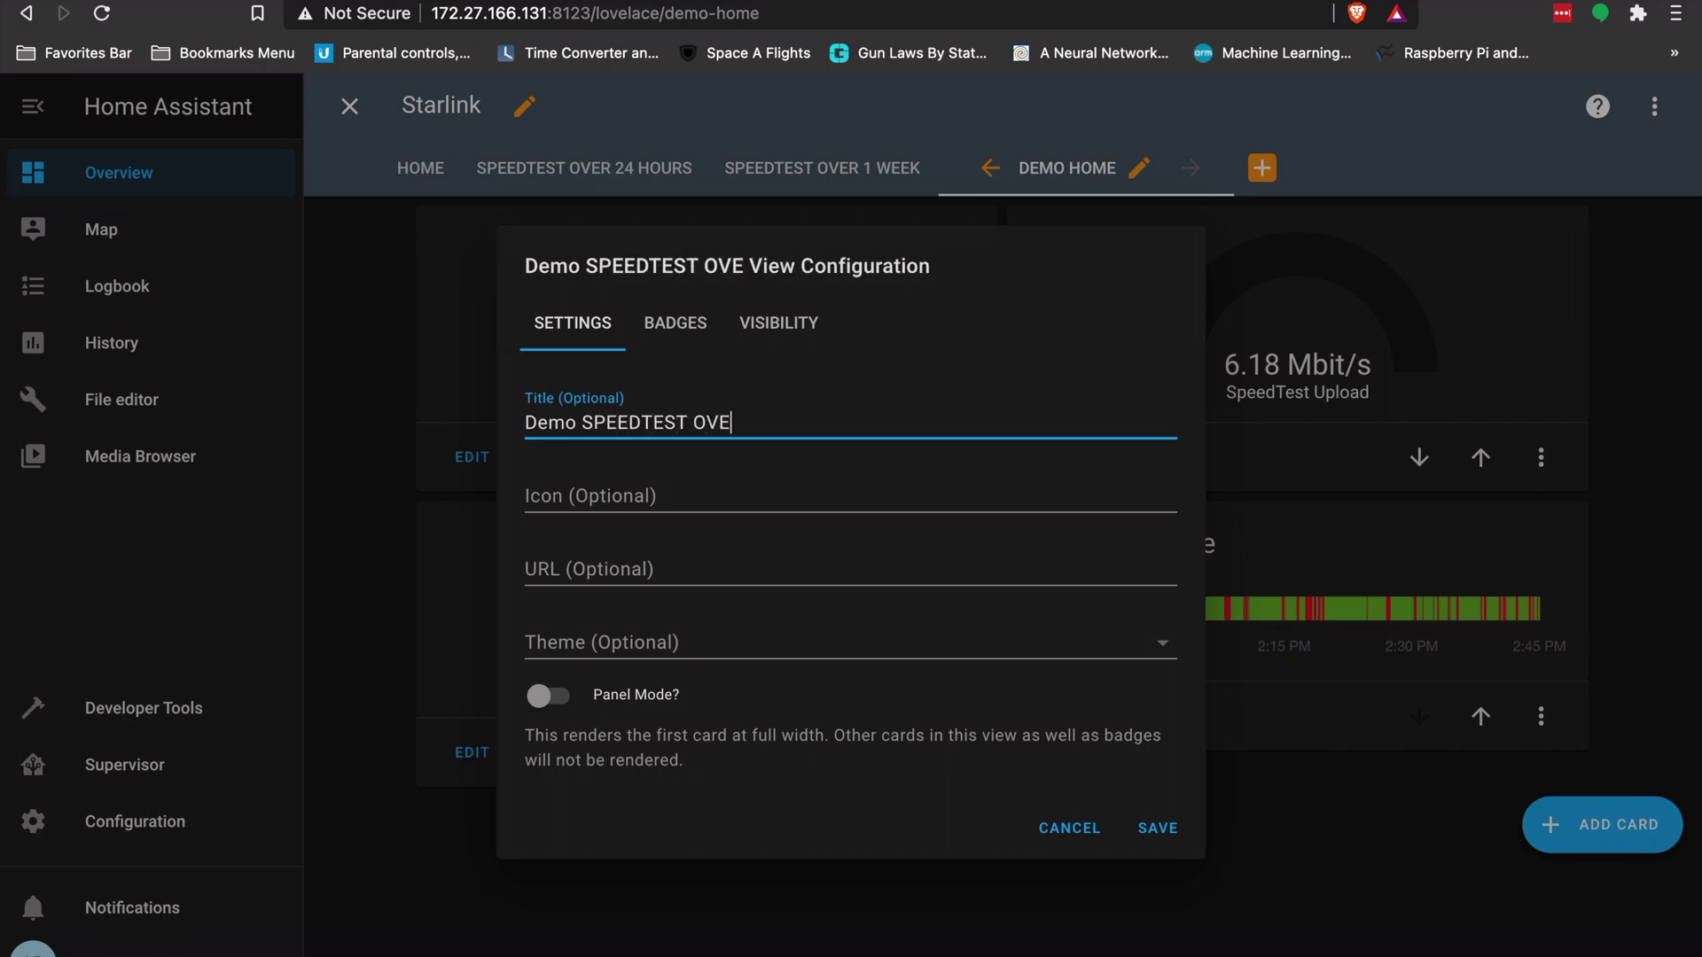
type("R 24 Hours\\")
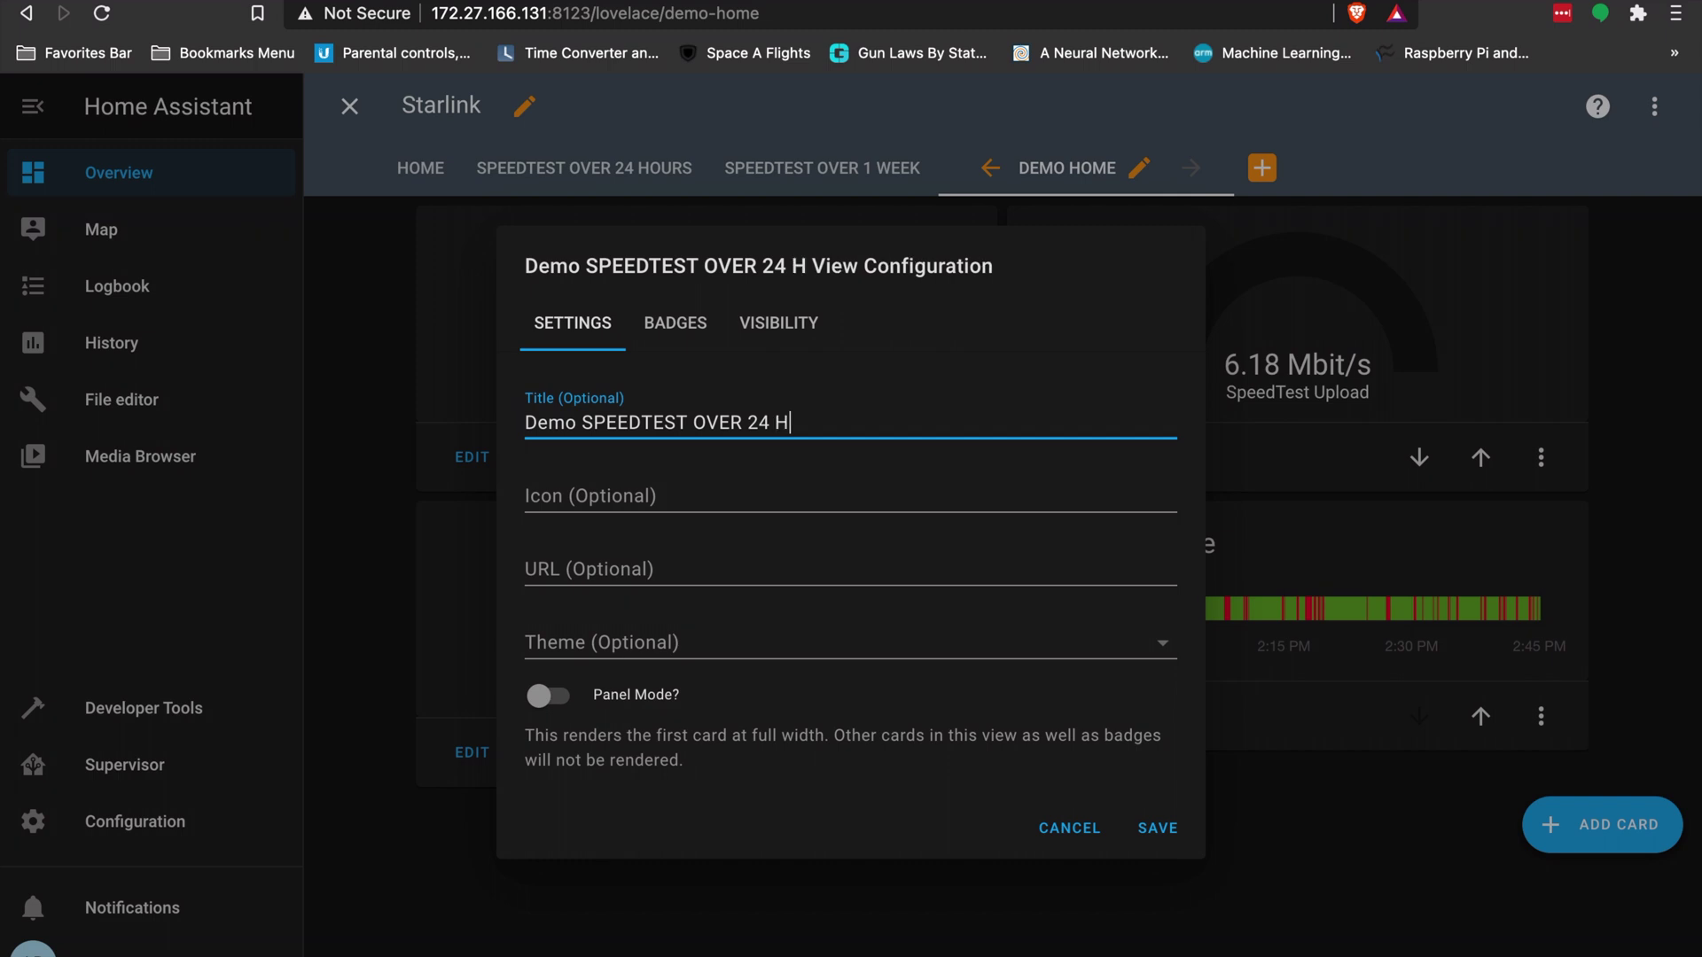
key("BackSpace")
key("BackSpace")
key("BackSpace")
key("BackSpace")
key("BackSpace")
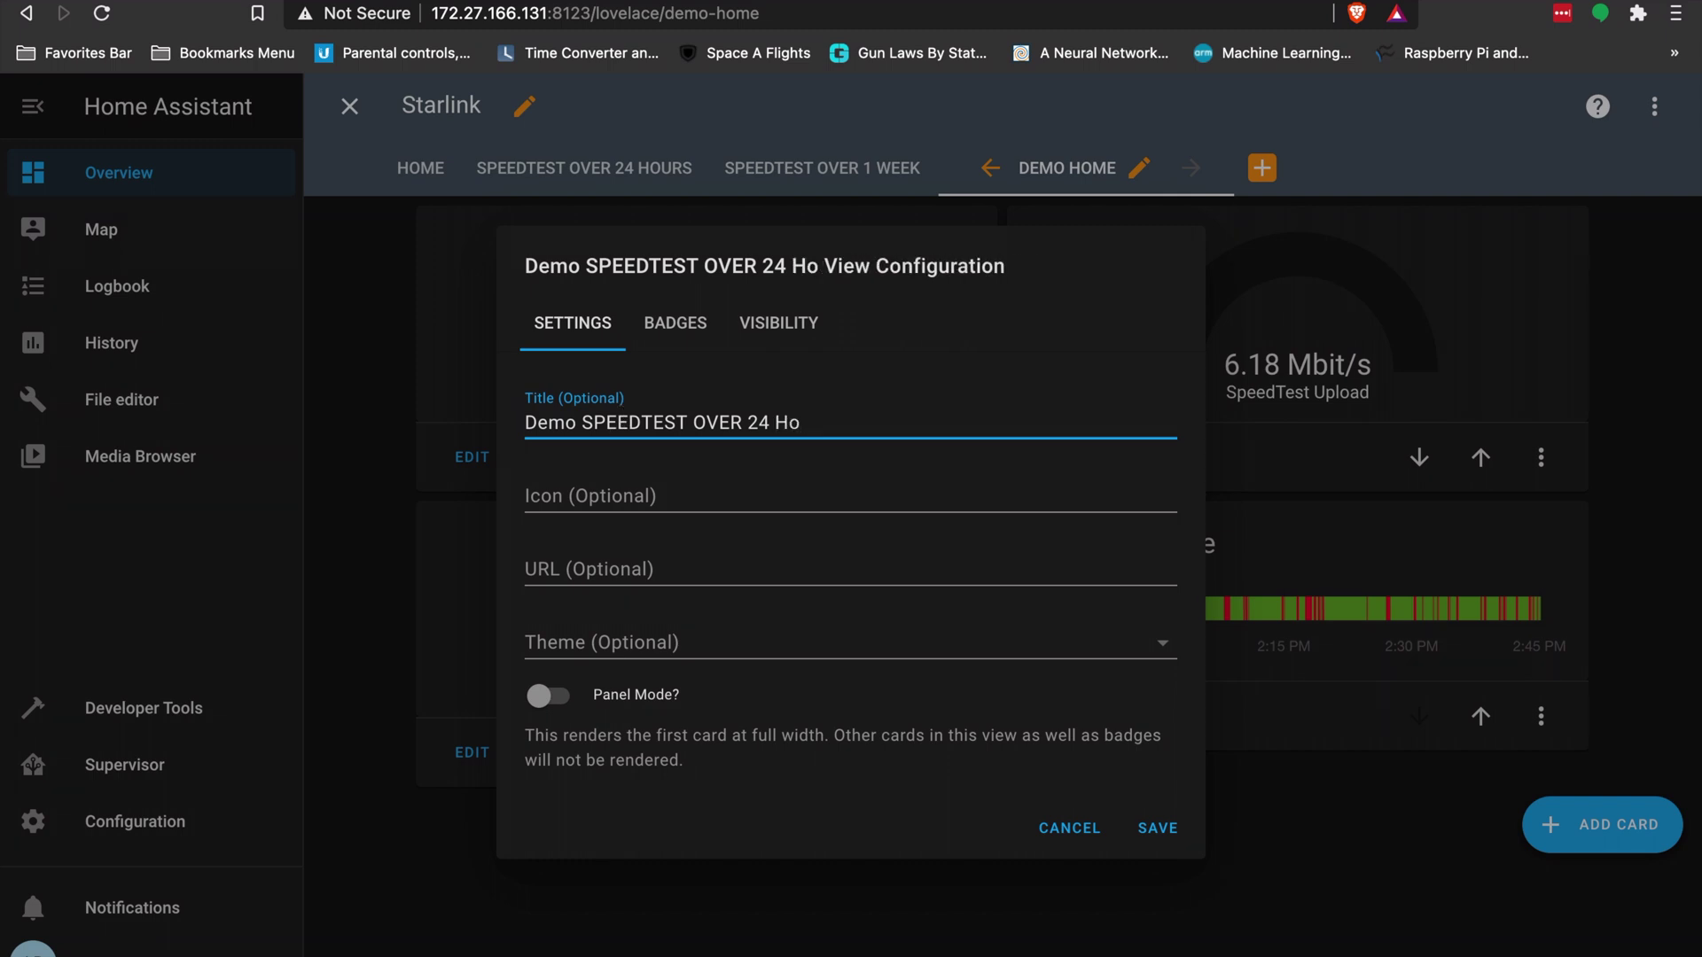
type("OURS")
left_click(741, 456)
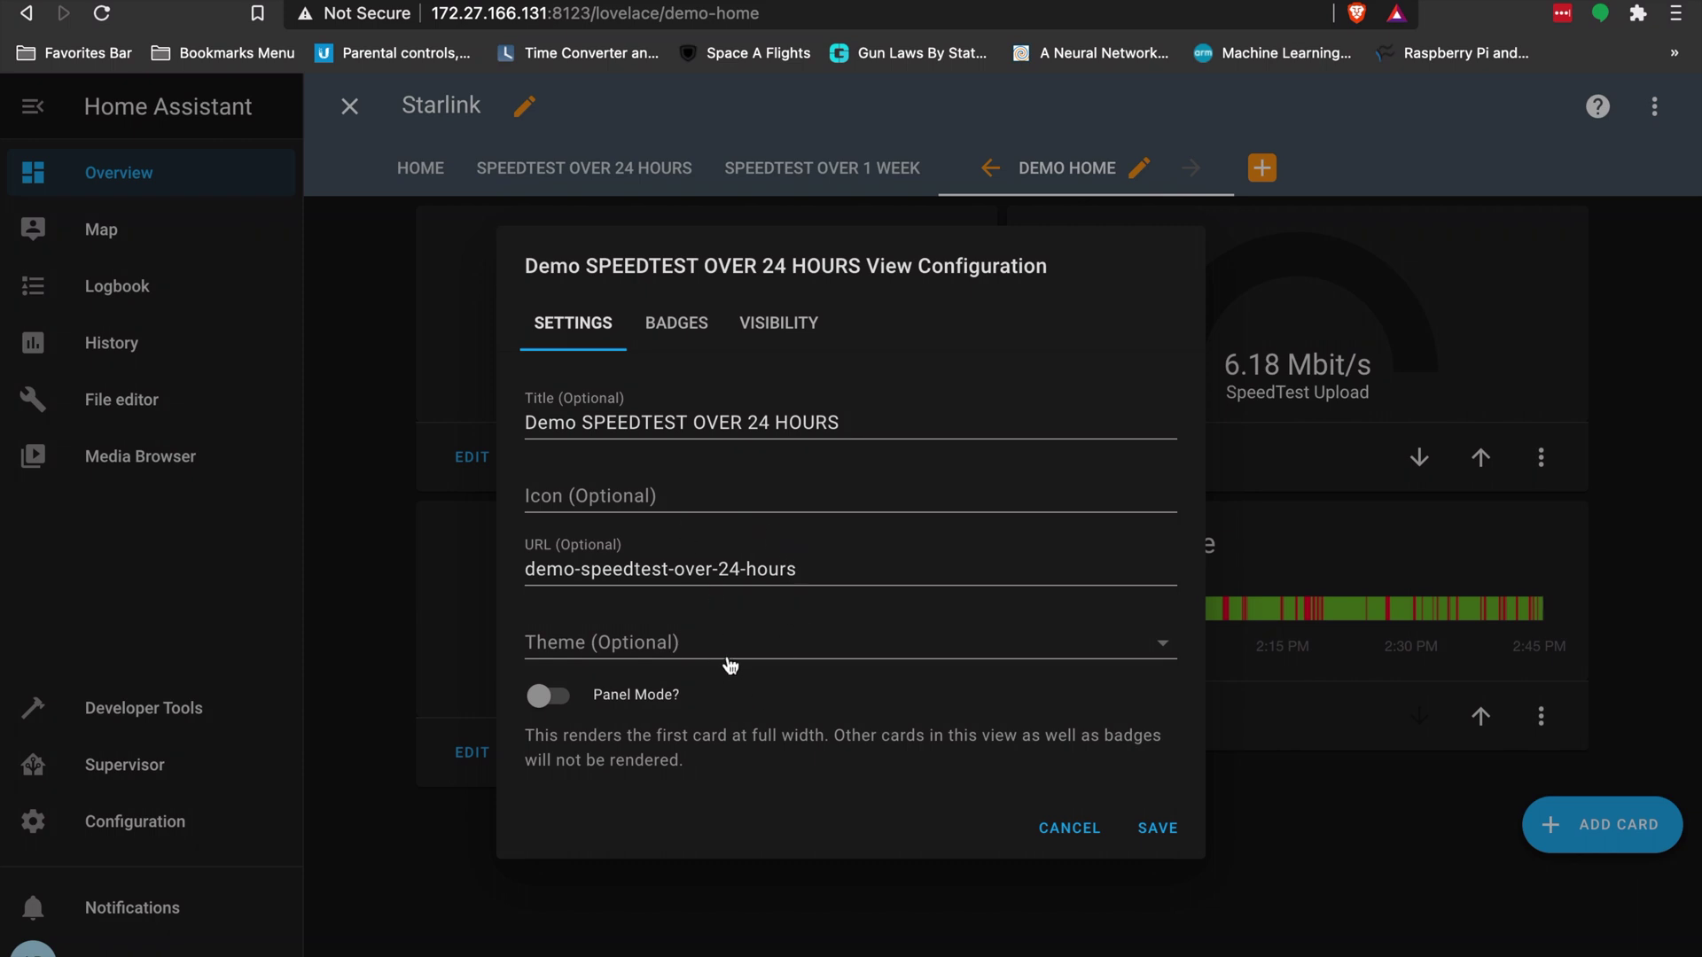
left_click(562, 696)
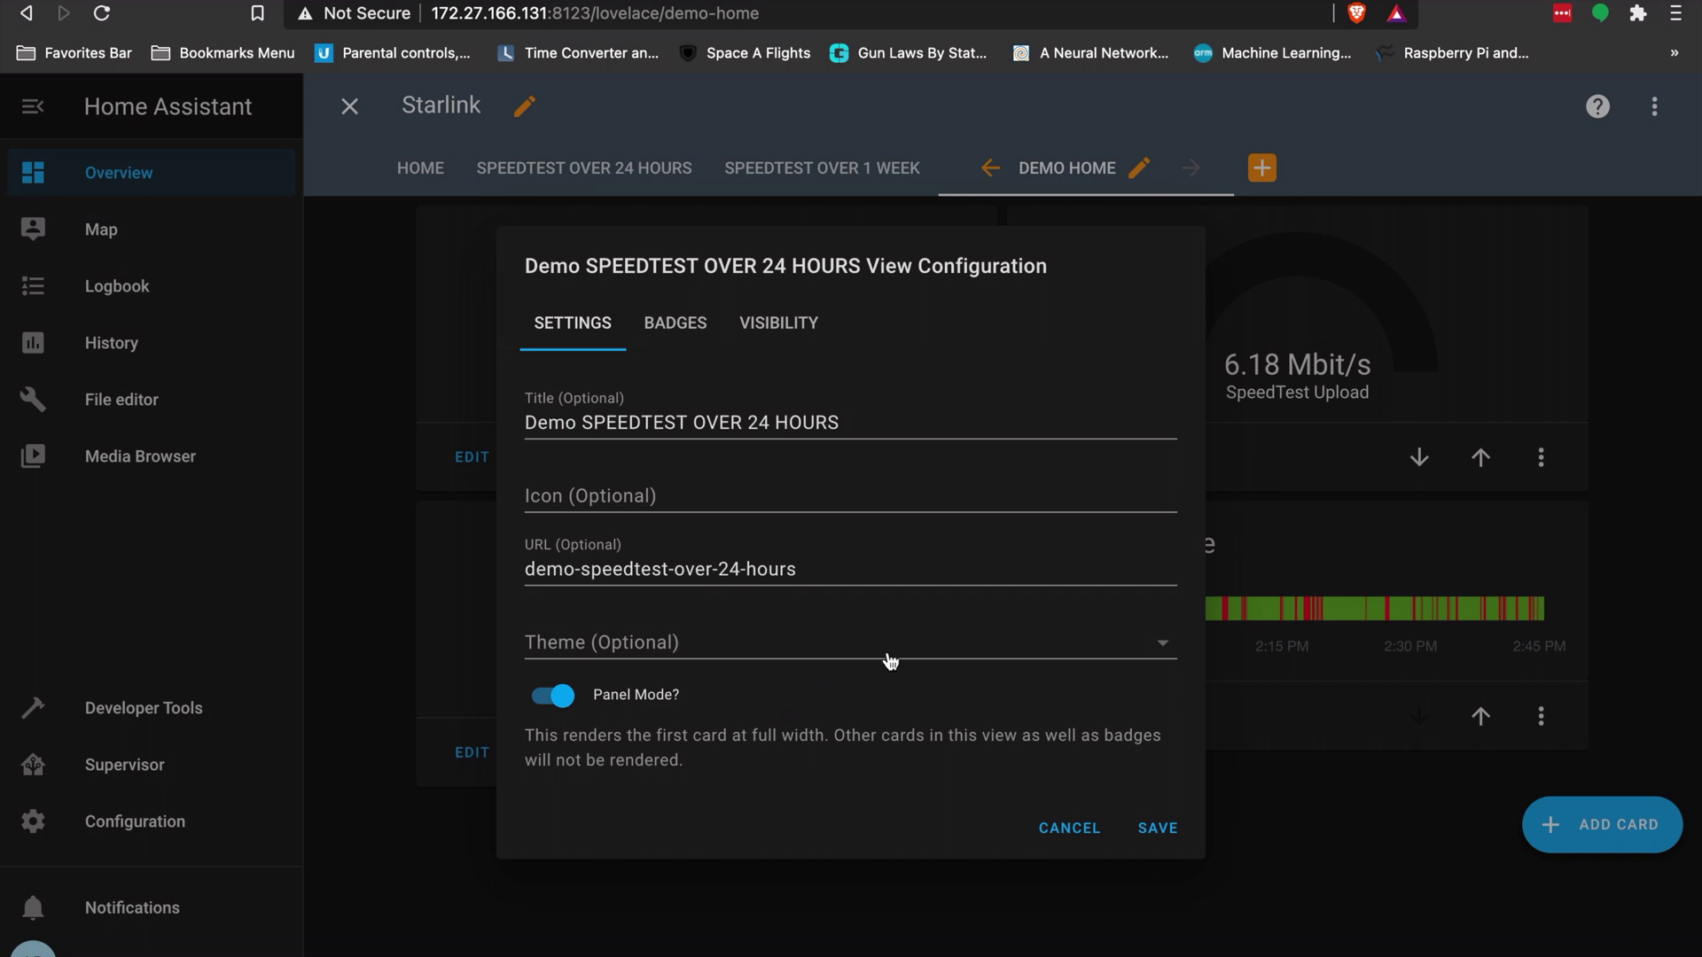
left_click(1157, 828)
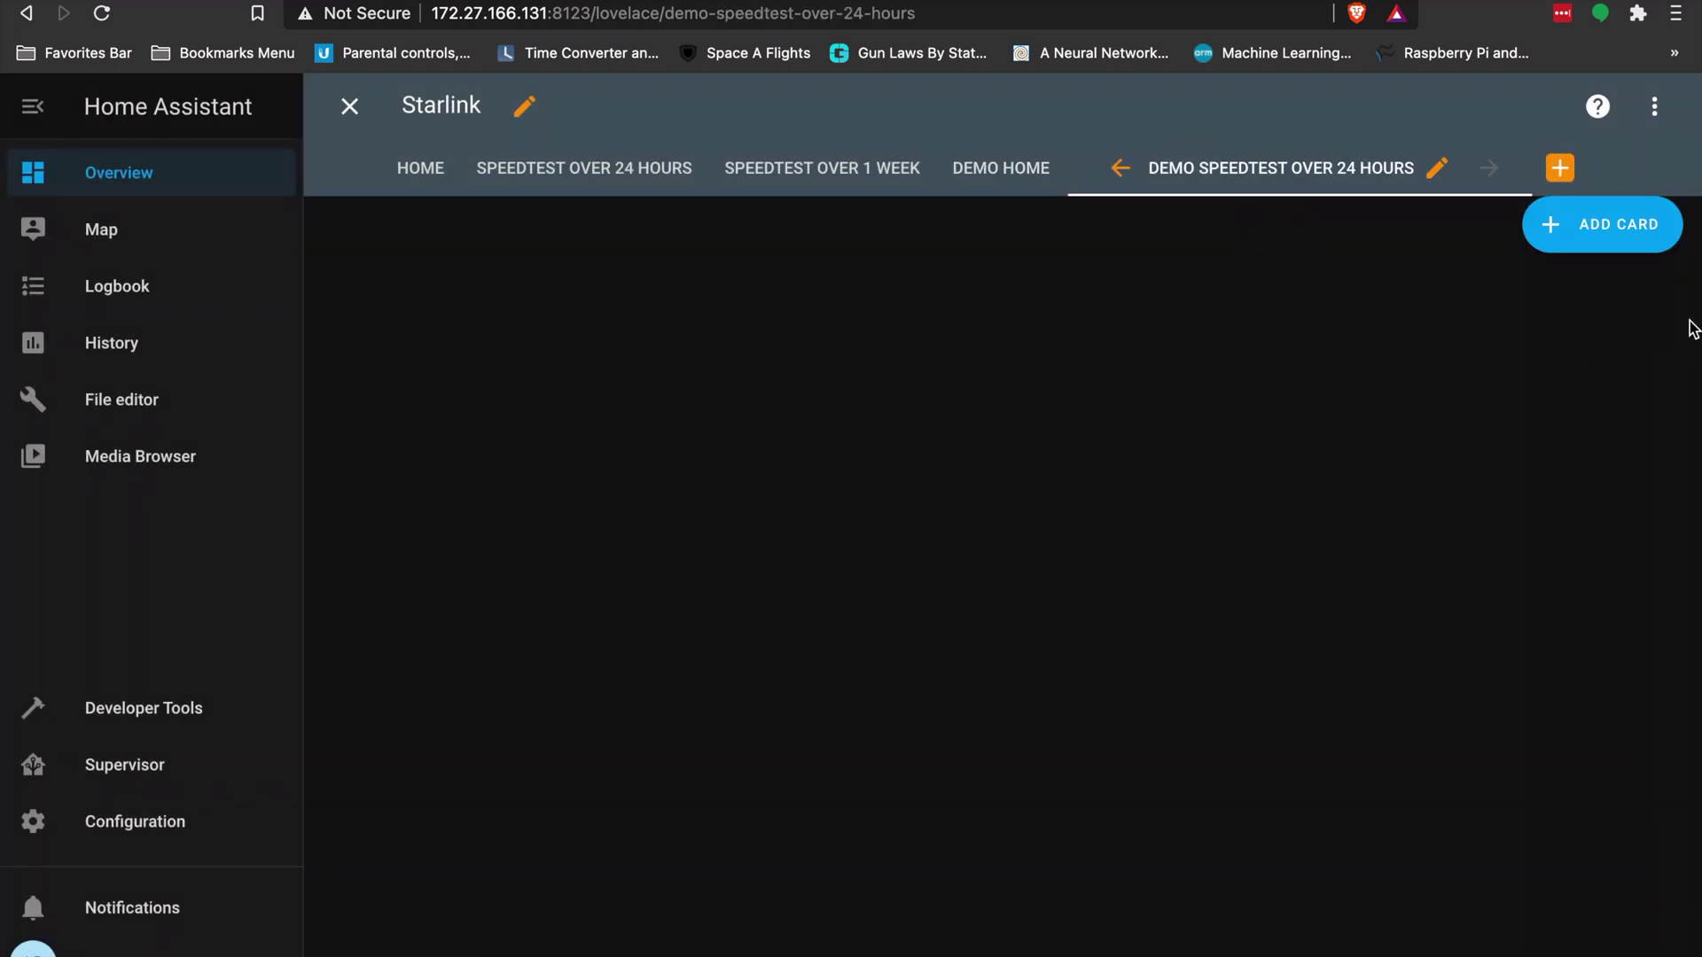
left_click(1573, 237)
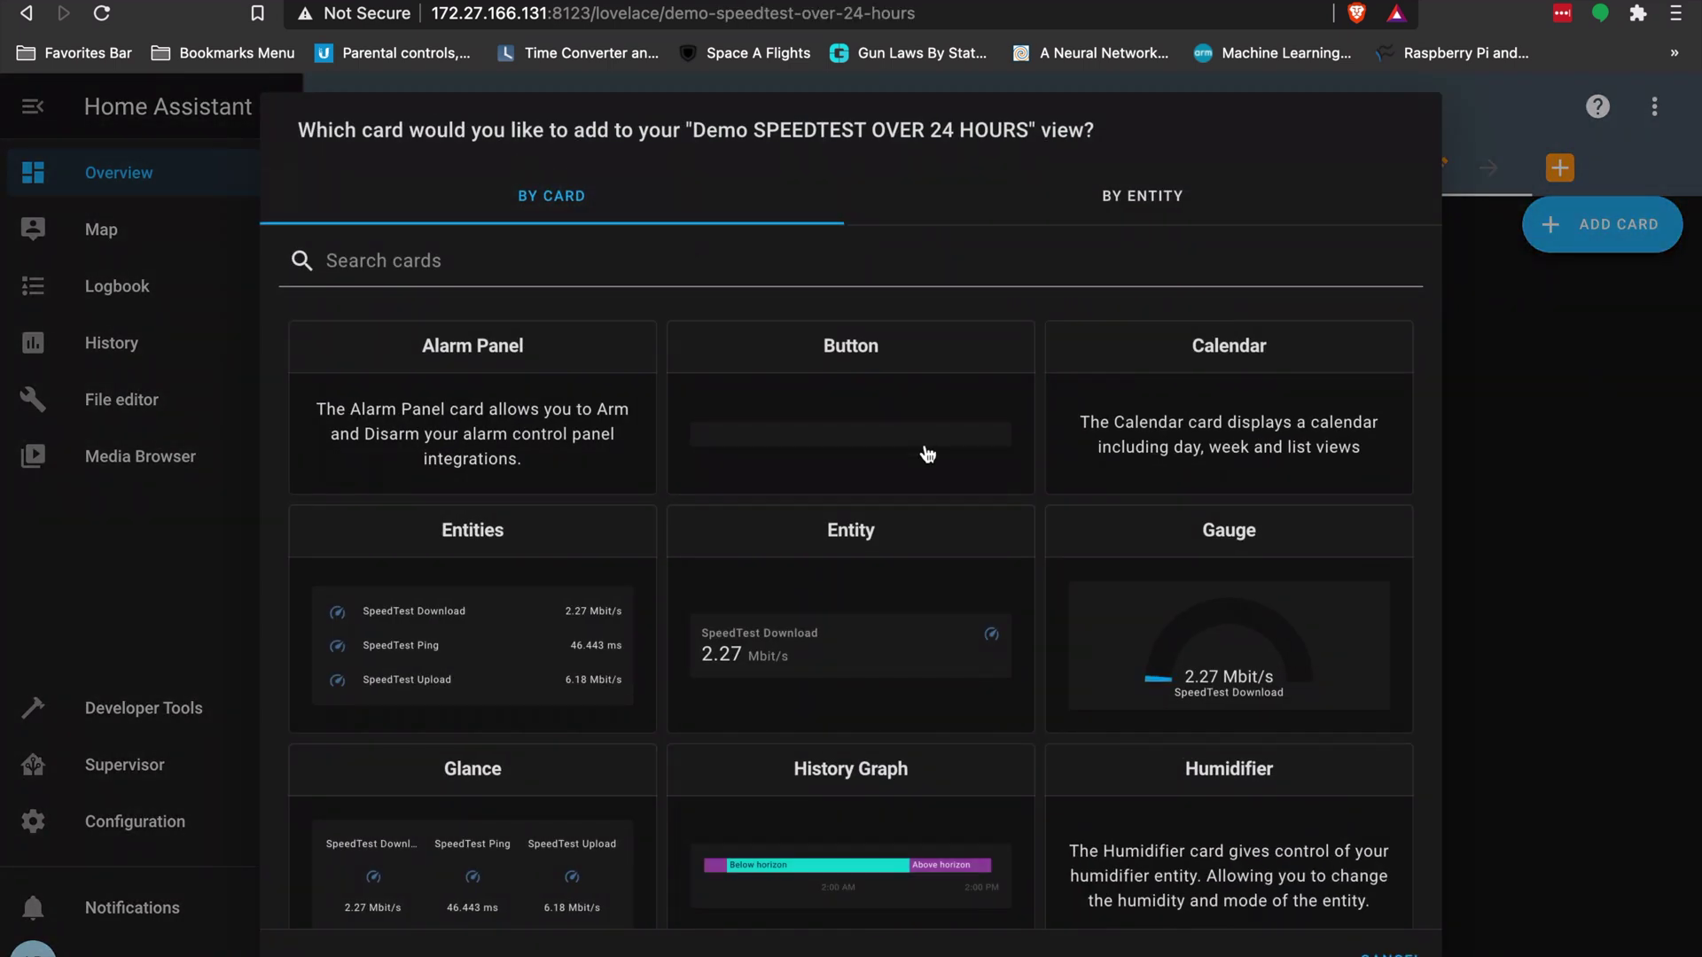
scroll(922, 448, "down", 2)
left_click(854, 696)
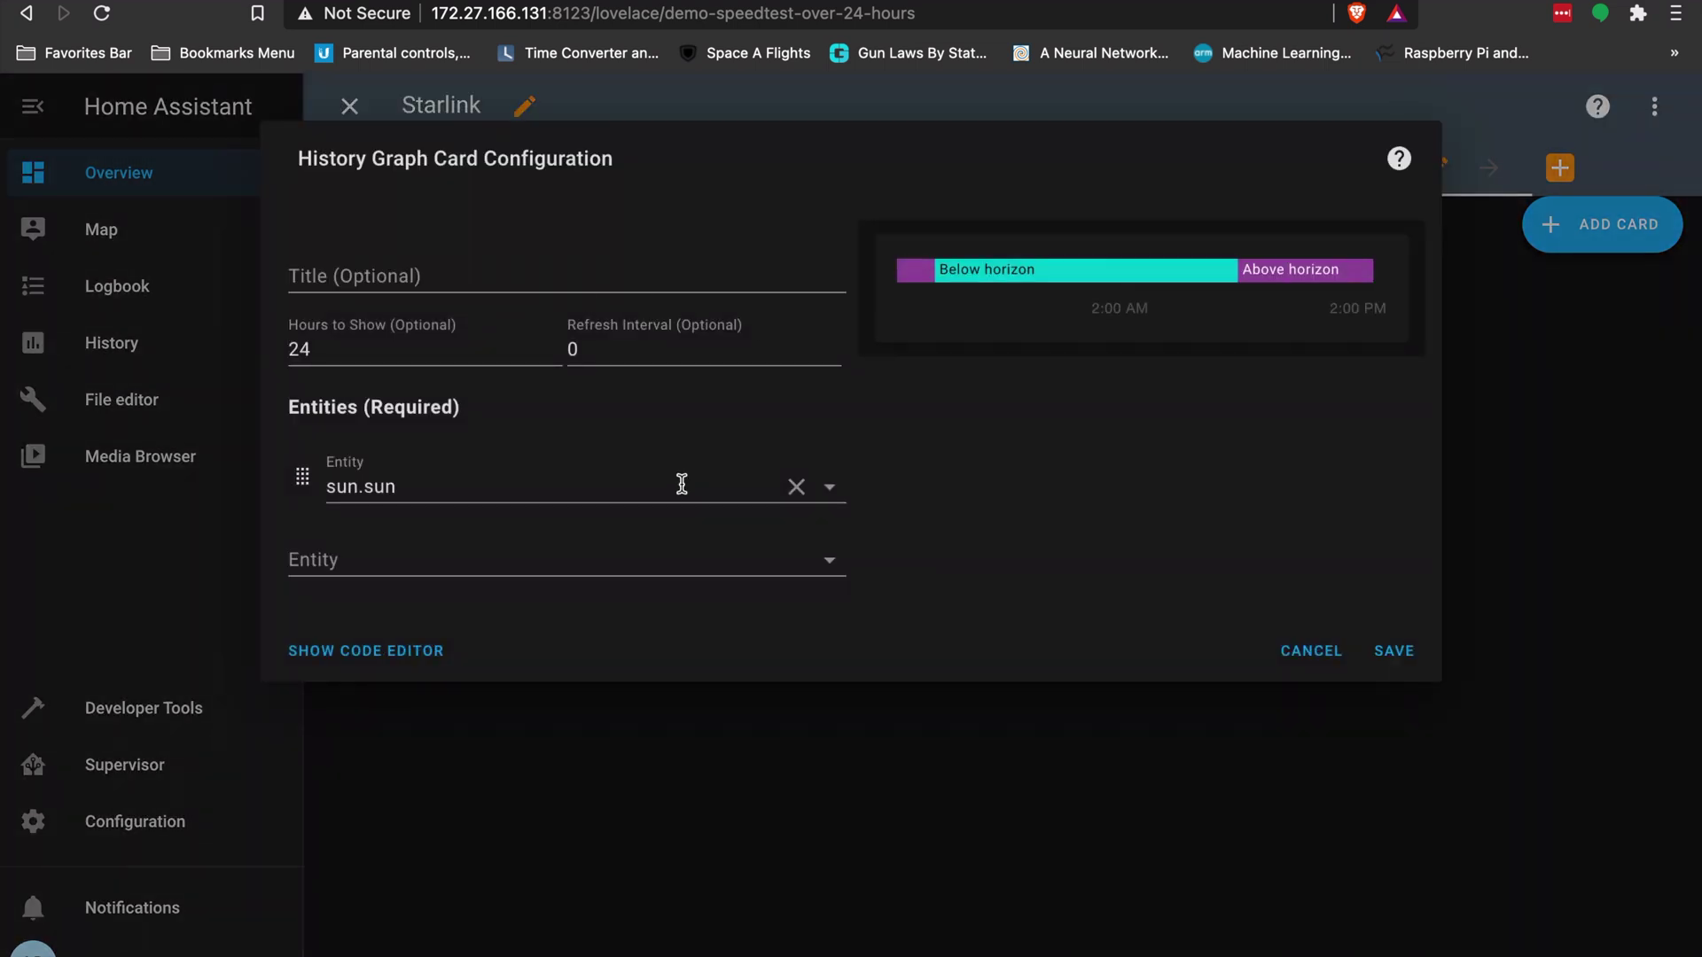
left_click(365, 347)
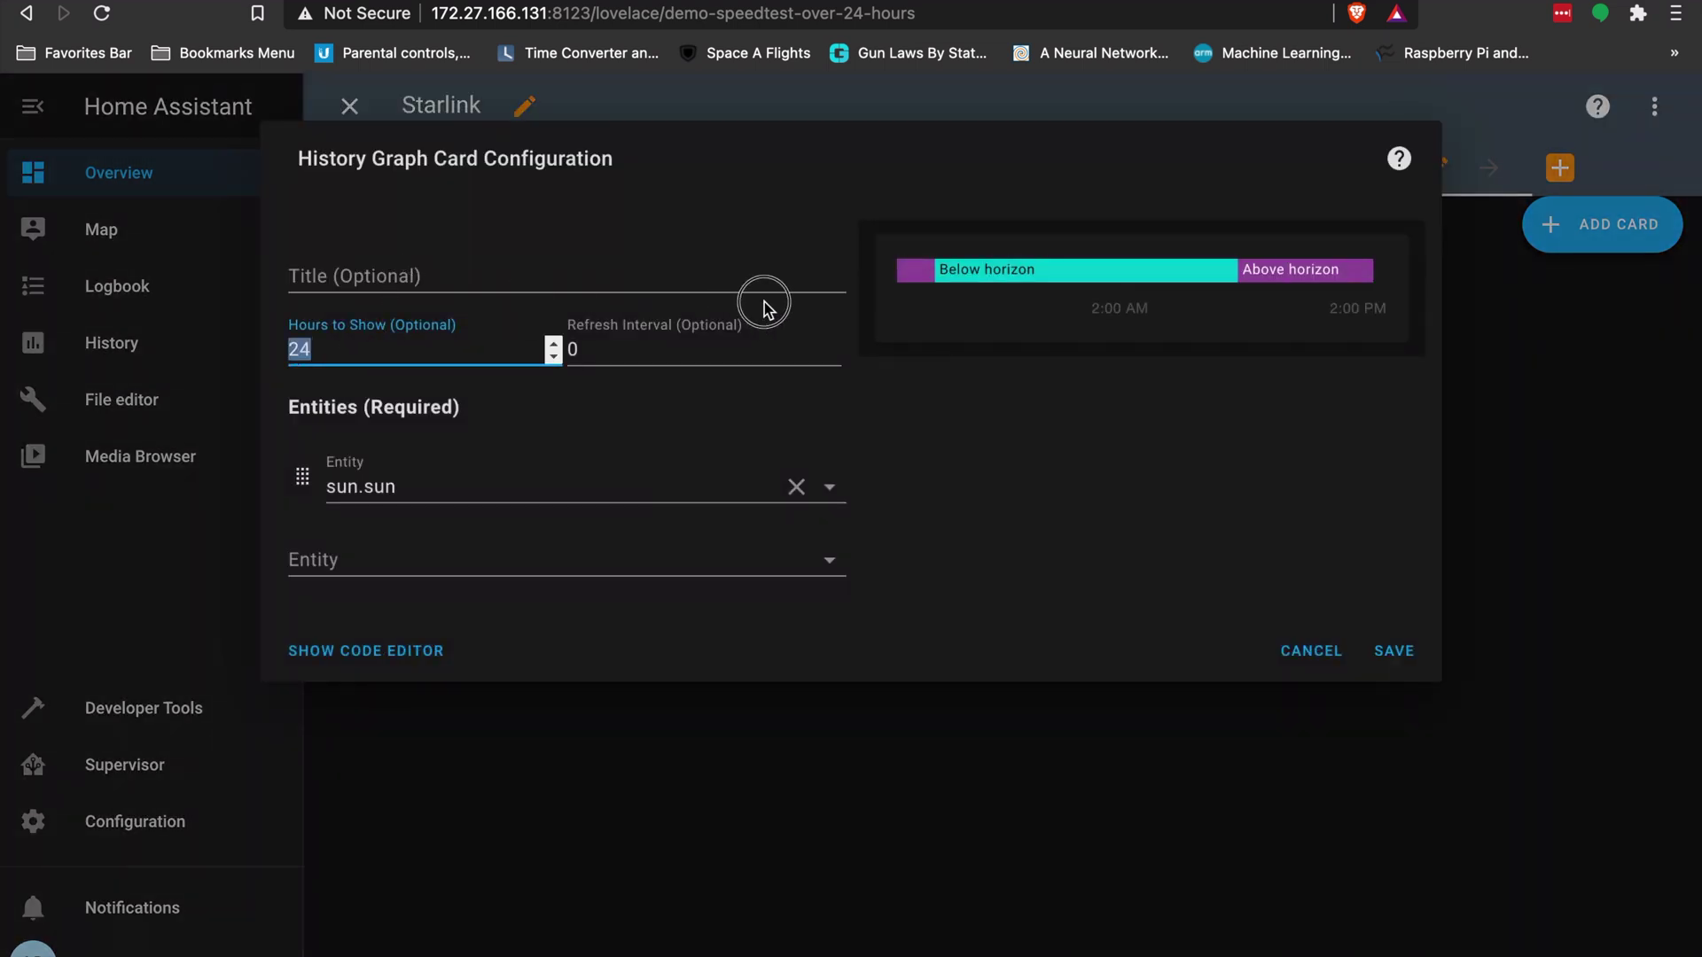
left_click(1338, 665)
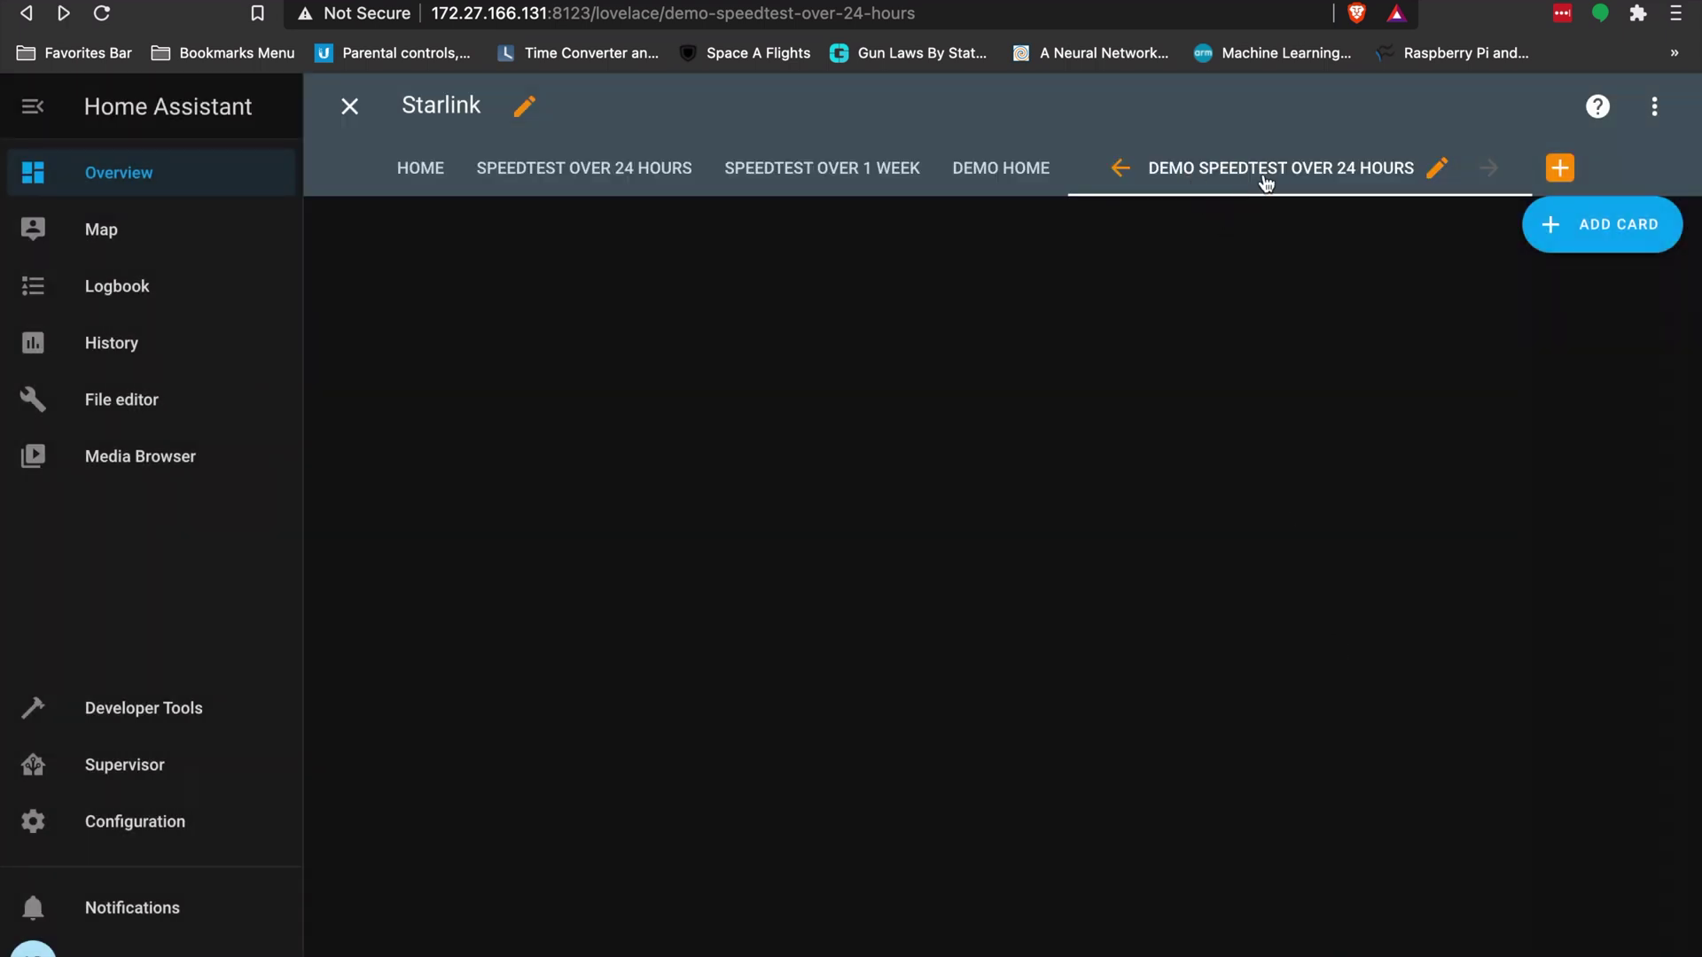
Start a History Graph card in the Demo SPEEDTEST OVER 24 HOURS view, titled Speedtest Demo with a refresh interval of 15
left_click(1595, 225)
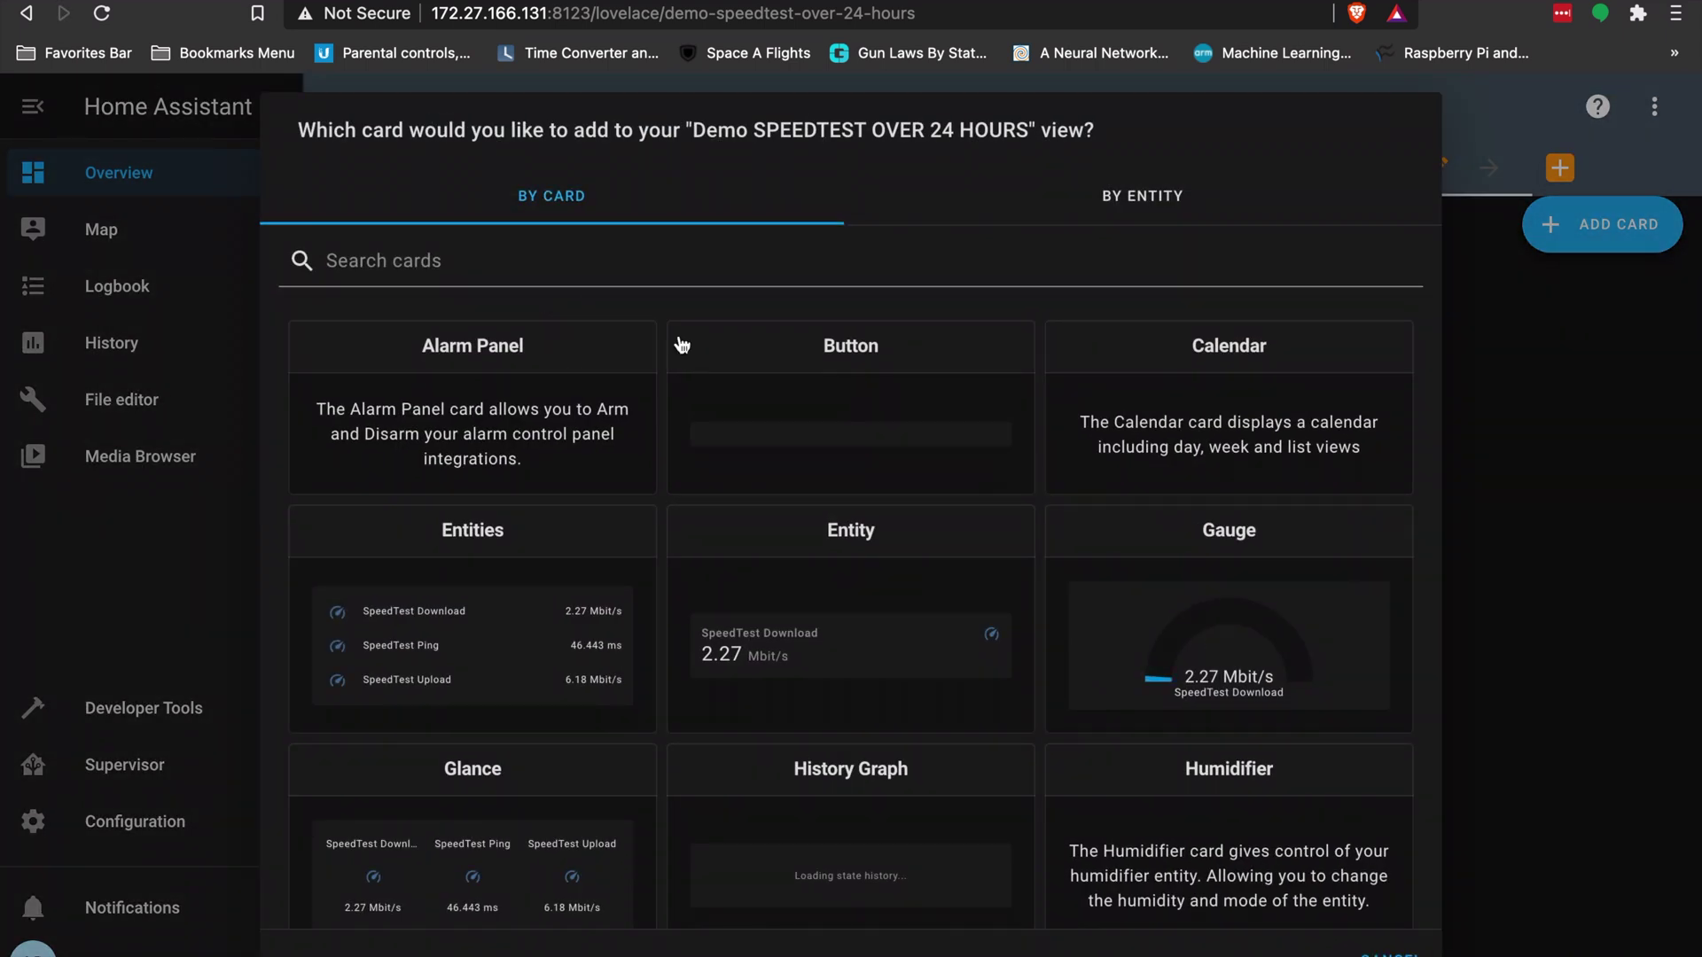
scroll(836, 809, "down", 1)
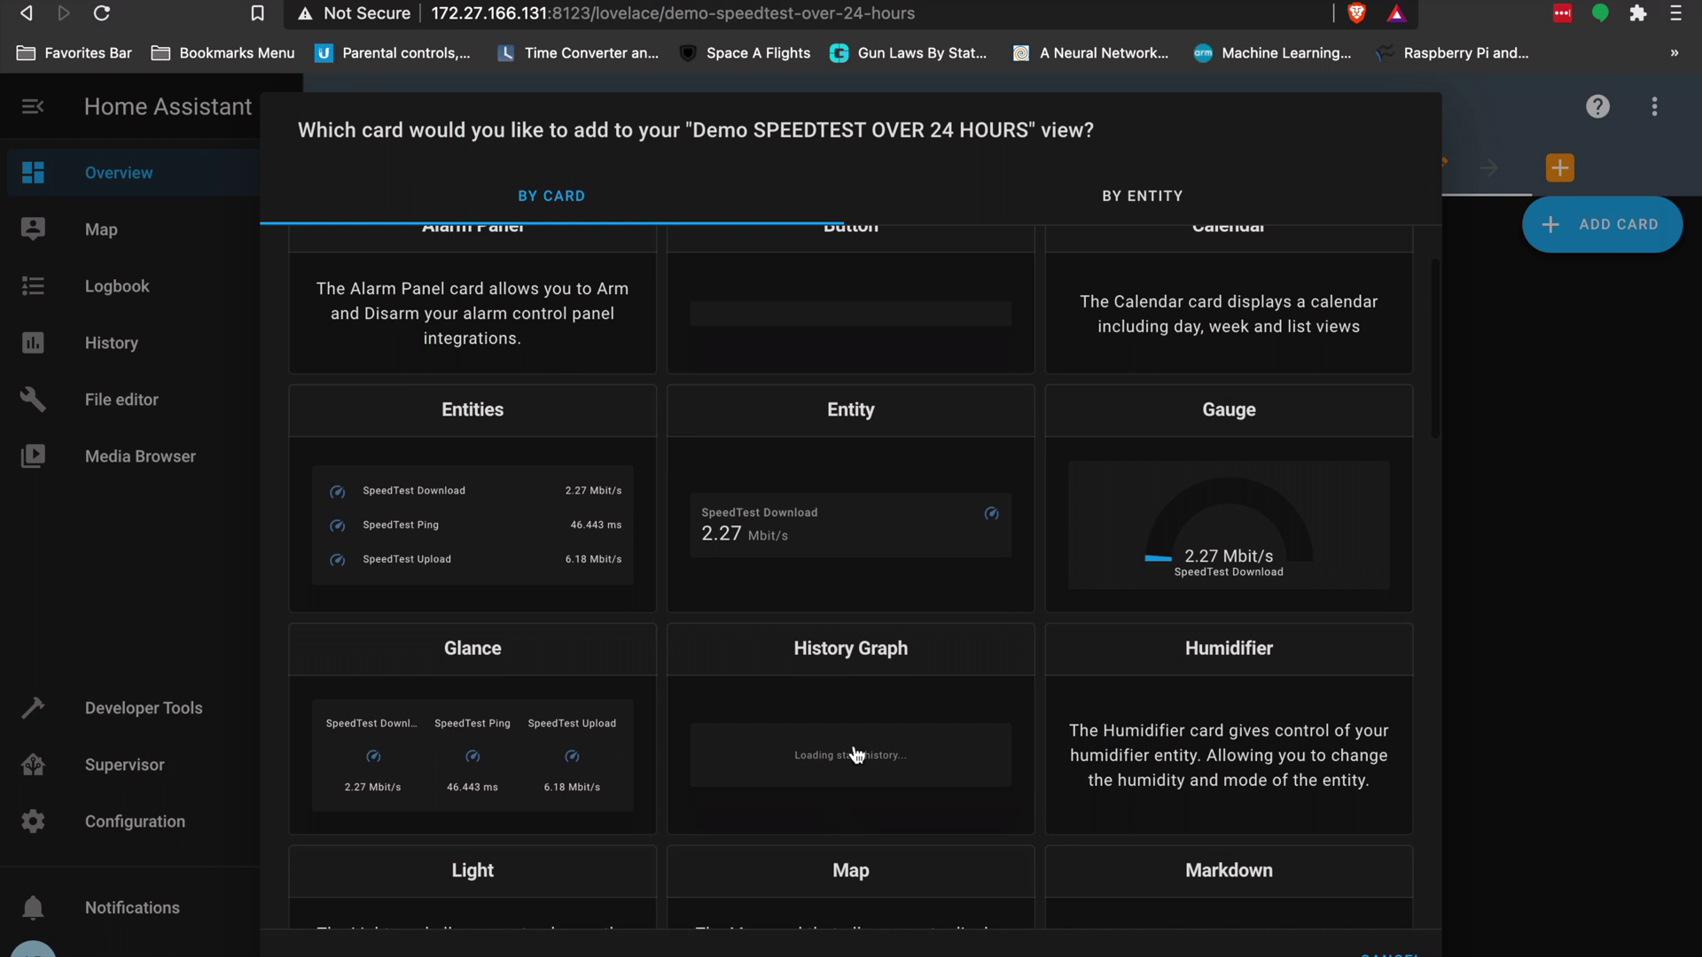
left_click(856, 754)
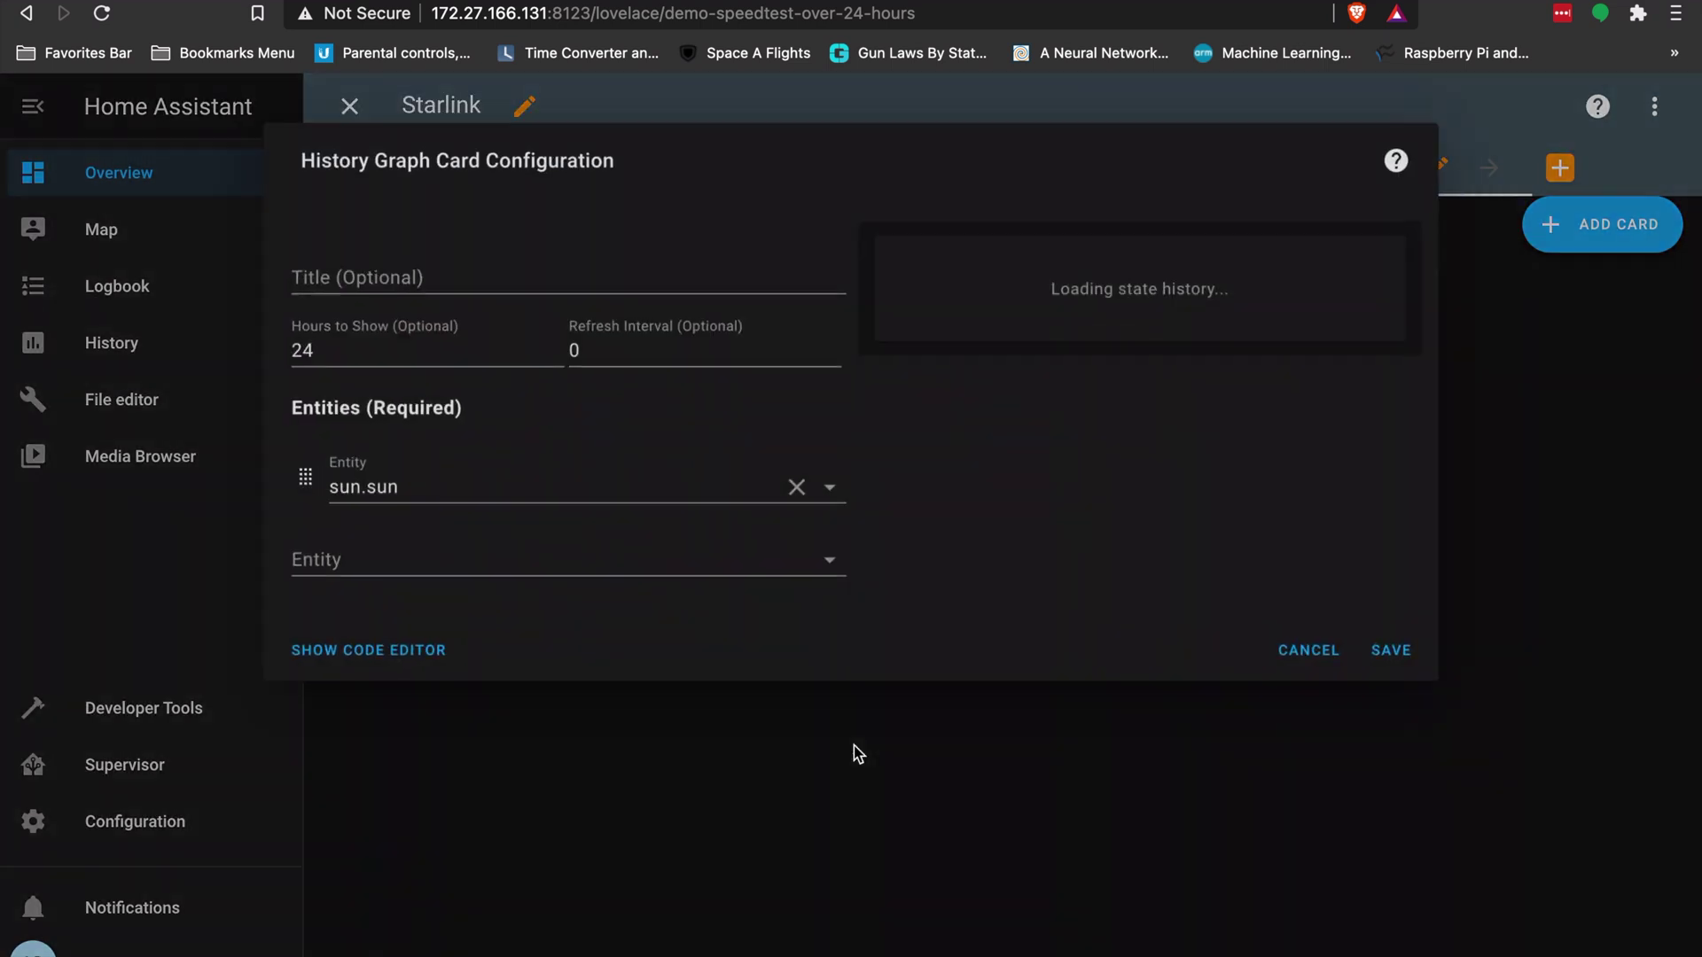
left_click(484, 279)
type("Speedtest Demo")
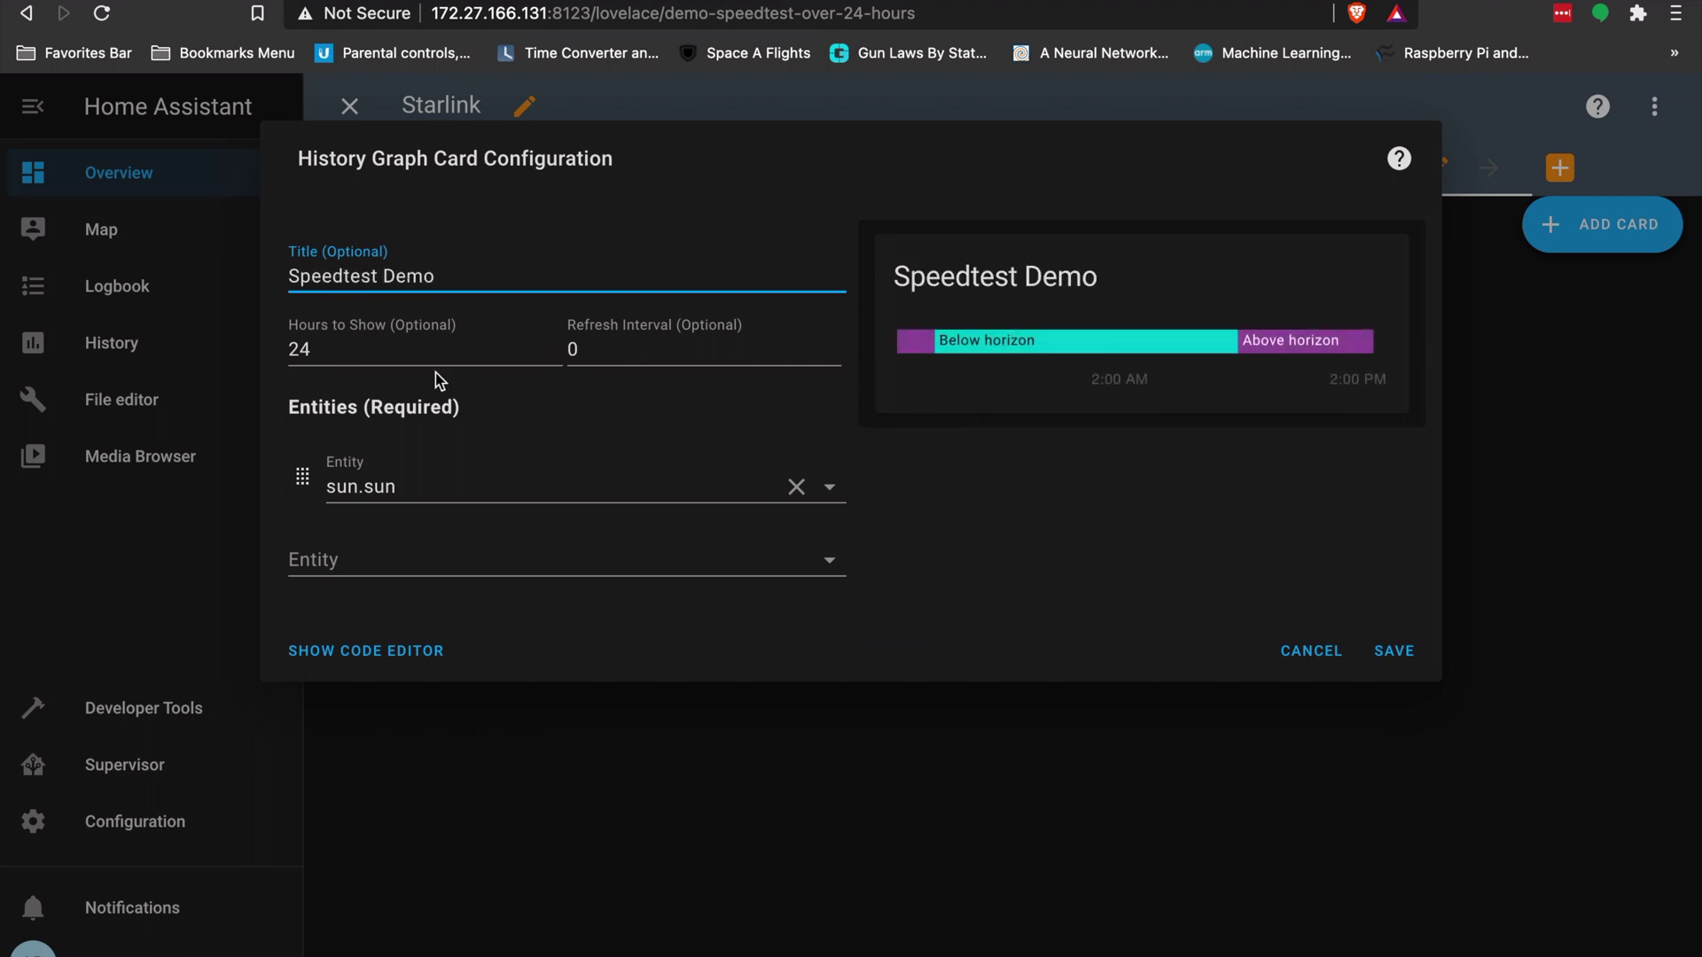
left_click(773, 355)
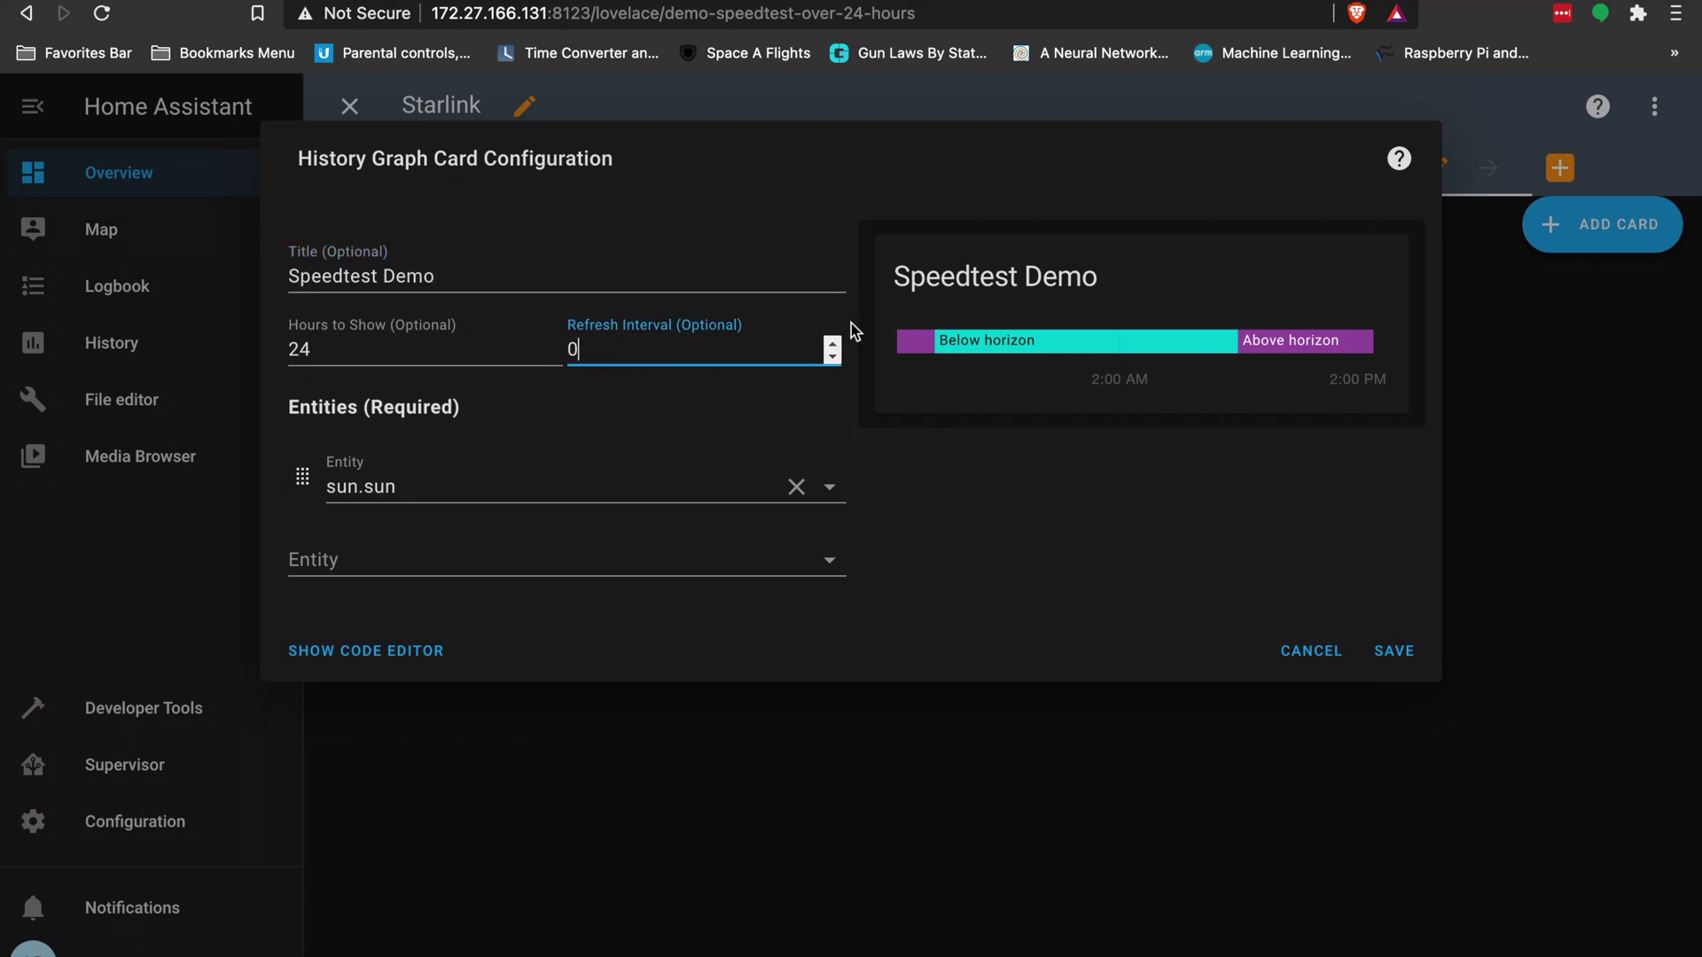
left_click(832, 343)
Replace the history graph's default entity with sensor.speedtest_download and add sensor.speedtest_upload as the second entity
left_click(438, 490)
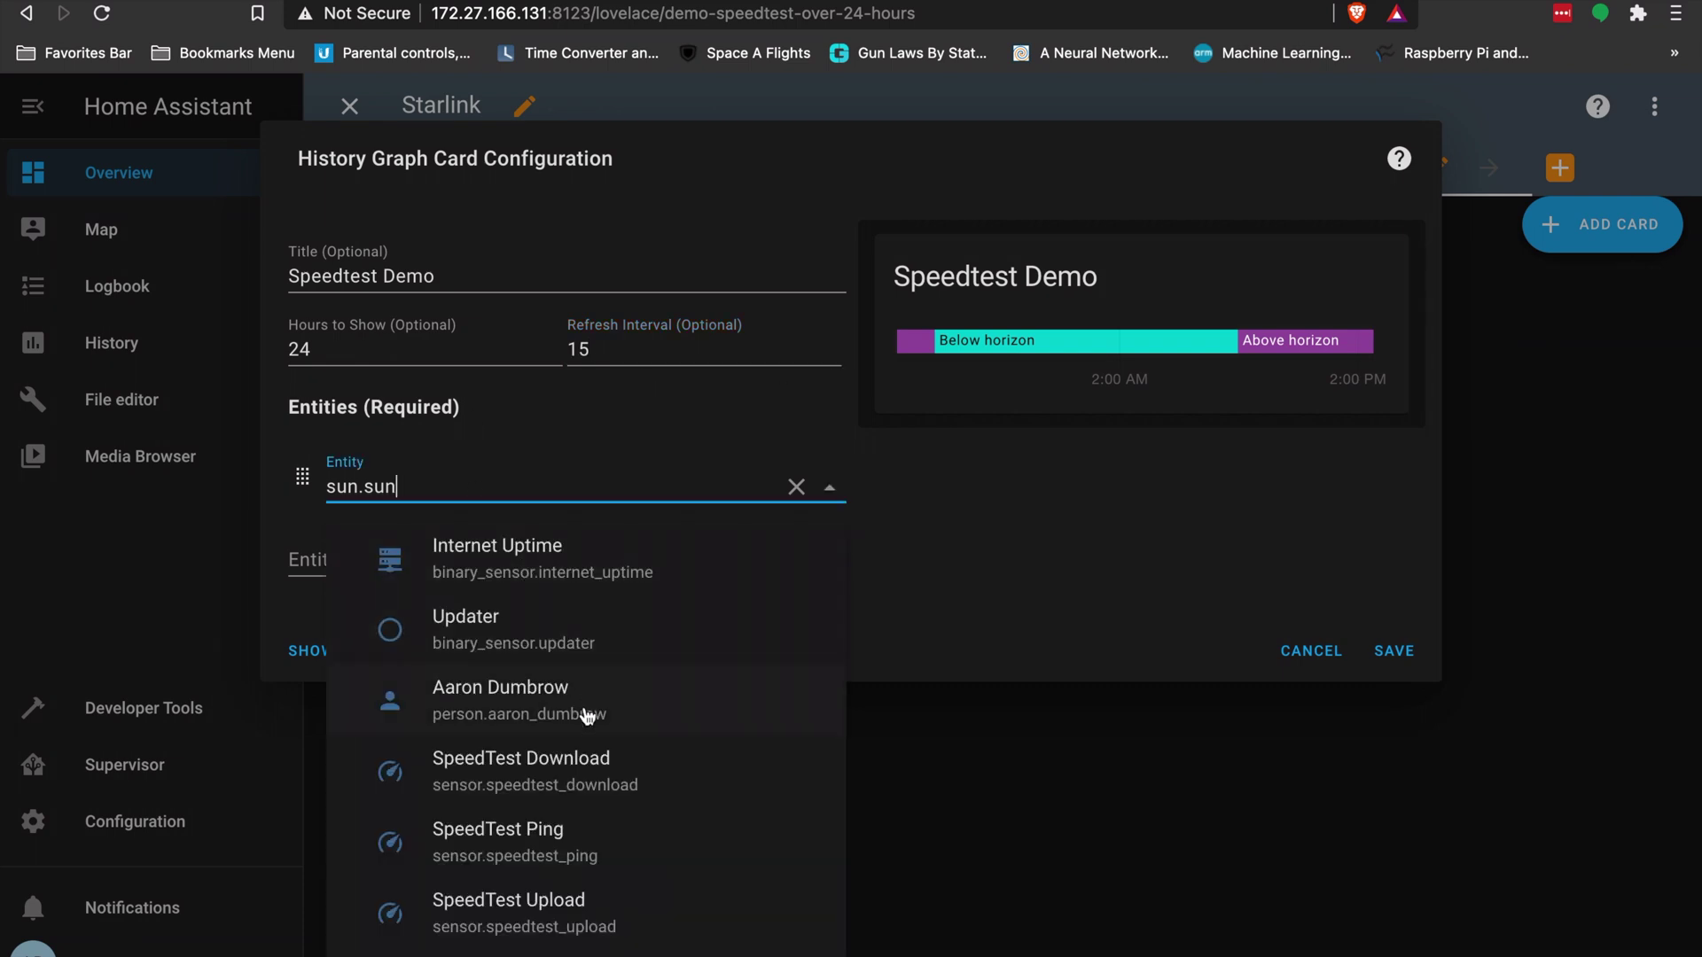
left_click(602, 769)
left_click(564, 562)
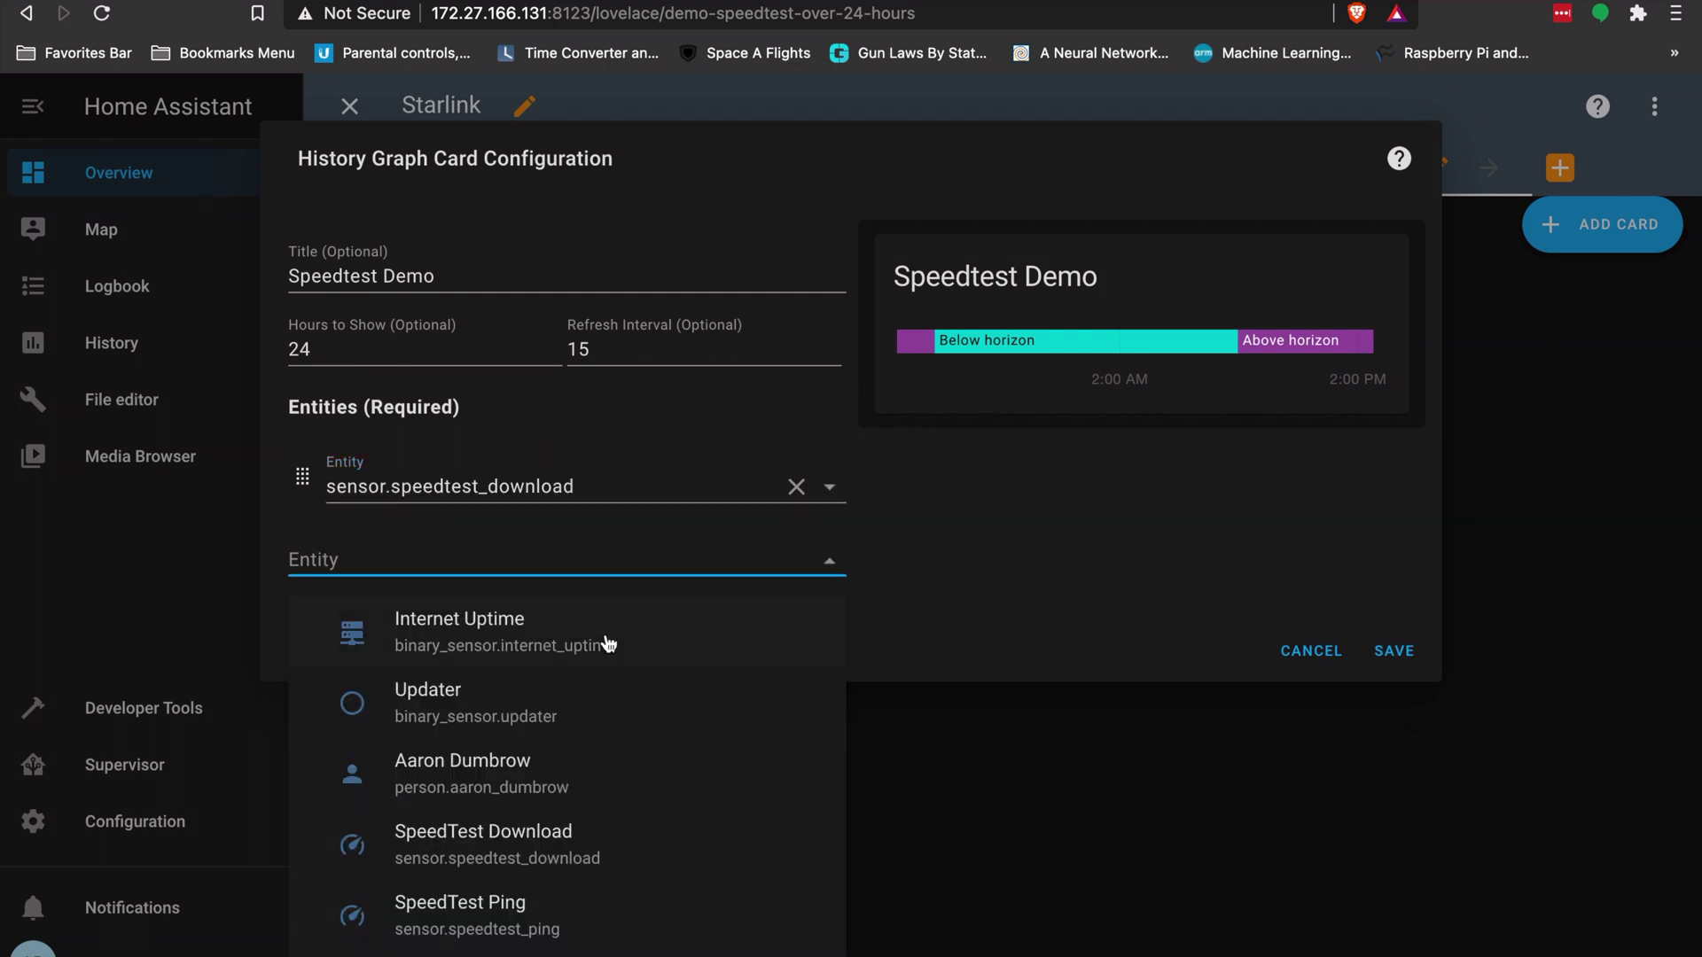
scroll(627, 749, "down", 1)
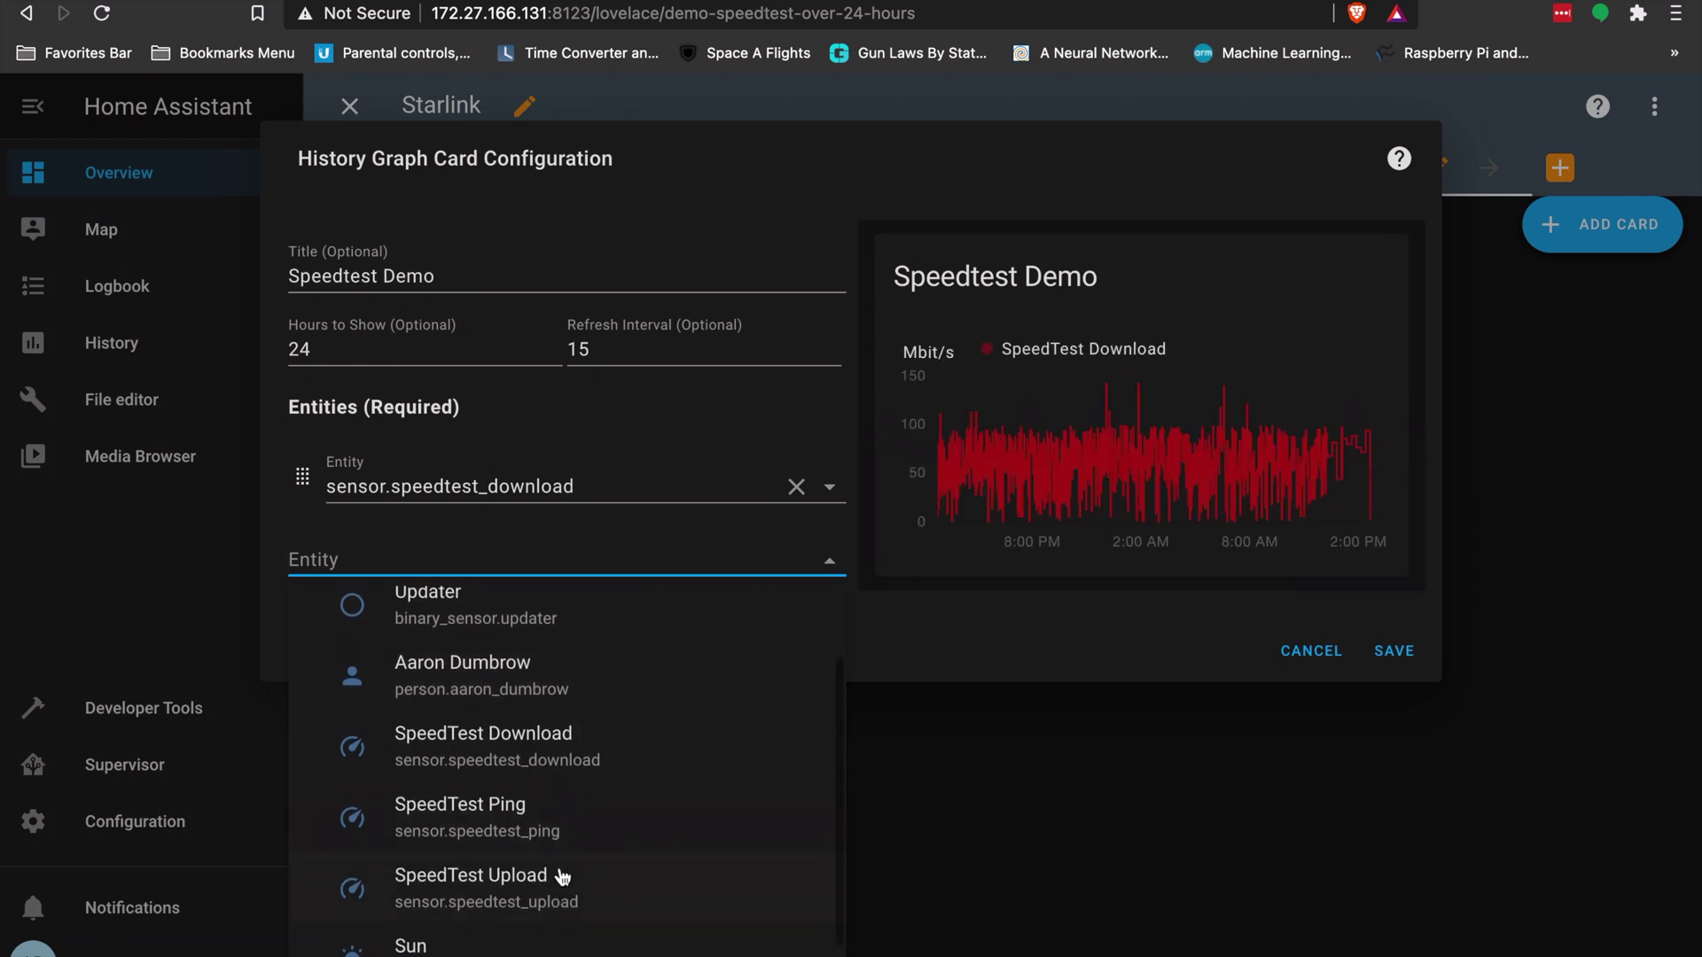
left_click(562, 875)
Add sensor.speedtest_ping and binary_sensor.internet_uptime to the history graph's entities, and save the card
mouse_move(1370, 503)
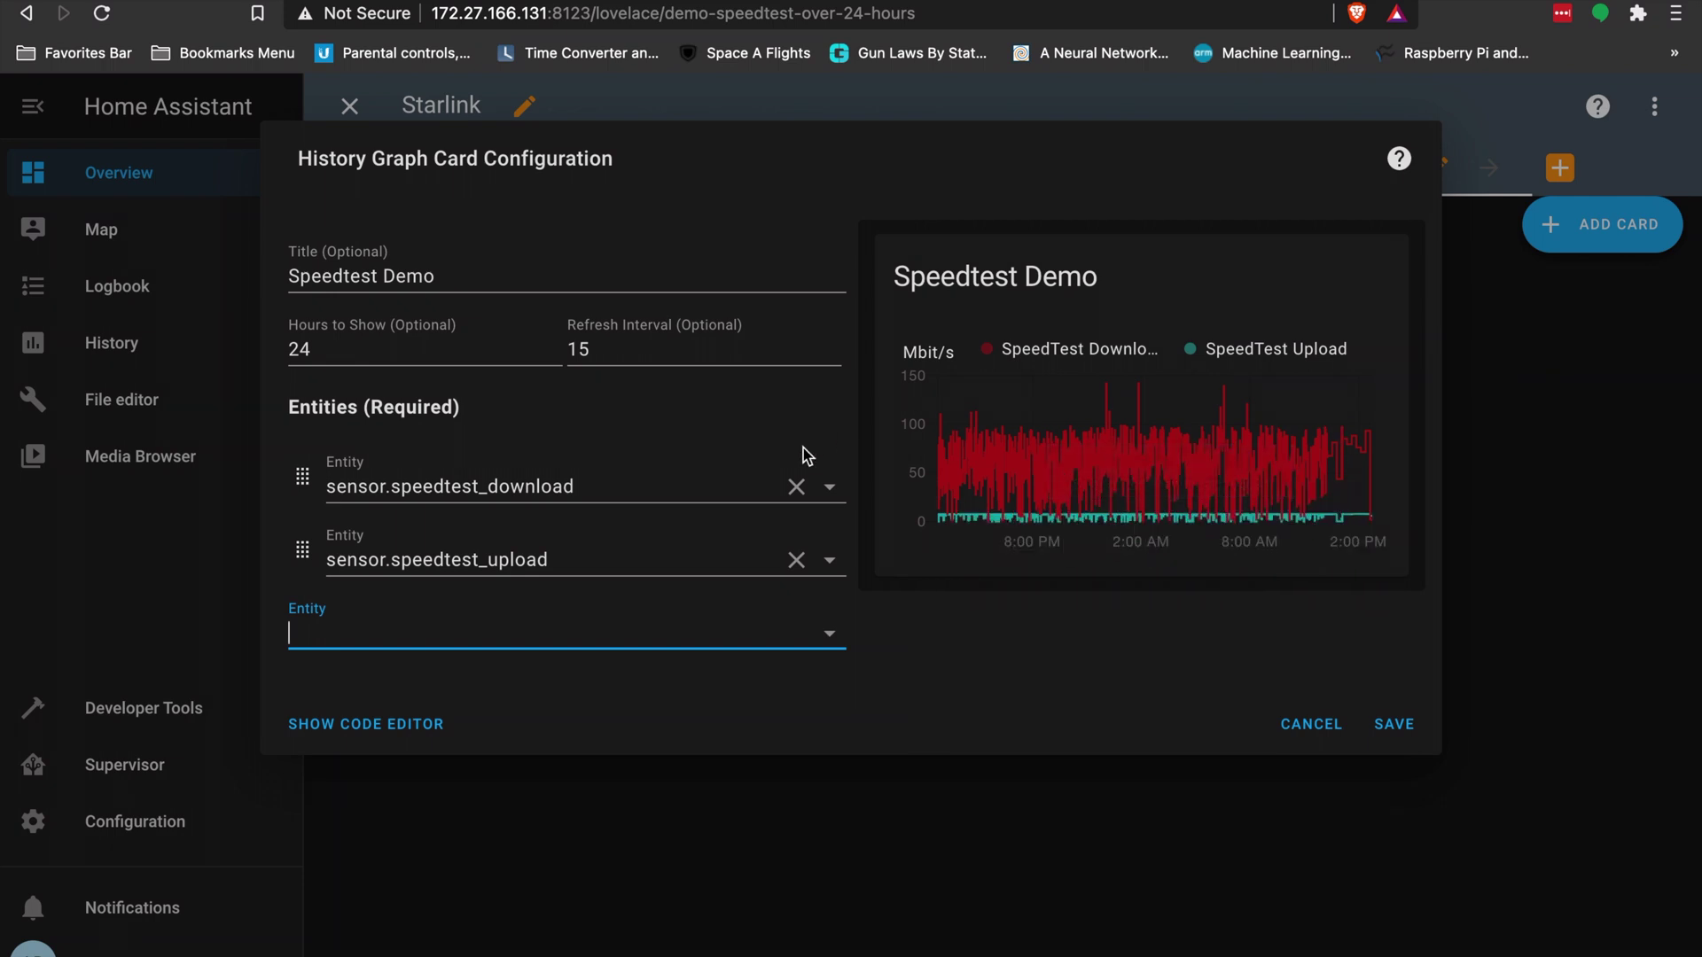
left_click(653, 633)
scroll(714, 725, "down", 2)
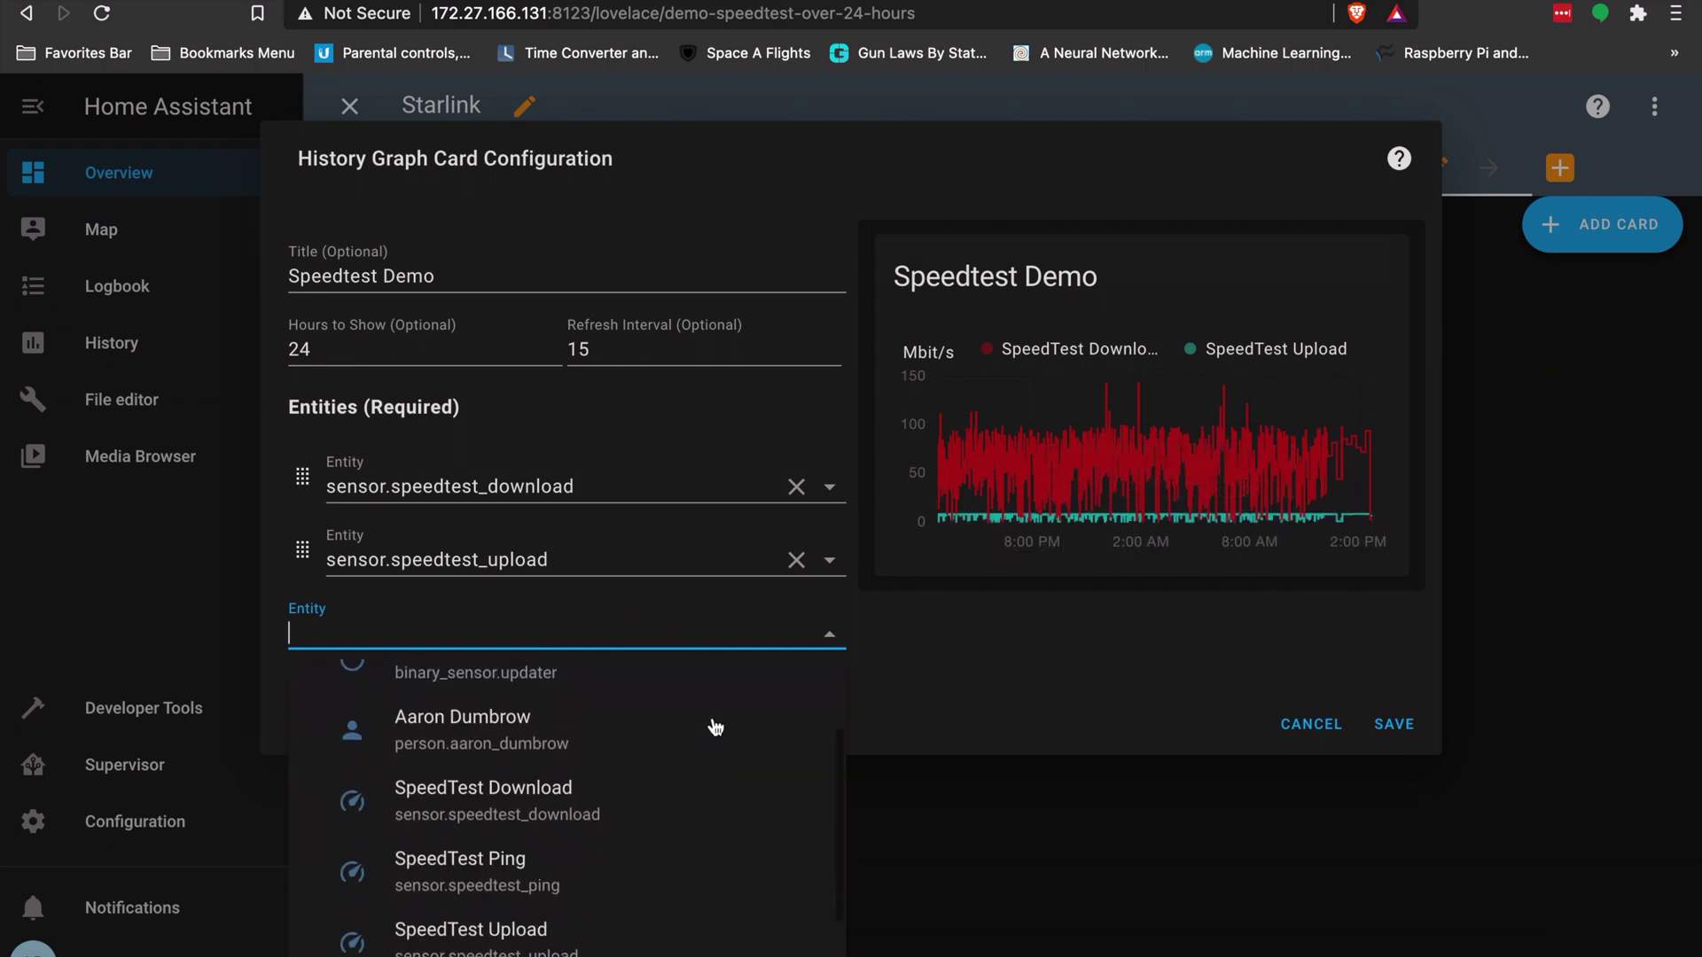
left_click(538, 867)
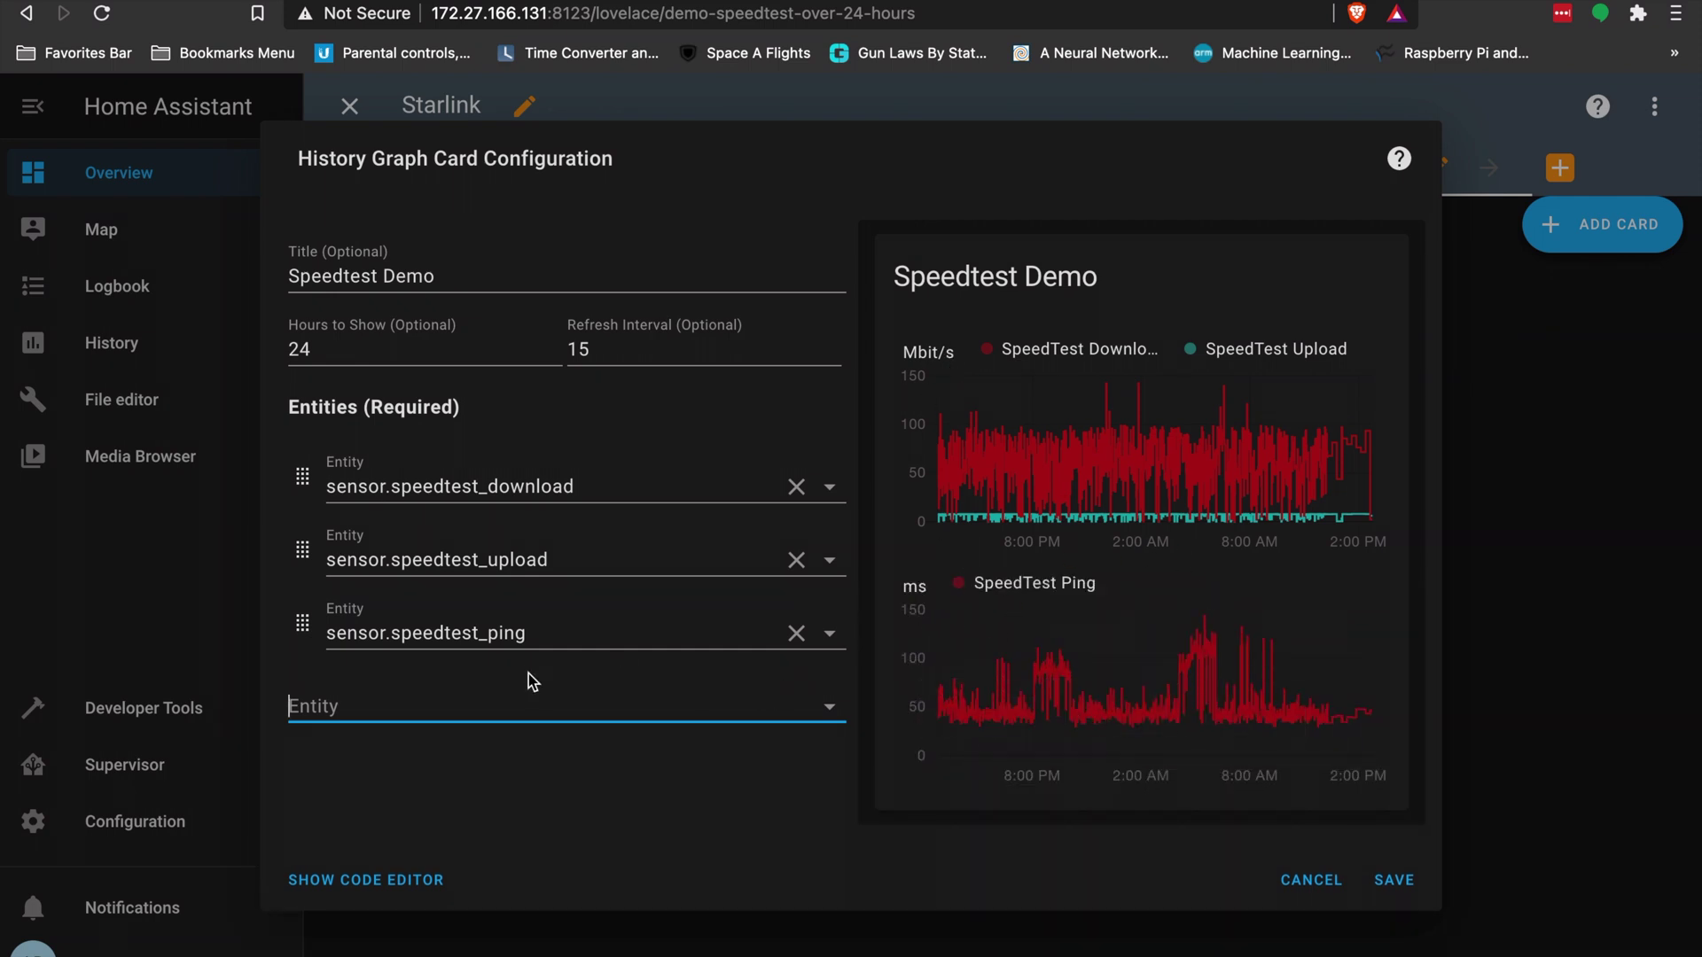
left_click(565, 697)
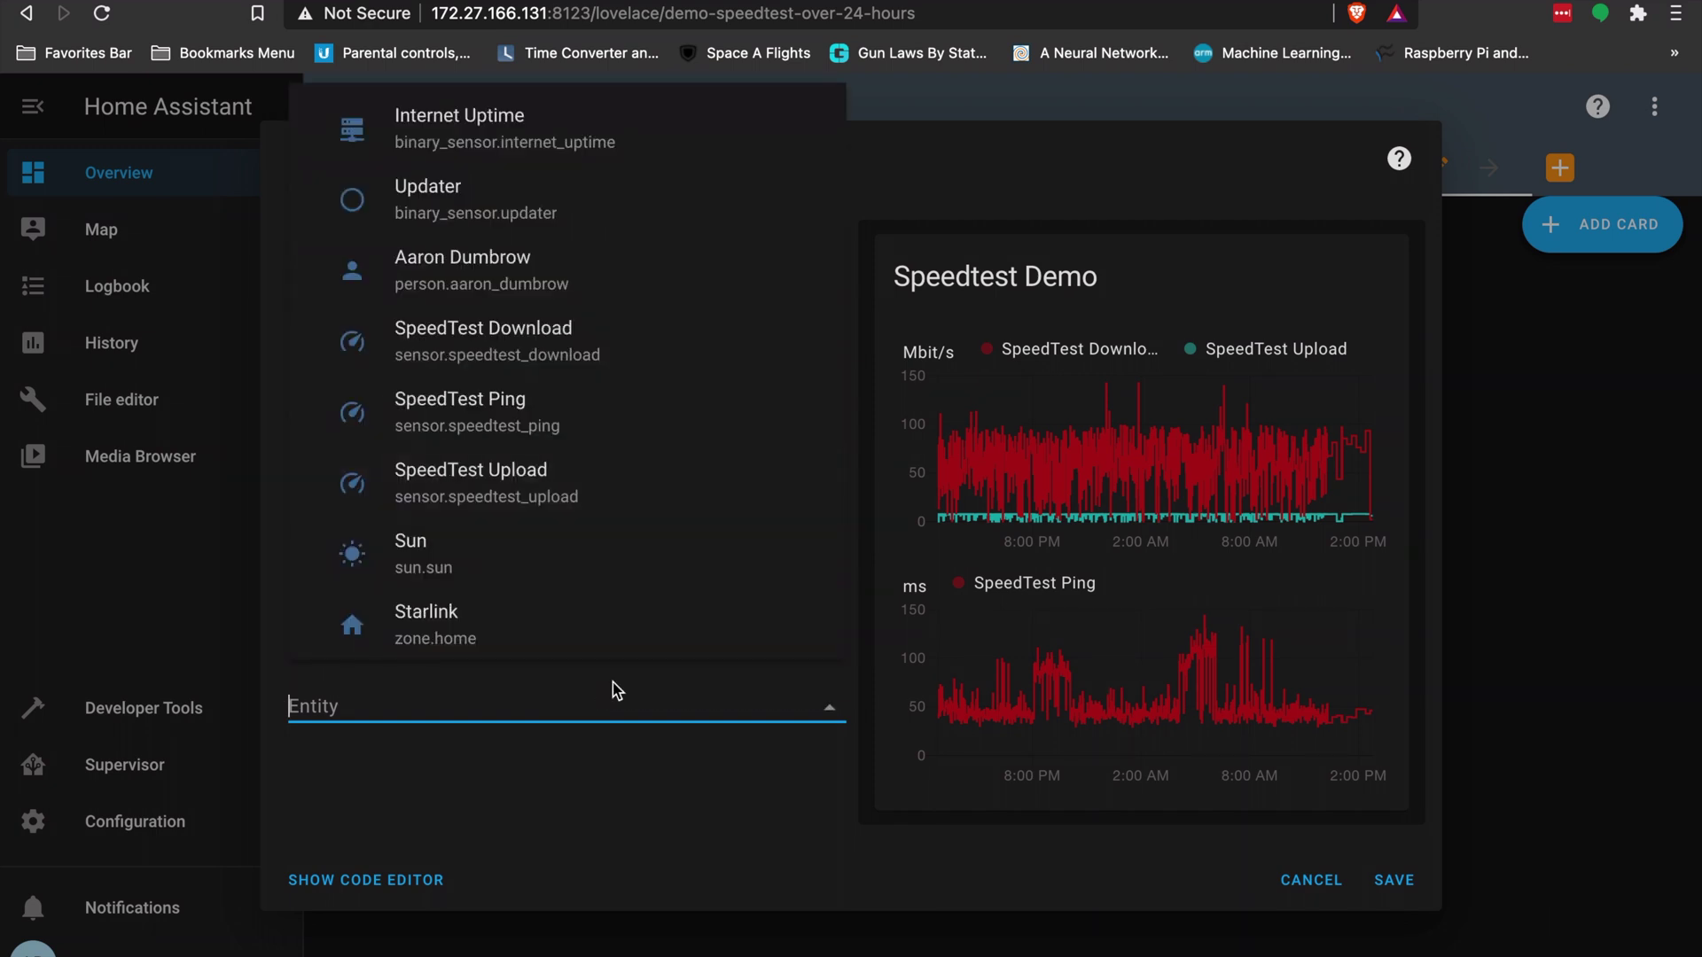
left_click(546, 142)
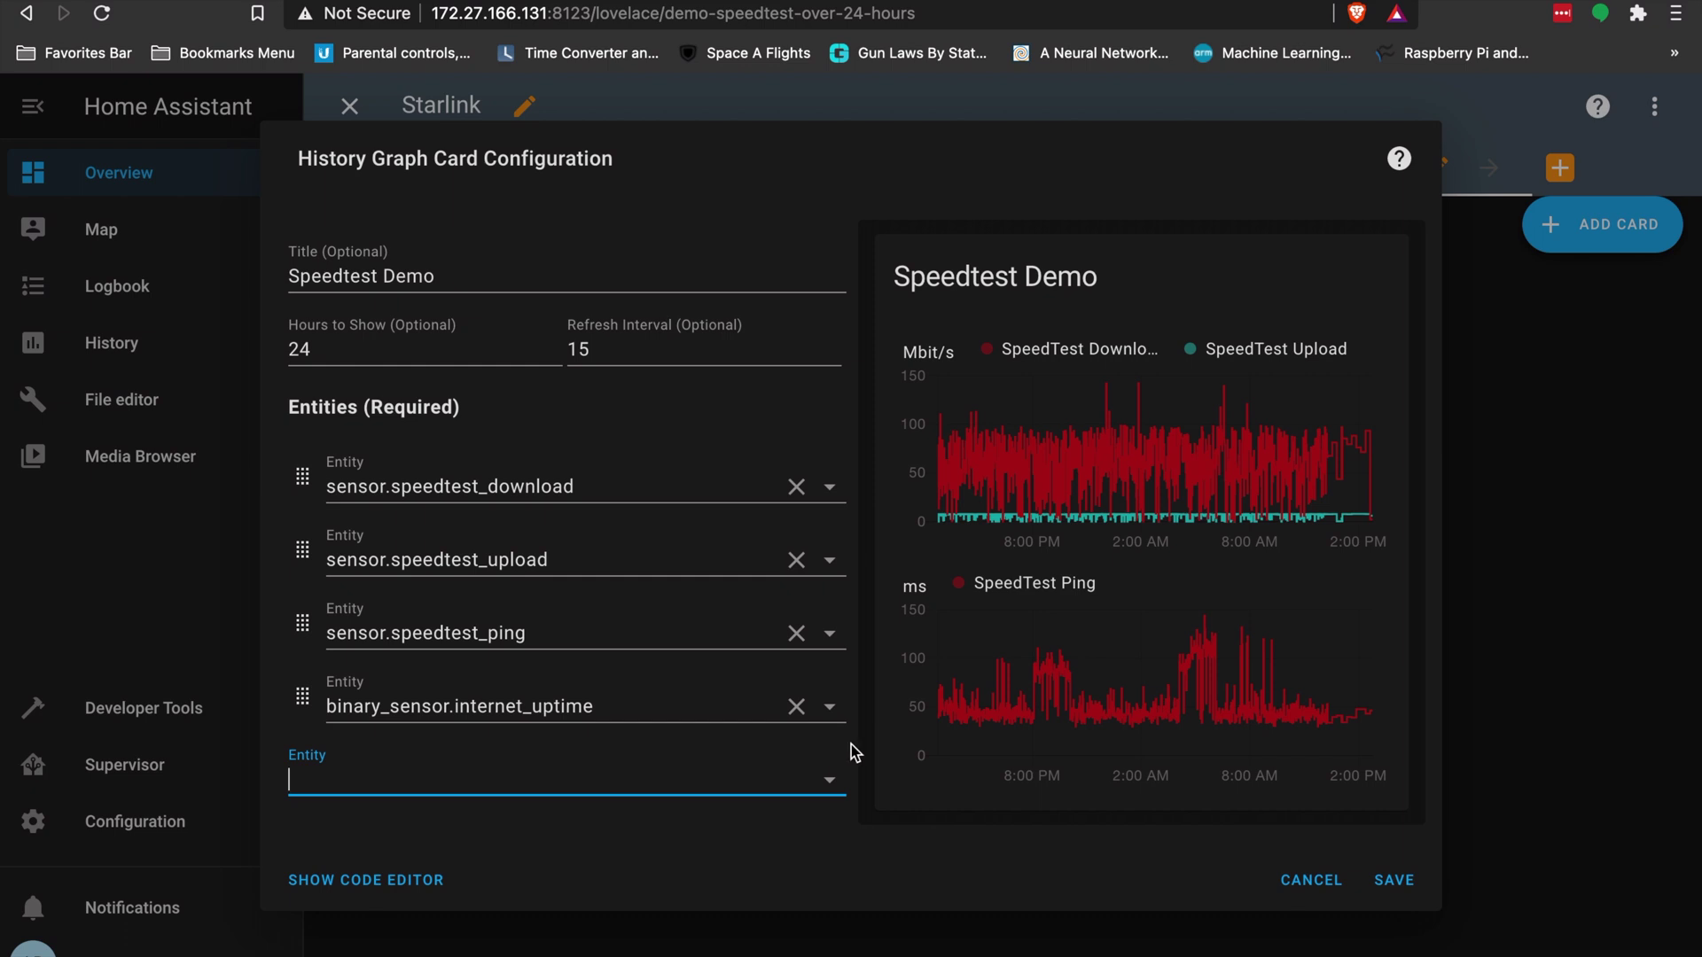
left_click(1391, 880)
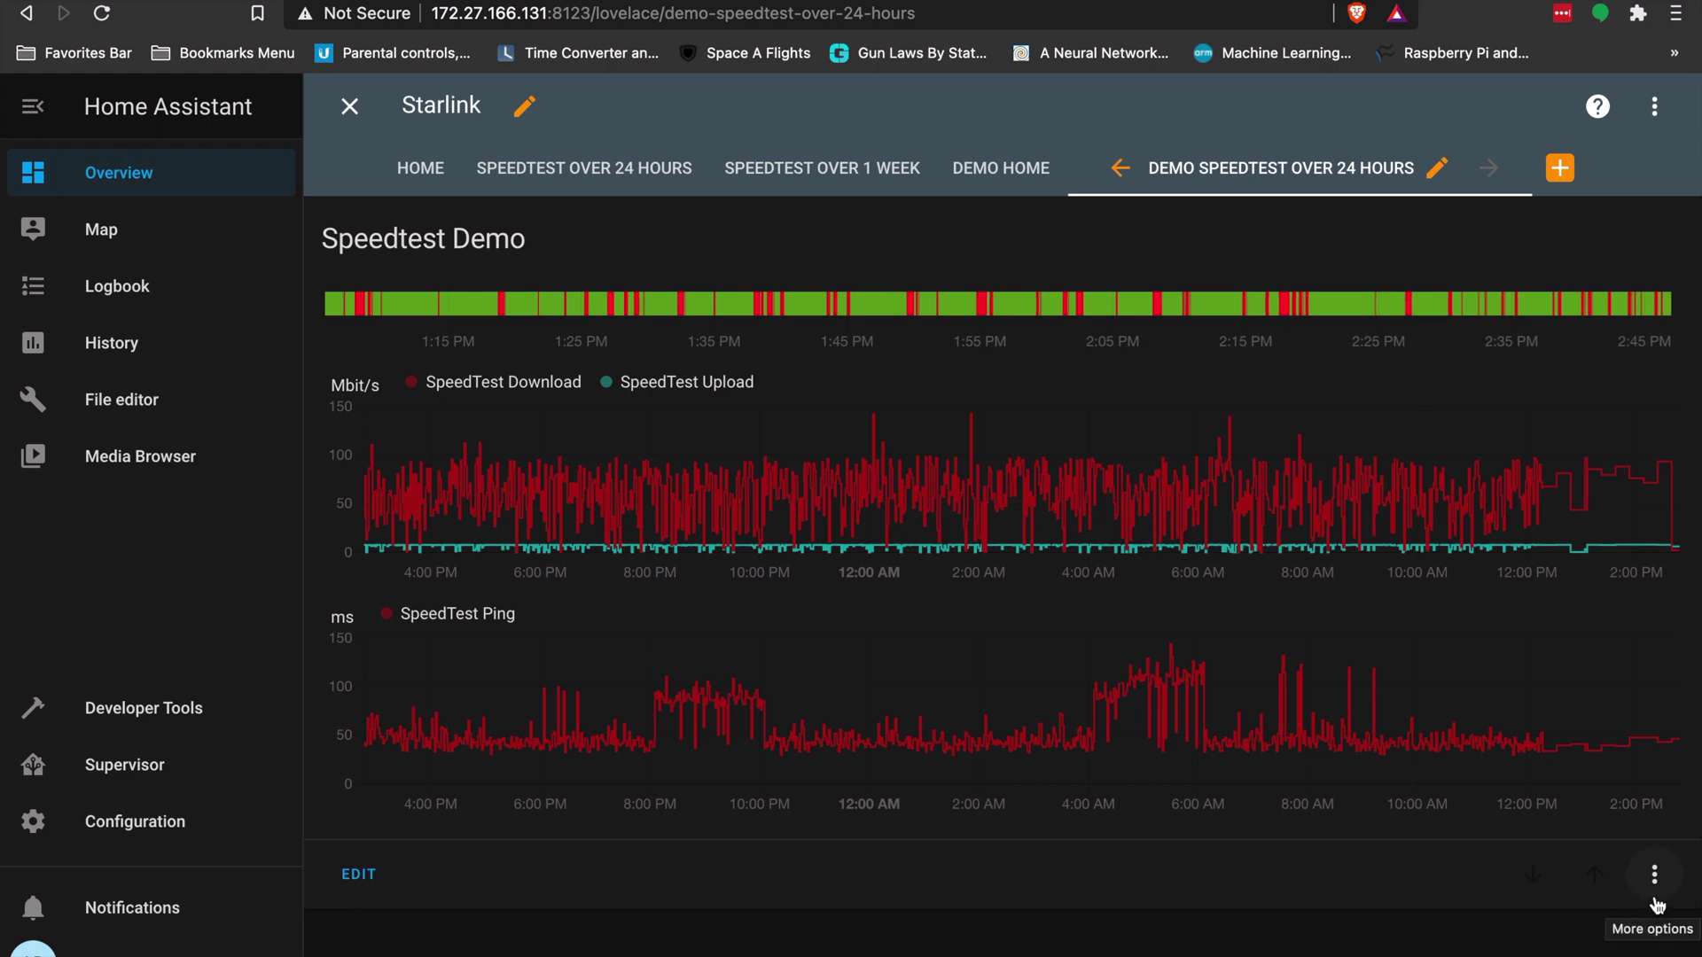
Review the Speedtest Demo card's additional options and its configuration without changing anything
left_click(1654, 876)
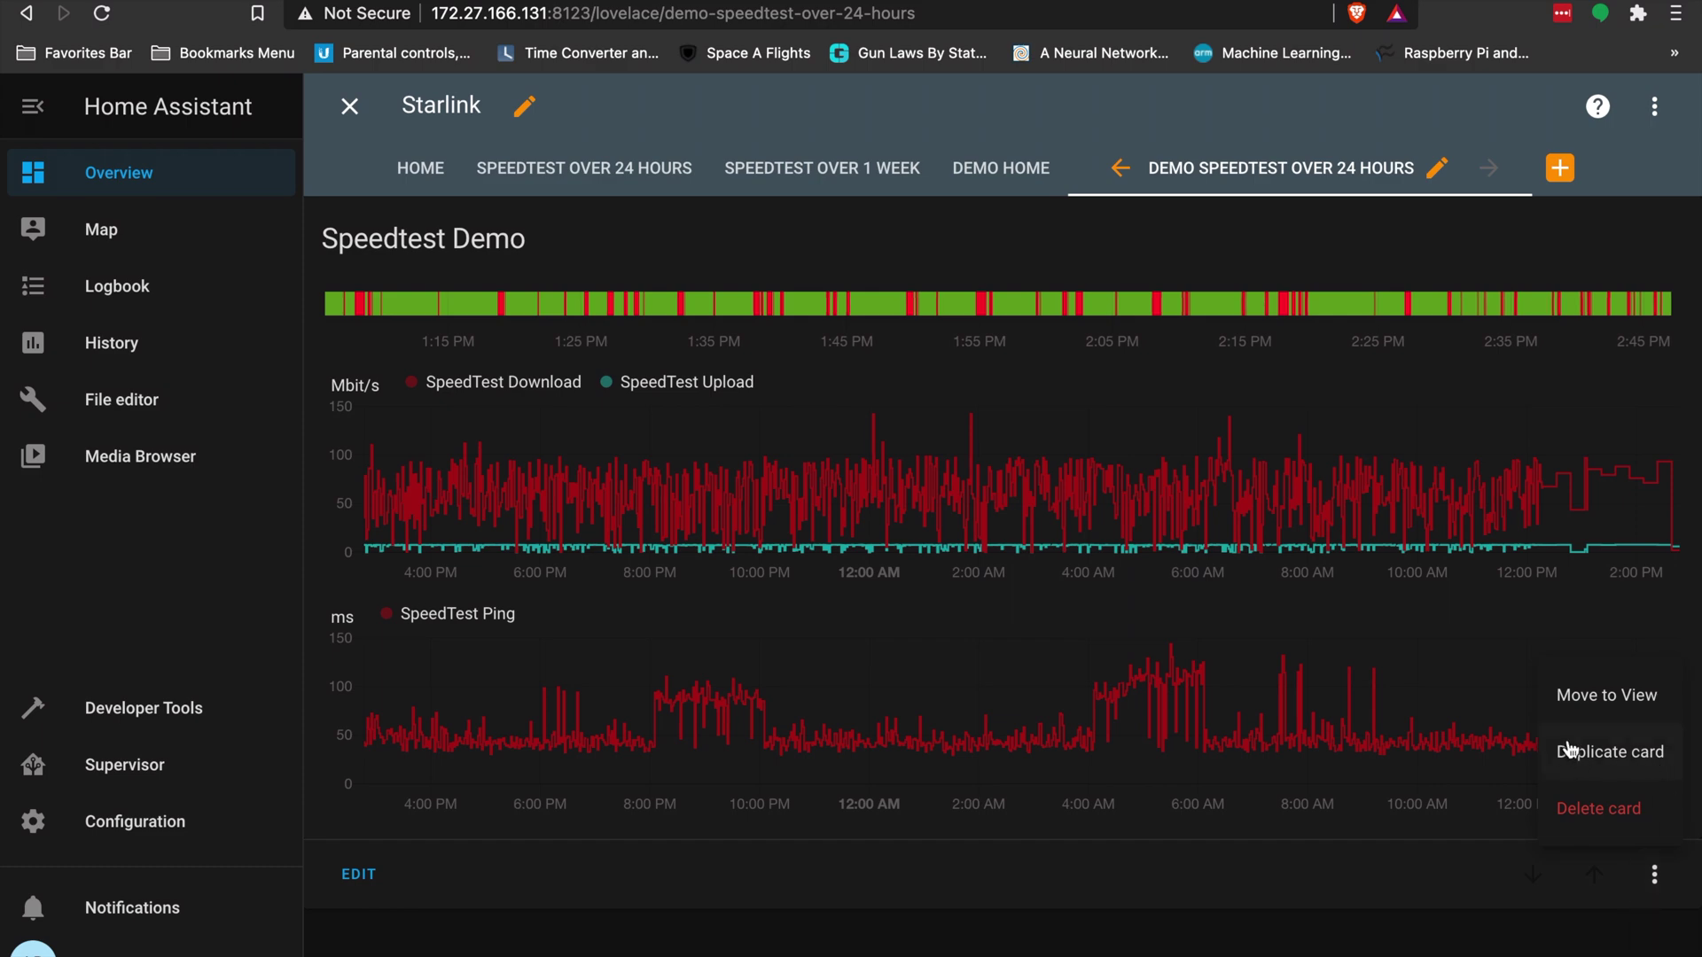
left_click(804, 887)
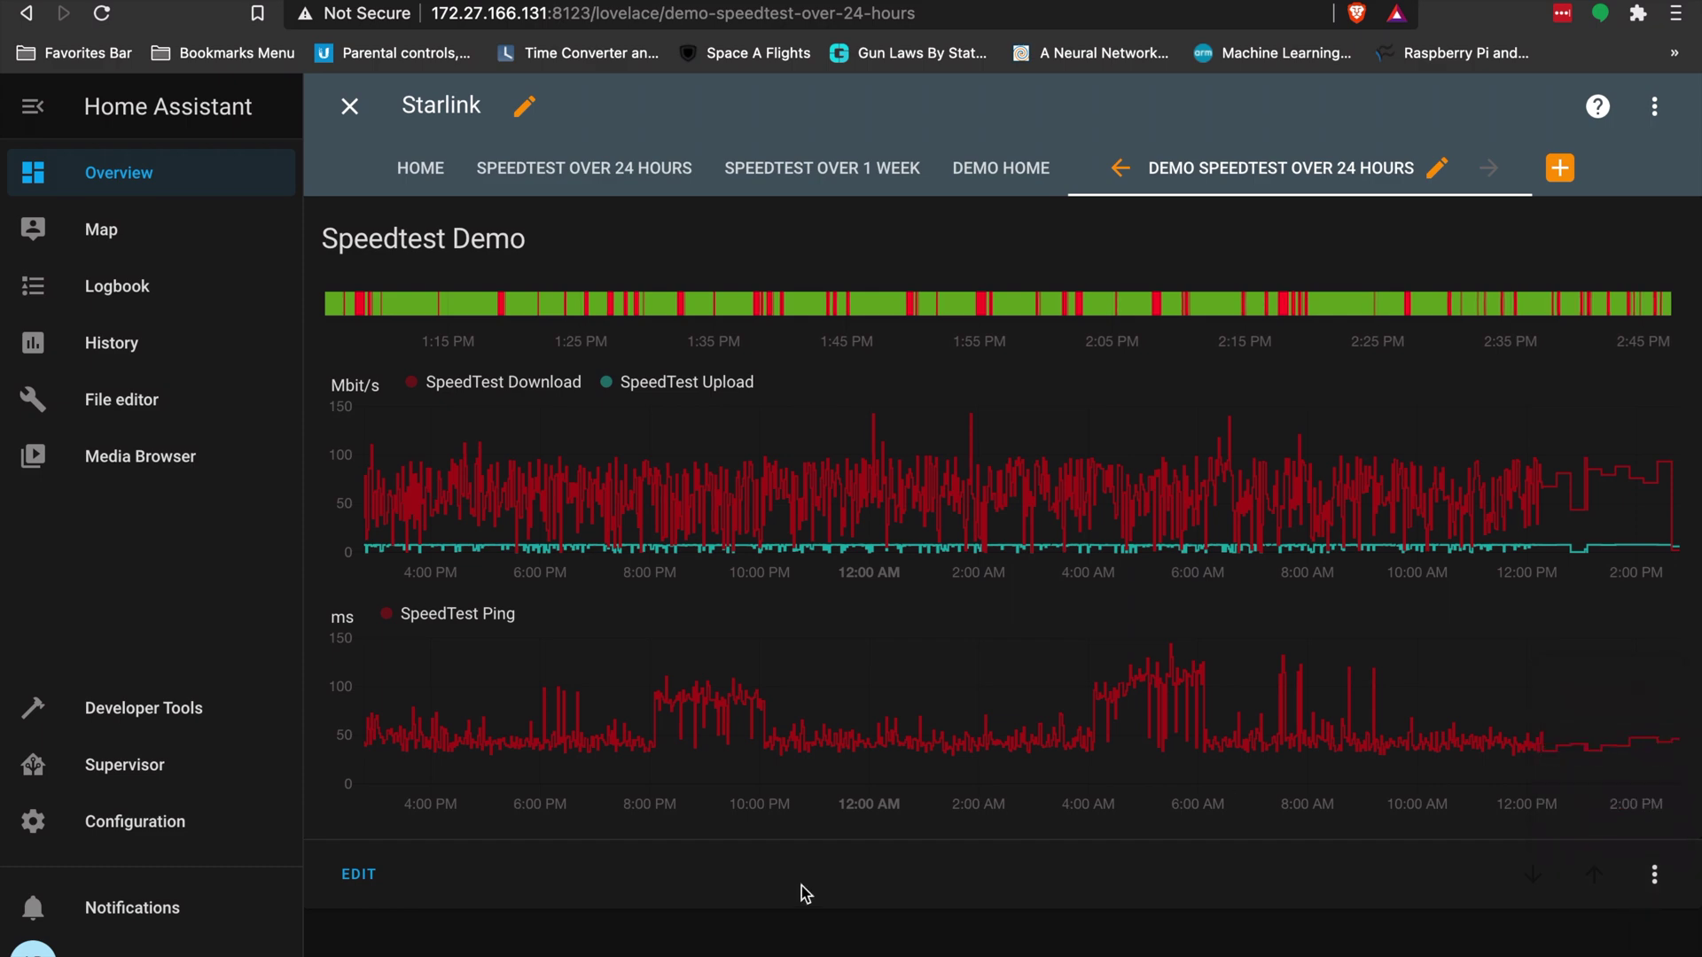
left_click(351, 881)
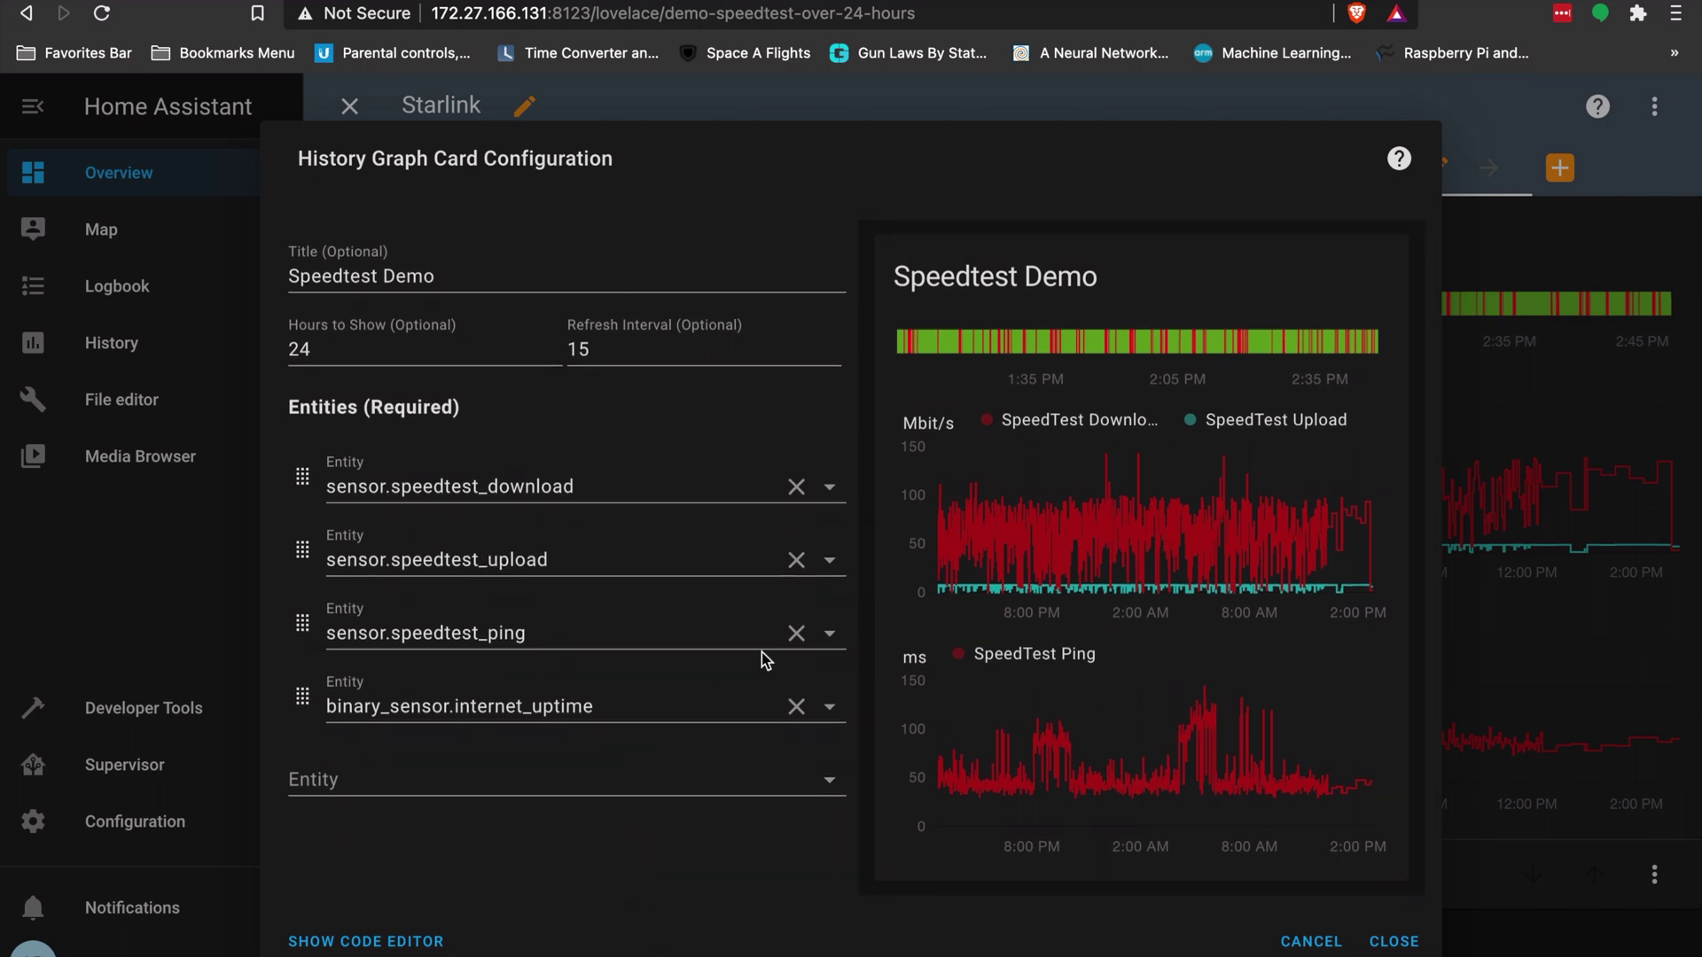
left_click(1401, 932)
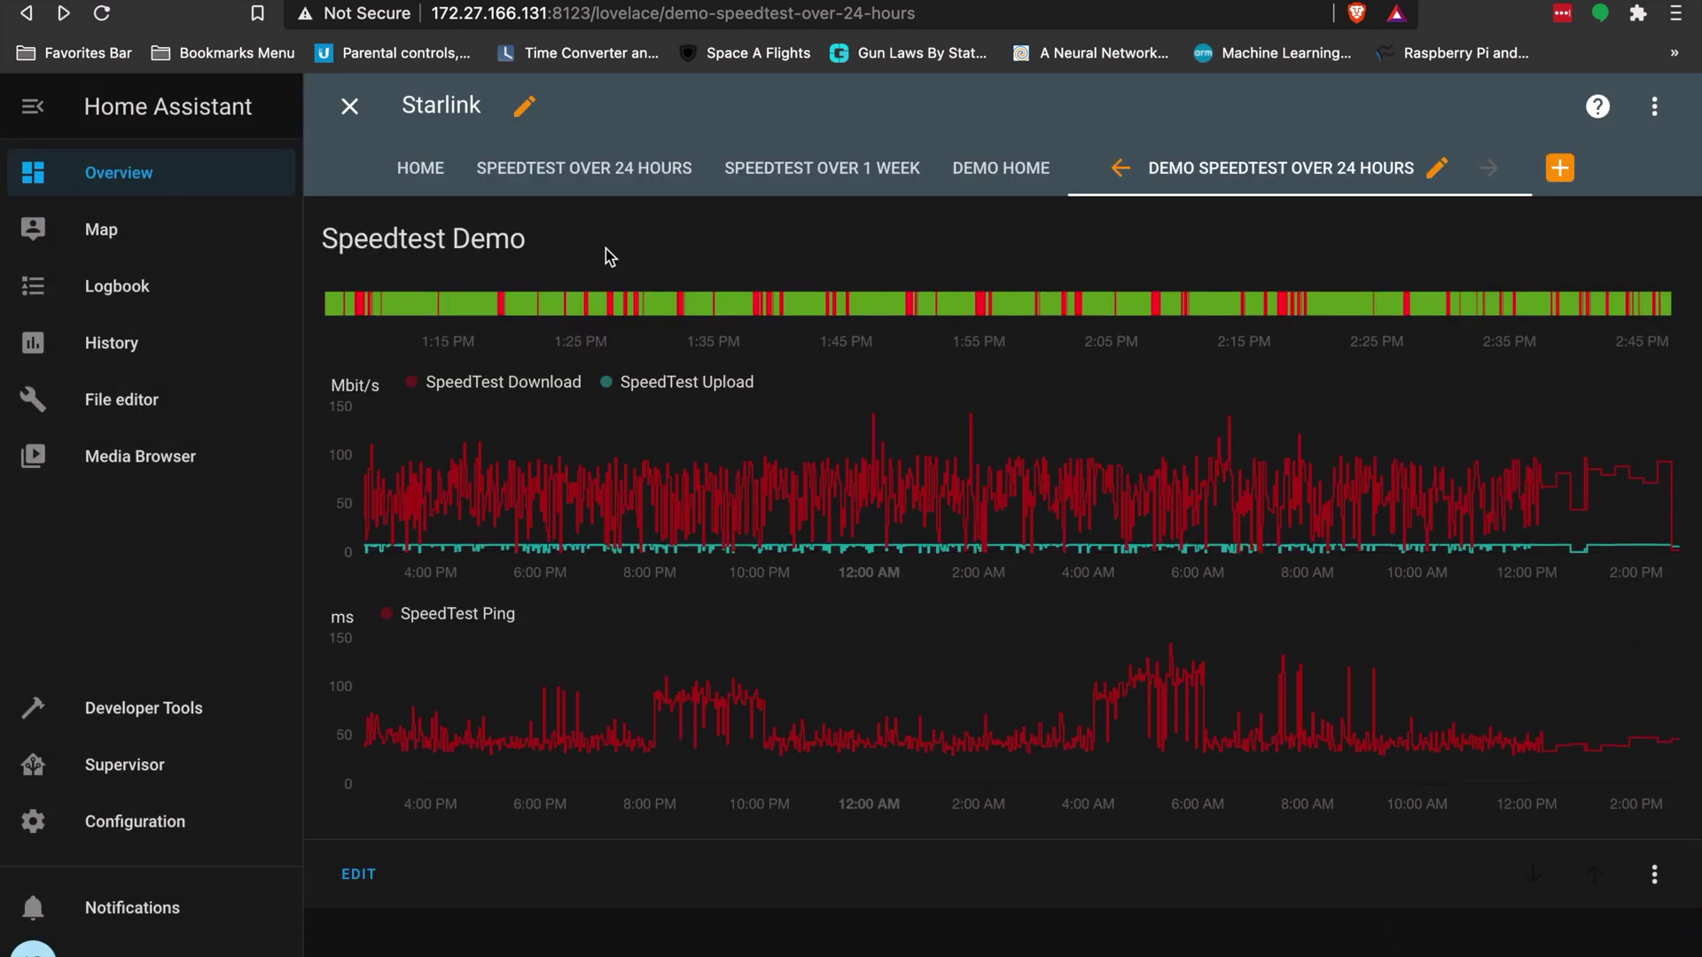
Finish editing the dashboard and open the Home view
left_click(346, 110)
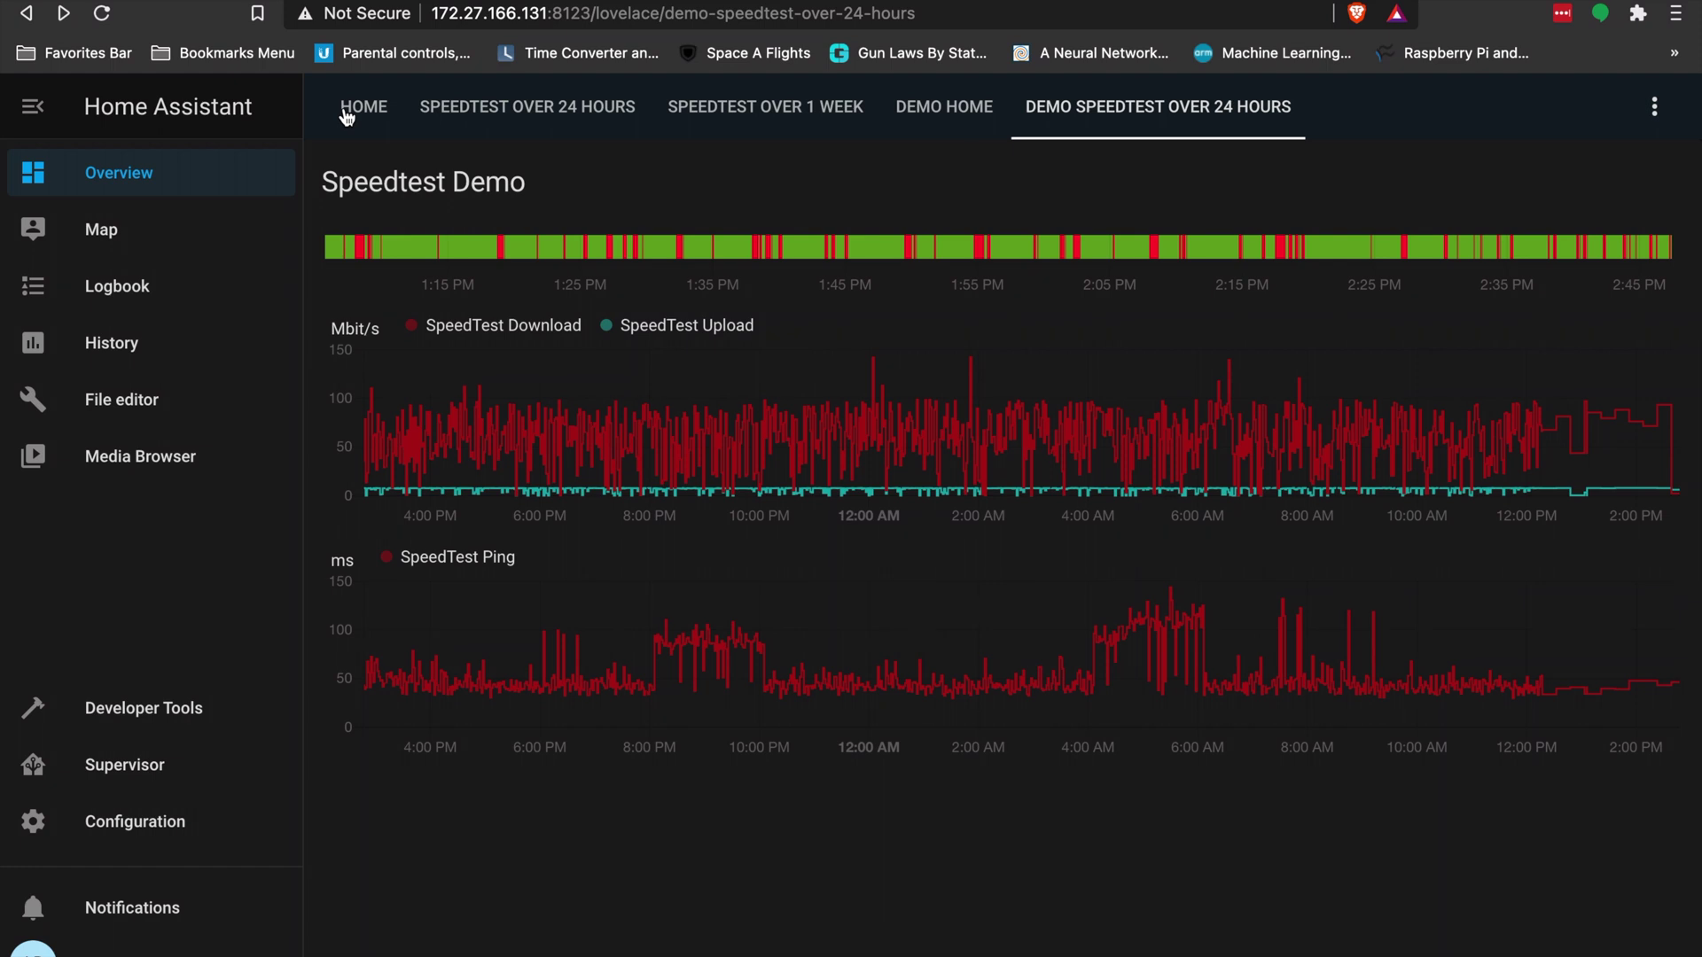
left_click(347, 116)
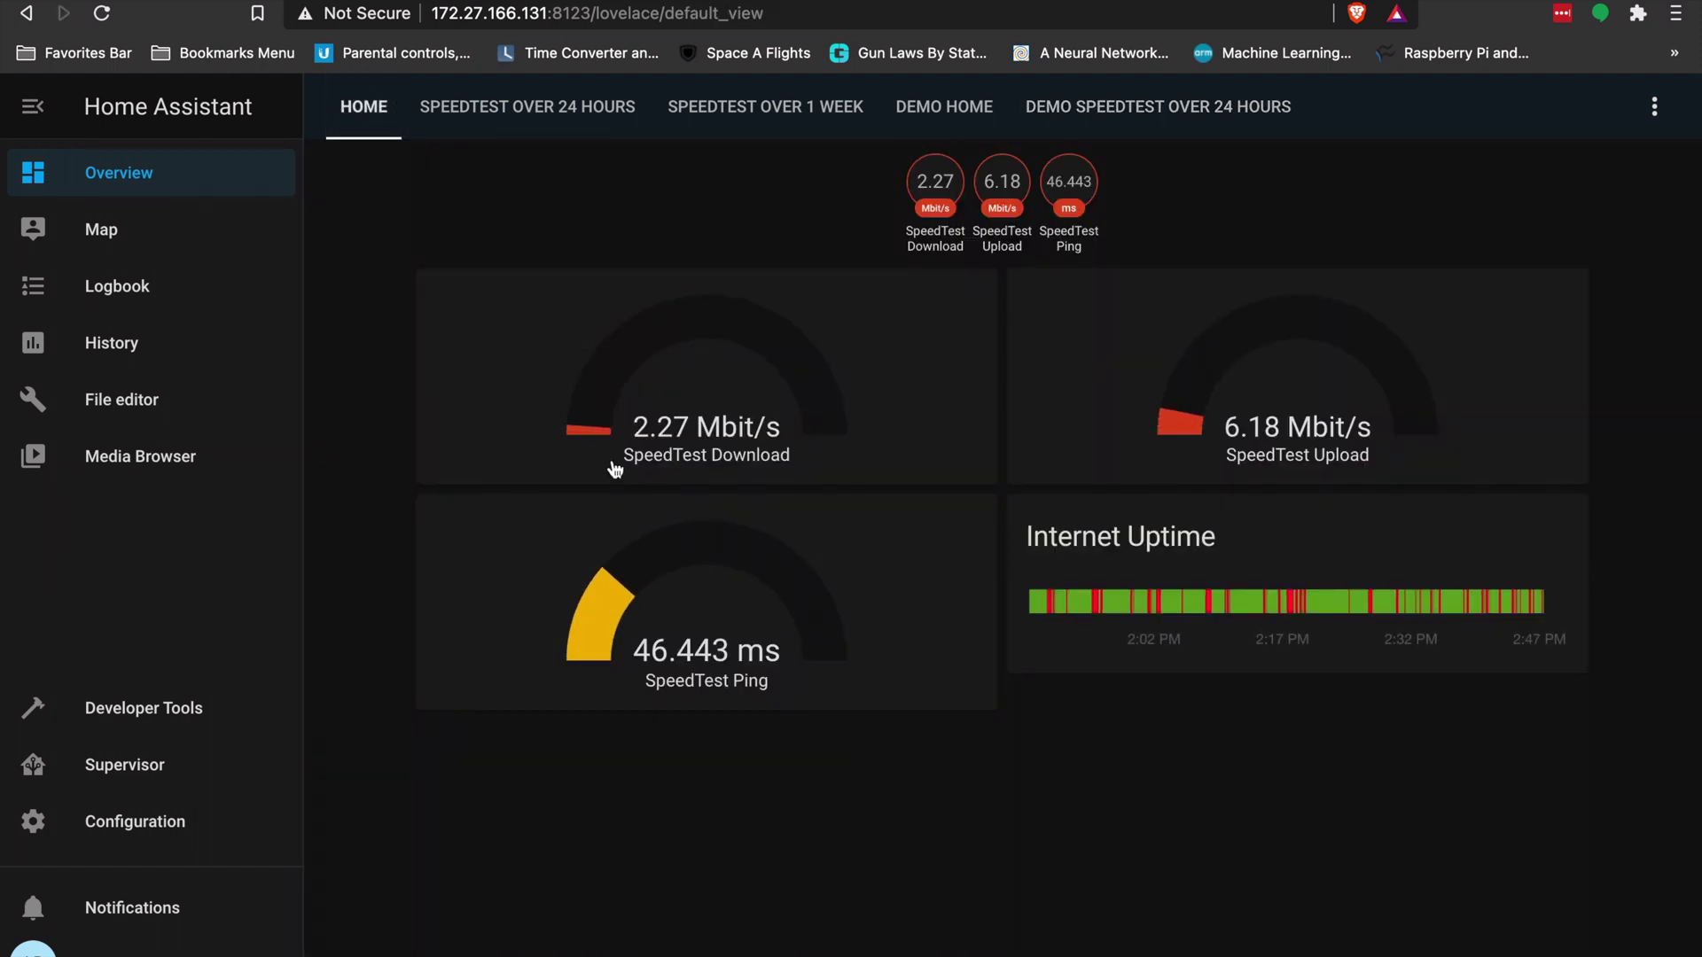
View the SpeedTest Download gauge's details and history in the Demo Home view, and close them again
left_click(951, 131)
left_click(732, 311)
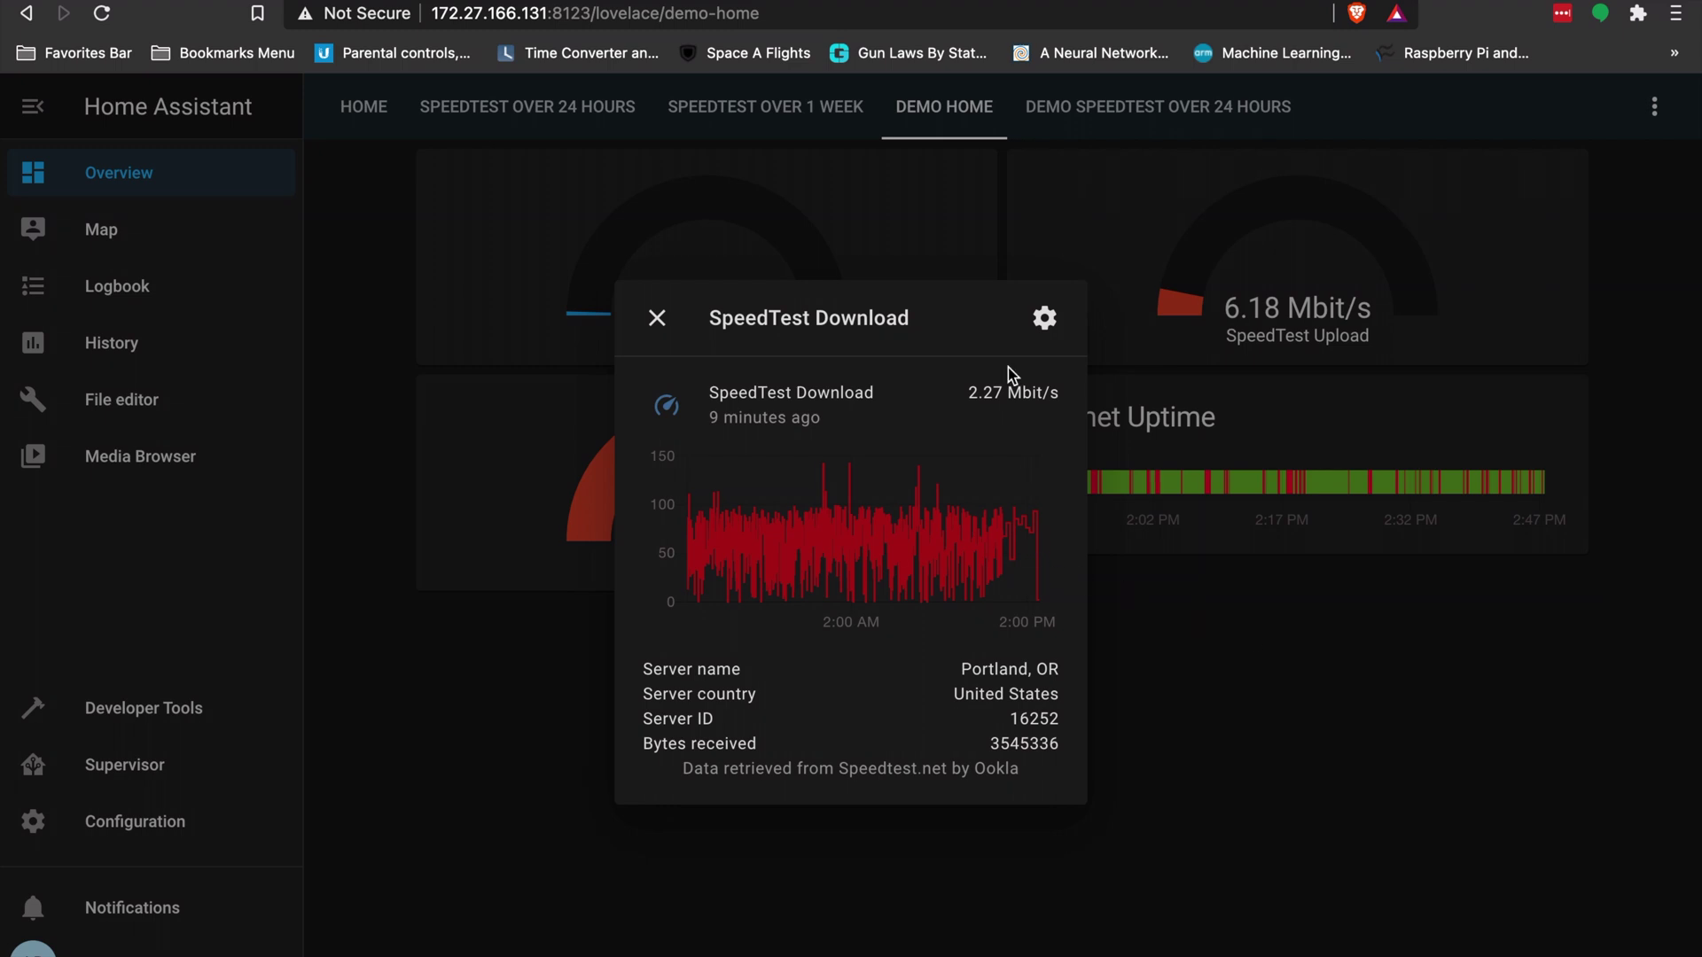
left_click(656, 319)
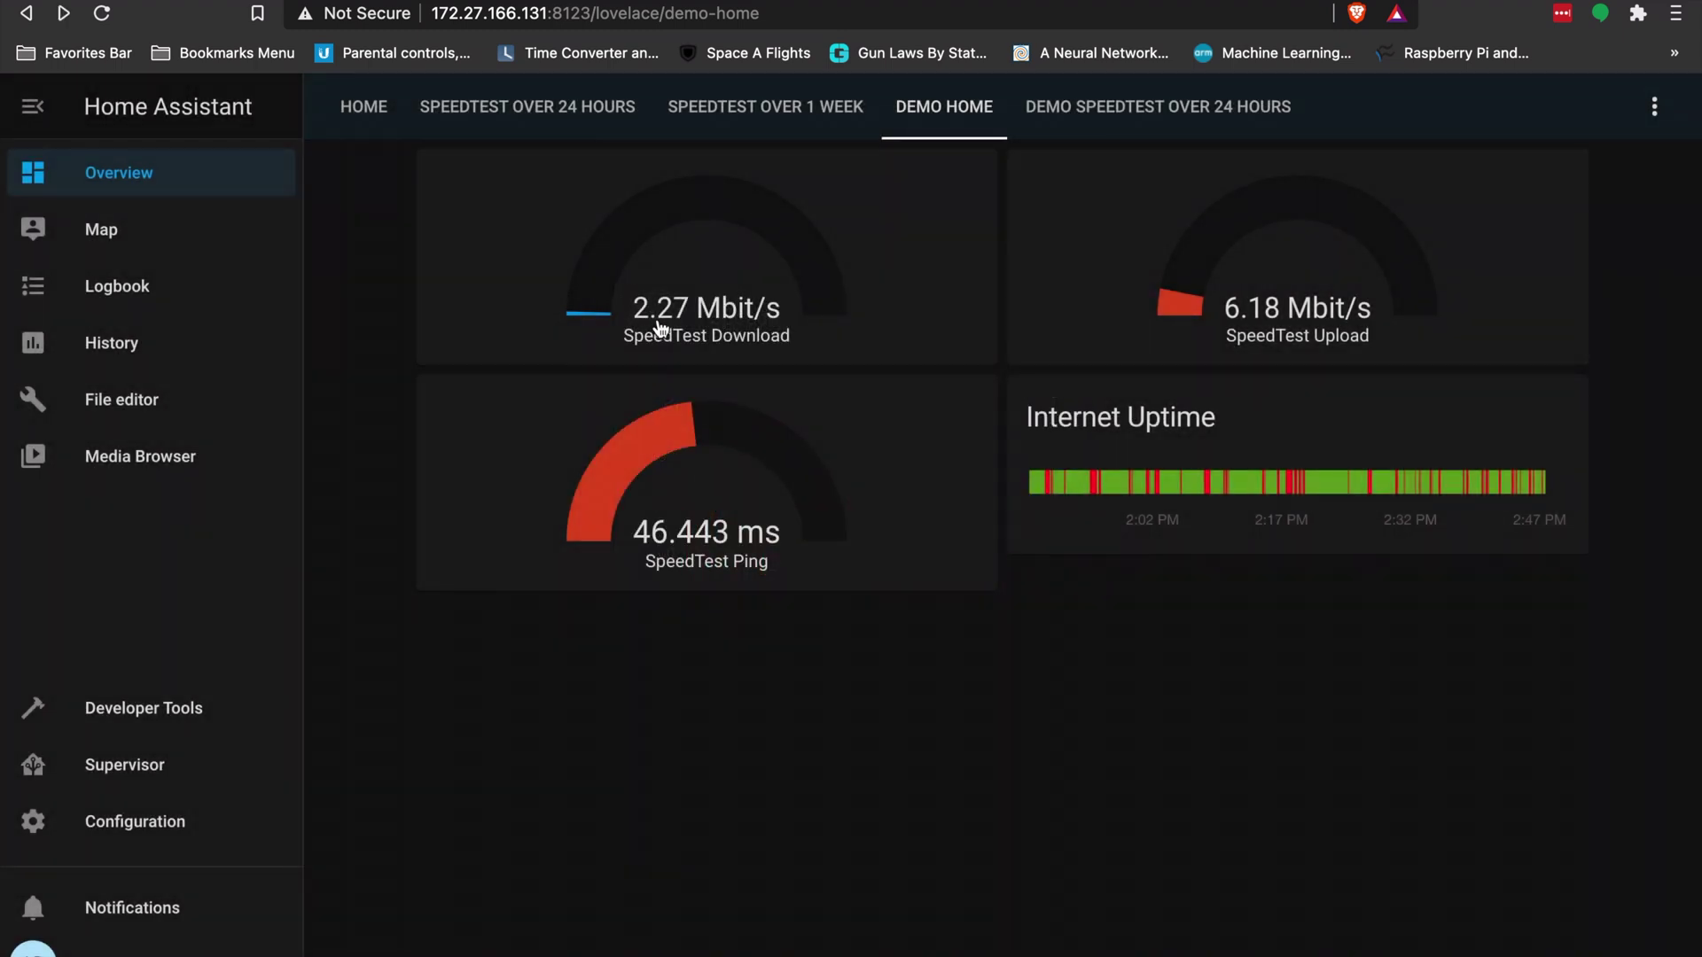
Examine the ping, download, upload and internet uptime graphs in the Demo SpeedTest over 24 Hours view
left_click(1135, 128)
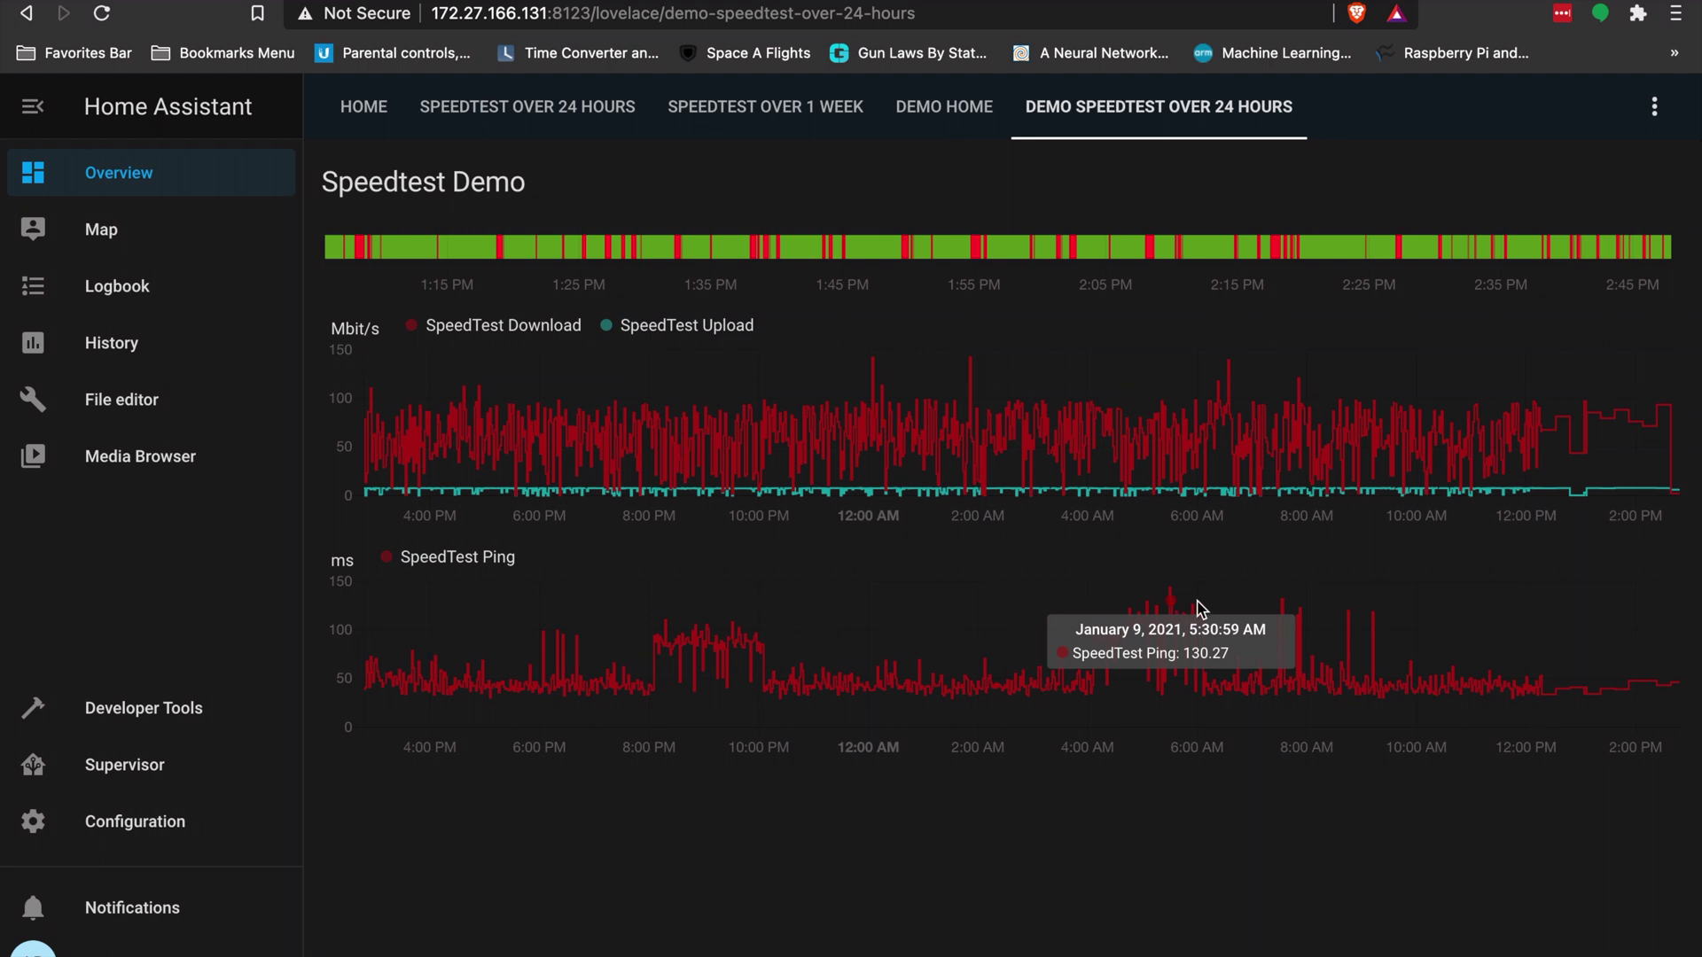
mouse_move(1645, 686)
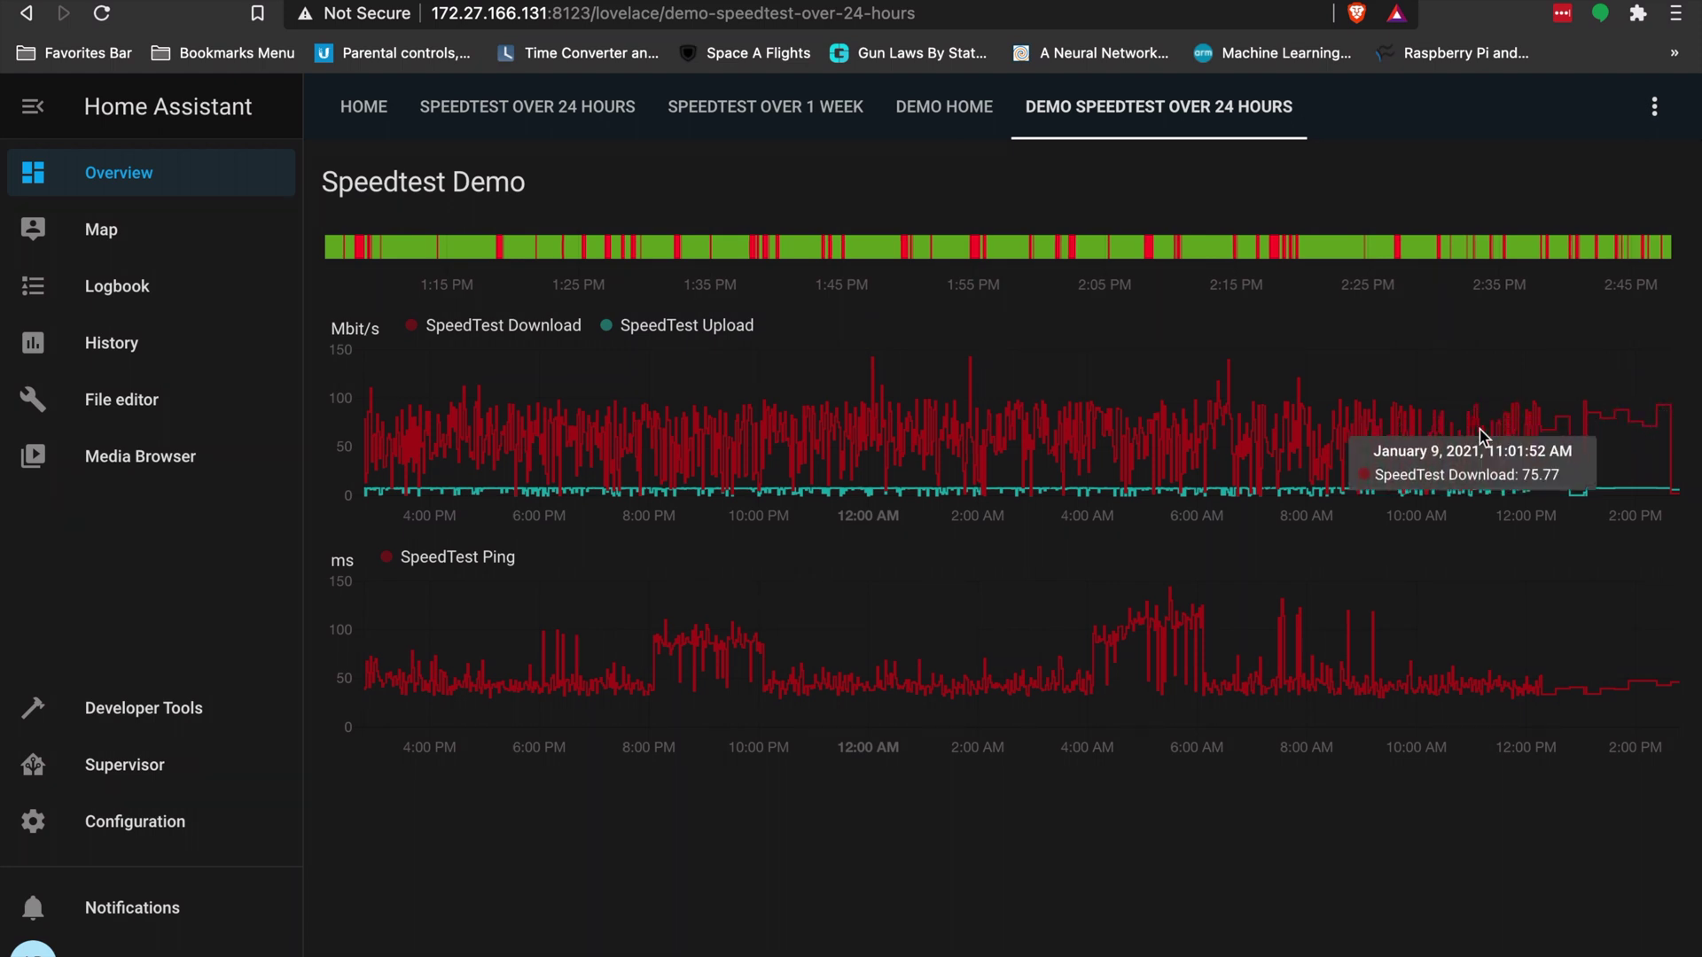
mouse_move(1584, 496)
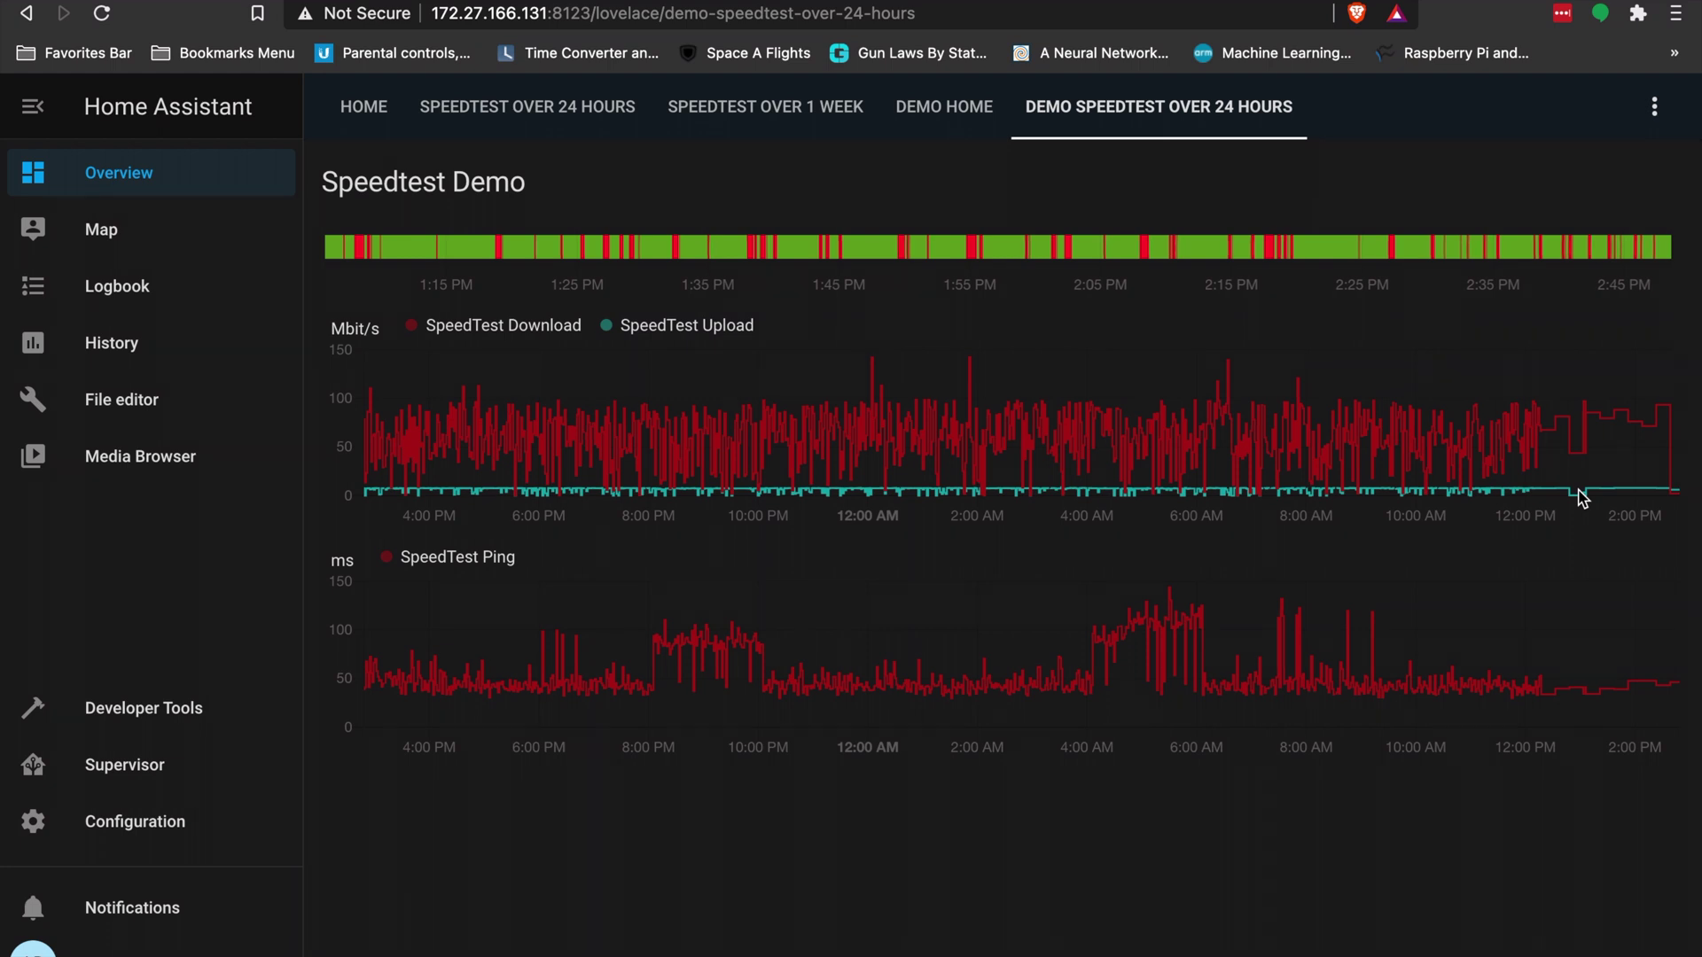
mouse_move(1380, 246)
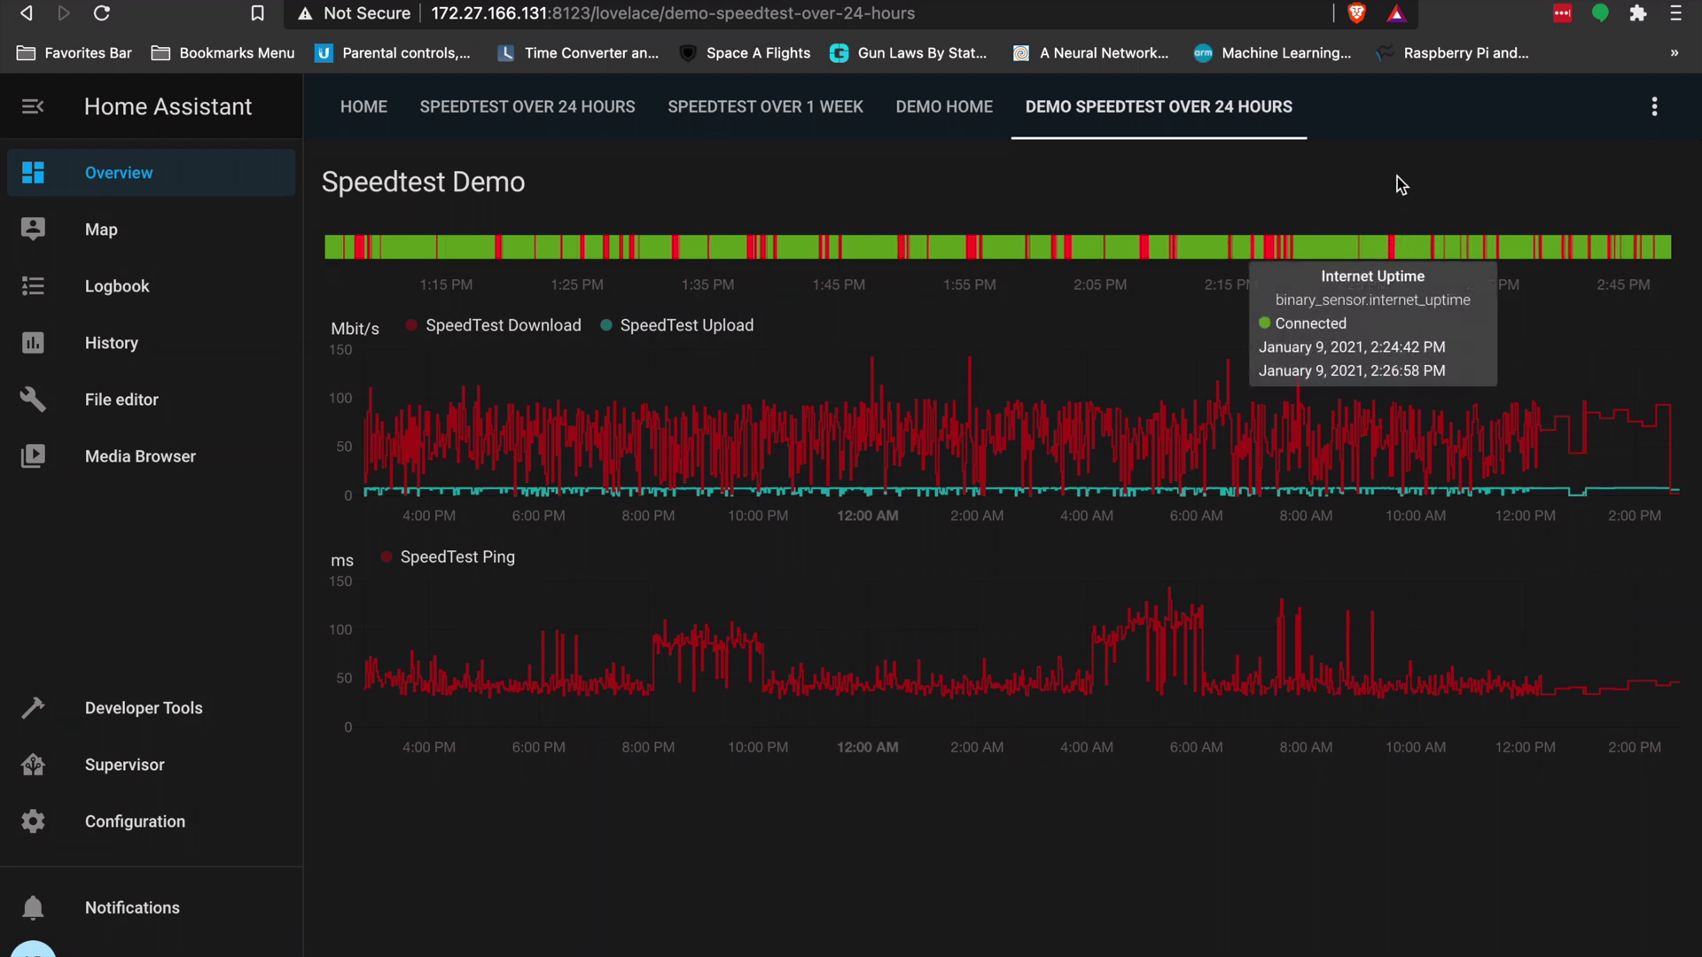